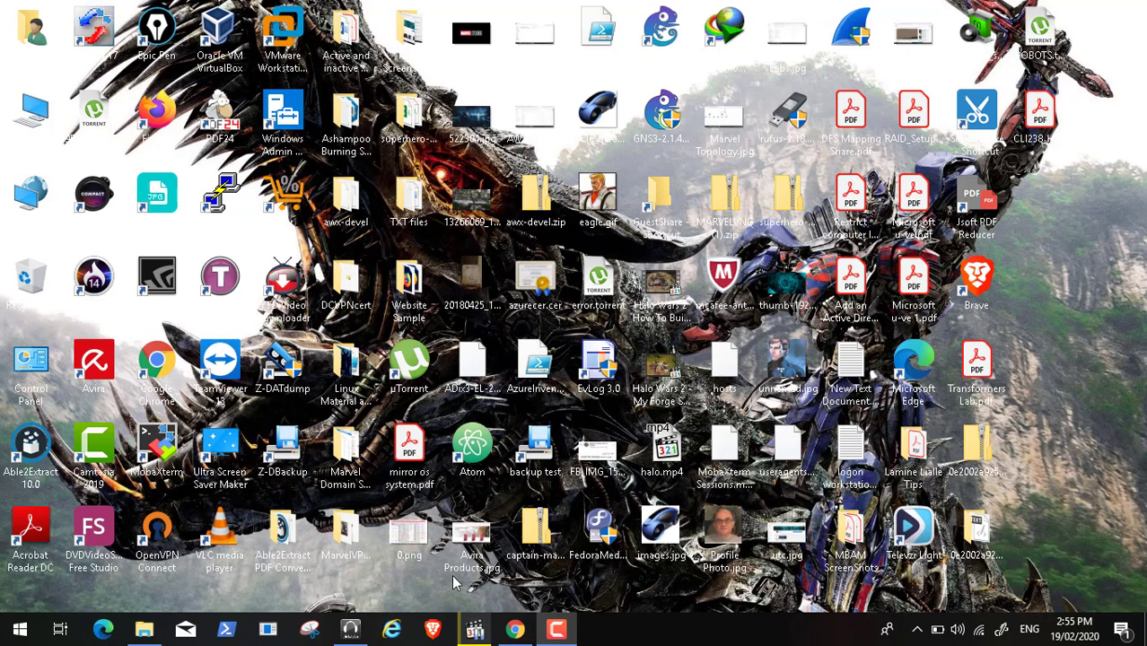
# Step: Play Video46.mp4 full screen, pause it at 00:00:07 in a window, and bring up the UE-V docs
pyautogui.click(475, 629)
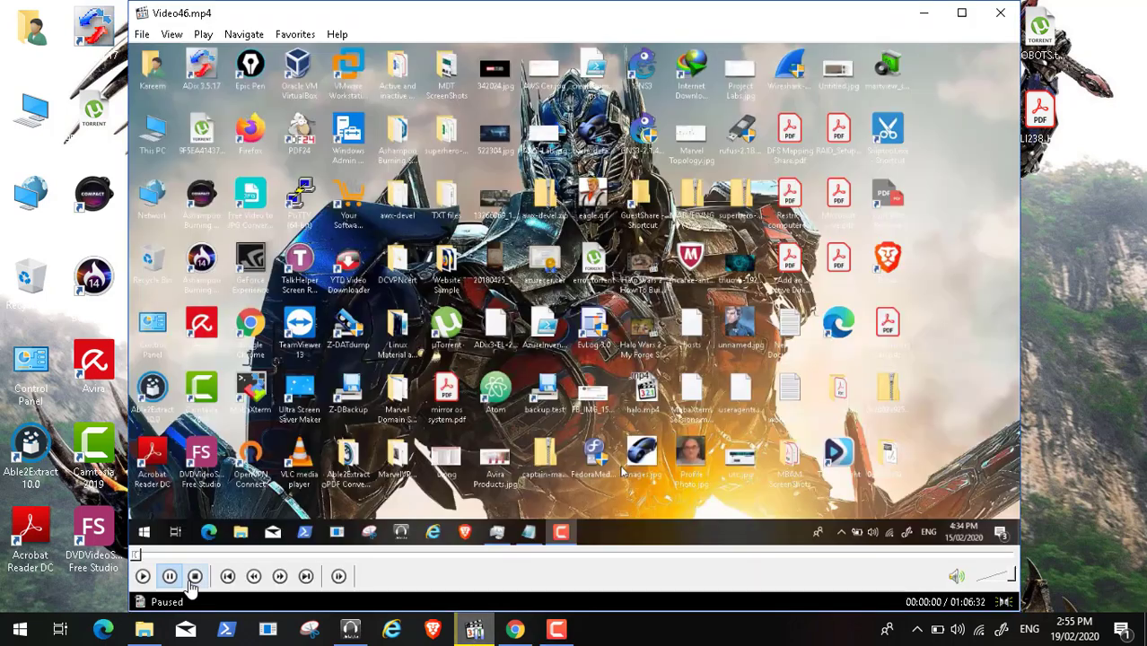
pyautogui.click(143, 576)
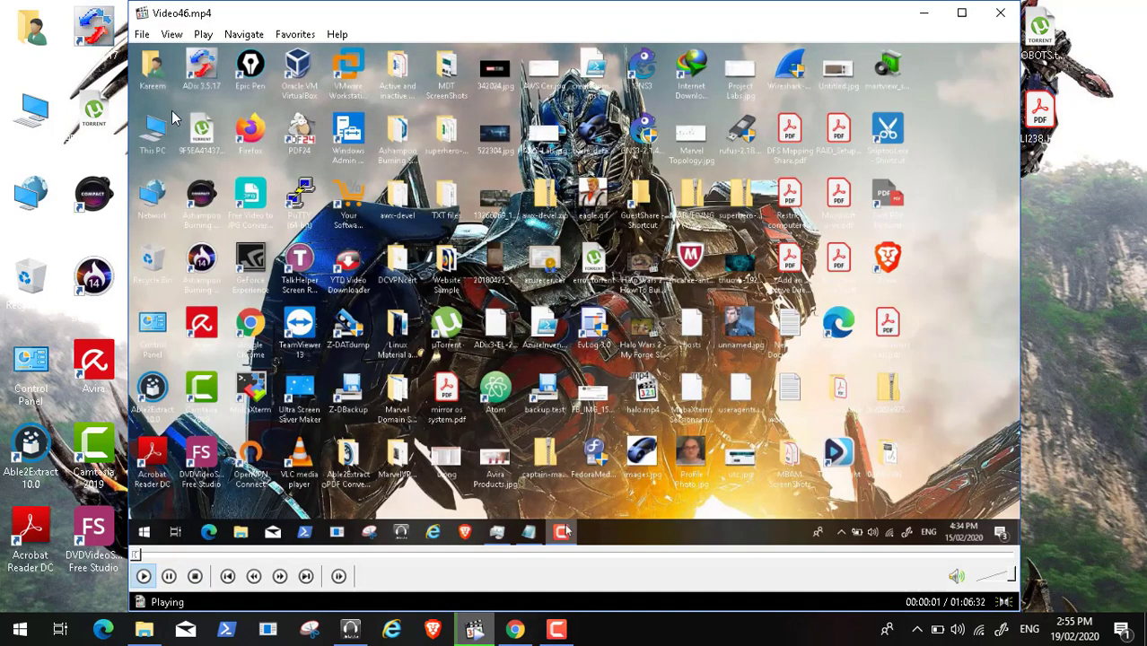
pyautogui.click(172, 34)
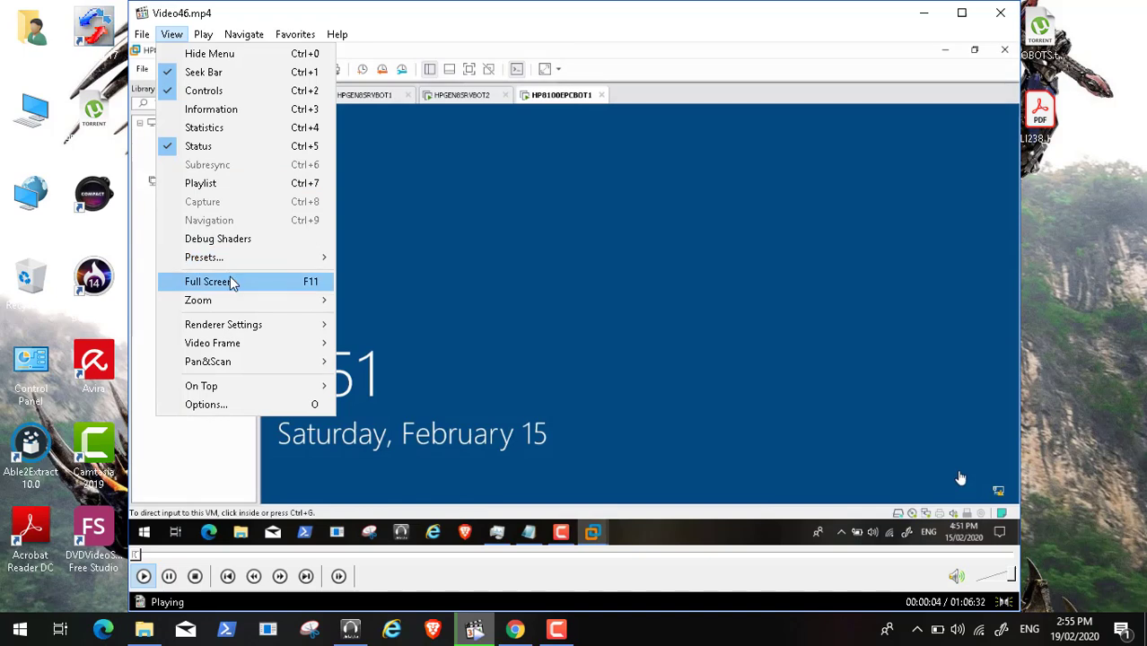
pyautogui.click(229, 281)
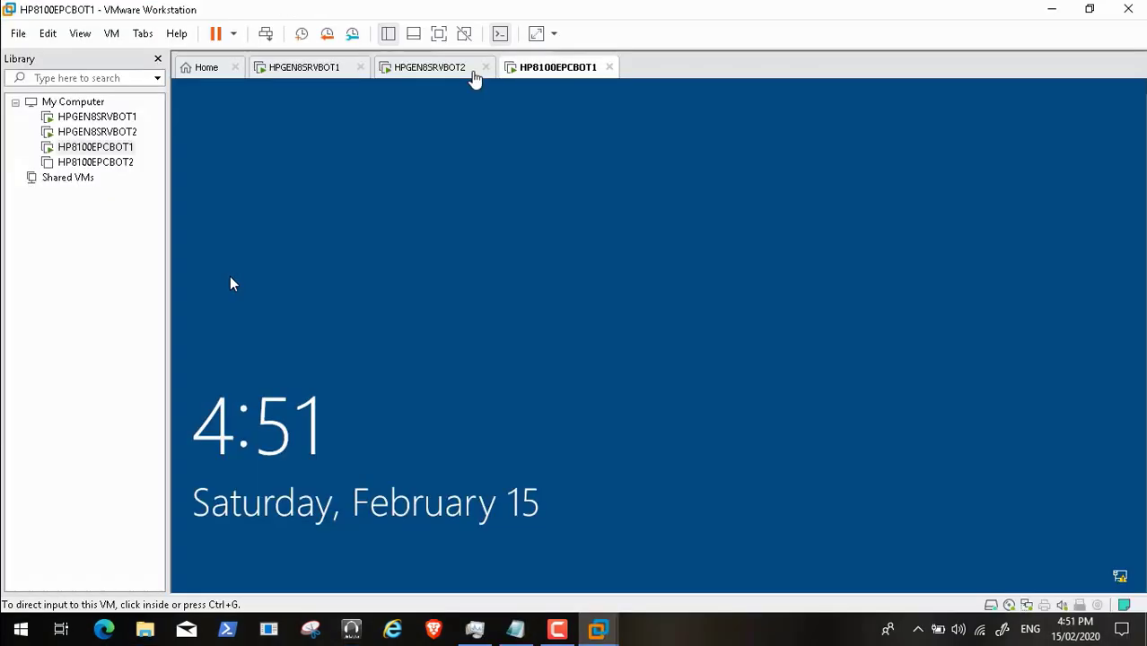
pyautogui.click(42, 610)
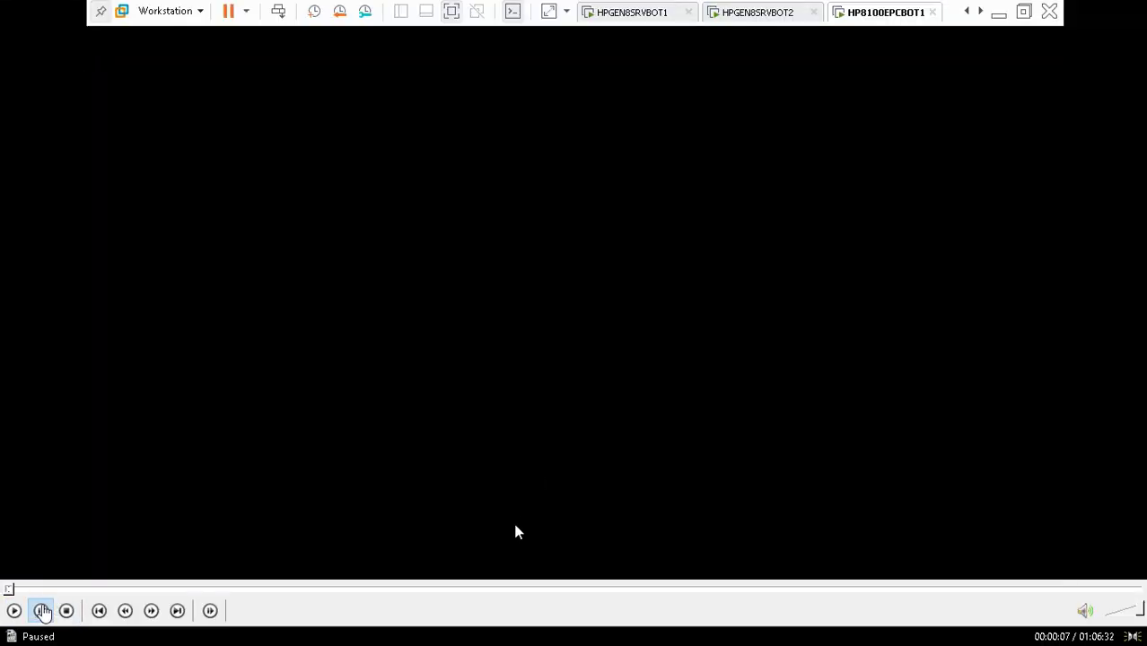
pyautogui.press('Escape')
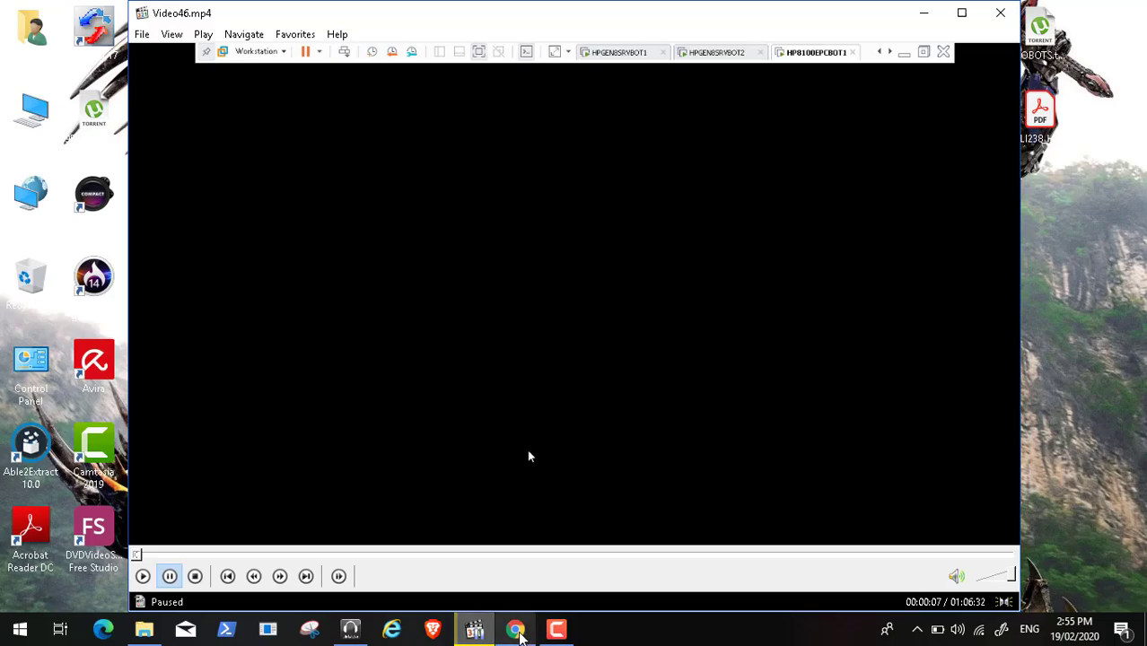
pyautogui.click(516, 631)
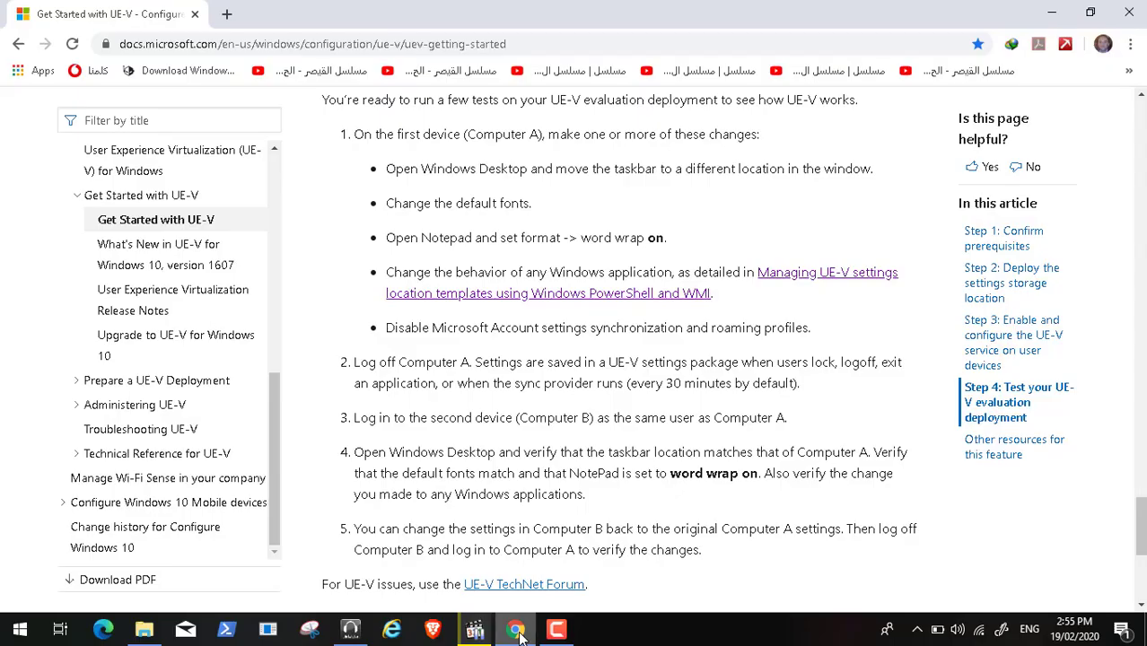
# Step: Scroll the UE-V article around 'Step 4: Test your UE-V evaluation deployment', then minimize the browser
pyautogui.click(1141, 95)
pyautogui.click(1141, 95)
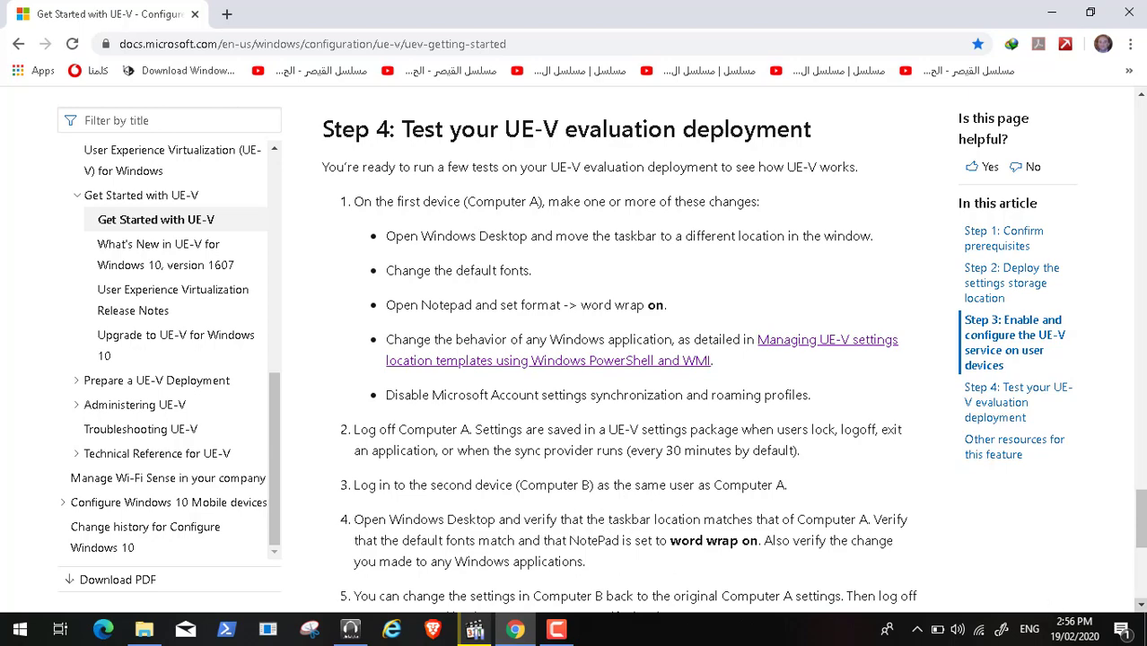
pyautogui.click(1141, 607)
pyautogui.click(1142, 606)
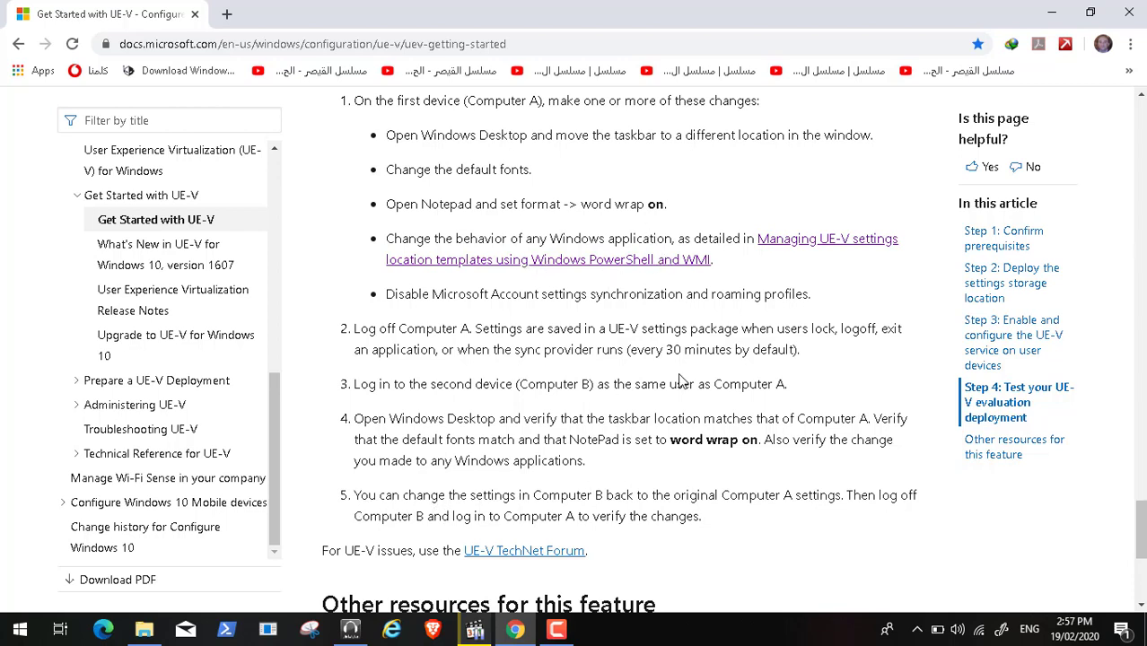
pyautogui.click(1141, 95)
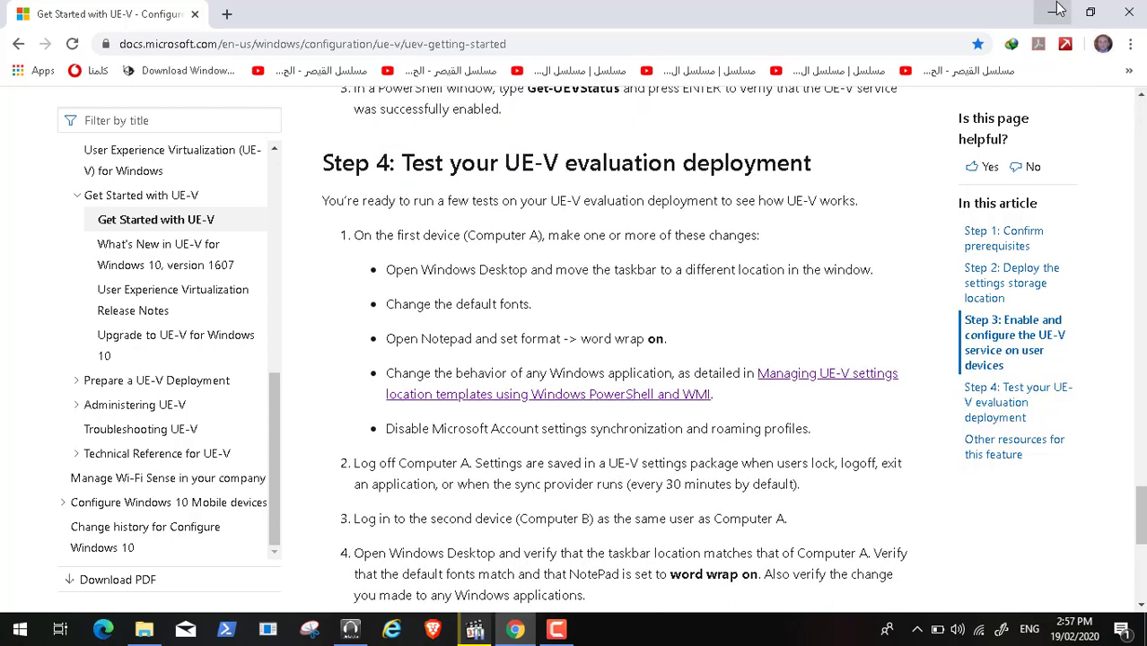
pyautogui.click(1057, 10)
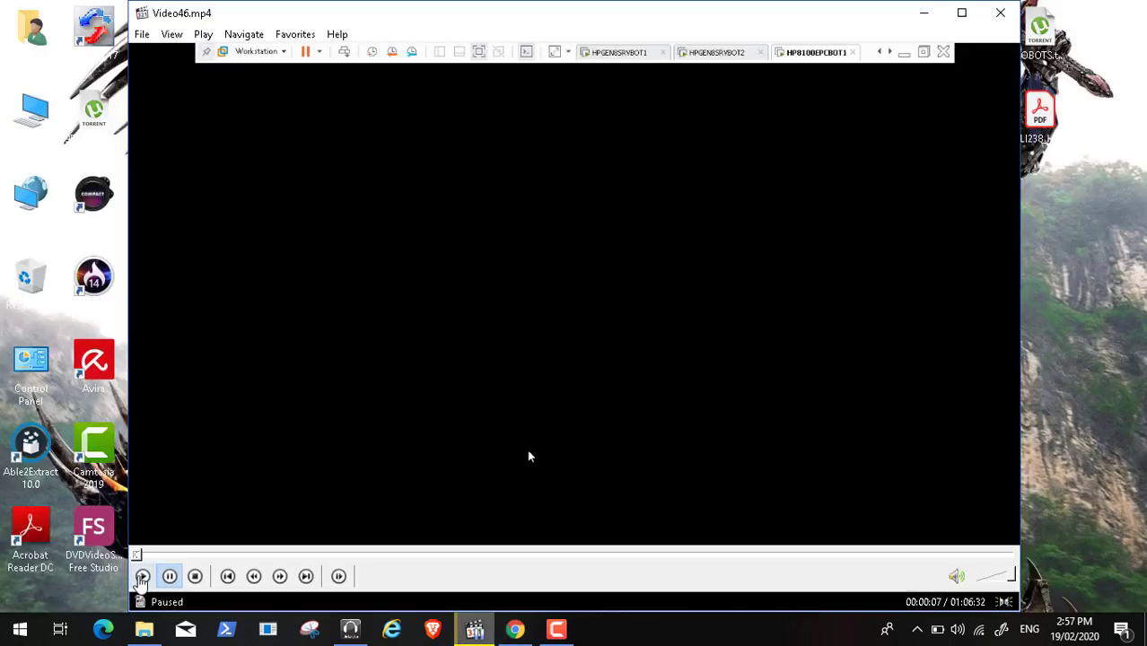
# Step: Resume Video46.mp4 and switch Media Player Classic to full screen
pyautogui.click(141, 577)
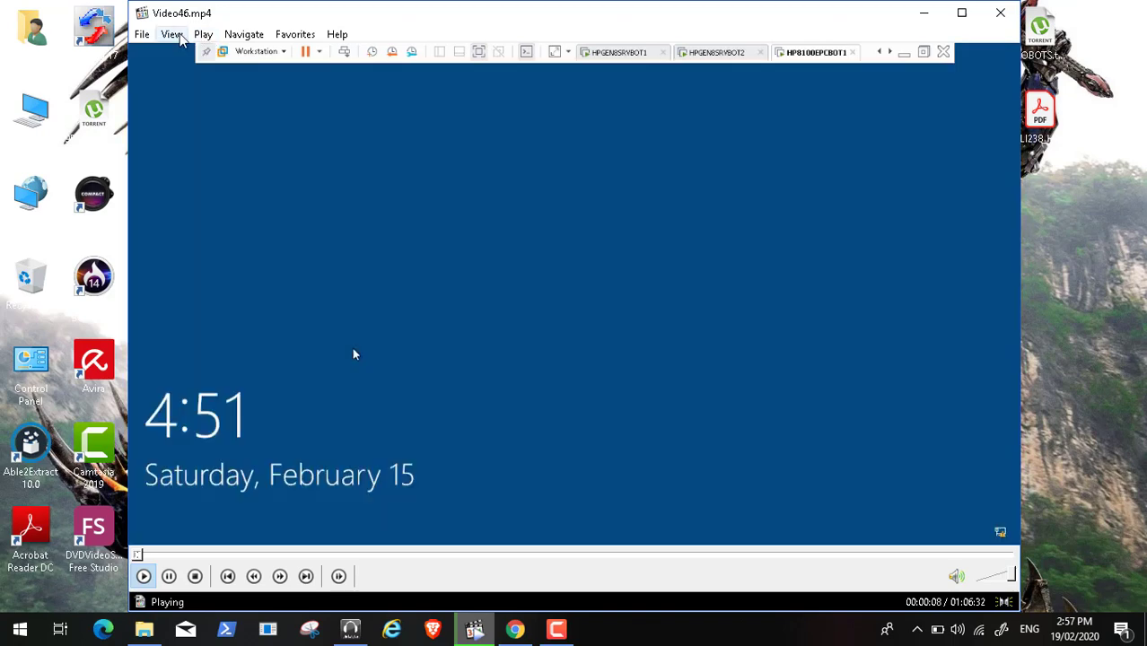
pyautogui.click(175, 36)
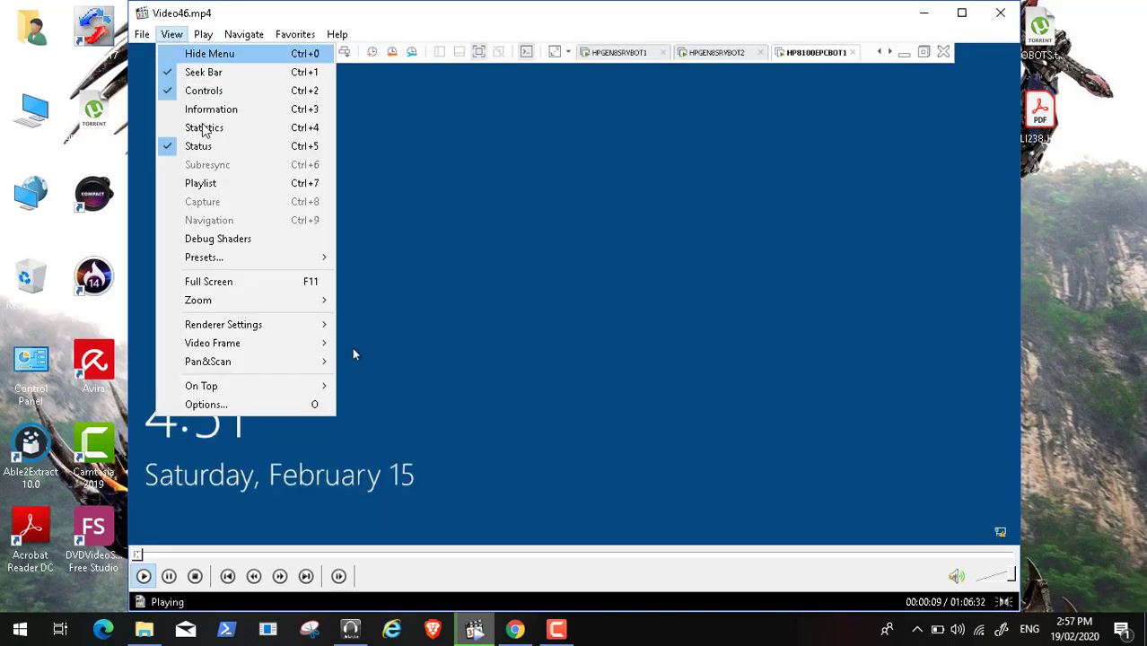
pyautogui.click(256, 282)
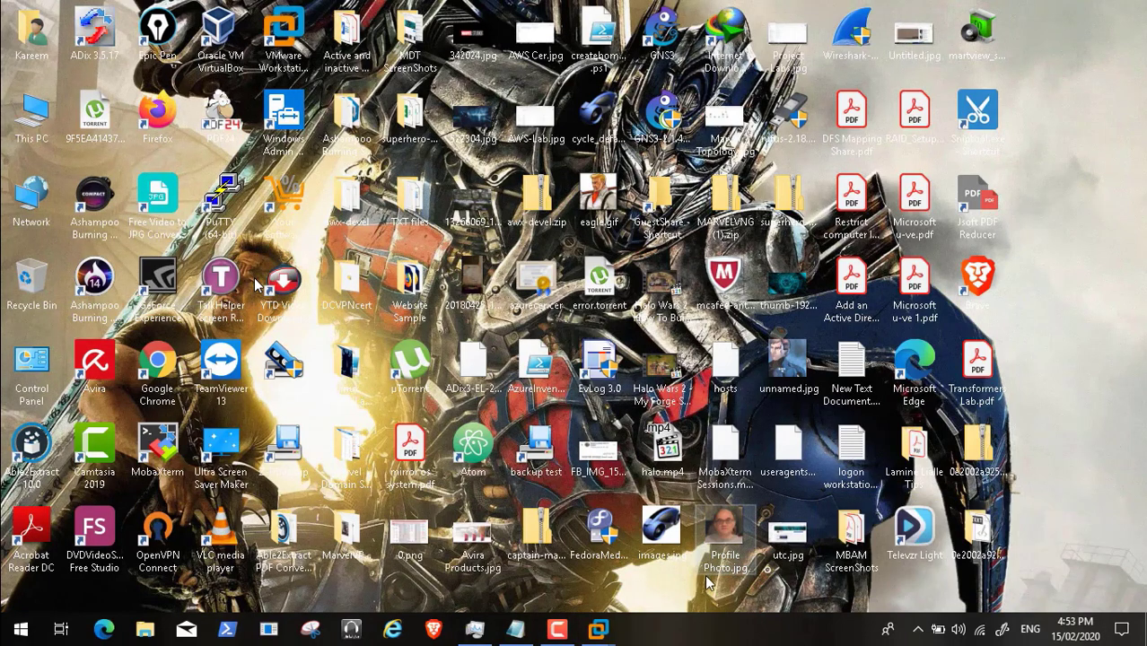
# Step: Switch to the HP8100EPCBOT1 virtual machine and acknowledge its legal notice
pyautogui.moveTo(598, 629)
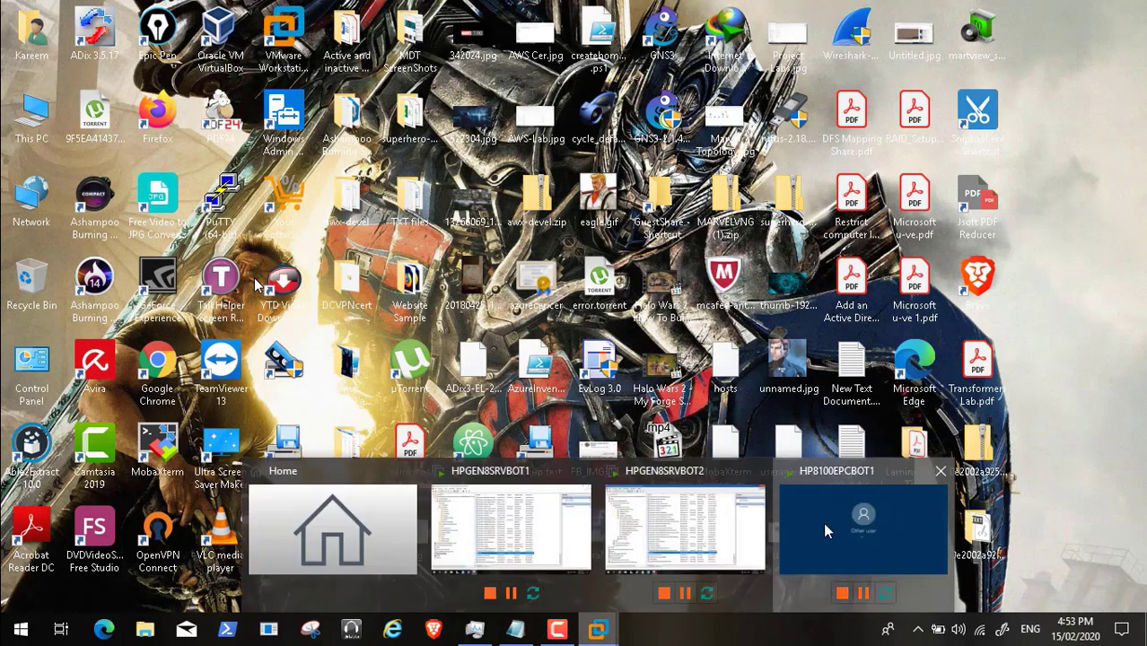
pyautogui.click(822, 522)
pyautogui.click(373, 341)
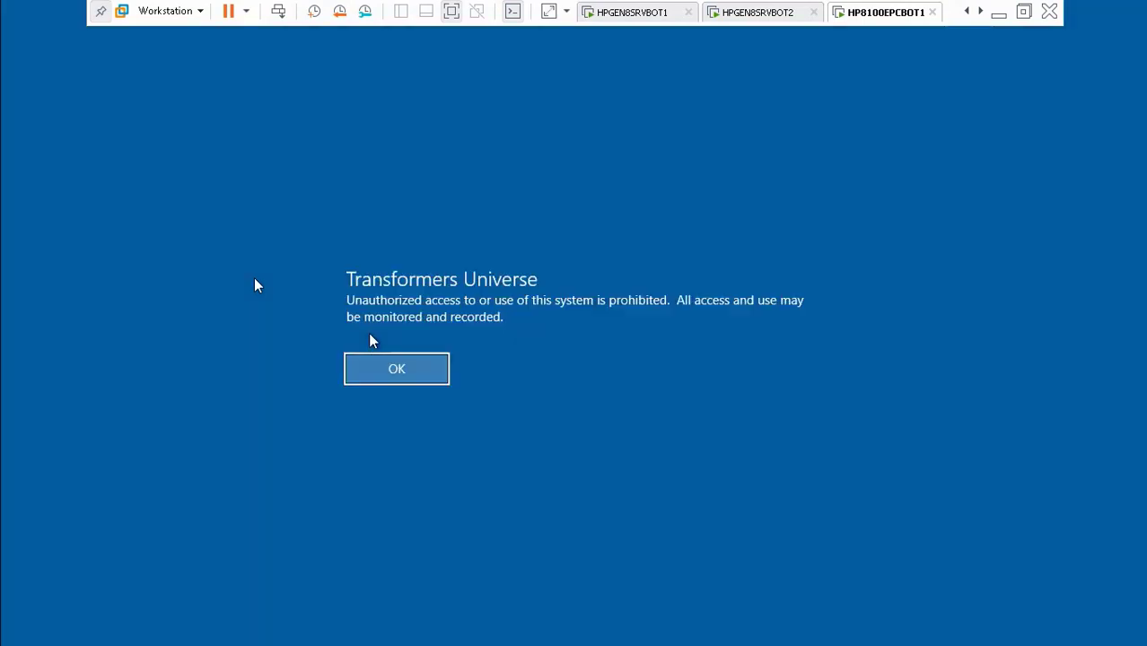
pyautogui.click(388, 372)
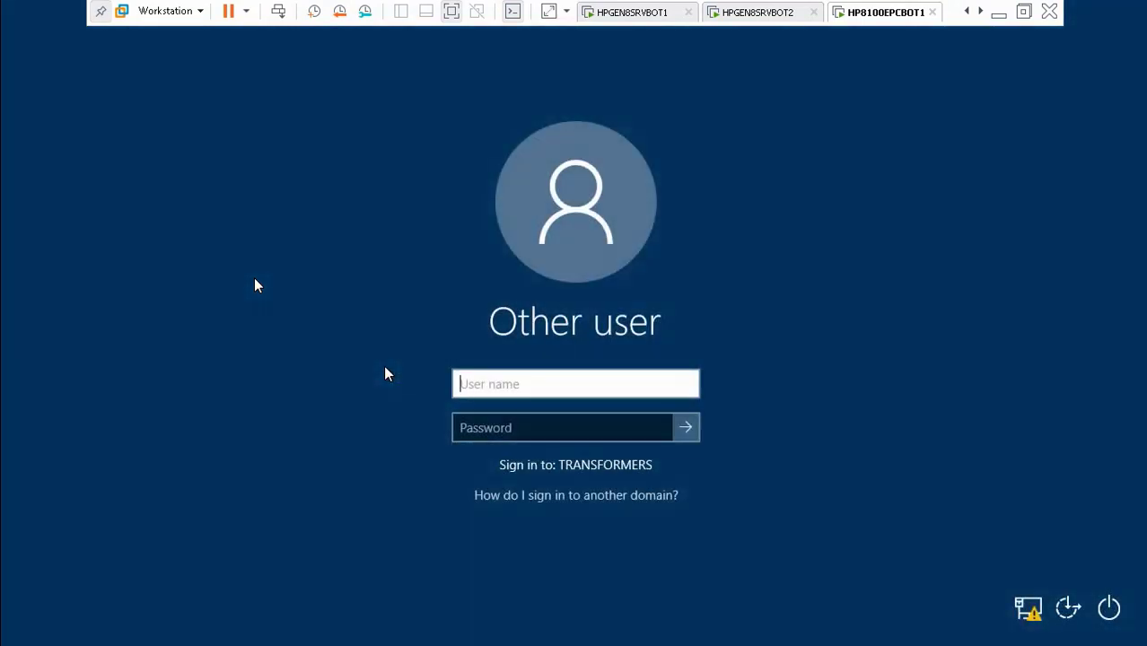
# Step: Sign in with the domain user name and password, then minimize VMware and bring up the UE-V notes
pyautogui.press('Tab')
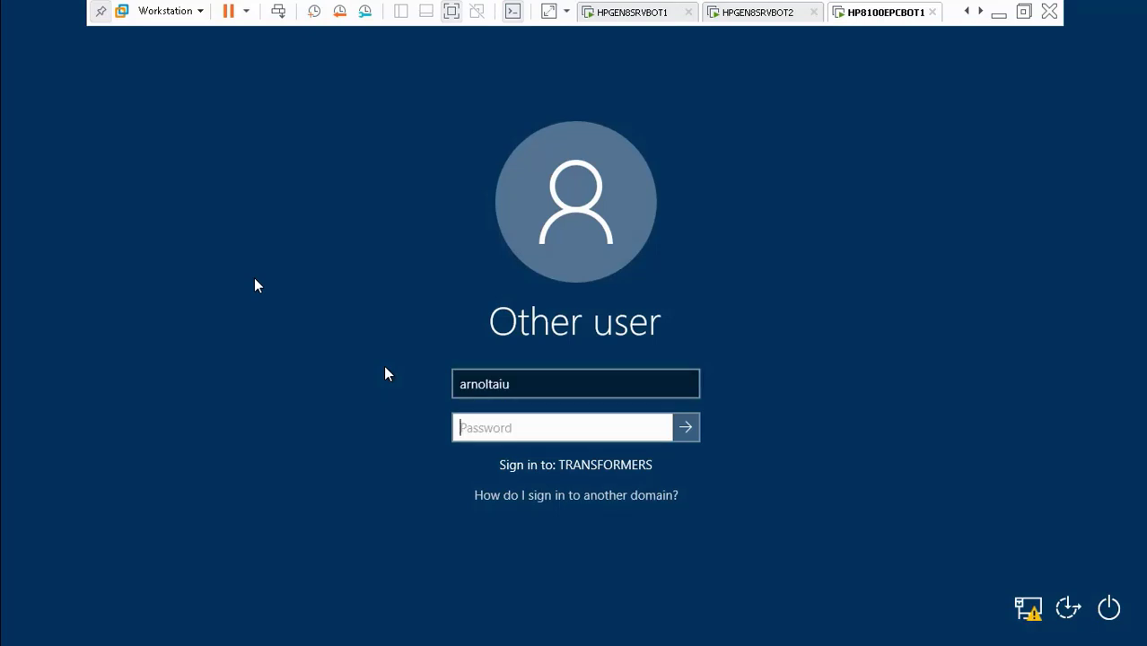
pyautogui.write('••••••••')
pyautogui.press('Return')
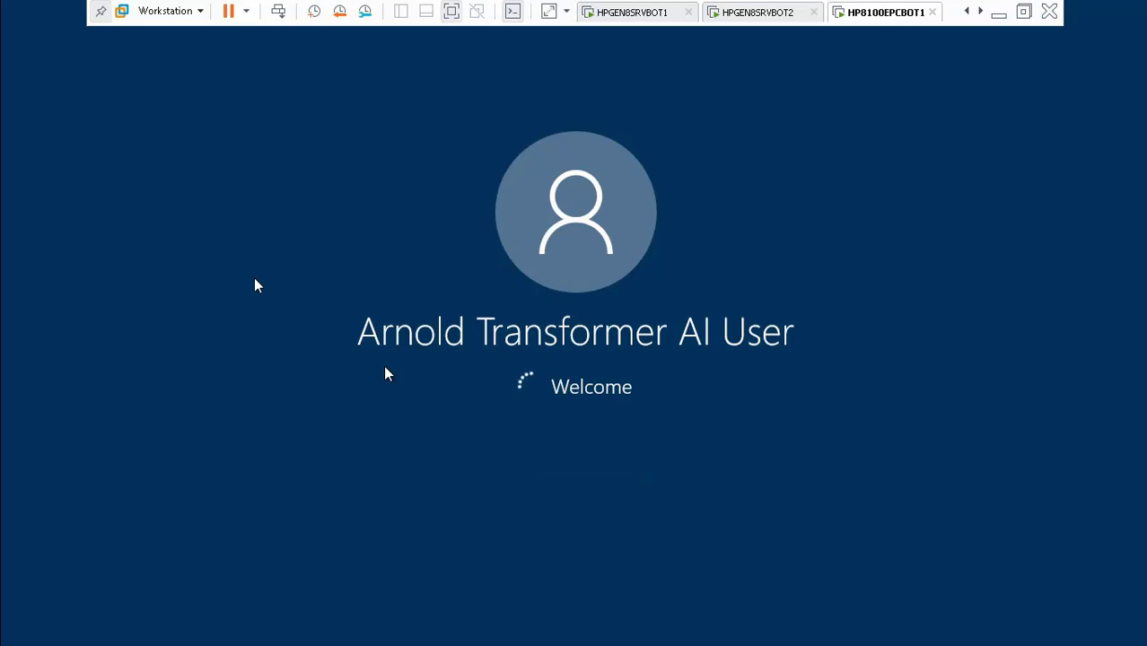
pyautogui.click(998, 12)
pyautogui.click(515, 629)
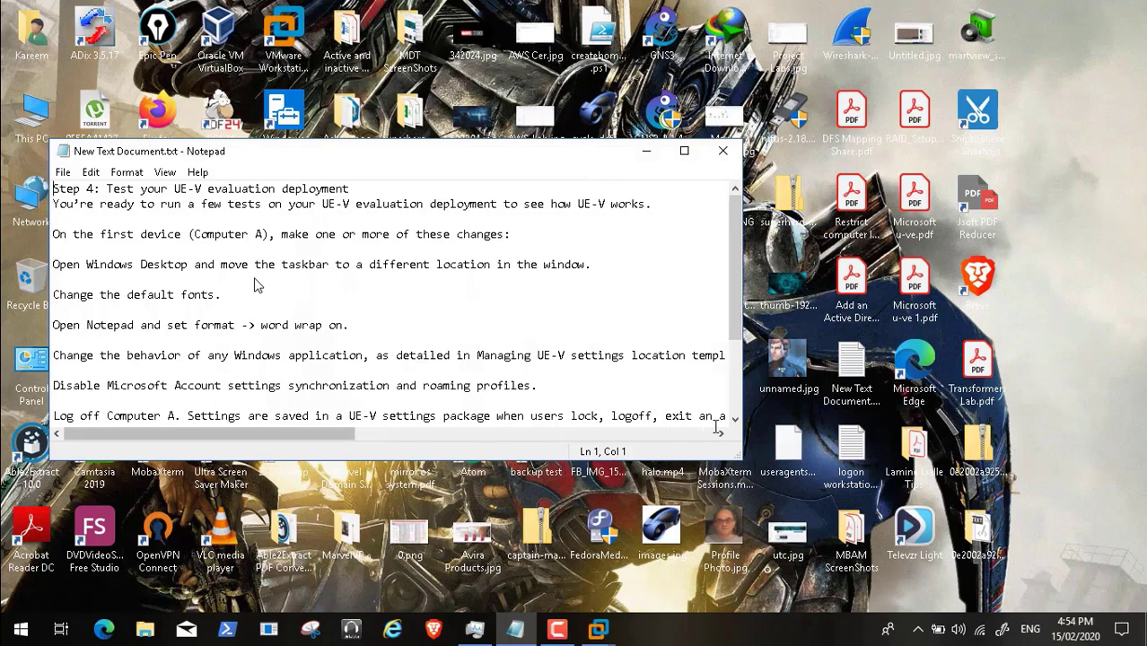
# Step: Scroll the UE-V Step 4 test notes vertically and horizontally to read them, then minimize Notepad
pyautogui.click(735, 419)
pyautogui.click(735, 419)
pyautogui.click(735, 419)
pyautogui.click(735, 419)
pyautogui.click(735, 419)
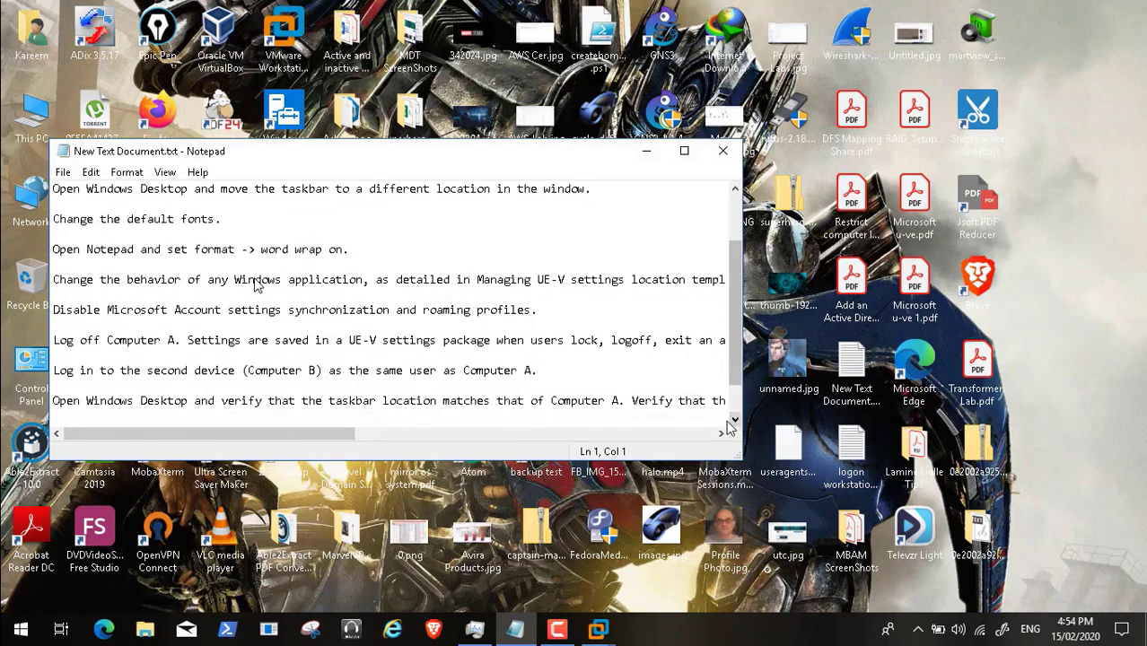
pyautogui.click(691, 434)
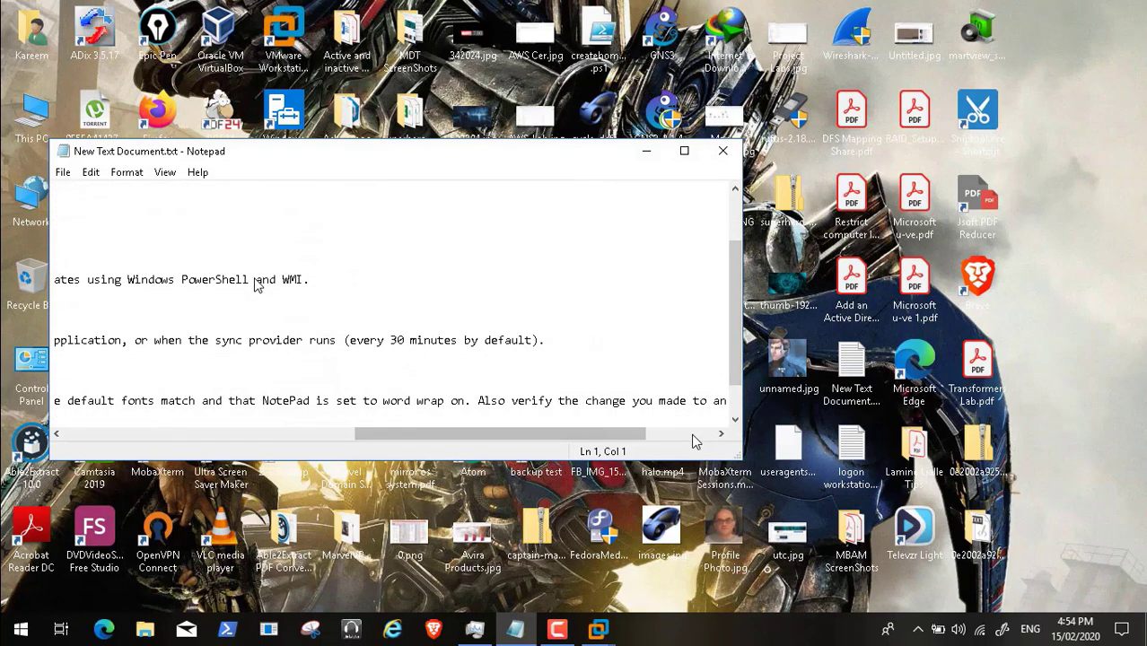
pyautogui.click(690, 438)
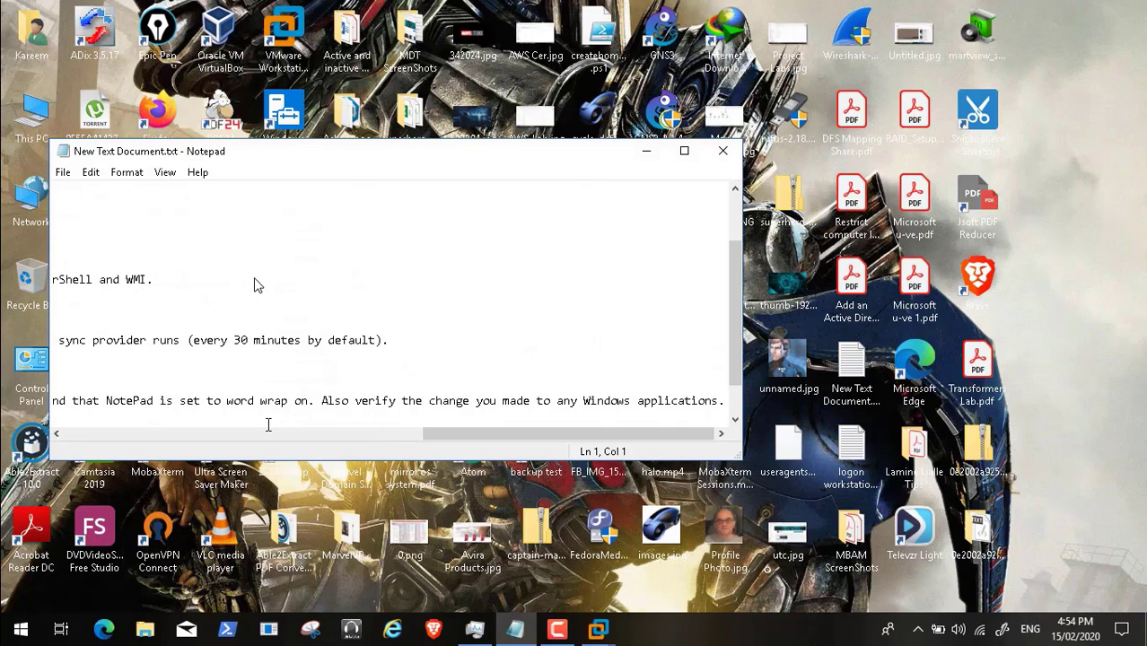
pyautogui.click(260, 438)
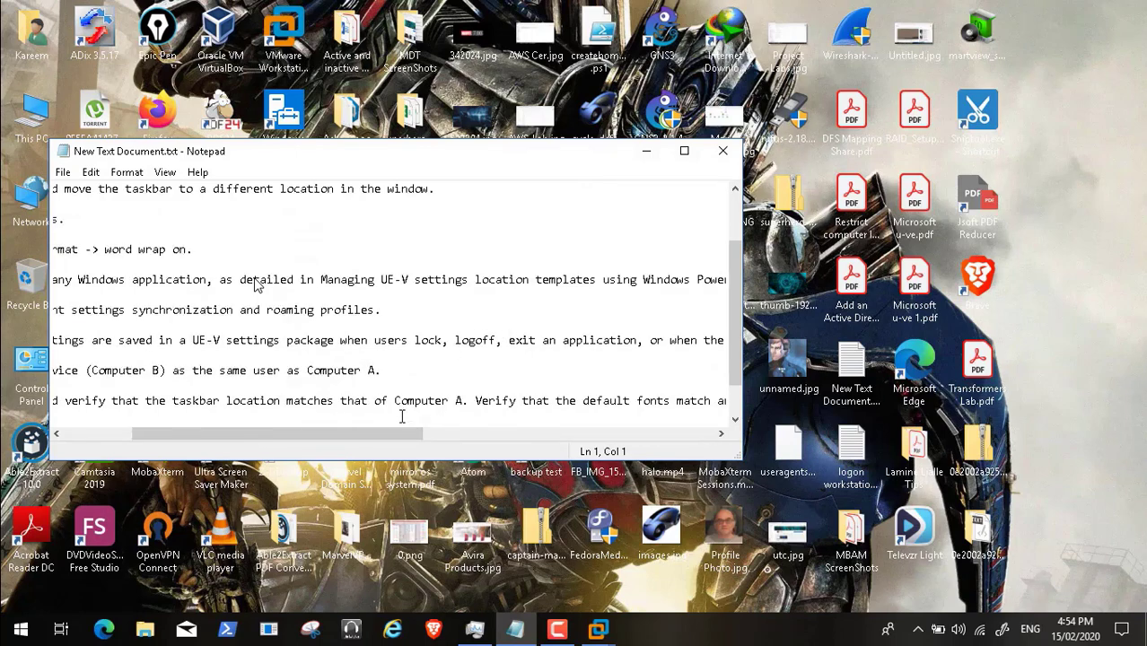
pyautogui.click(115, 438)
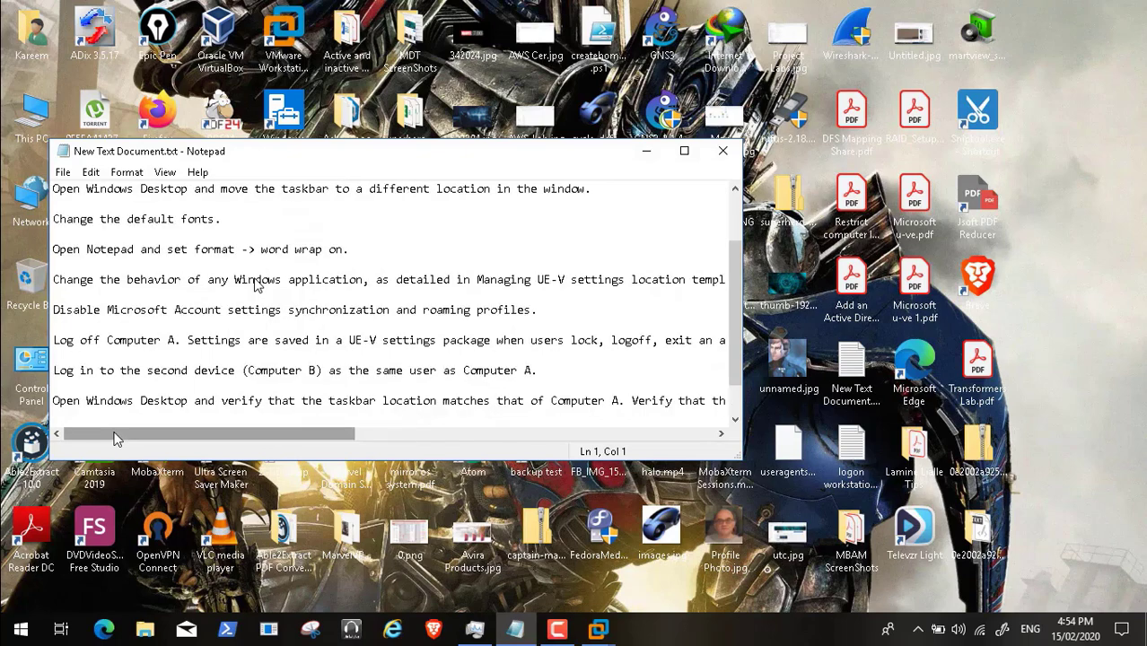
pyautogui.click(475, 440)
pyautogui.click(658, 434)
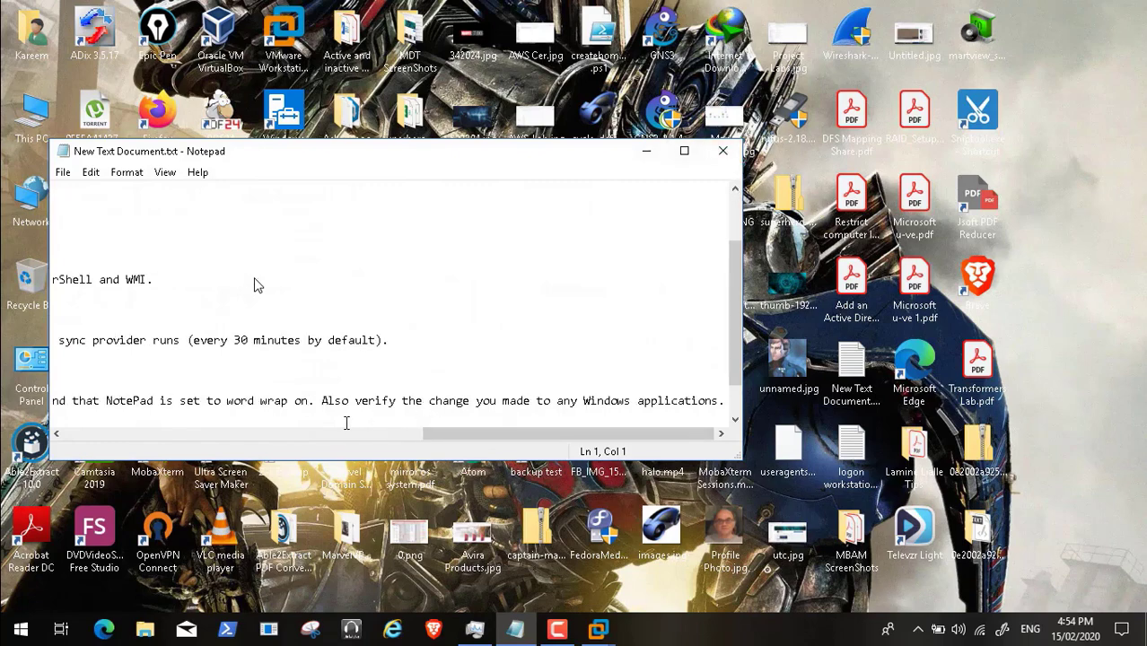
pyautogui.click(316, 440)
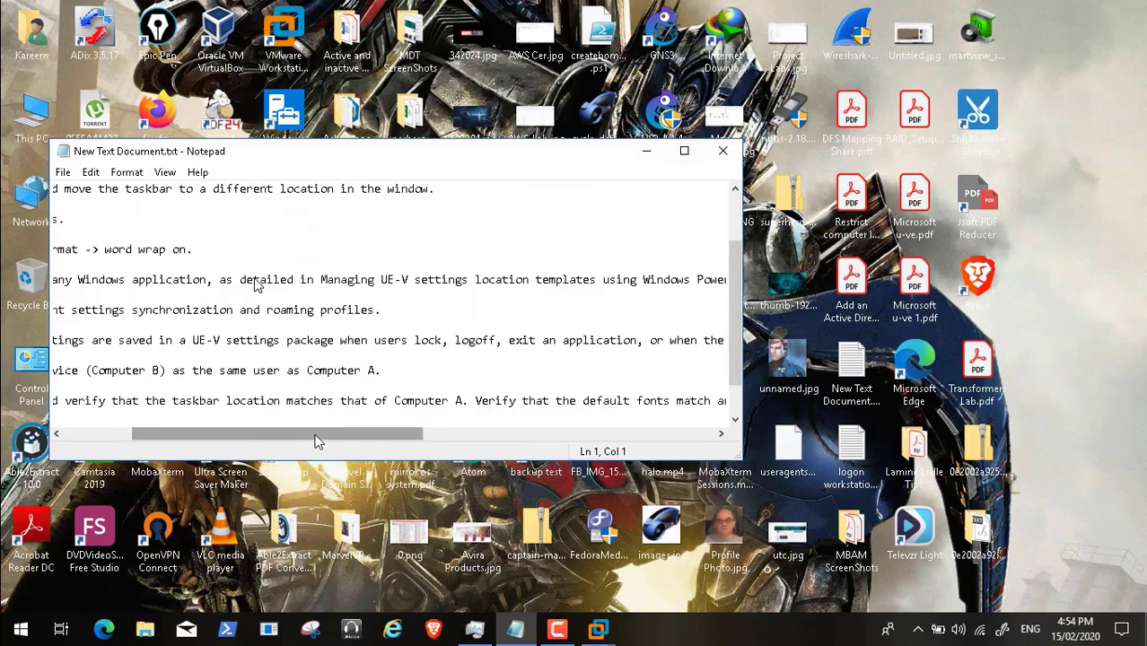
pyautogui.click(91, 440)
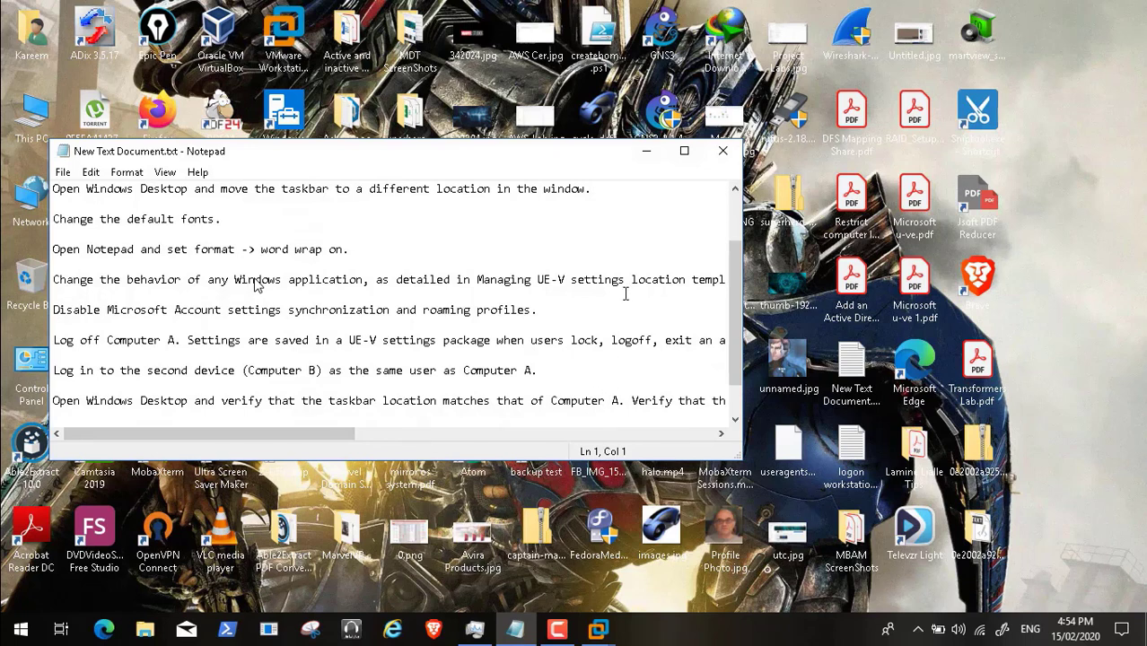
pyautogui.click(646, 151)
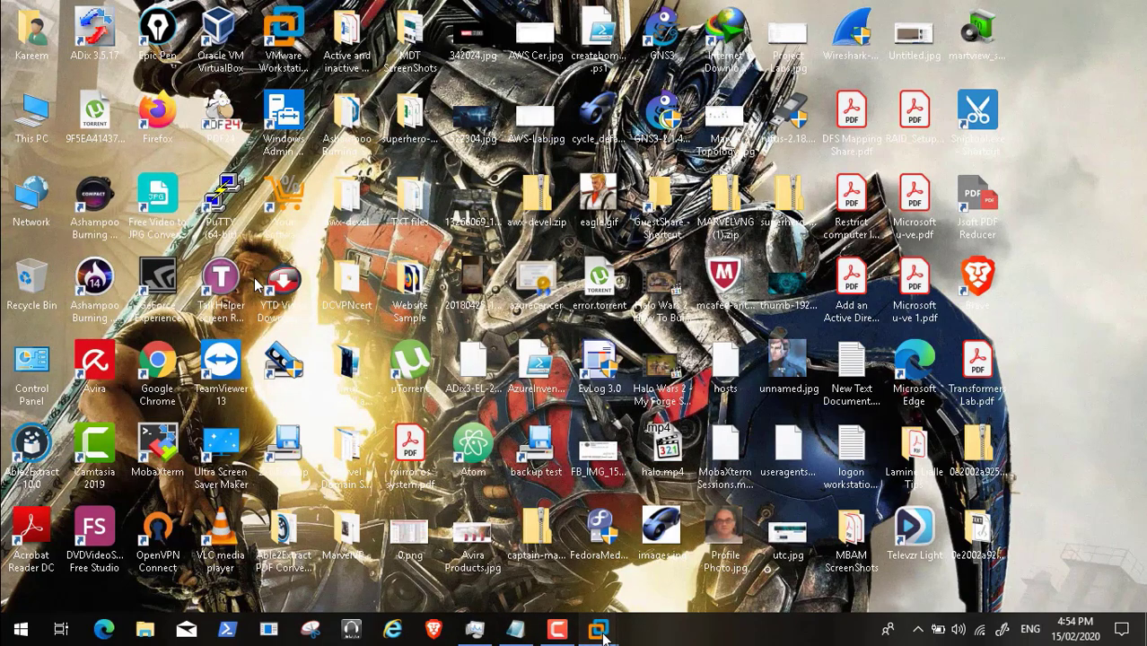
# Step: Open the HP8100EPCBOT1 virtual machine full screen showing the signed-in desktop
pyautogui.moveTo(603, 628)
pyautogui.click(793, 542)
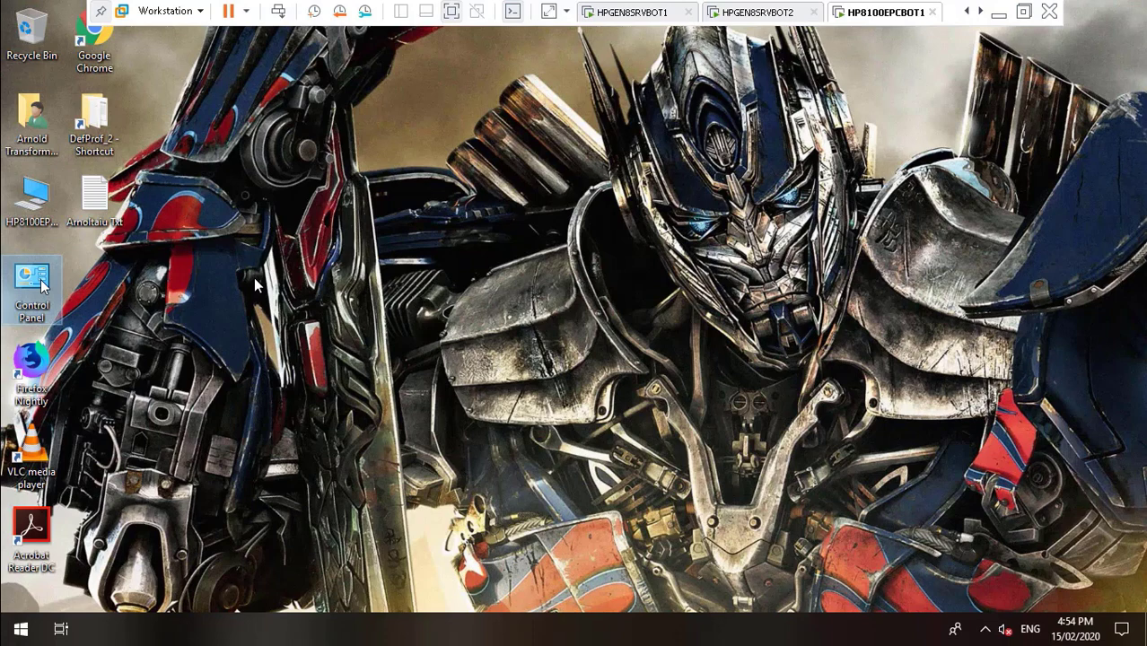
pyautogui.moveTo(171, 603)
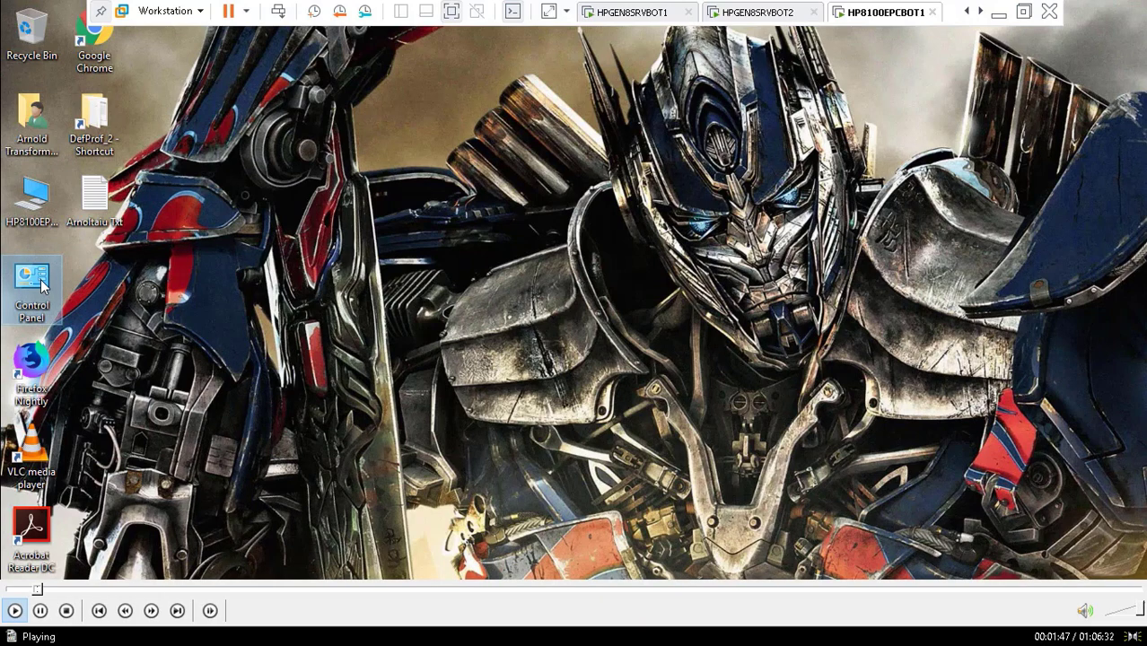
# Step: Seek Video46.mp4 forward from 01:51 past the font and region settings to about 10:07
pyautogui.click(44, 590)
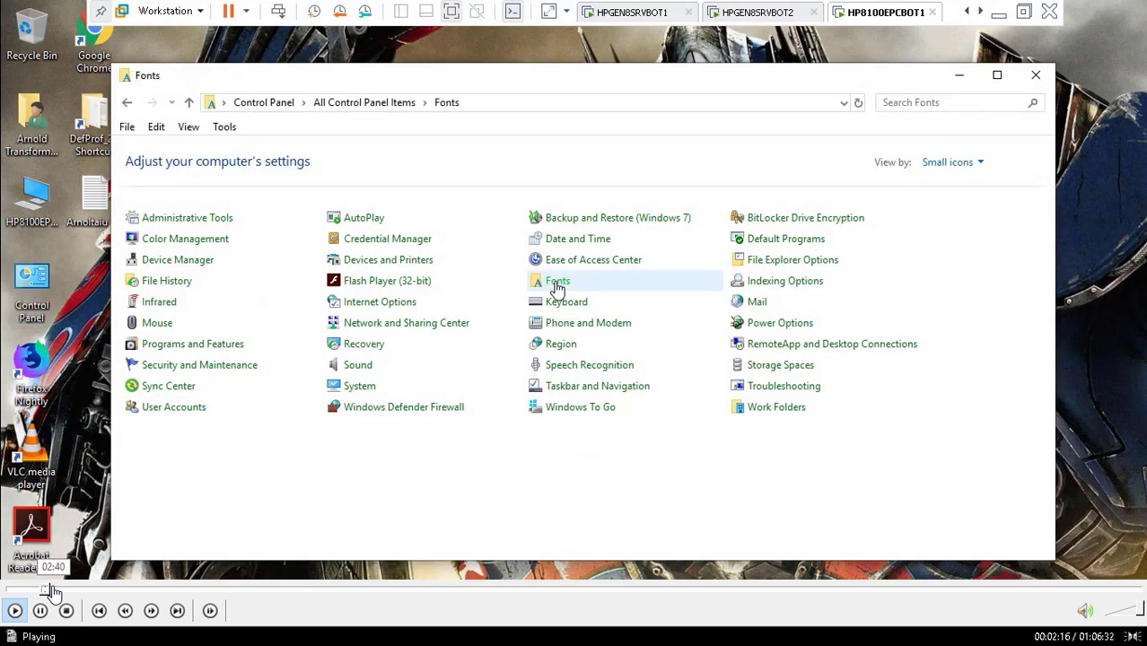
pyautogui.click(54, 591)
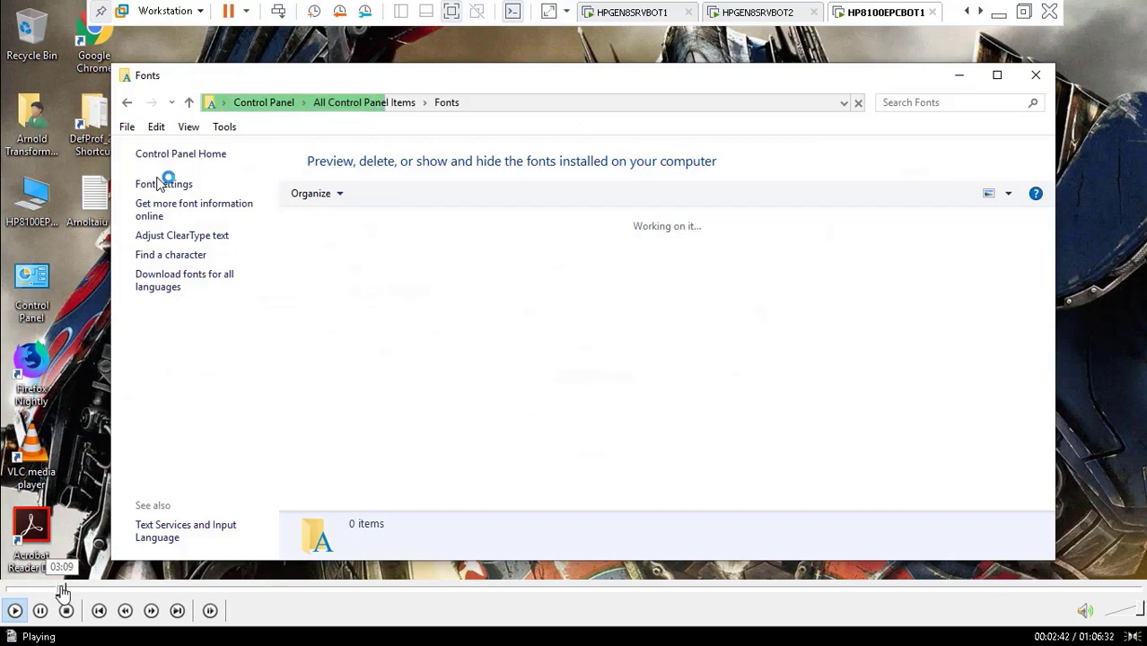
pyautogui.click(65, 591)
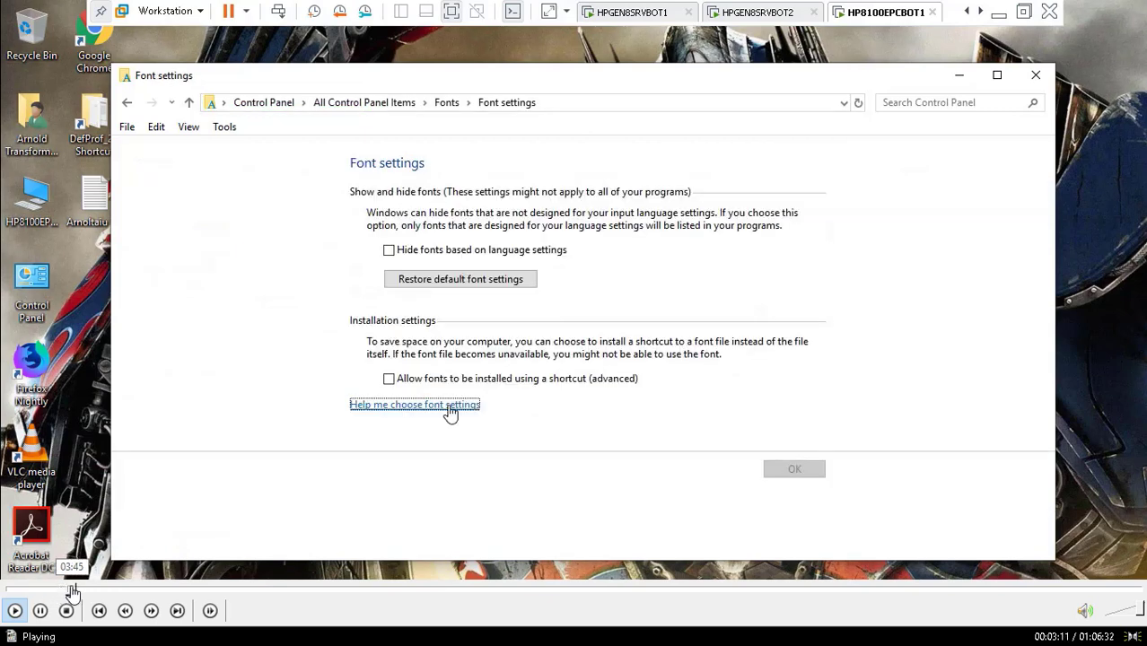
pyautogui.click(72, 590)
pyautogui.click(85, 590)
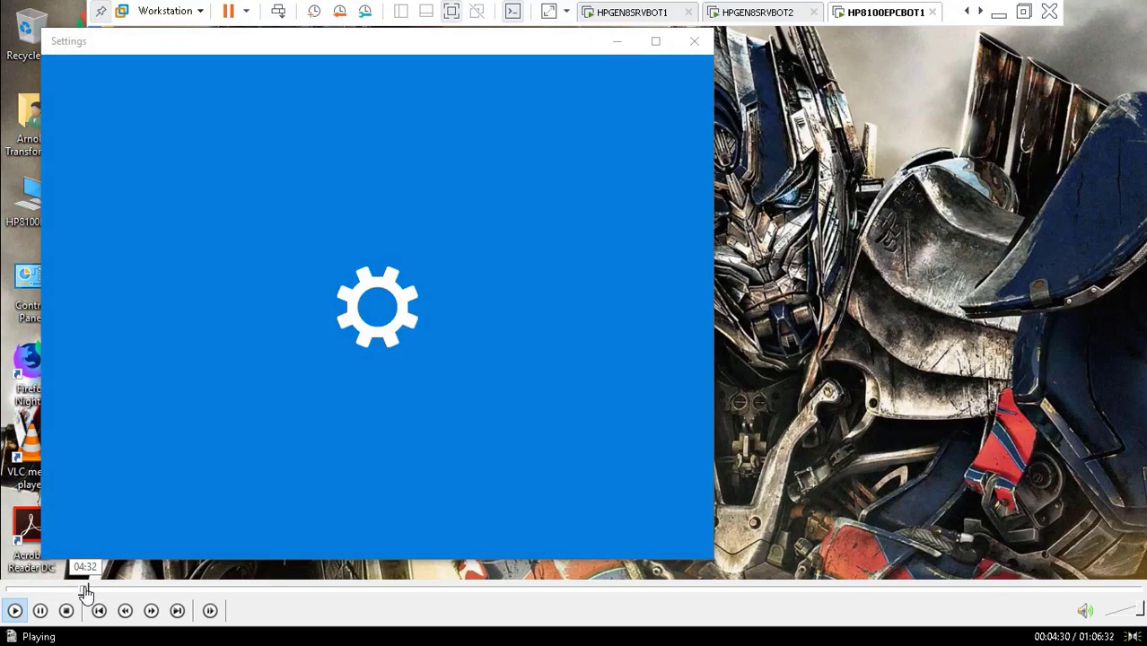
pyautogui.click(93, 591)
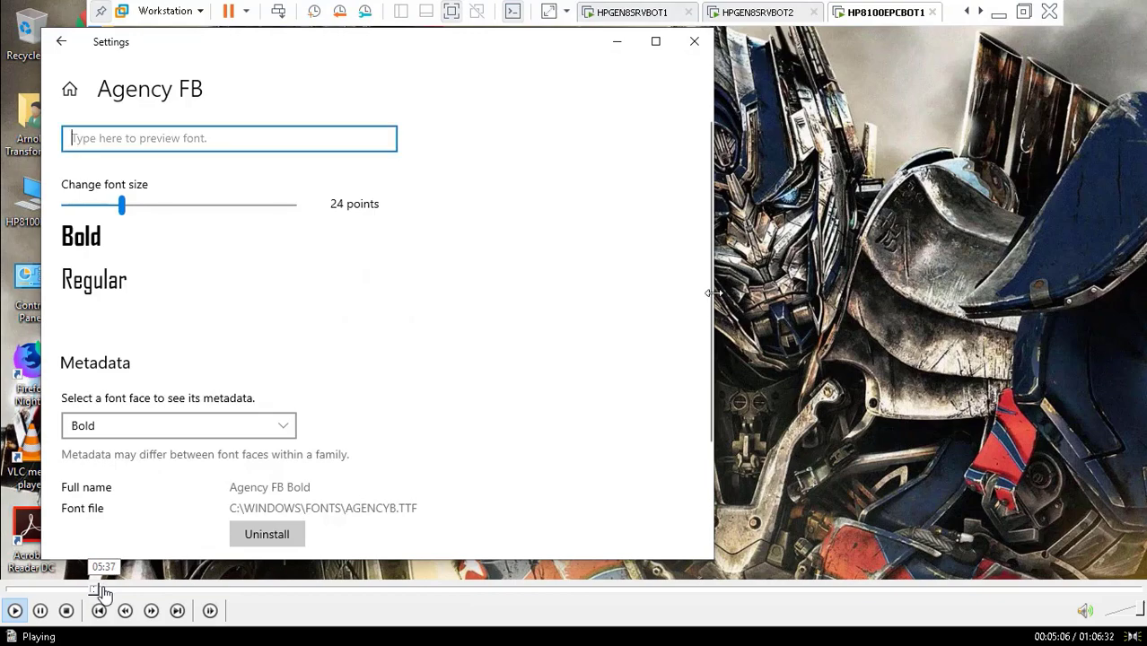
pyautogui.click(117, 591)
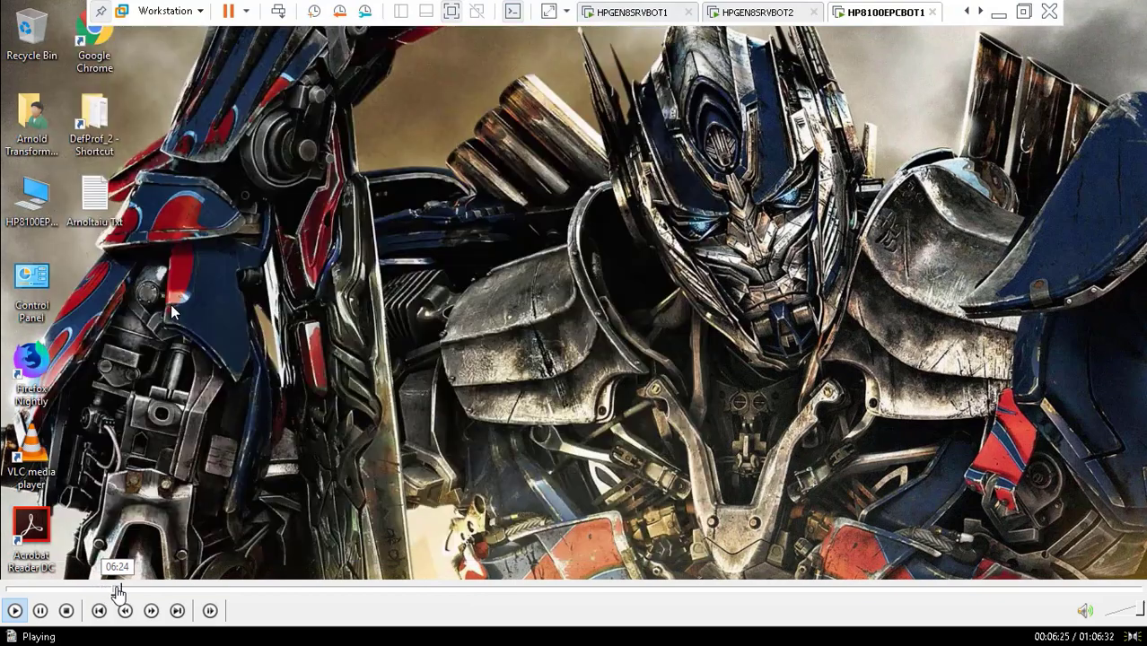
pyautogui.click(123, 590)
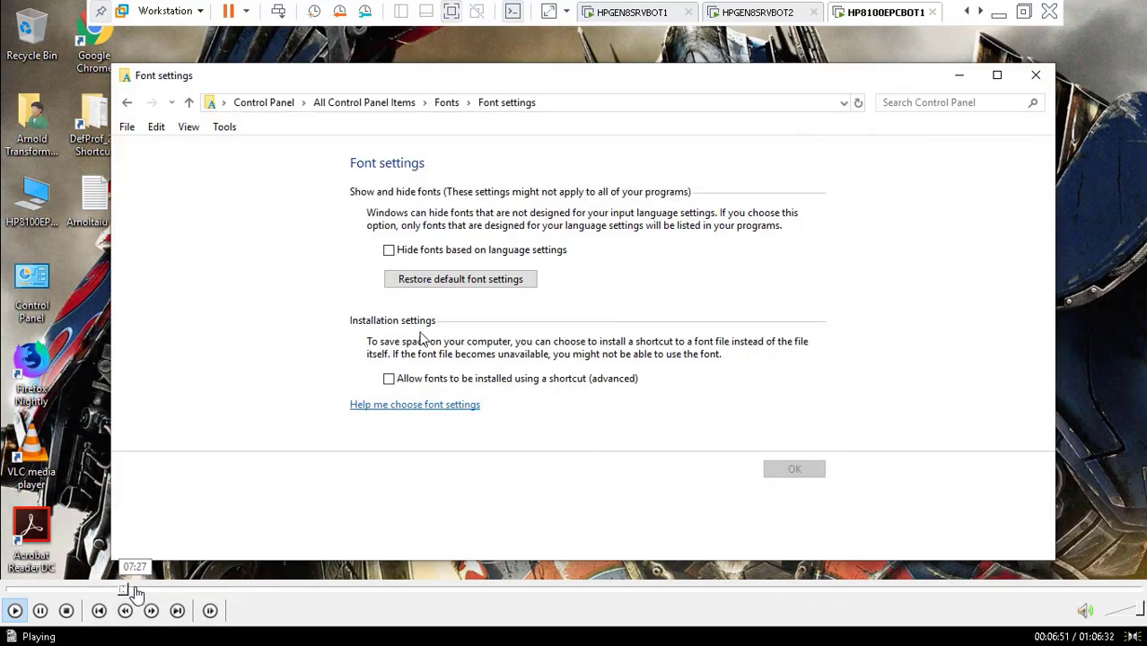
pyautogui.click(137, 590)
pyautogui.click(146, 591)
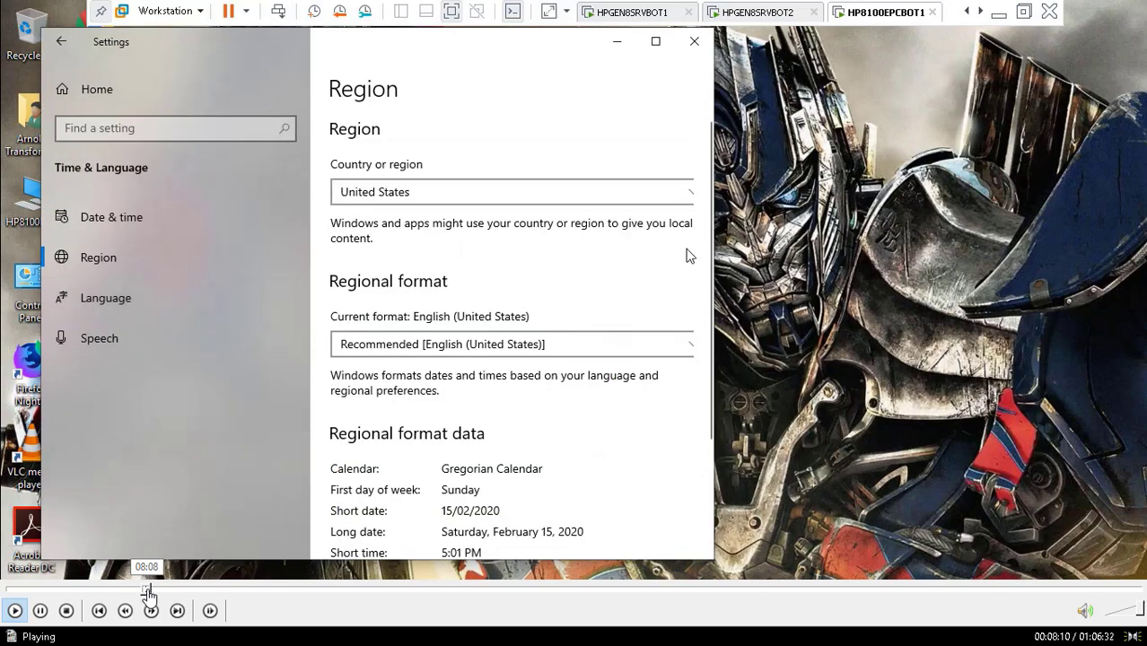
pyautogui.click(157, 590)
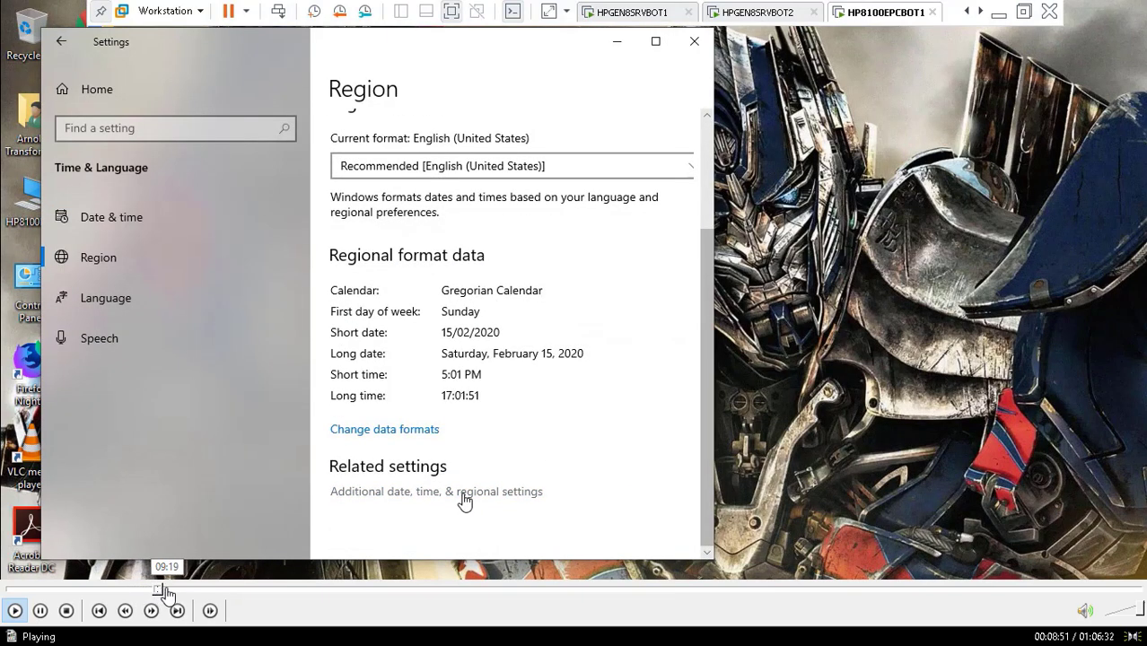
pyautogui.click(168, 590)
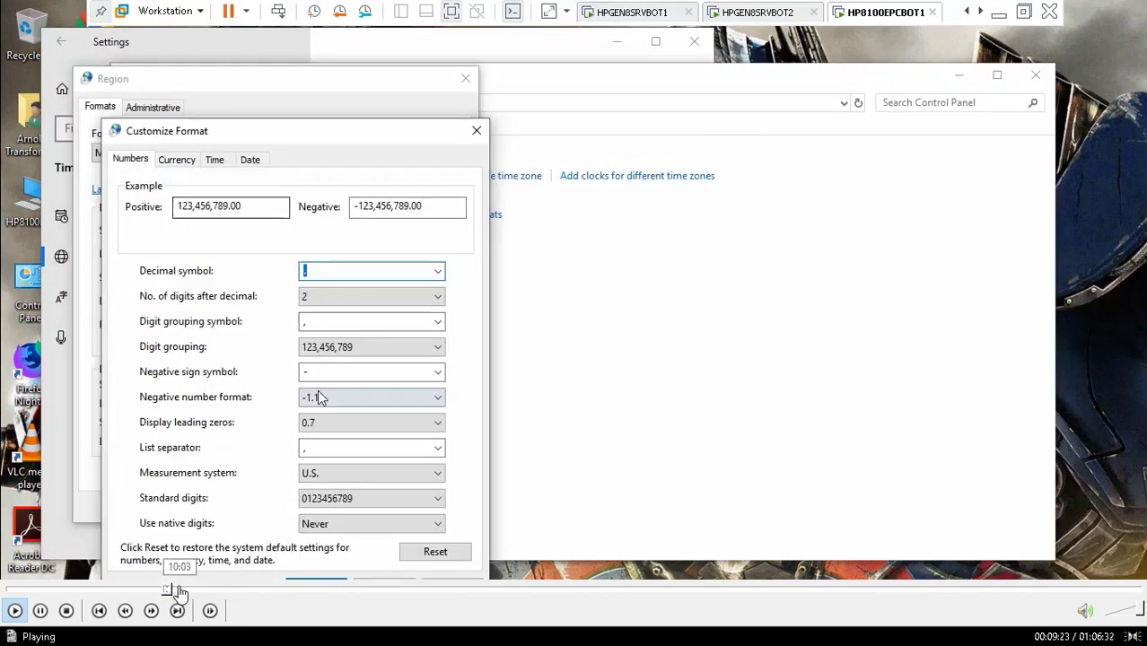
pyautogui.click(180, 591)
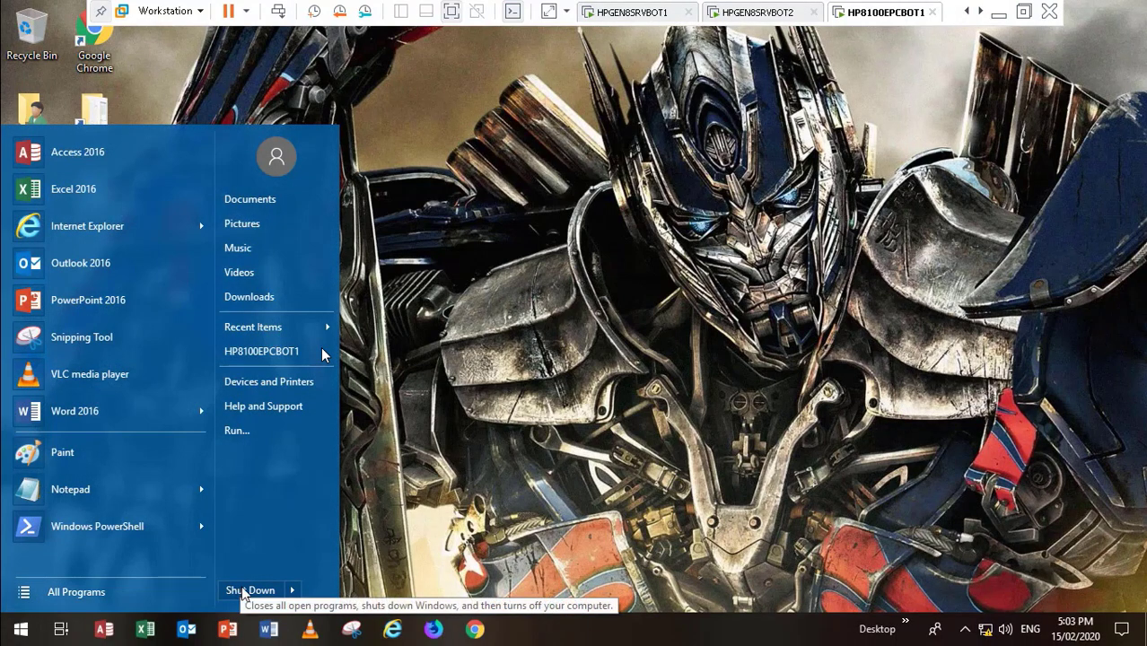
# Step: Rewind Video46.mp4 from the Notepad notes back through the fonts pages to the guest desktop at 01:40
pyautogui.moveTo(151, 606)
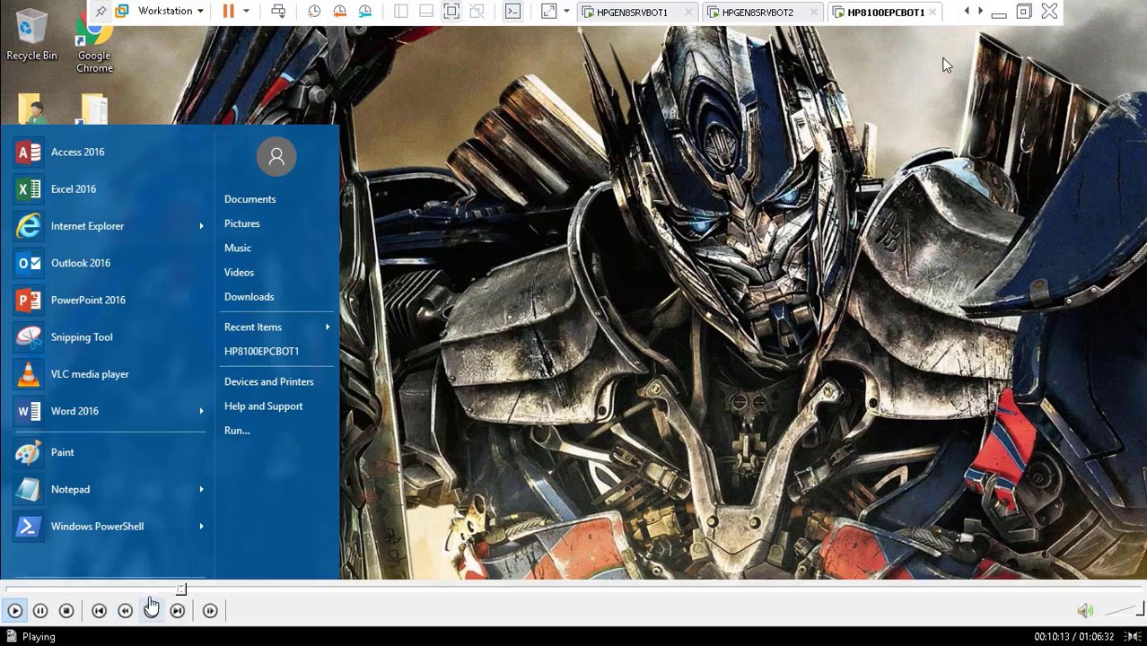
pyautogui.click(183, 588)
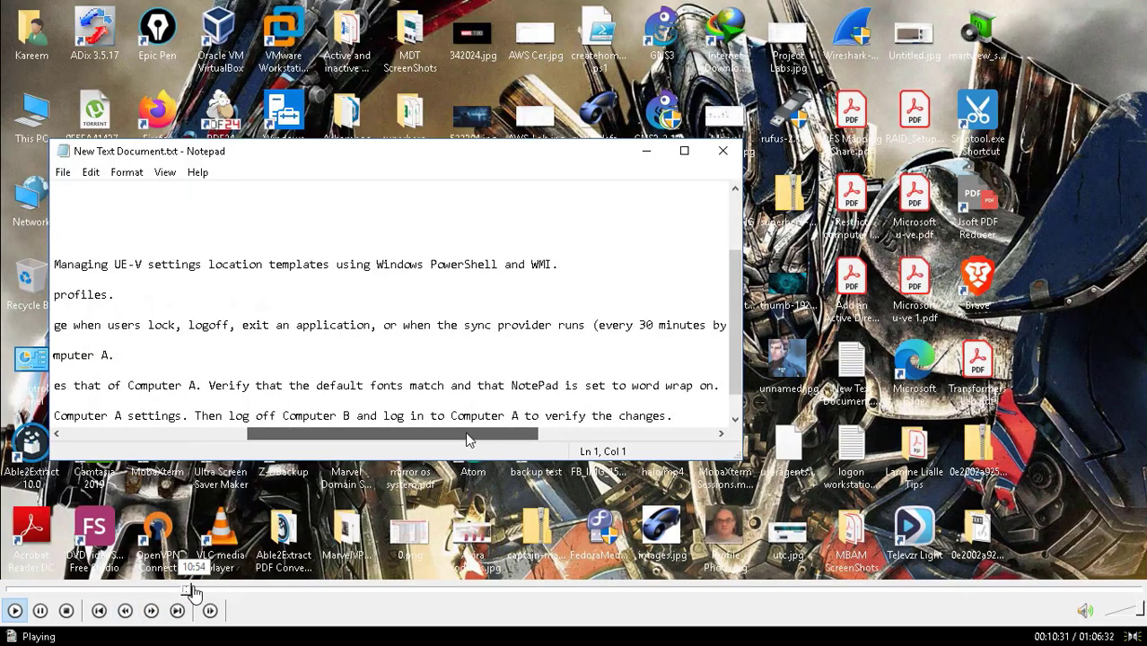
pyautogui.click(199, 590)
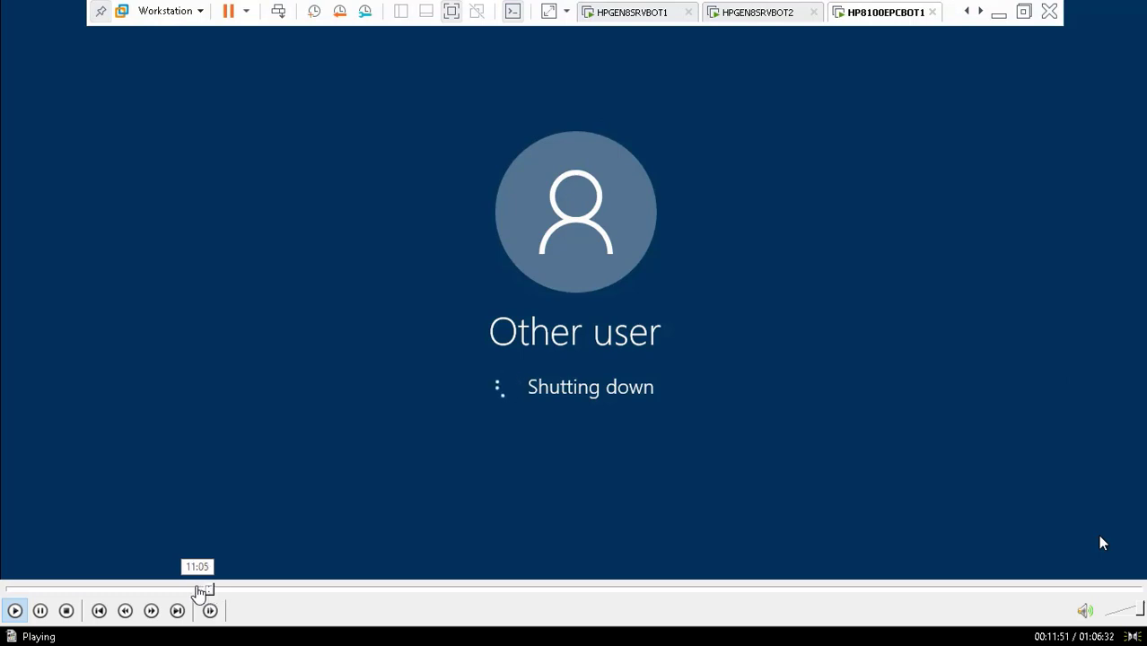
pyautogui.click(197, 590)
pyautogui.click(184, 590)
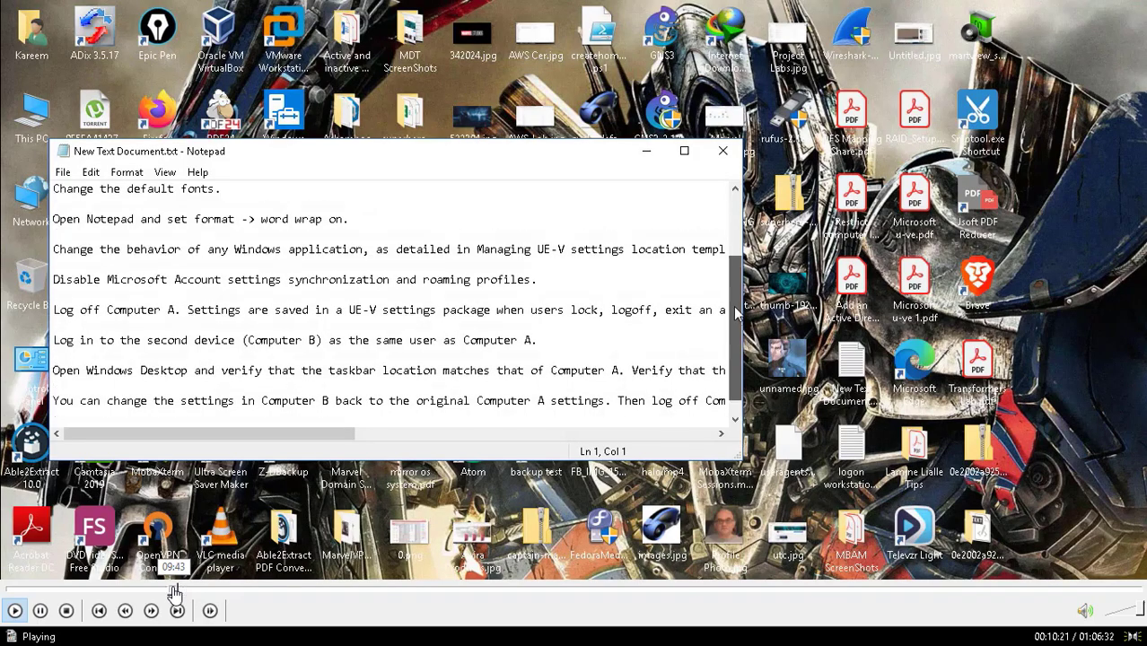
pyautogui.click(172, 590)
pyautogui.click(169, 590)
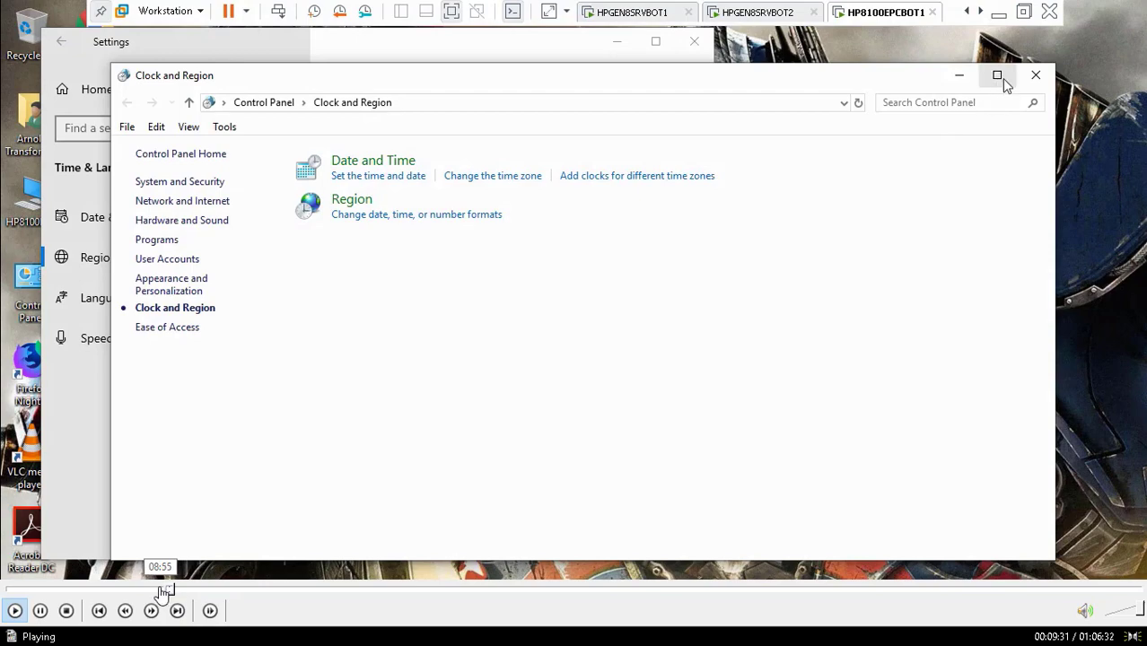
pyautogui.click(150, 590)
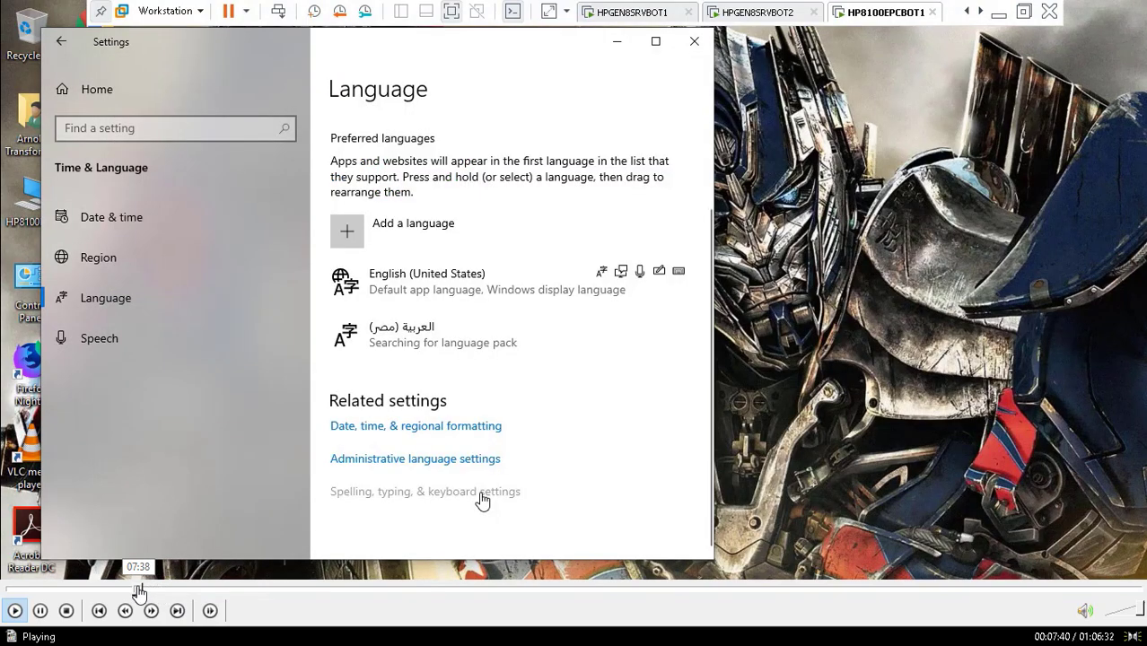
pyautogui.click(135, 589)
pyautogui.click(130, 589)
pyautogui.click(121, 589)
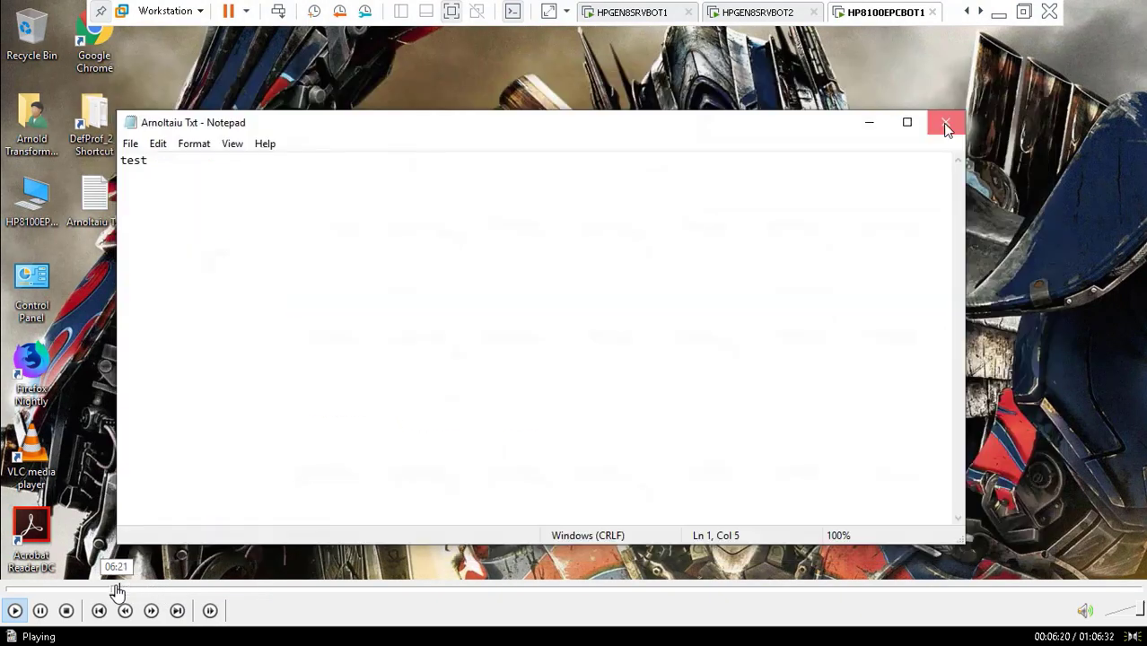
pyautogui.click(106, 590)
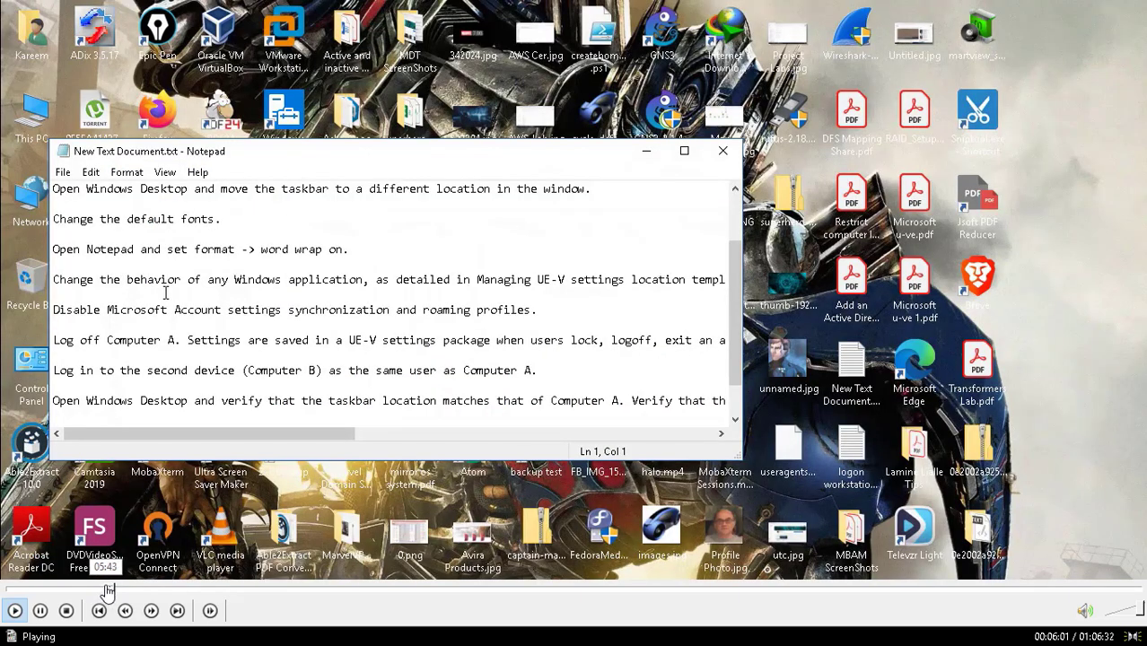
pyautogui.click(106, 589)
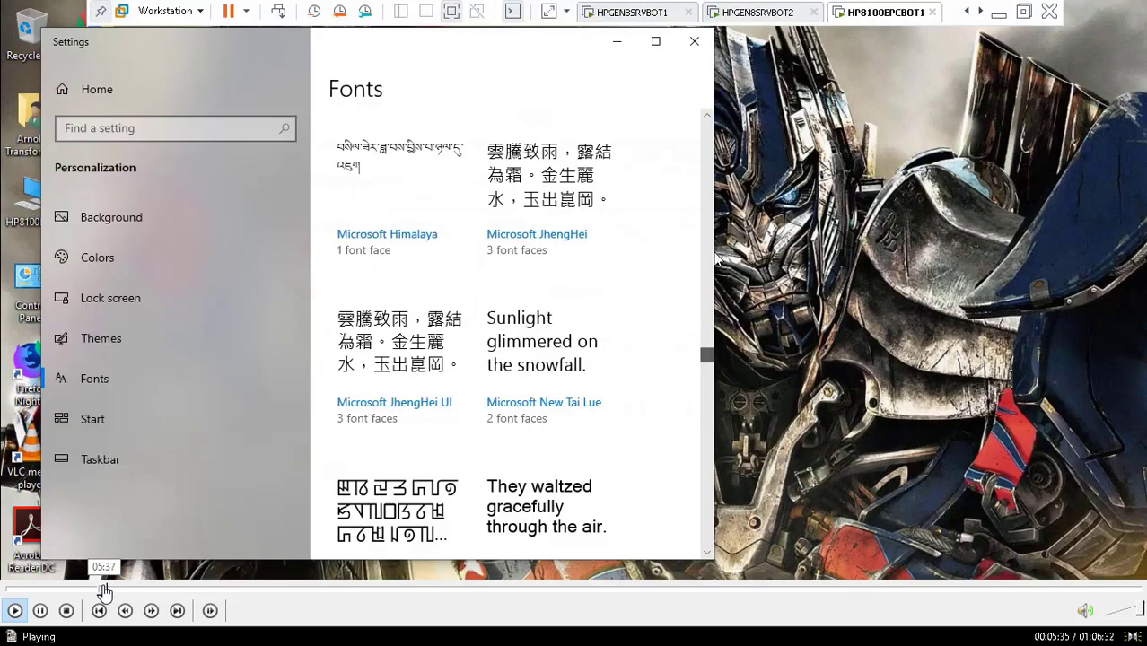
pyautogui.click(95, 590)
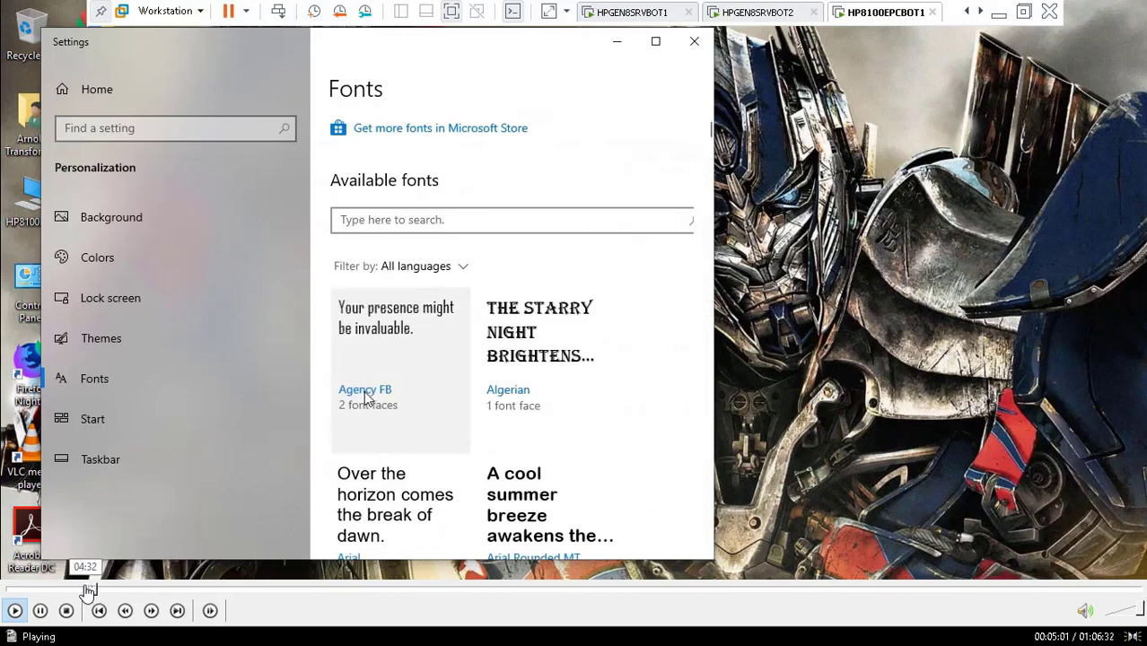
pyautogui.click(87, 590)
pyautogui.click(77, 590)
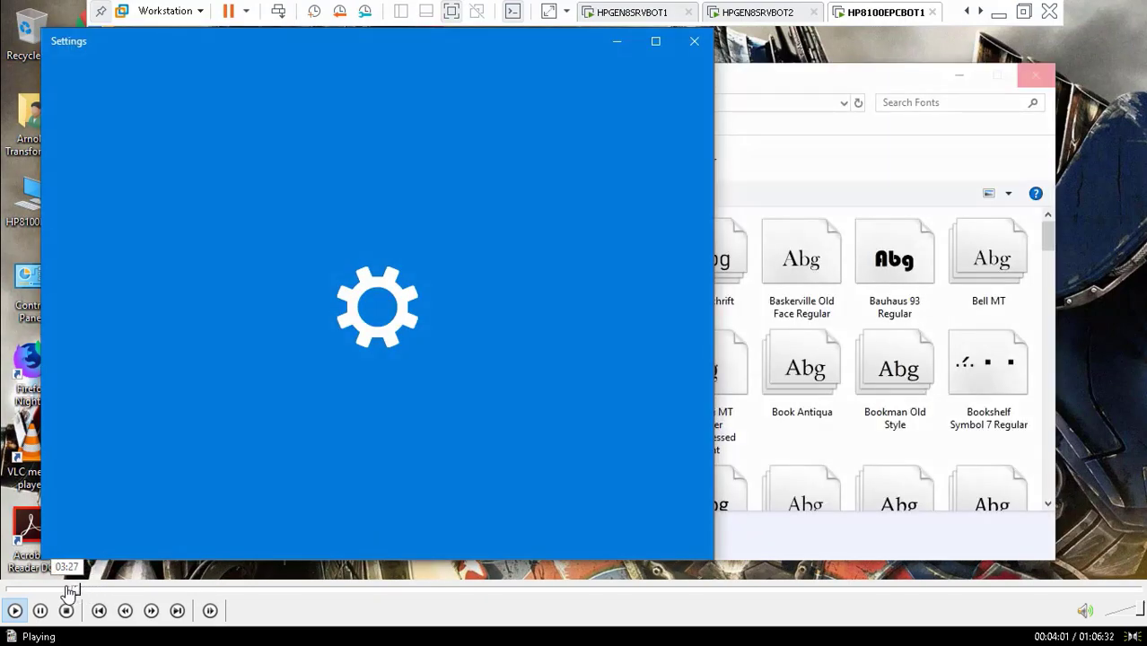
pyautogui.click(69, 589)
pyautogui.click(61, 590)
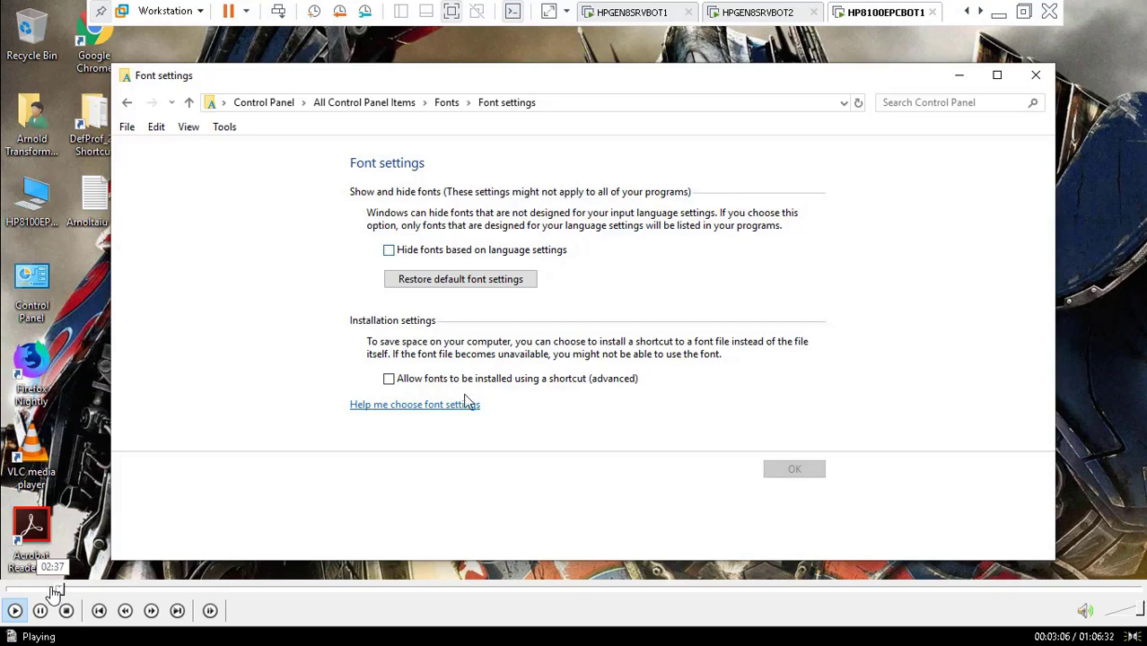
pyautogui.click(52, 590)
pyautogui.click(43, 590)
pyautogui.click(39, 590)
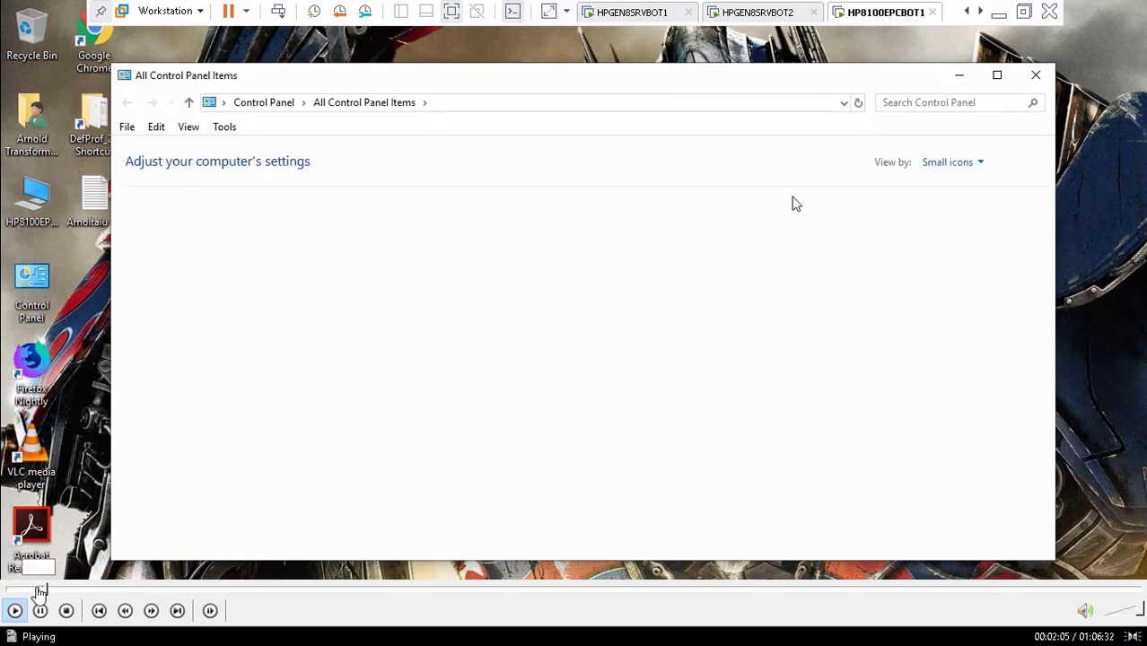
pyautogui.click(36, 589)
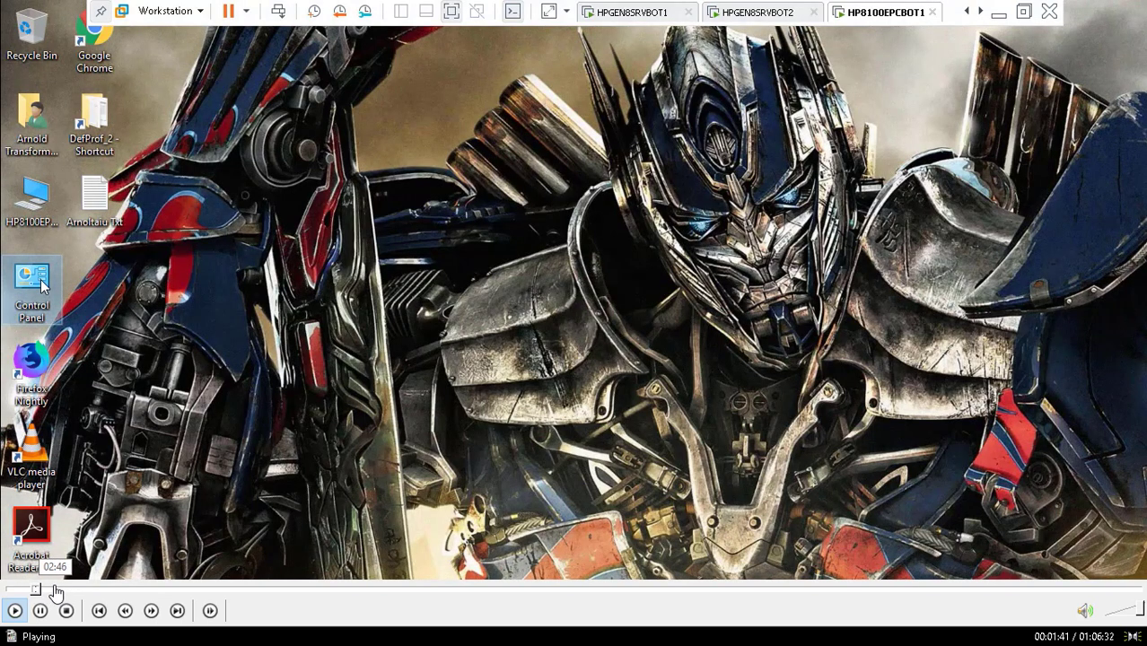
# Step: Skip forward through the video to the host desktop scene at about 11:55
pyautogui.click(43, 589)
pyautogui.click(71, 589)
pyautogui.click(84, 590)
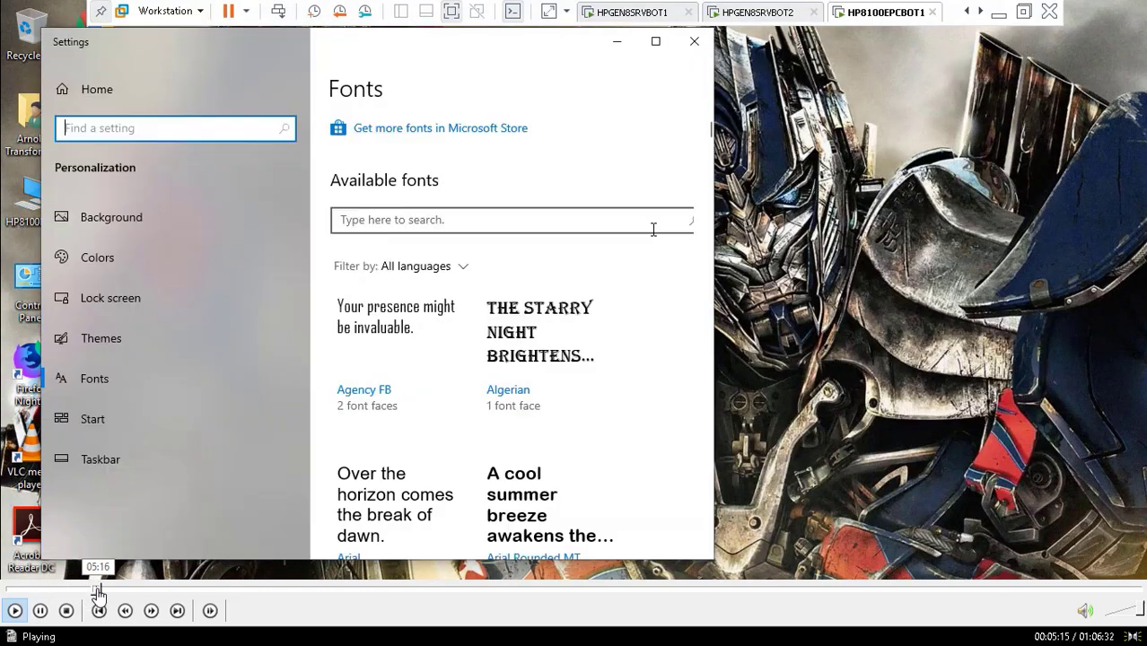
pyautogui.click(95, 590)
pyautogui.click(110, 590)
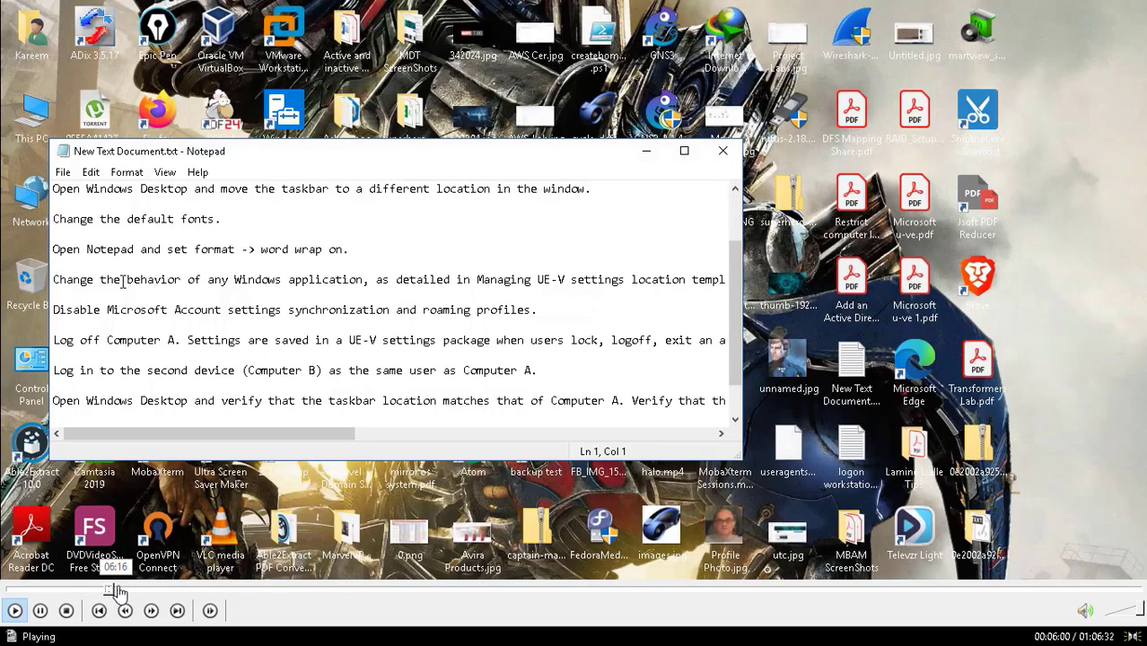
pyautogui.click(126, 590)
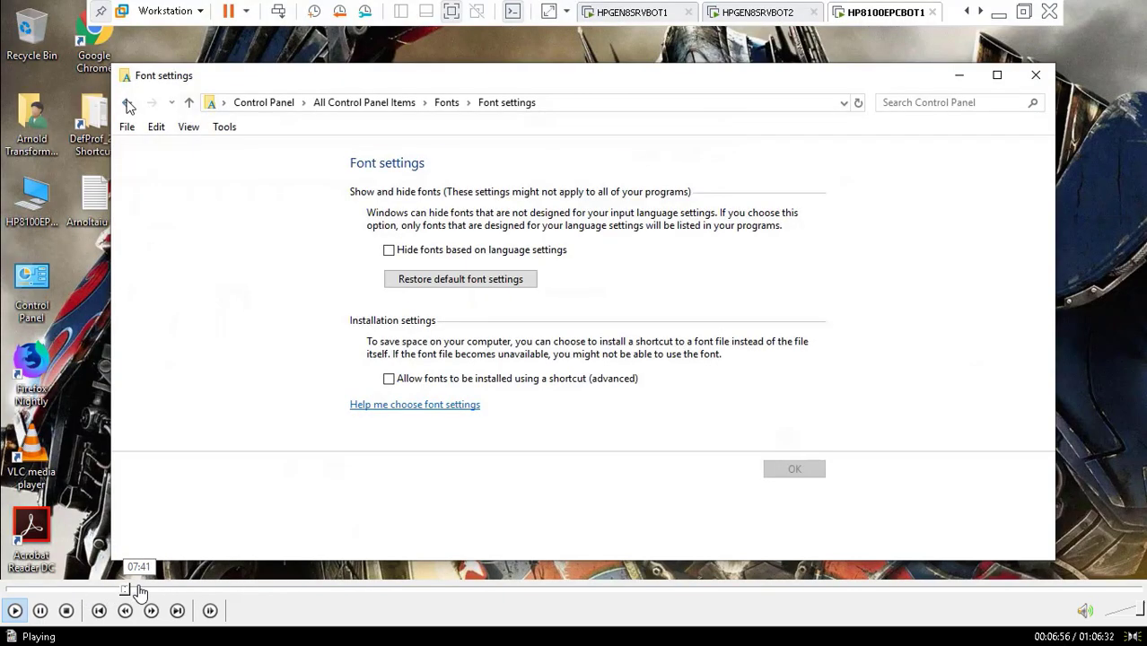
pyautogui.click(140, 592)
pyautogui.click(147, 593)
pyautogui.click(159, 591)
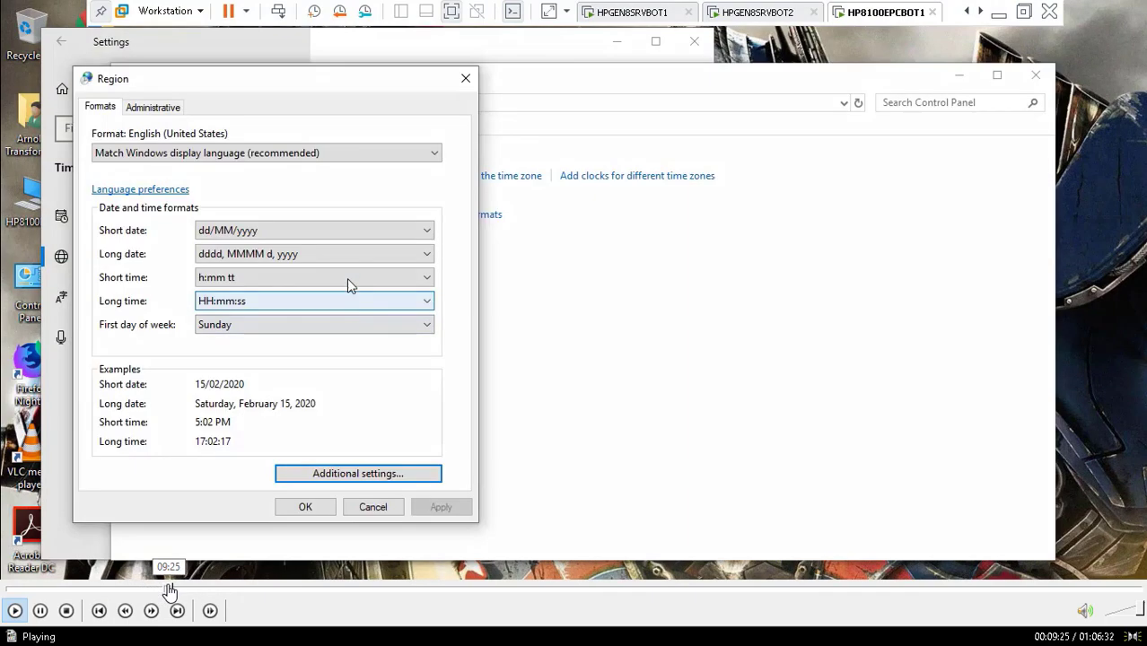
pyautogui.click(168, 591)
pyautogui.click(179, 590)
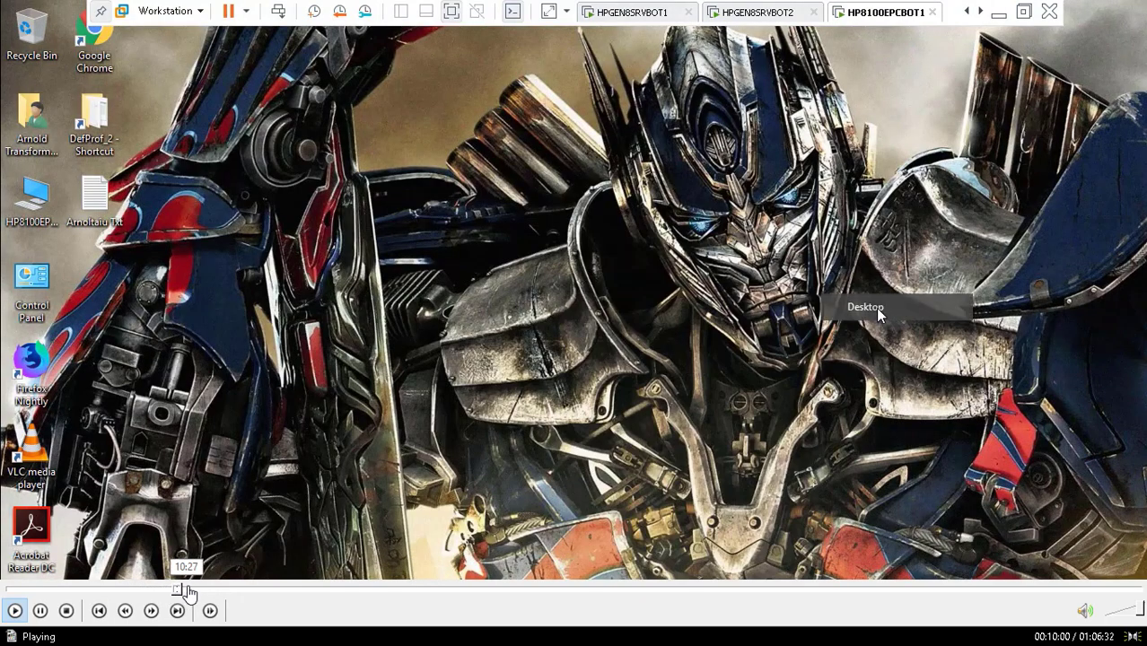
pyautogui.click(193, 590)
pyautogui.click(200, 590)
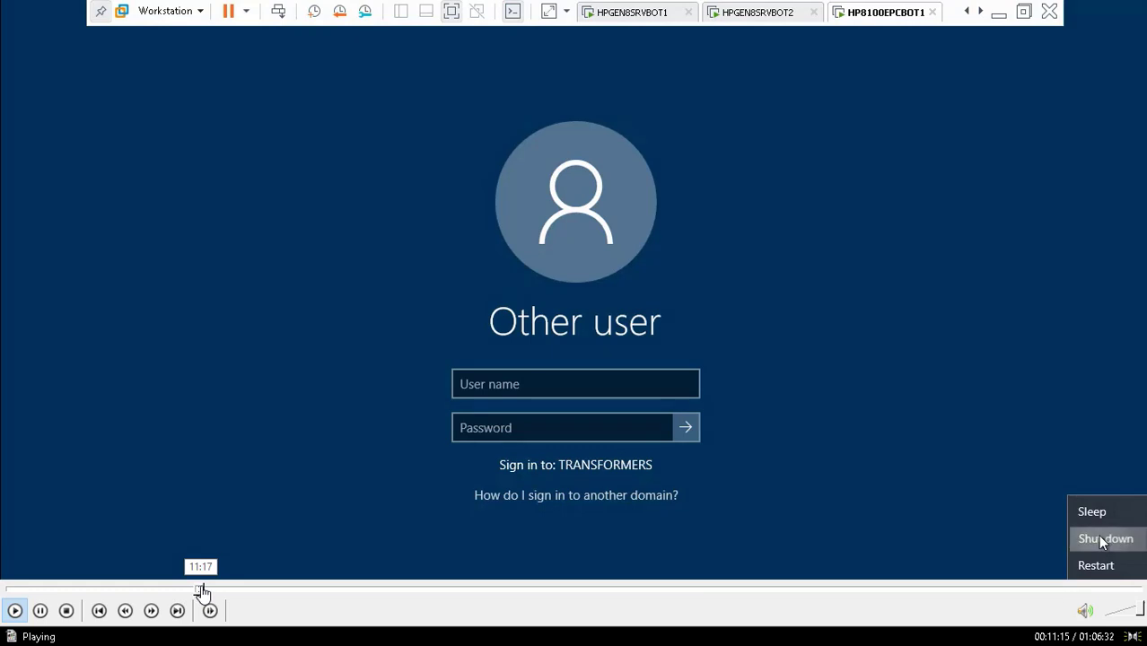
pyautogui.click(206, 591)
pyautogui.click(214, 590)
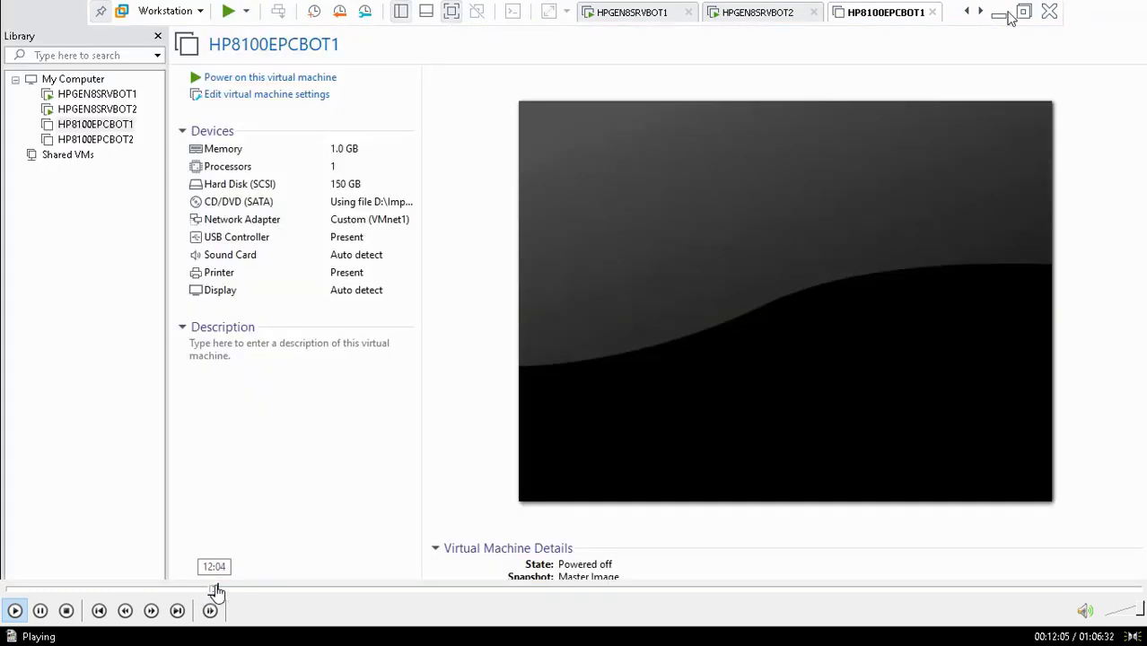
pyautogui.click(220, 590)
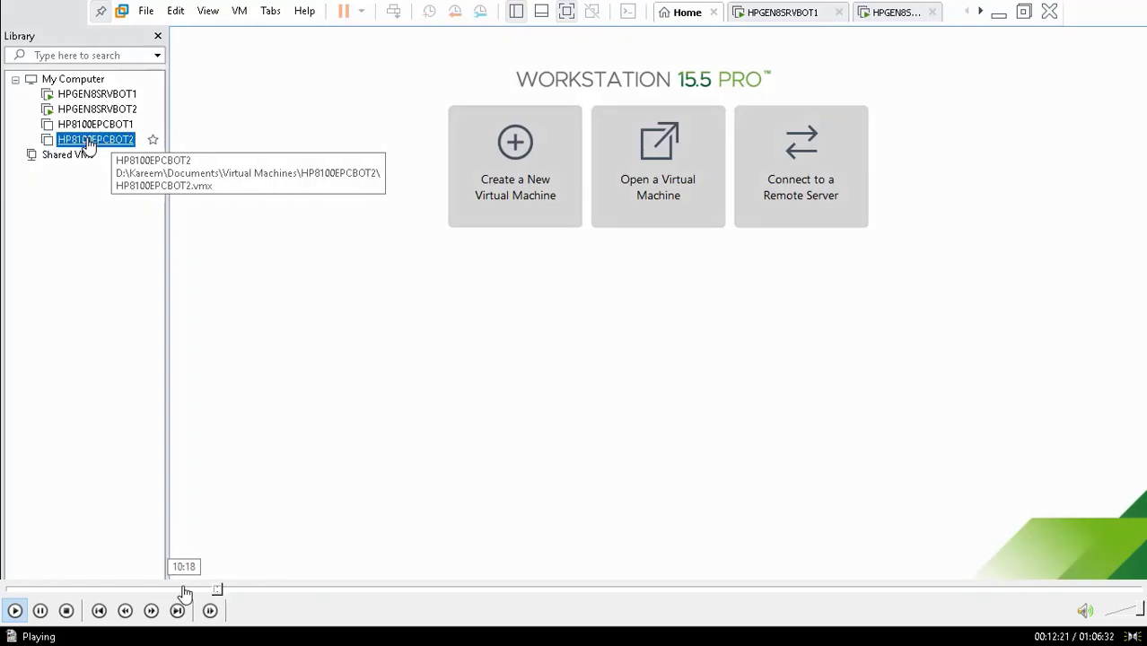
pyautogui.click(214, 590)
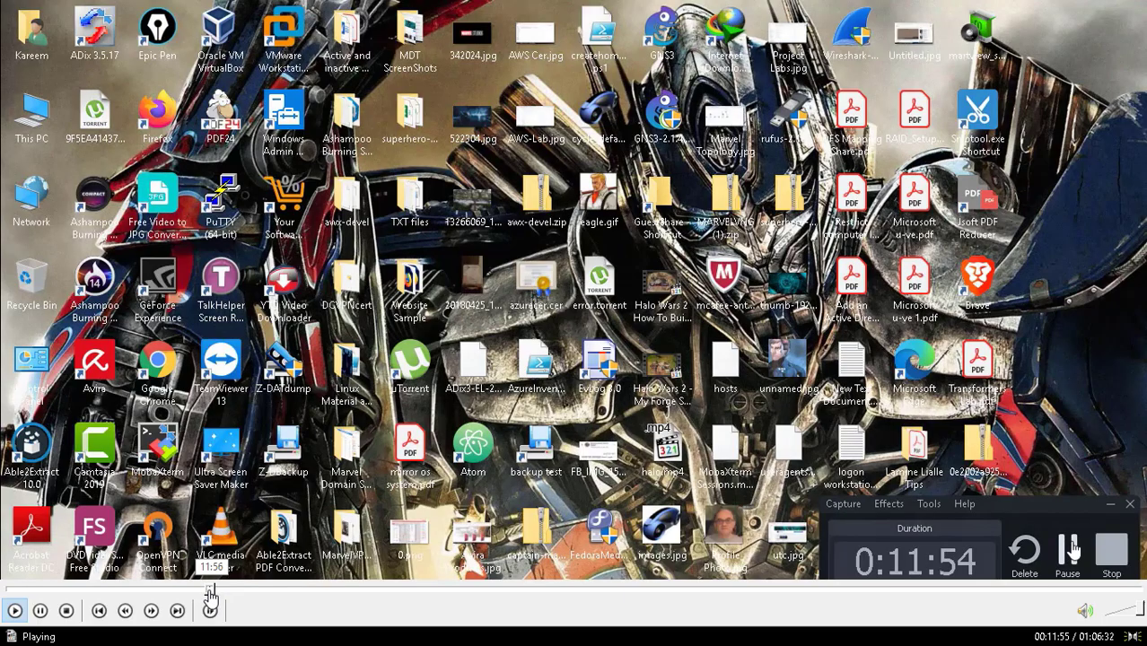
# Step: Pause the video, leave full screen, minimize the player, and dismiss the taskbar menu unchanged
pyautogui.click(41, 612)
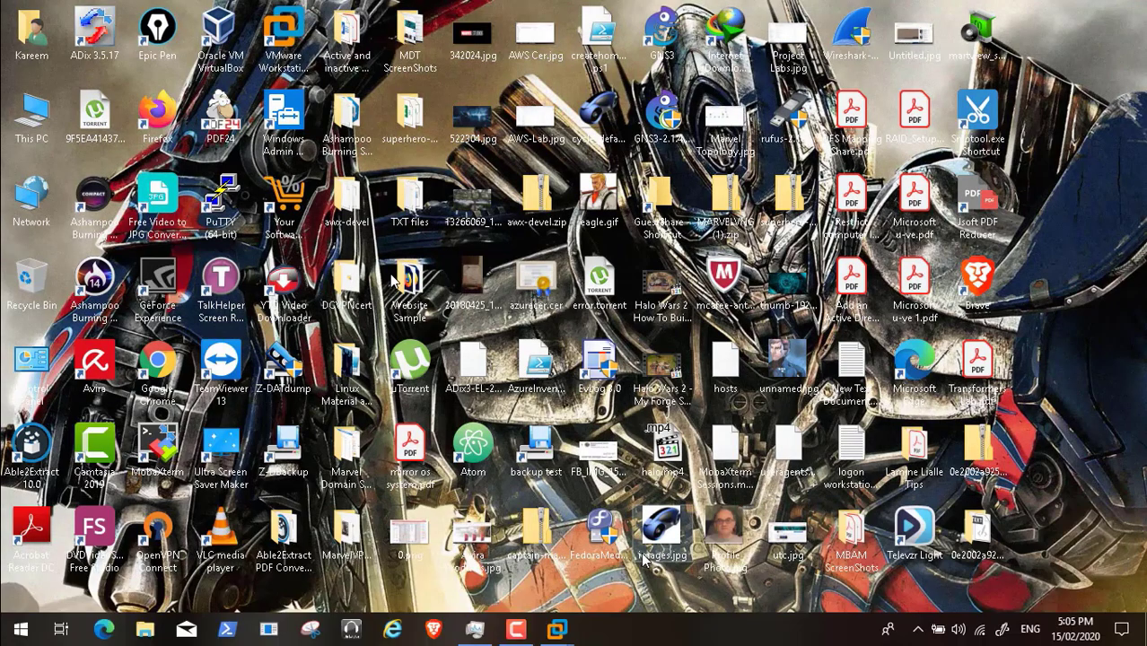
pyautogui.doubleClick(393, 278)
pyautogui.click(923, 12)
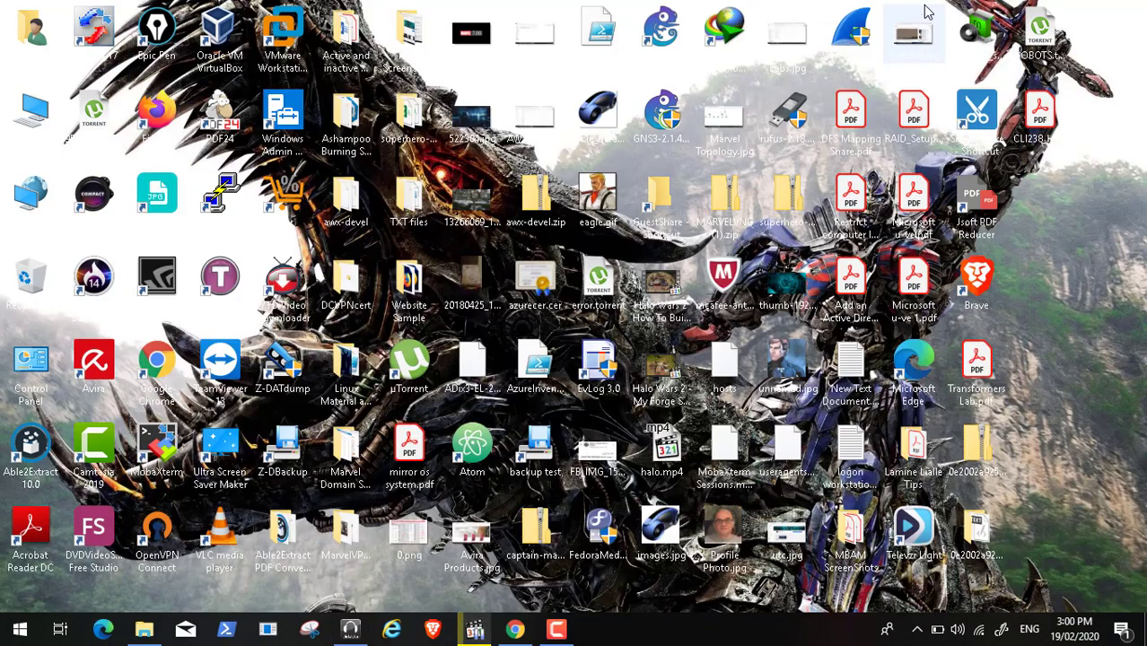
pyautogui.rightClick(617, 637)
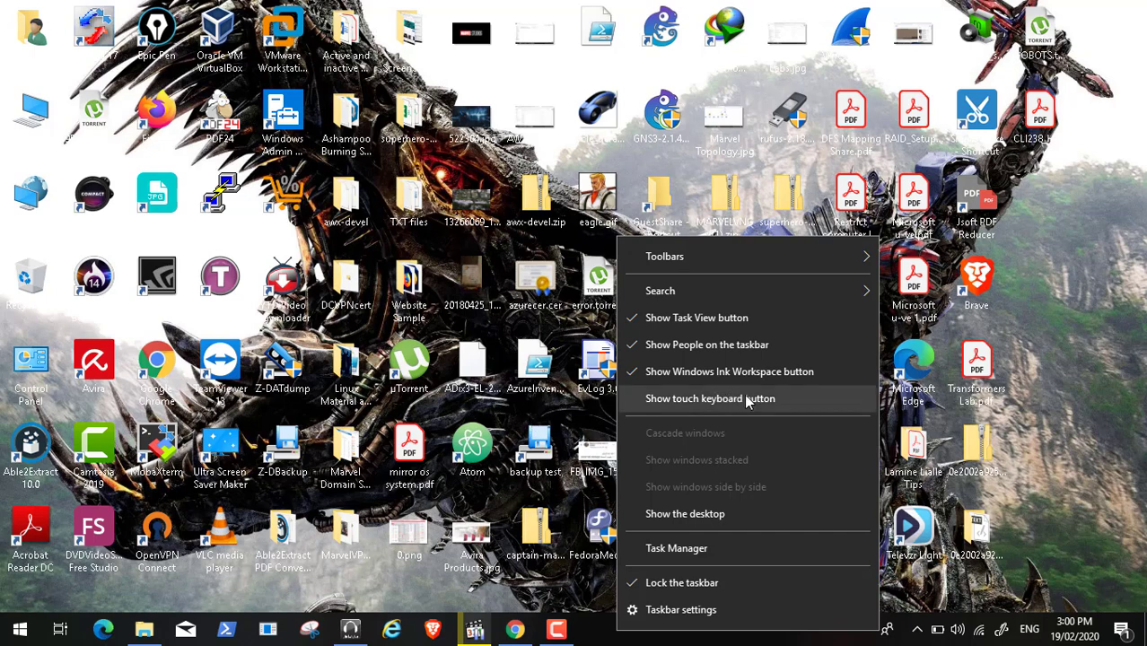
pyautogui.click(1046, 310)
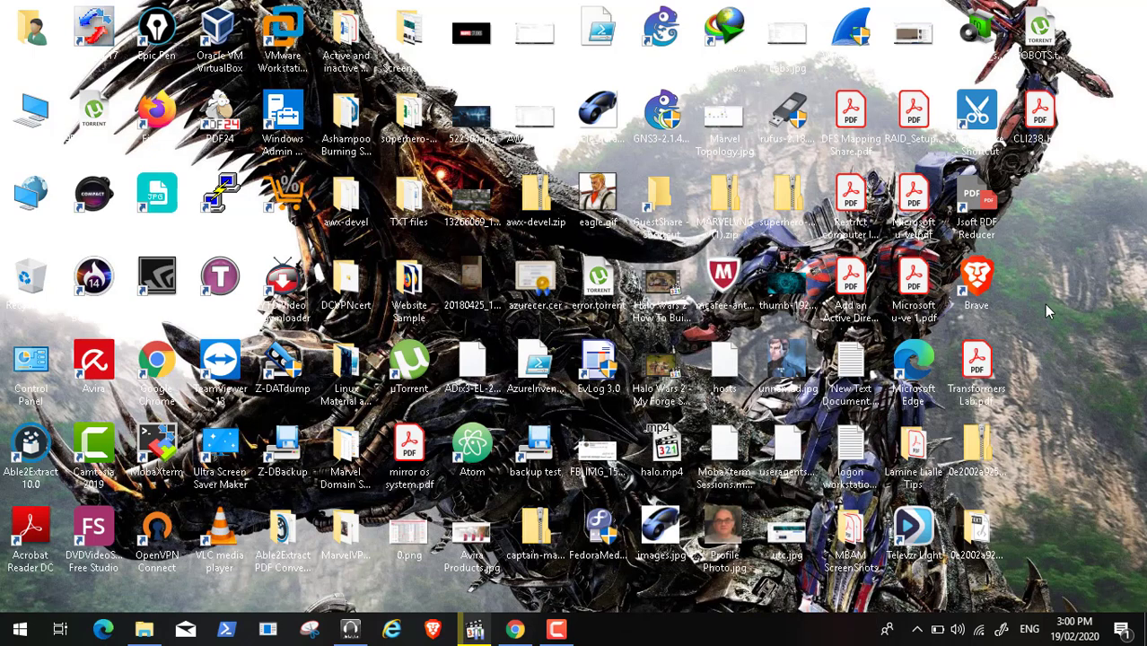
# Step: Create a new text document on the desktop with the default name New Text Document (2).txt
pyautogui.rightClick(1046, 310)
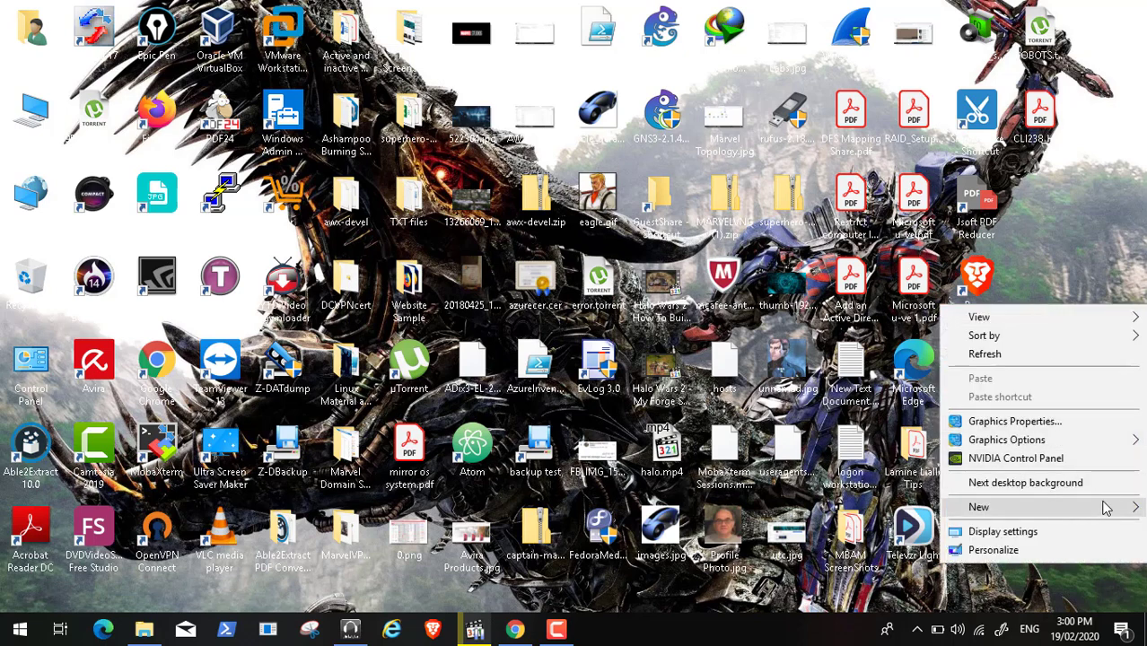
pyautogui.moveTo(1131, 508)
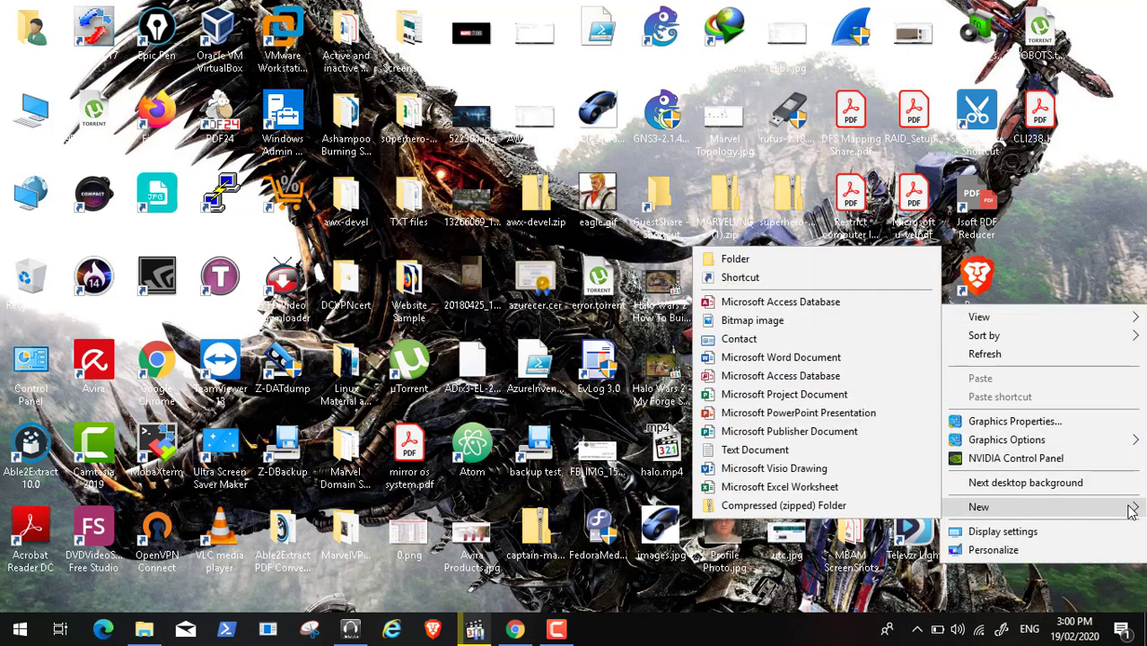
pyautogui.click(760, 449)
pyautogui.press('Return')
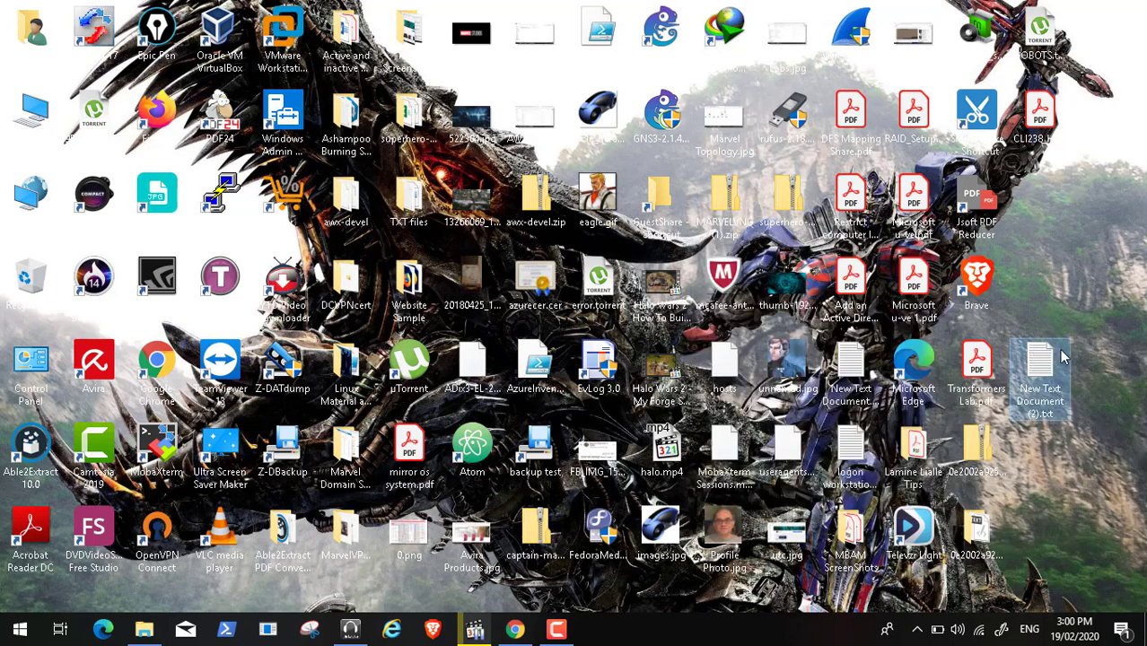
# Step: Open the new file, type 'jhgjhf', turn on Word Wrap, and minimize Notepad
pyautogui.doubleClick(1061, 357)
pyautogui.write('jhgjhfgh')
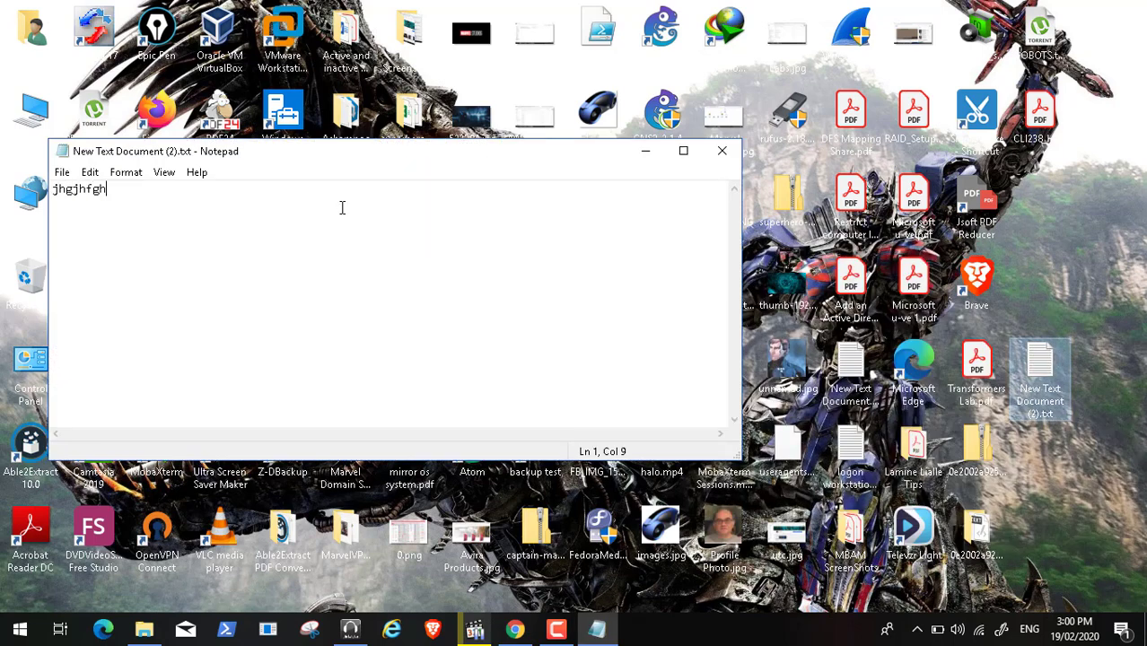
pyautogui.click(130, 173)
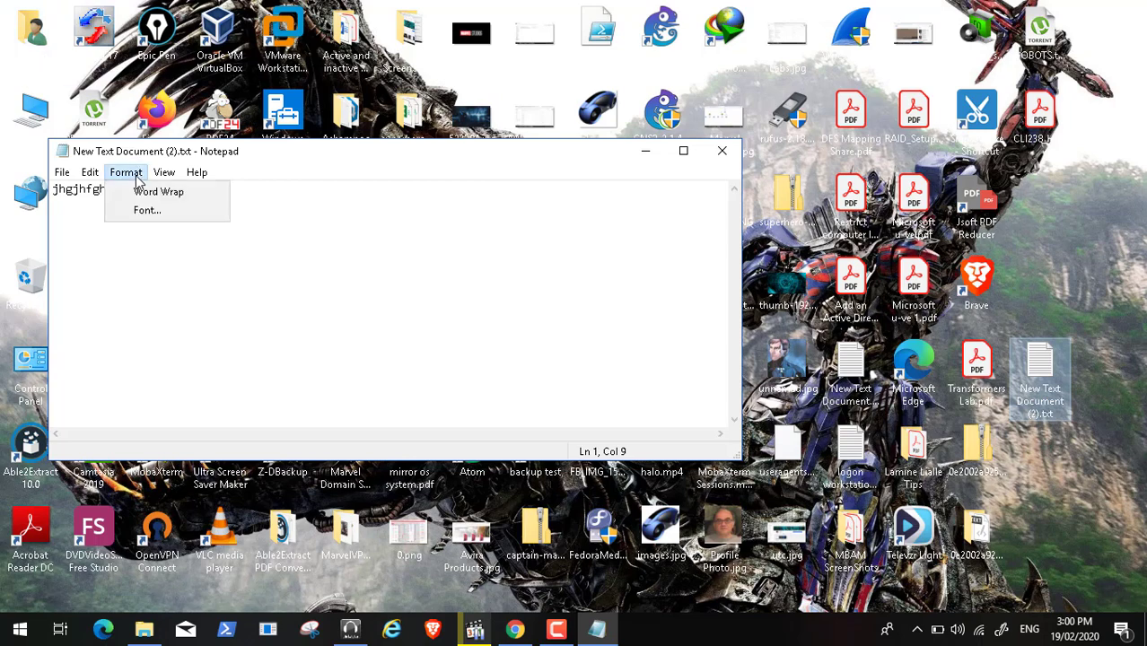
pyautogui.click(148, 194)
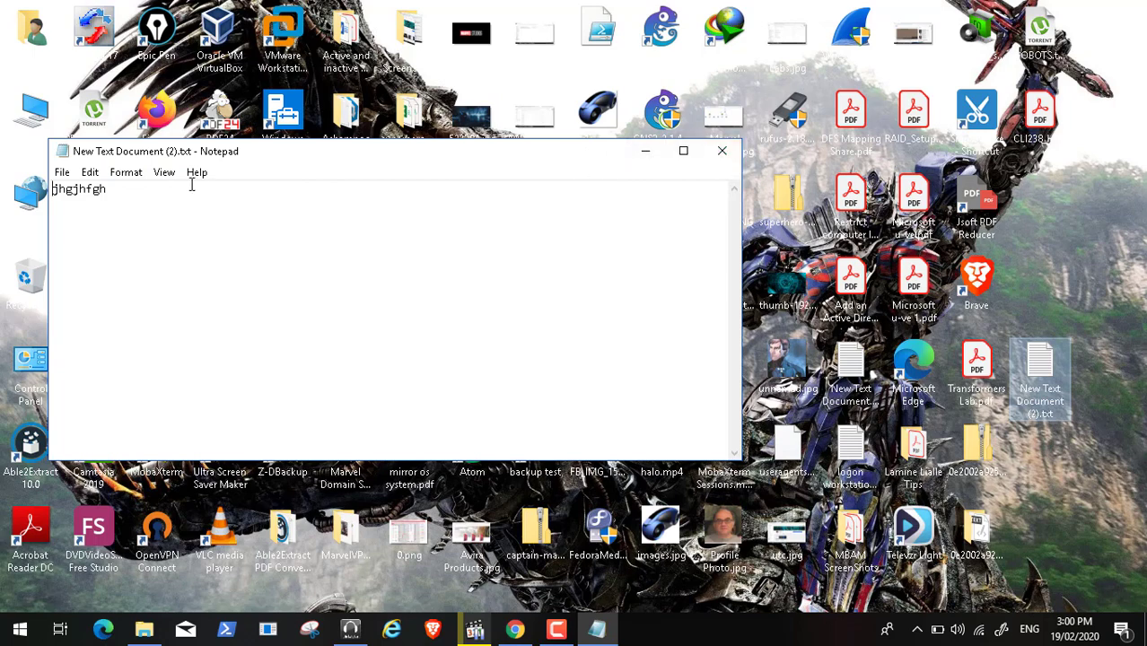
pyautogui.click(127, 173)
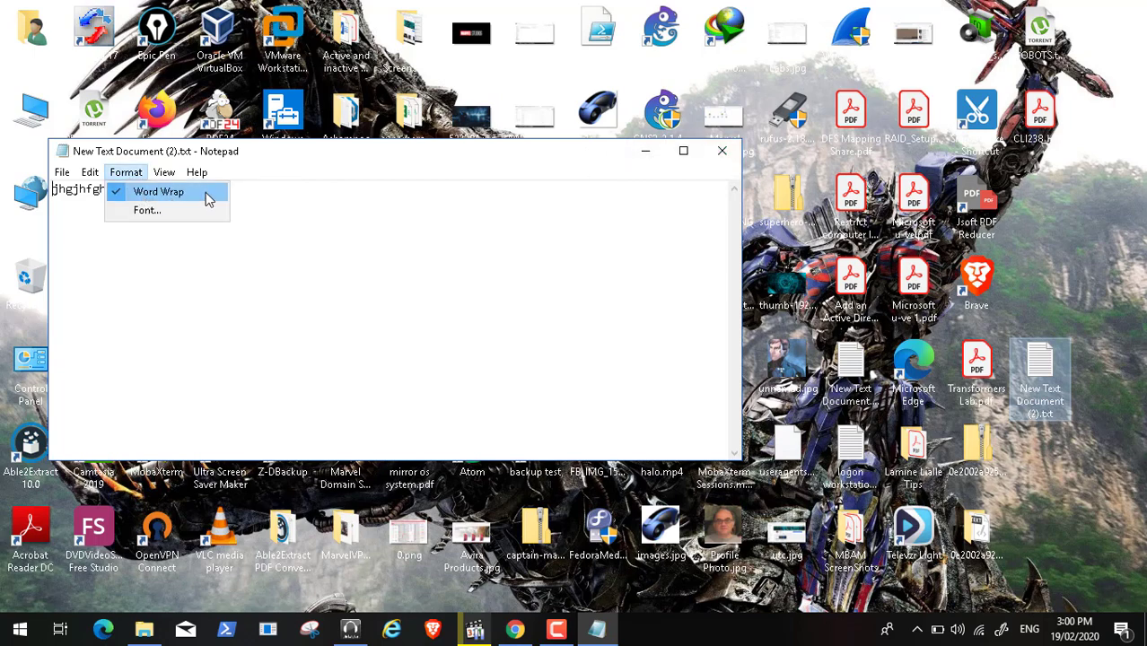
pyautogui.moveTo(198, 172)
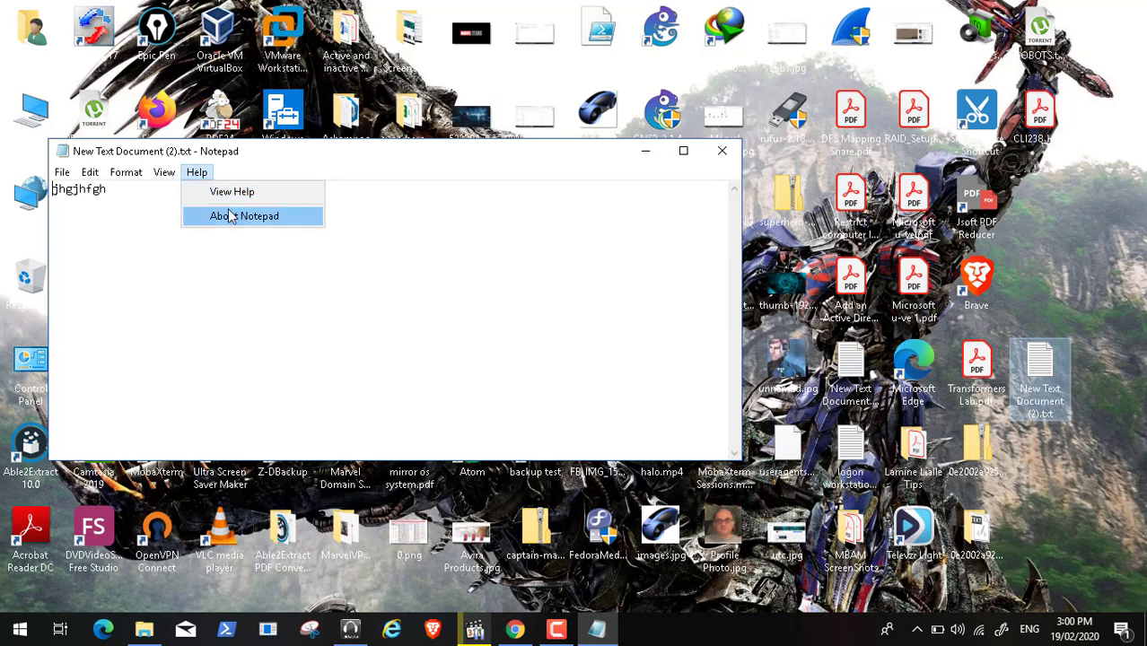
pyautogui.moveTo(114, 174)
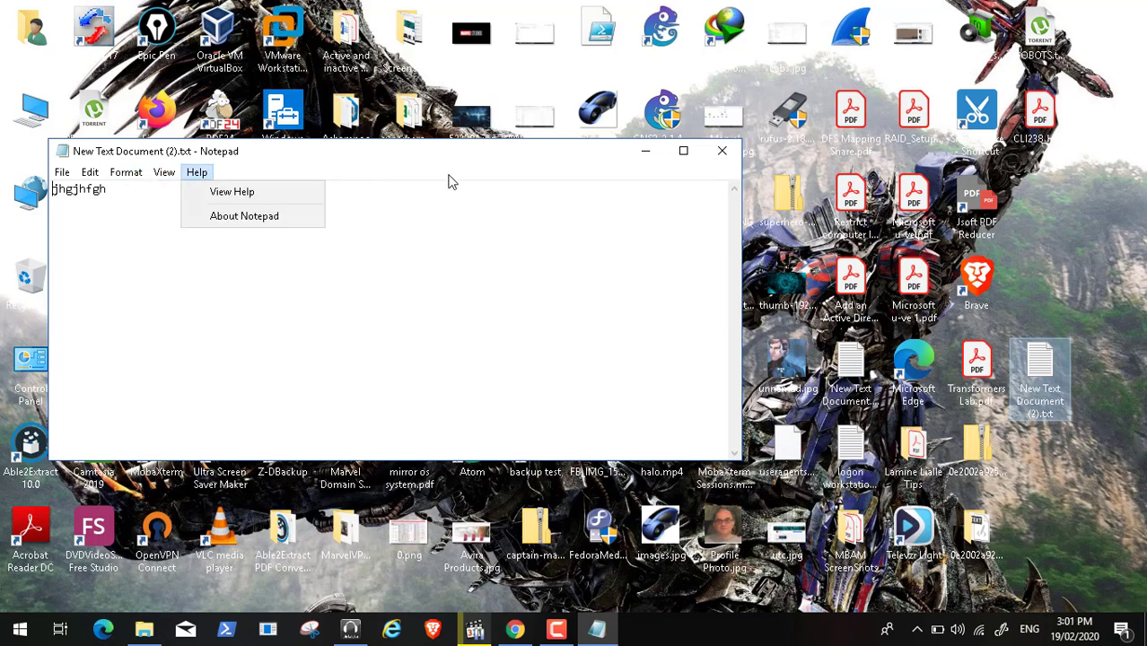
pyautogui.click(652, 150)
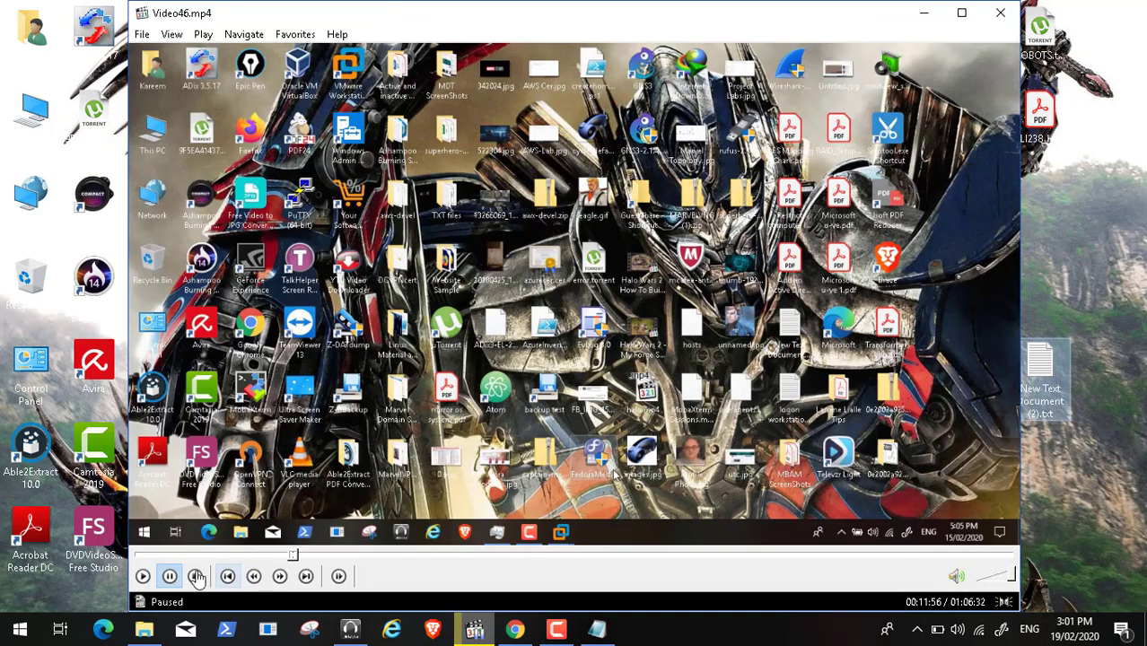
# Step: Resume the video and play it full screen to show HP8100EPCBOT2 booting Windows
pyautogui.click(143, 575)
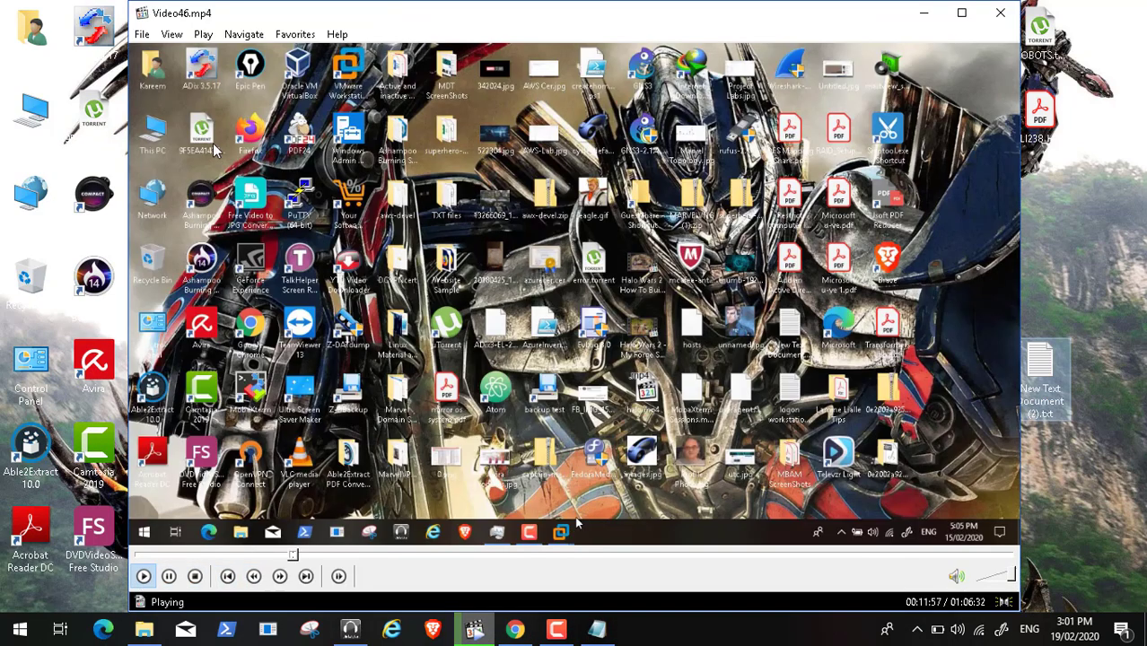
pyautogui.click(172, 34)
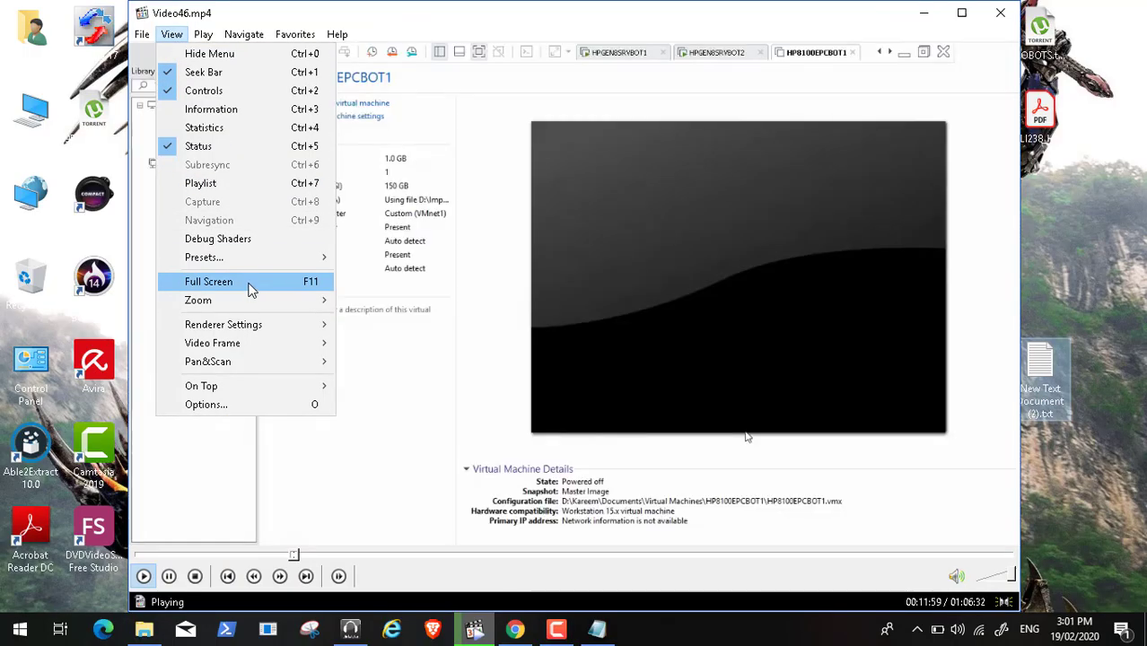
pyautogui.click(252, 285)
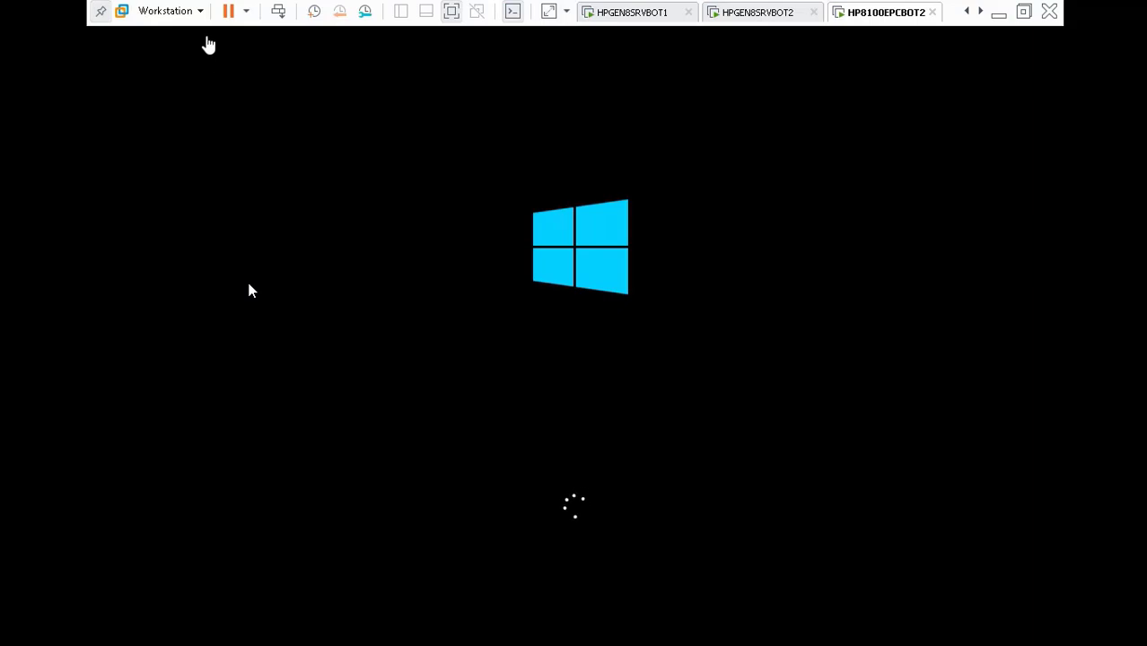
pyautogui.click(199, 11)
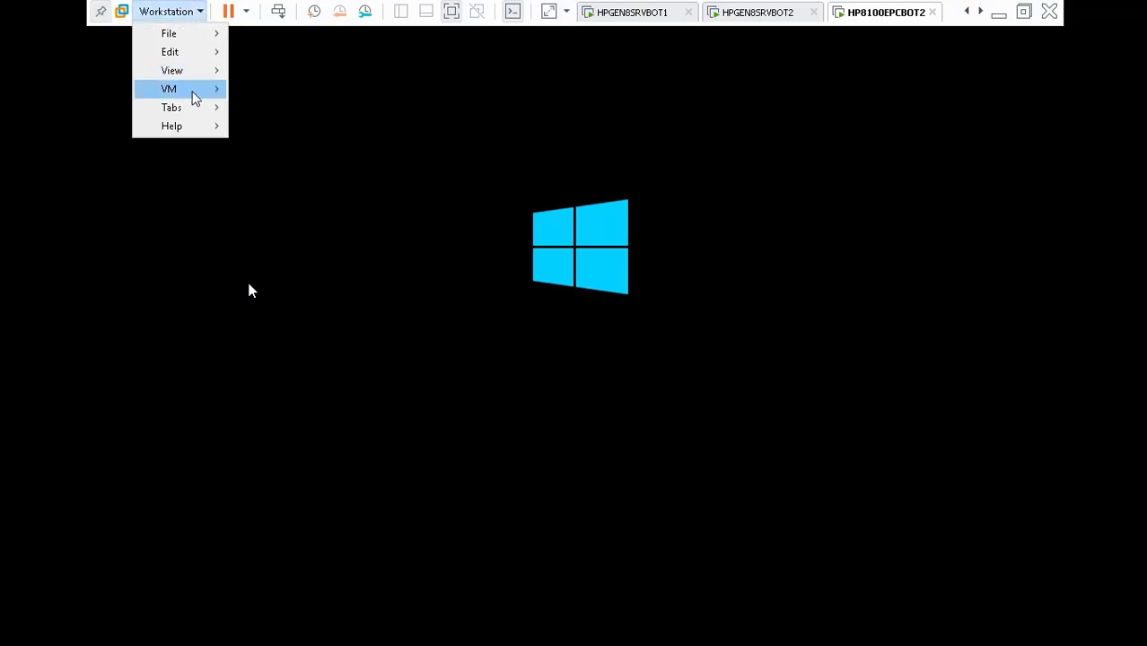
# Step: Check the client's MAC 00:0C:29:BF:AD:76 in the adapter's advanced settings, then switch to HPGEN8SRVBOT2
pyautogui.moveTo(195, 90)
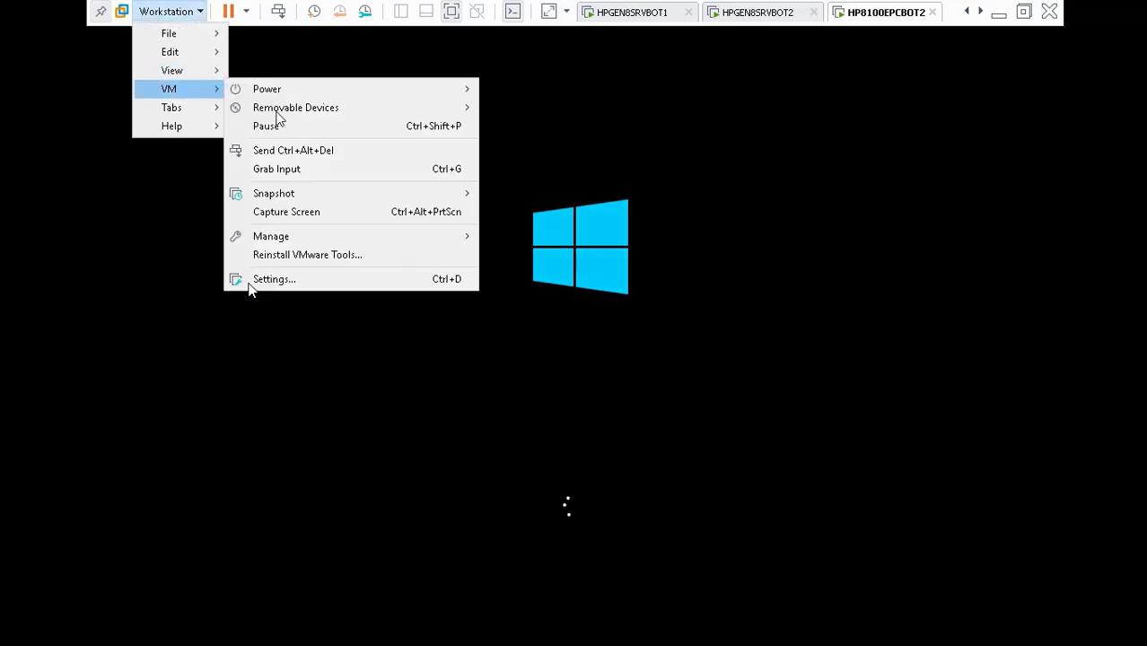
pyautogui.click(322, 281)
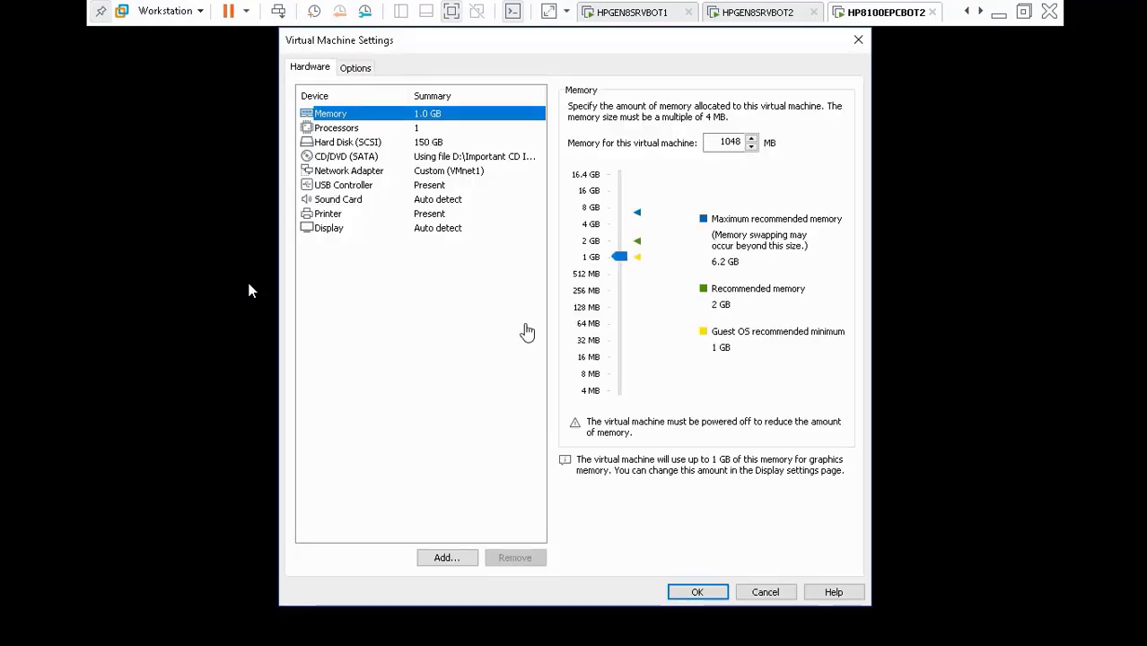
pyautogui.click(372, 172)
pyautogui.click(829, 338)
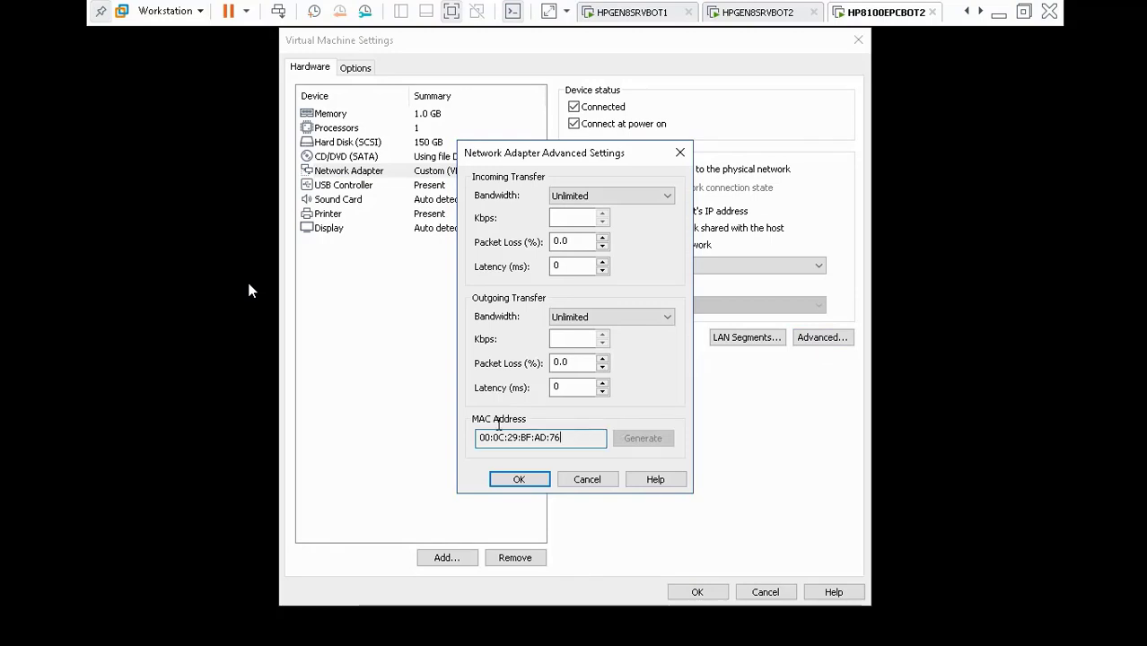
pyautogui.moveTo(587, 437); pyautogui.dragTo(419, 422)
pyautogui.hotkey('ctrl', 'c')
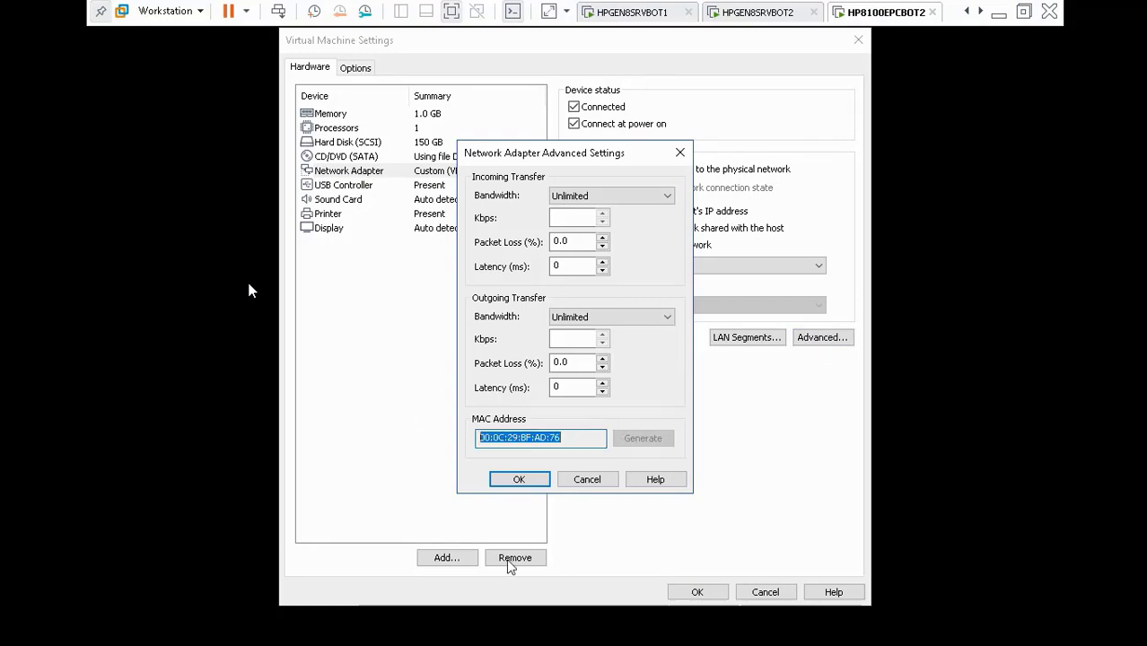
pyautogui.click(526, 478)
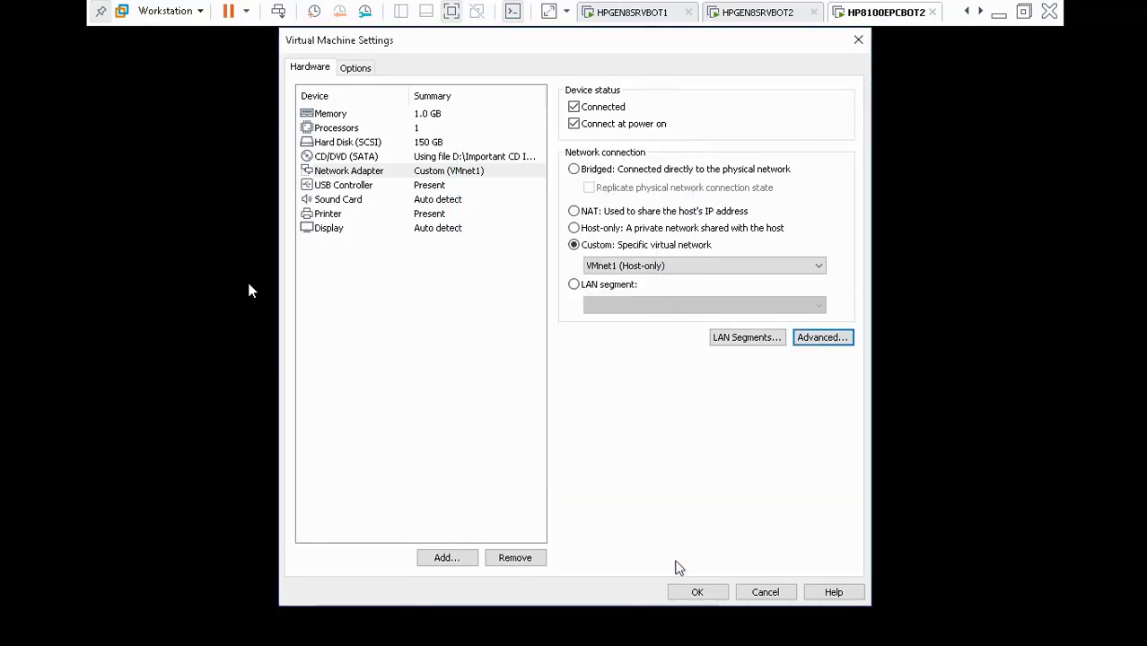
pyautogui.click(761, 596)
pyautogui.click(736, 17)
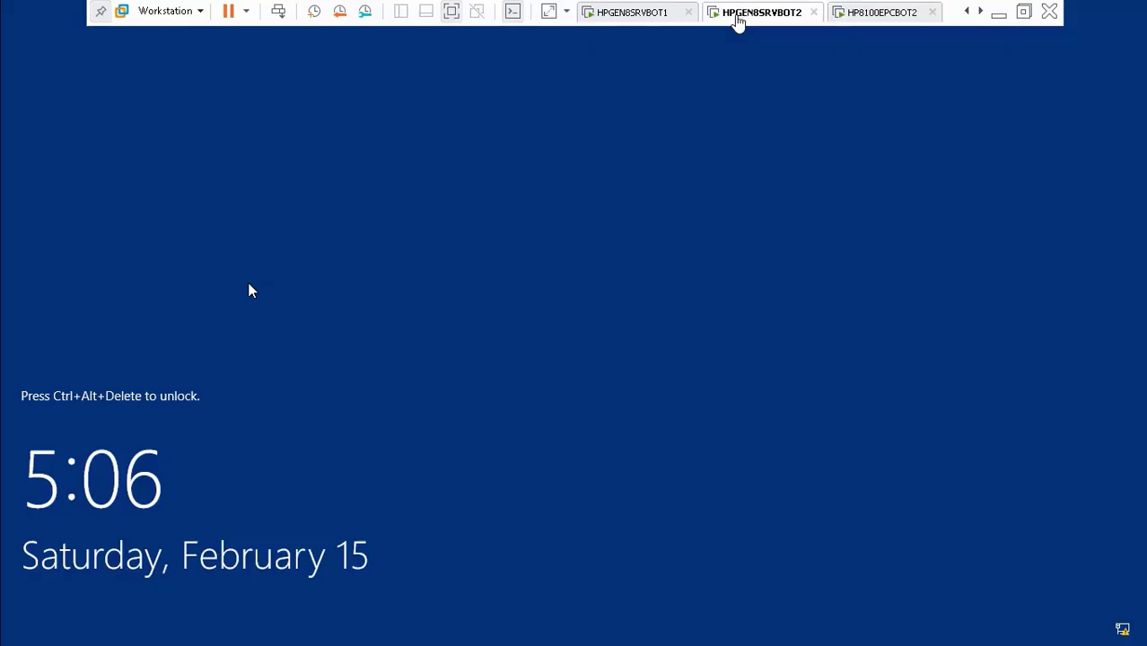
# Step: Sign in to the HPGEN8SRVBOT2 server with the account password
pyautogui.click(272, 10)
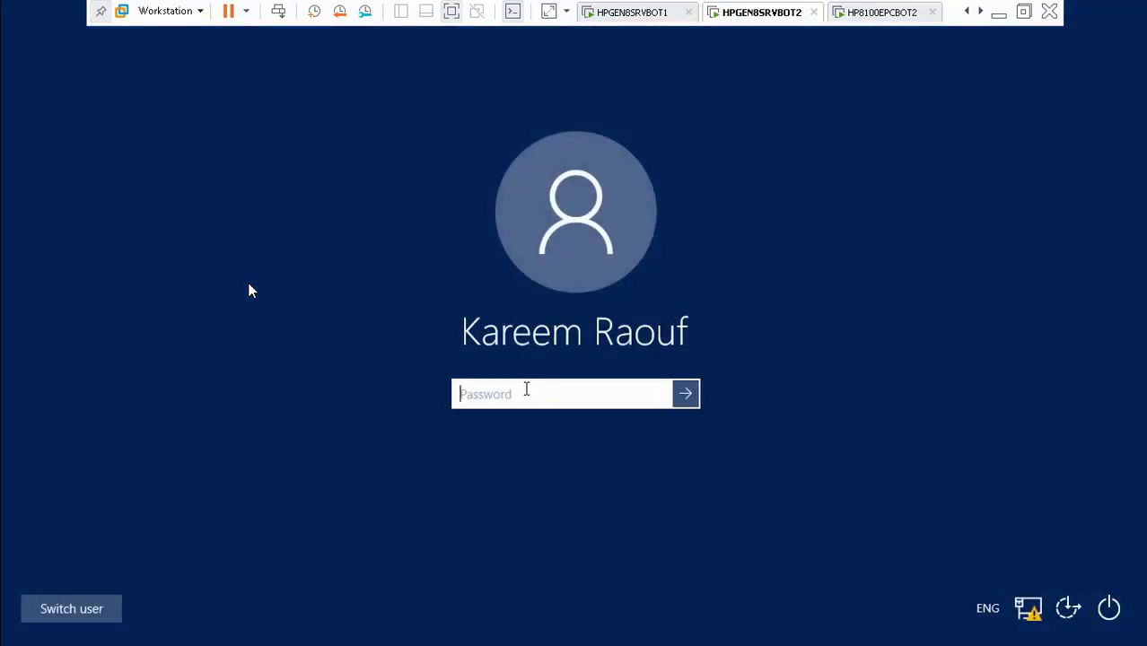
pyautogui.write('••••••••••')
pyautogui.press('Return')
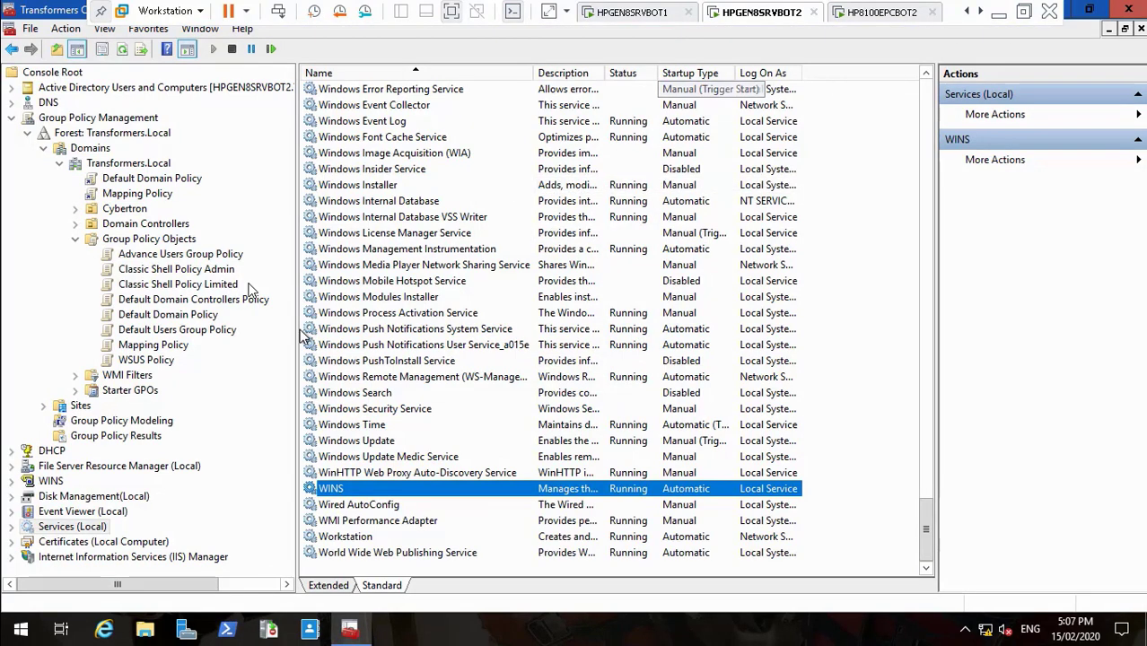
# Step: Expand DHCP > server > IPv4 > Filters and show the Allow list with HP8100EPCBOT1
pyautogui.click(11, 450)
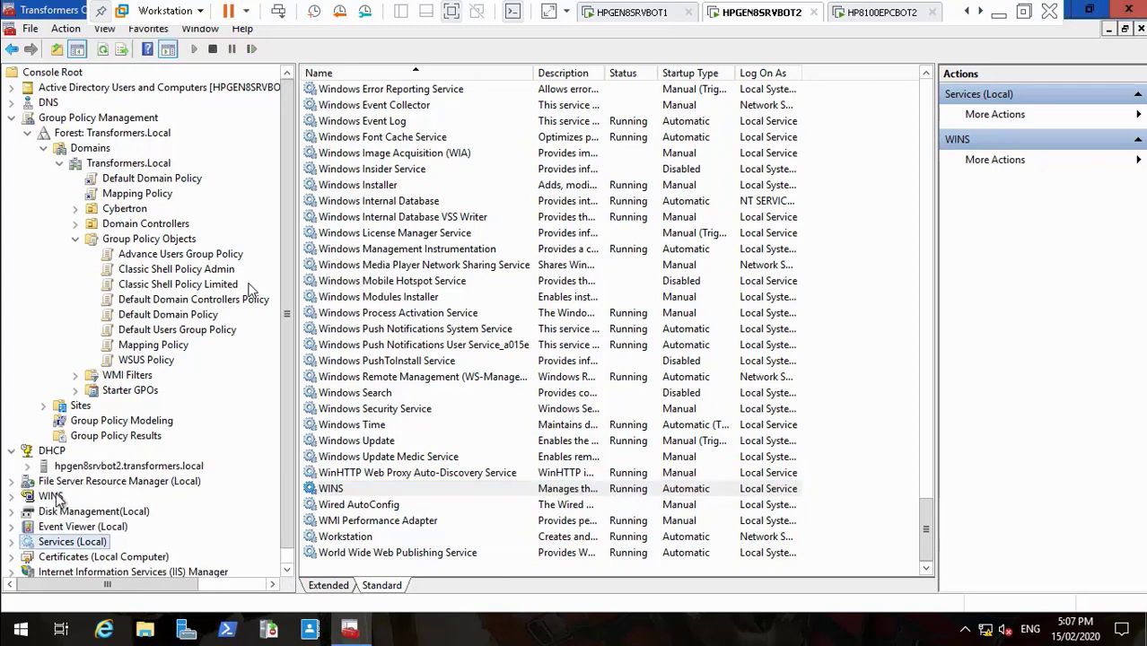
pyautogui.click(28, 467)
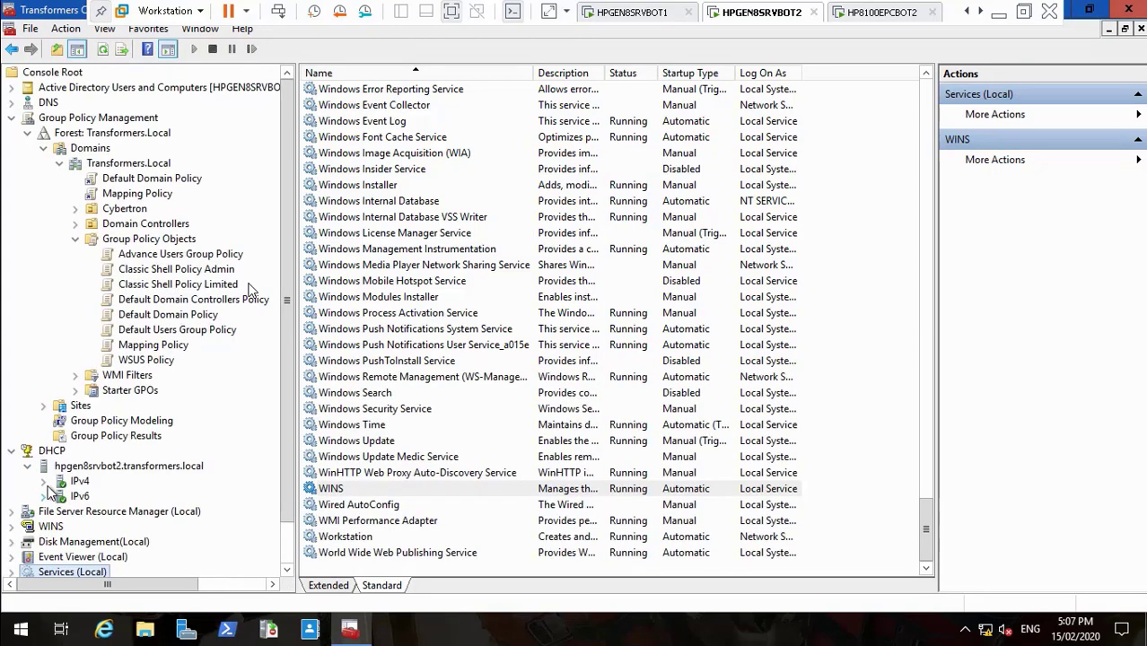
pyautogui.click(44, 481)
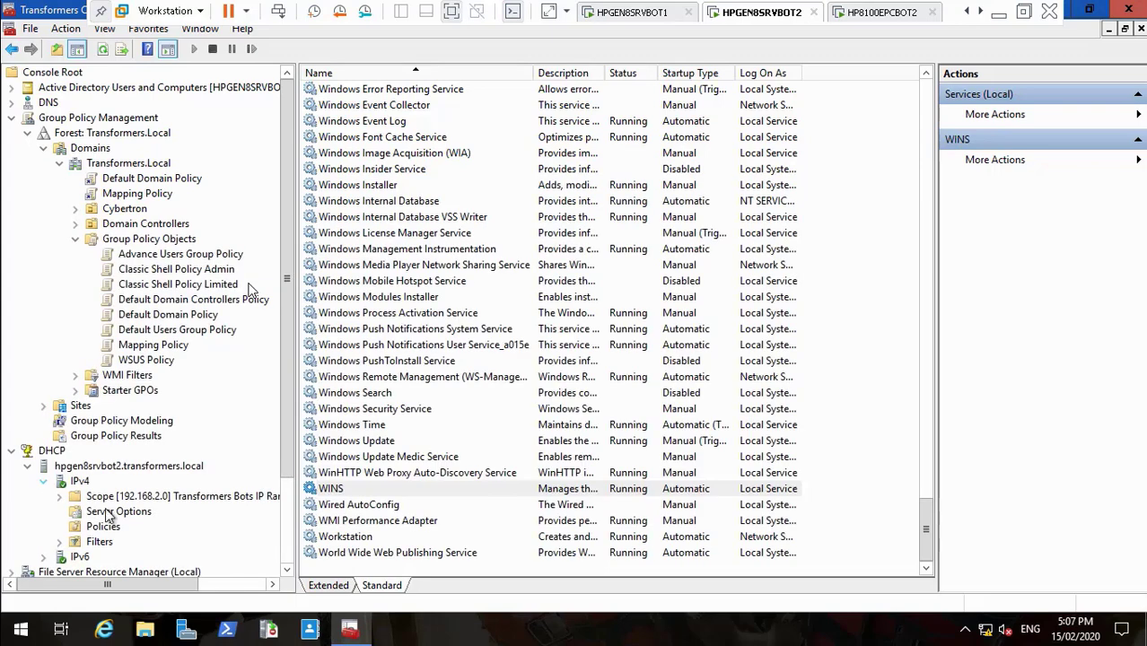
pyautogui.click(60, 542)
pyautogui.click(114, 558)
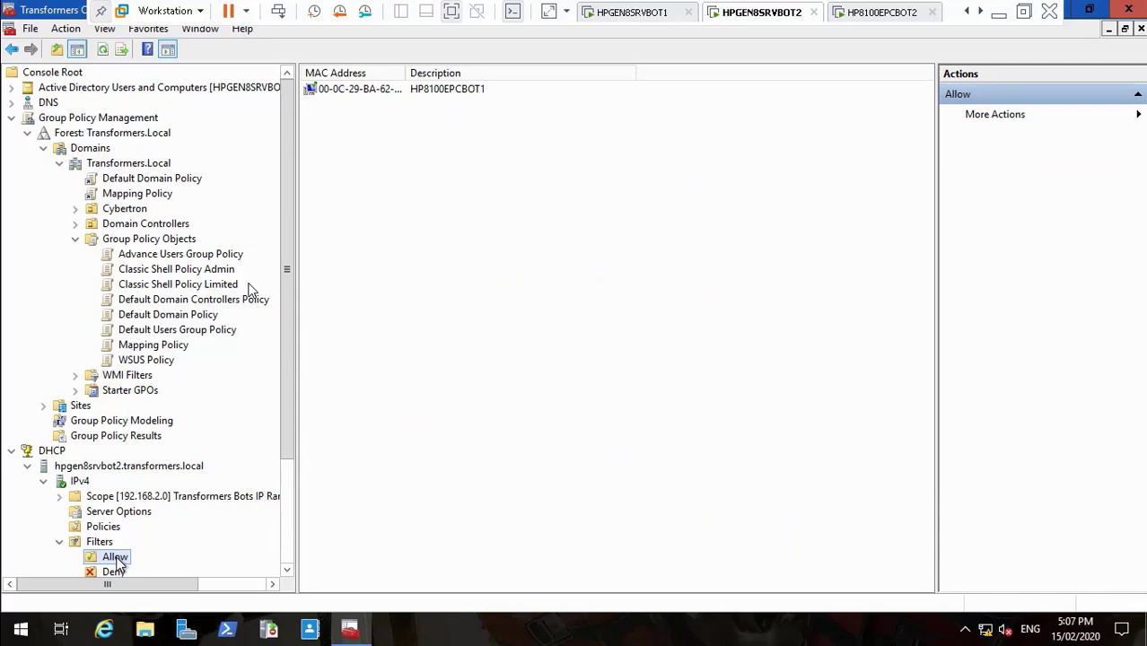
# Step: Start a new Allow filter with the pasted client MAC, reformatted as 00-0C-29-BF-AD-76
pyautogui.rightClick(125, 553)
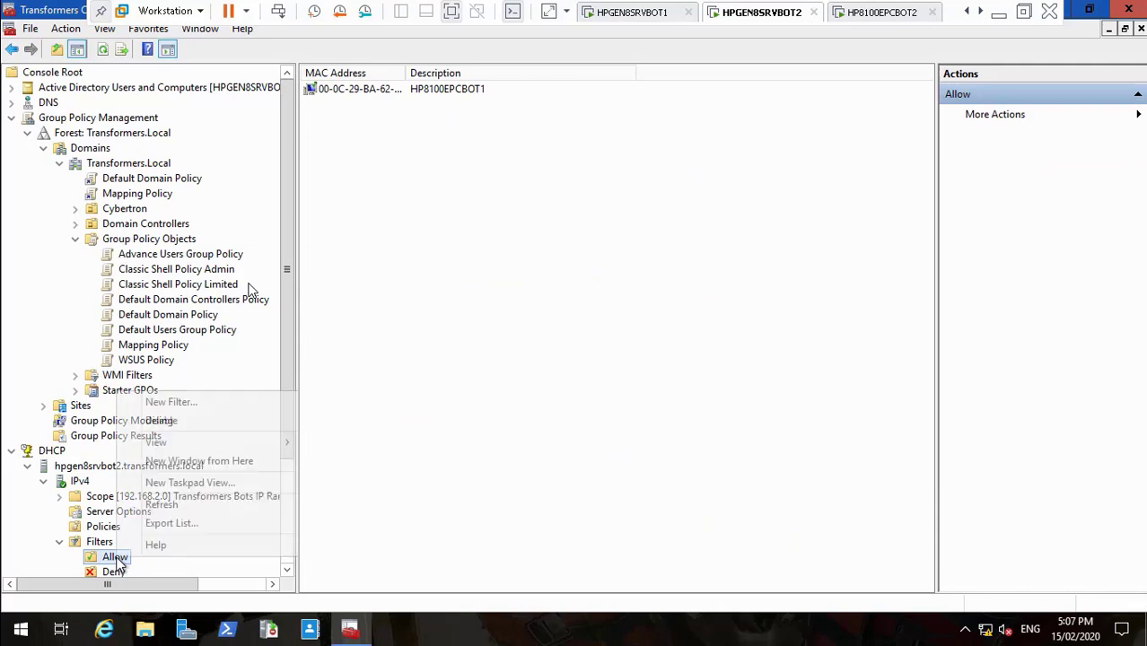
pyautogui.click(208, 404)
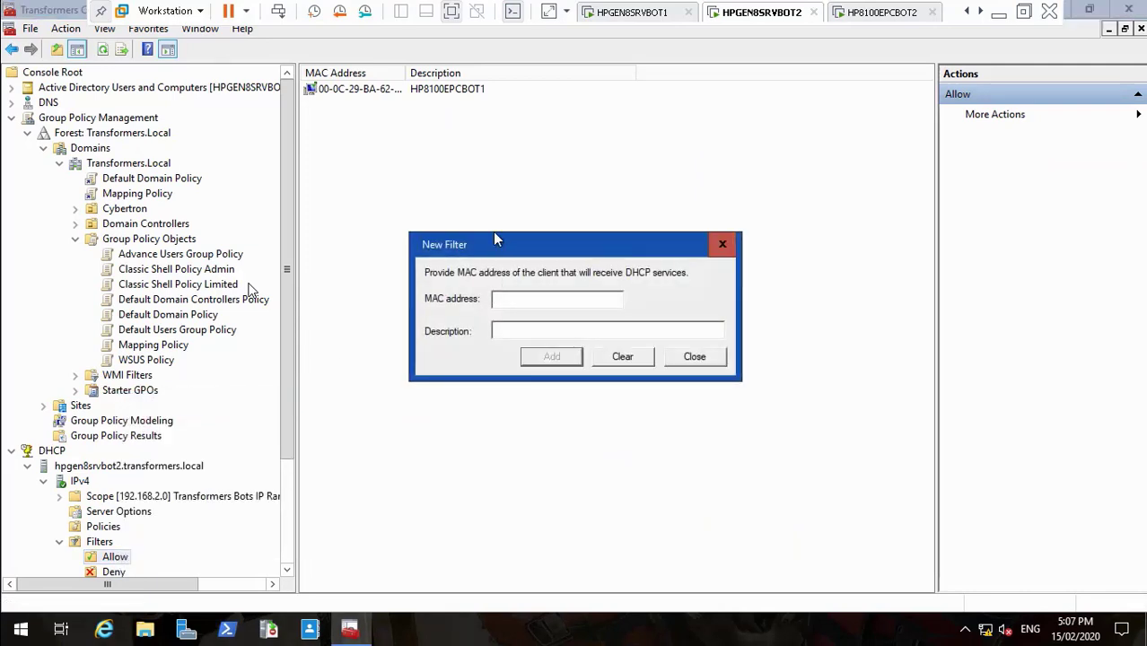
pyautogui.hotkey('ctrl', 'v')
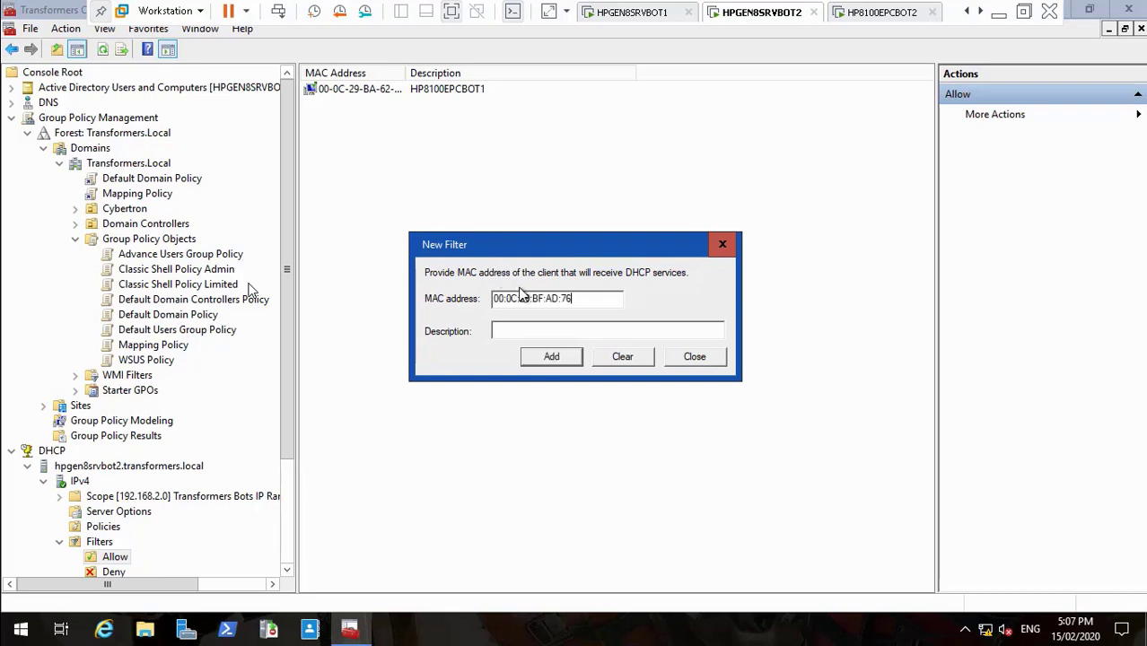
pyautogui.click(510, 328)
pyautogui.press('Delete')
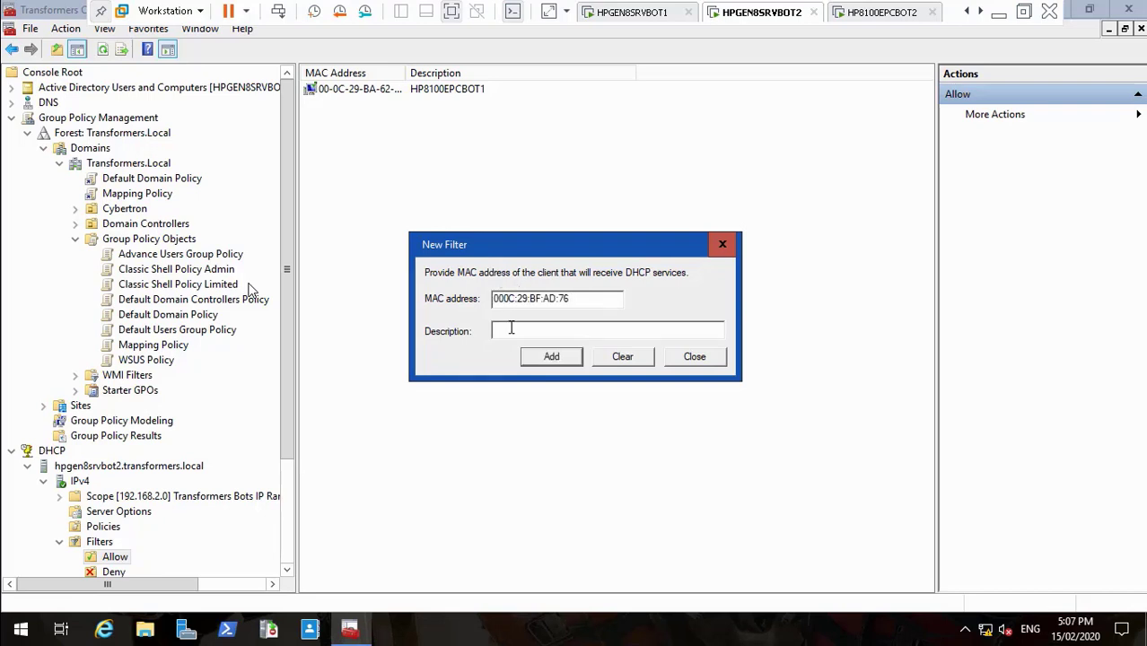
pyautogui.write('-')
pyautogui.press('Delete')
pyautogui.write('-')
pyautogui.press('Delete')
pyautogui.write('-')
pyautogui.press('Delete')
pyautogui.write('-AD-')
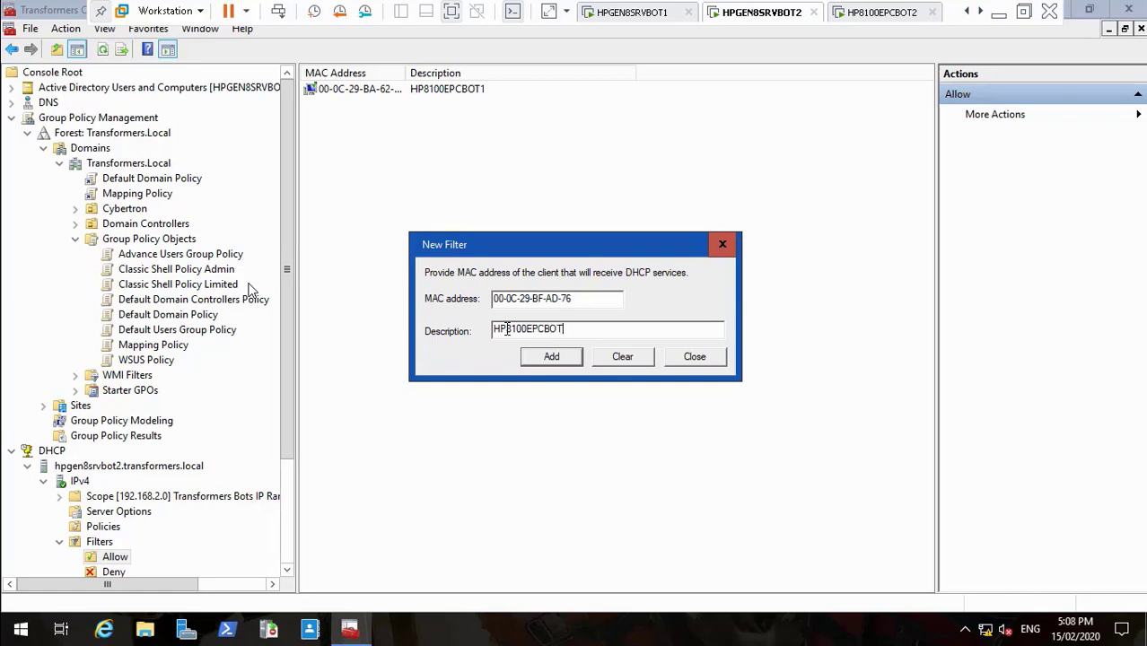
# Step: Add the HP8100EPCBOT2 filter entry and widen the MAC Address column
pyautogui.click(565, 359)
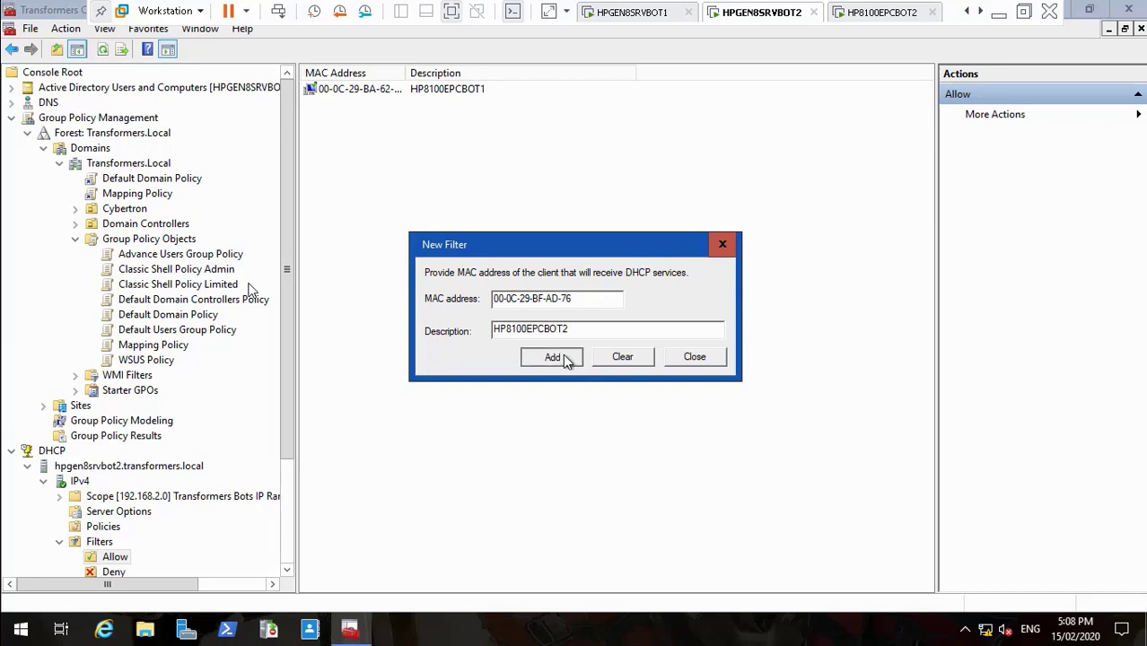
pyautogui.click(696, 355)
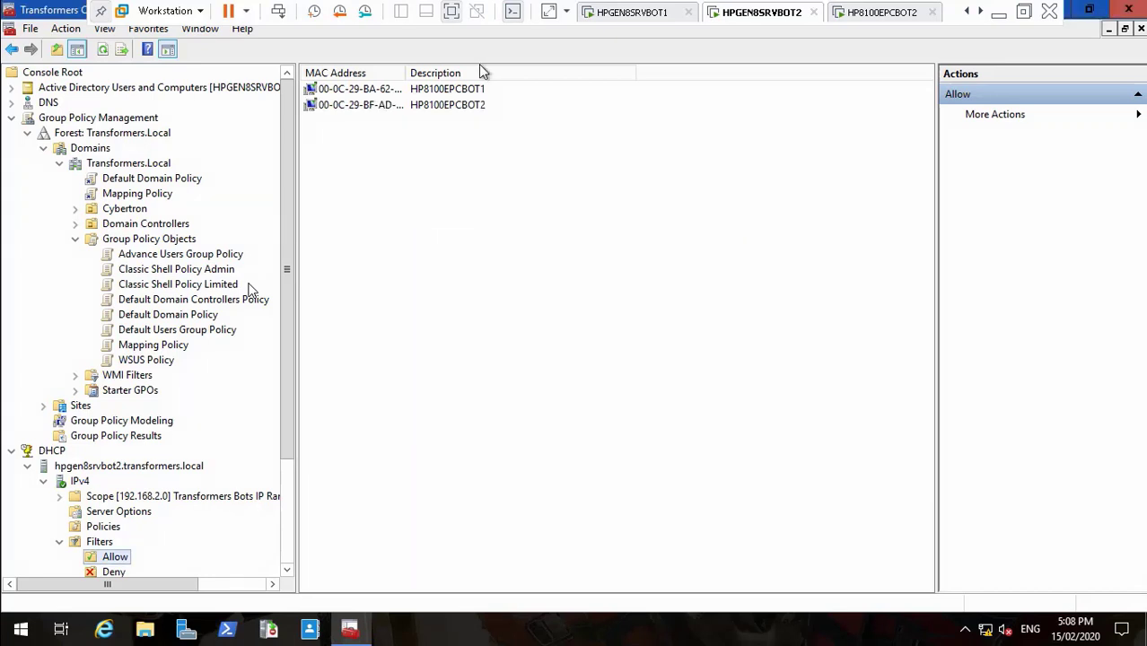
pyautogui.moveTo(406, 76); pyautogui.dragTo(455, 79)
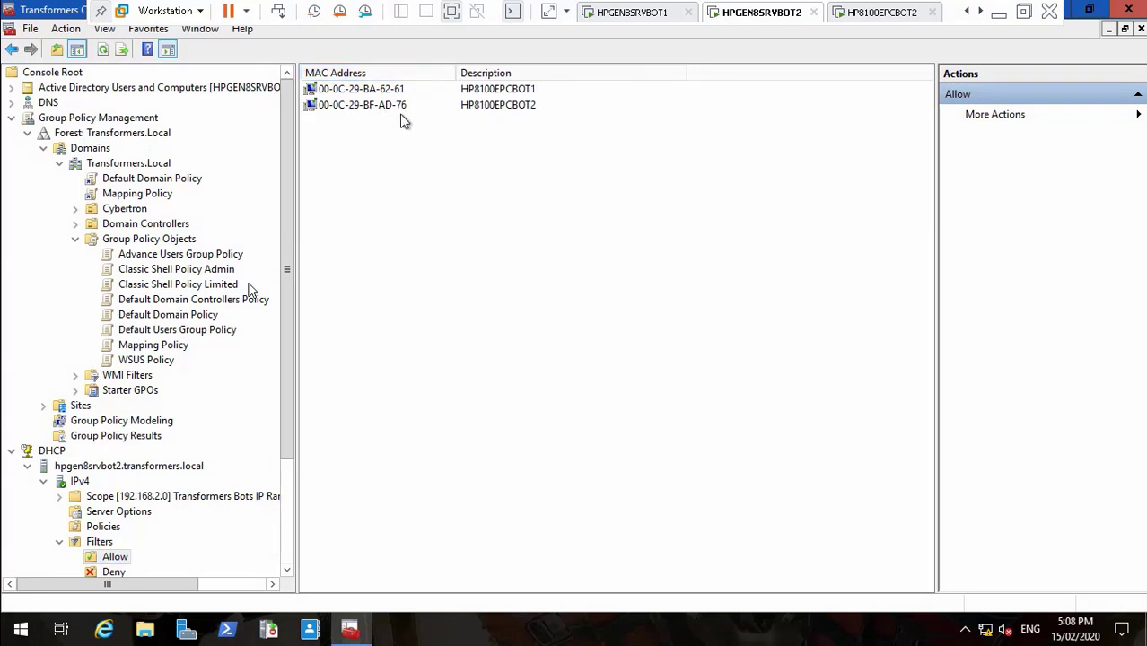
# Step: Sign in to HP8100EPCBOT2 as the domain user, open Control Panel, then minimize the VM view
pyautogui.click(877, 13)
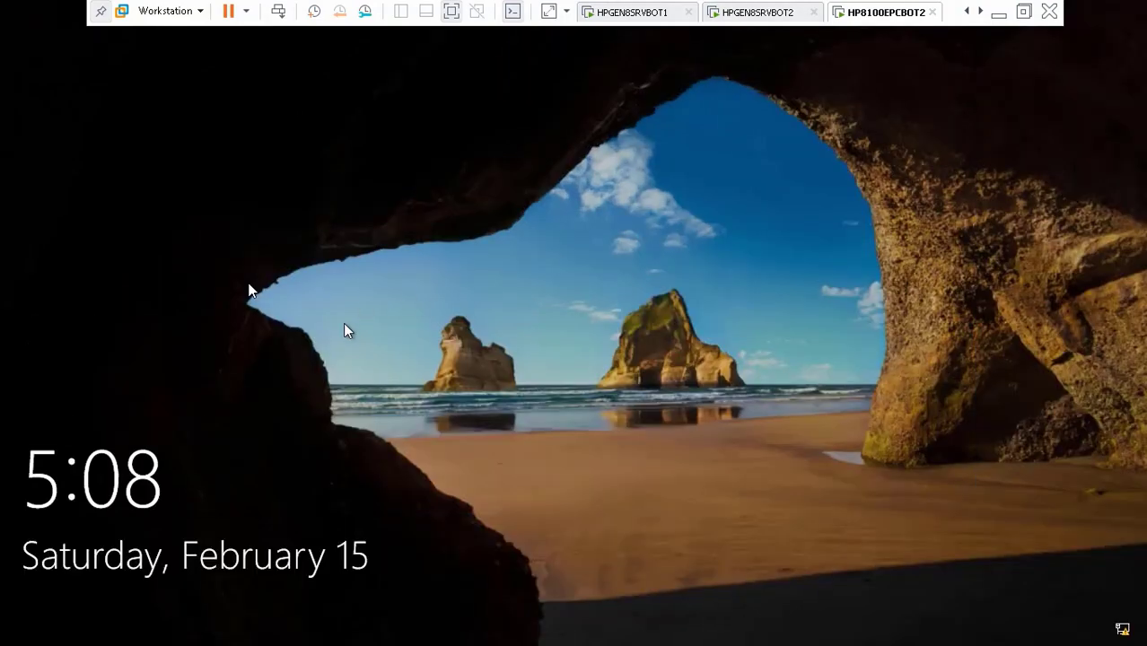
pyautogui.click(318, 278)
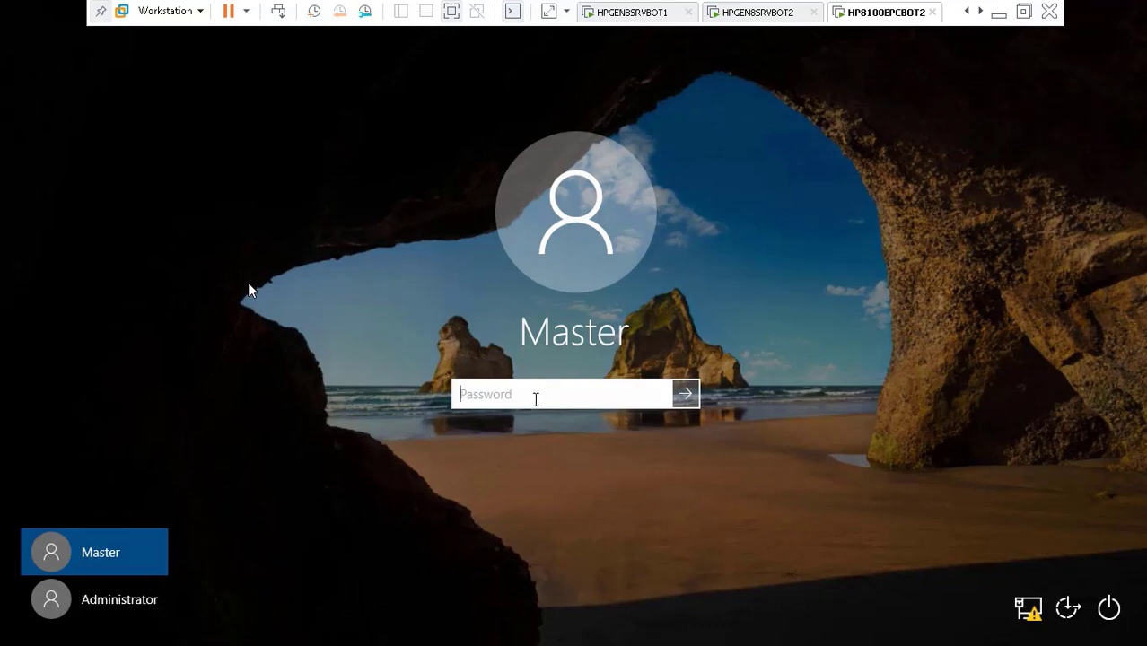
pyautogui.write('•••••')
pyautogui.write('***')
pyautogui.press('Return')
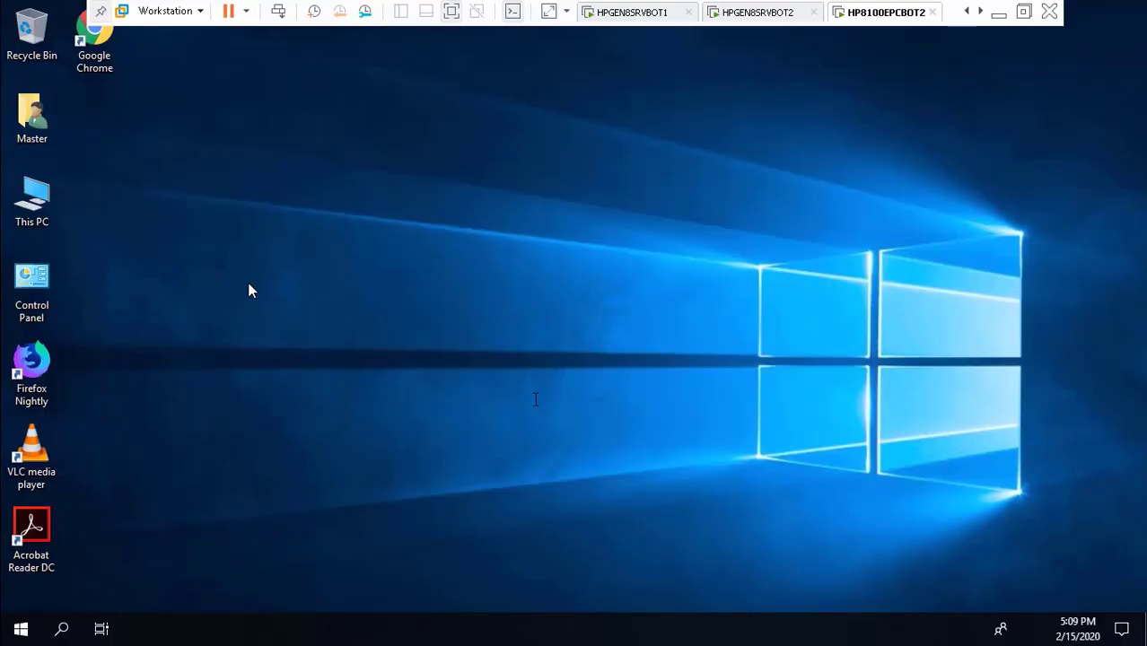
pyautogui.doubleClick(20, 278)
pyautogui.click(998, 13)
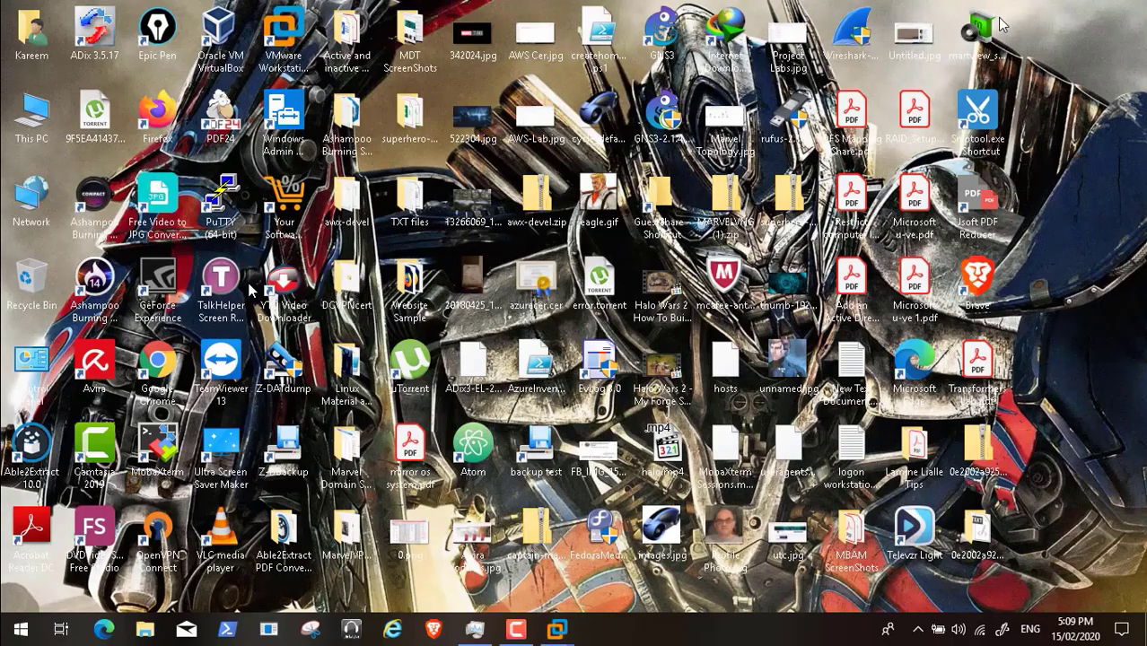
# Step: Return to the HP8100EPCBOT2 session via the taskbar and open Network and Sharing Center
pyautogui.click(476, 631)
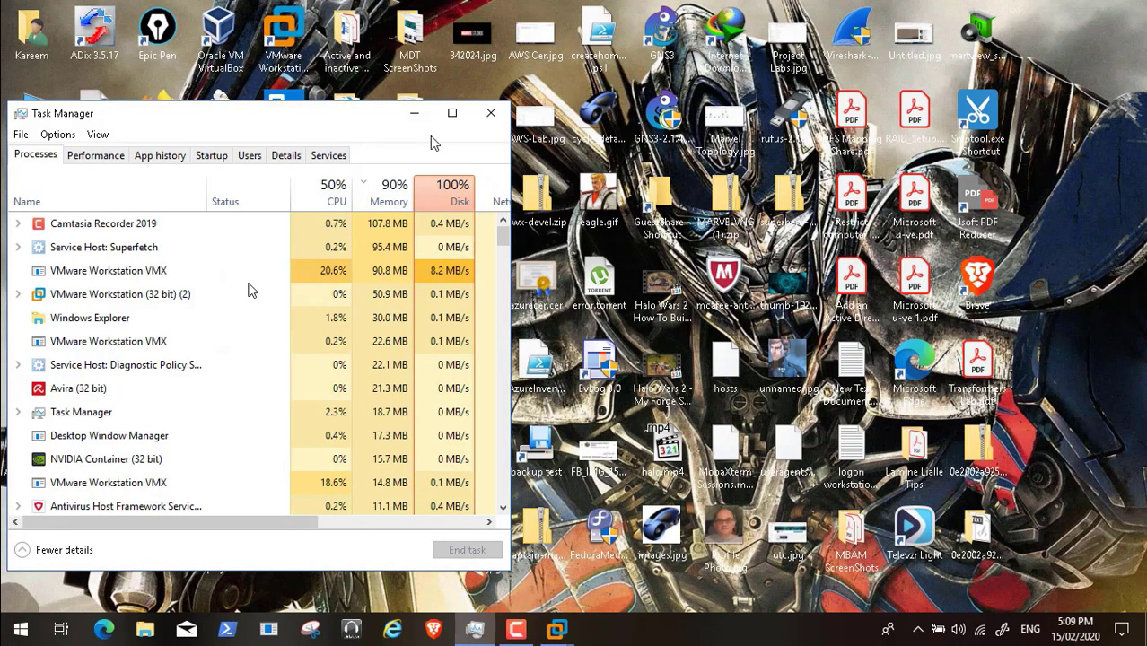
pyautogui.click(413, 114)
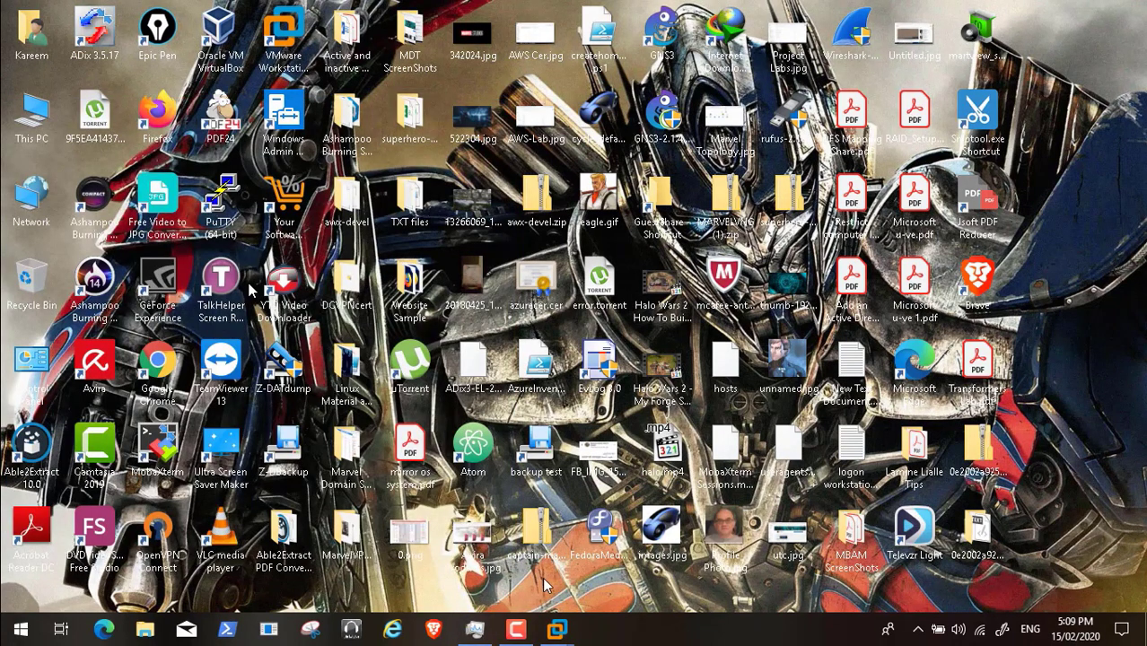
pyautogui.moveTo(556, 630)
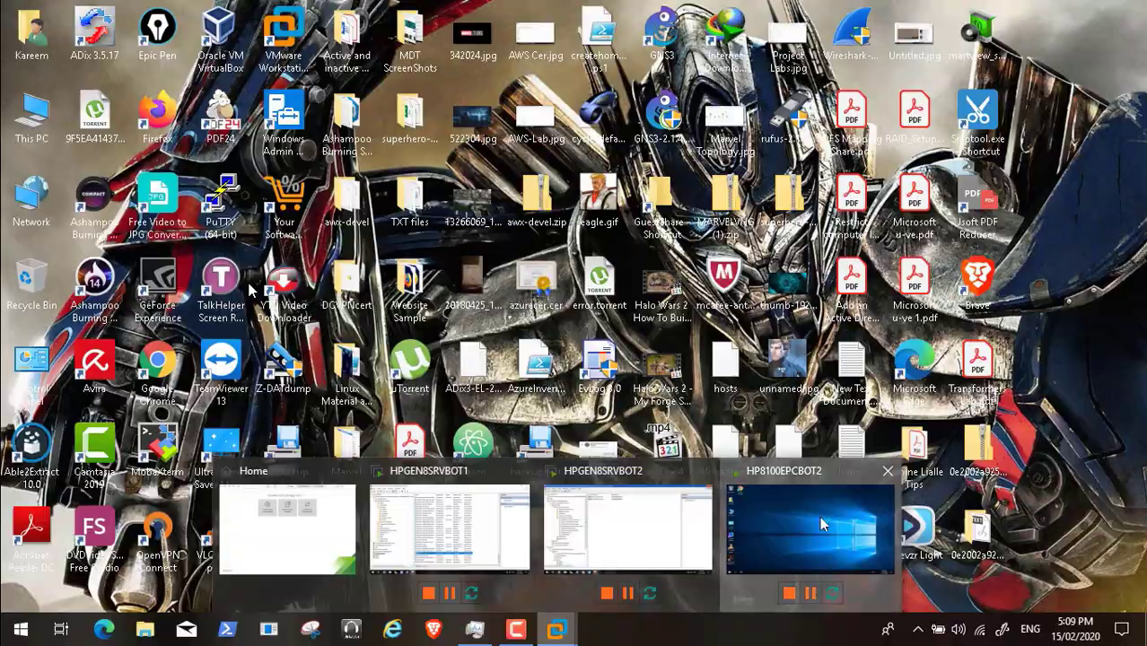
pyautogui.click(822, 525)
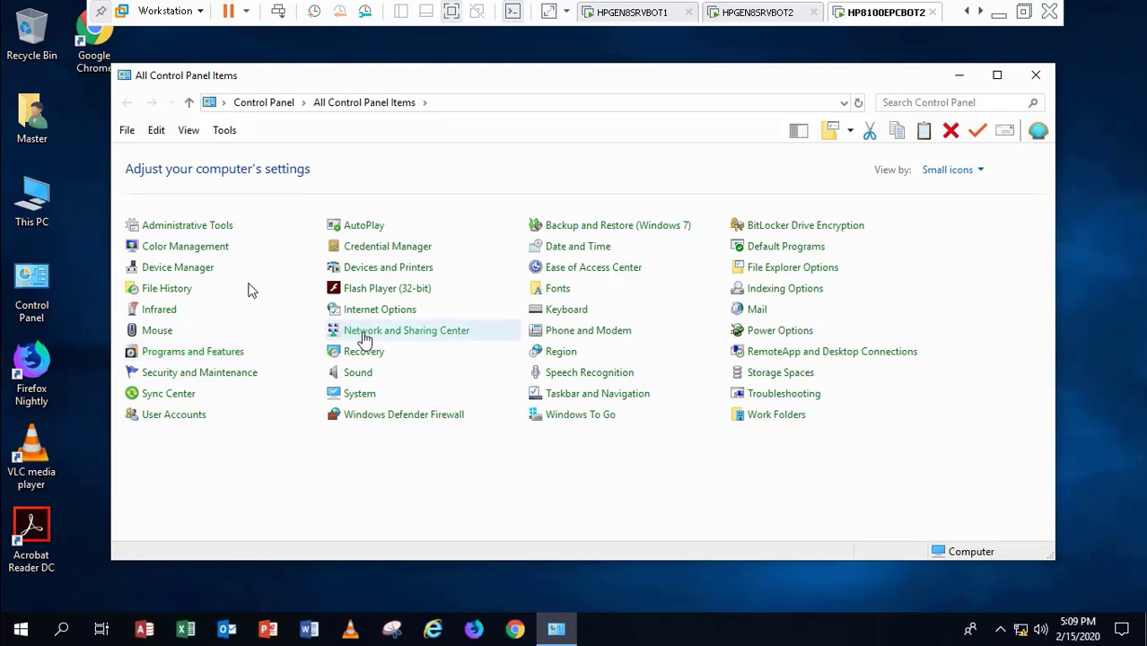
pyautogui.click(364, 339)
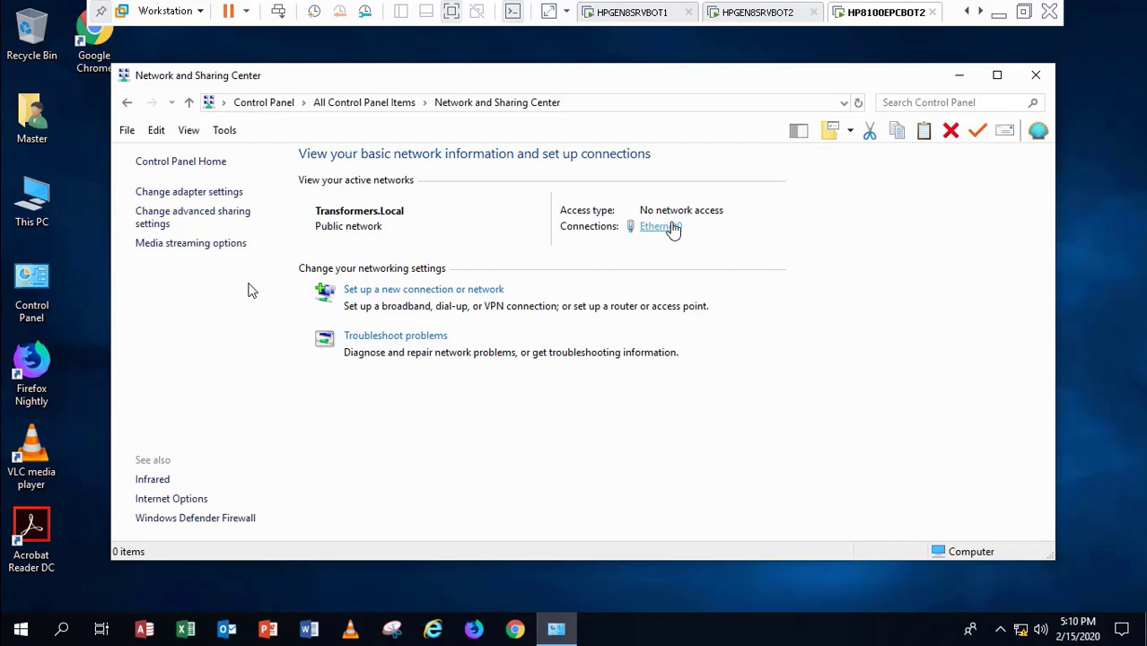
# Step: Review Ethernet0 details: 192.168.2.111 from DHCP server 192.168.2.9, plus DNS and WINS servers
pyautogui.click(672, 227)
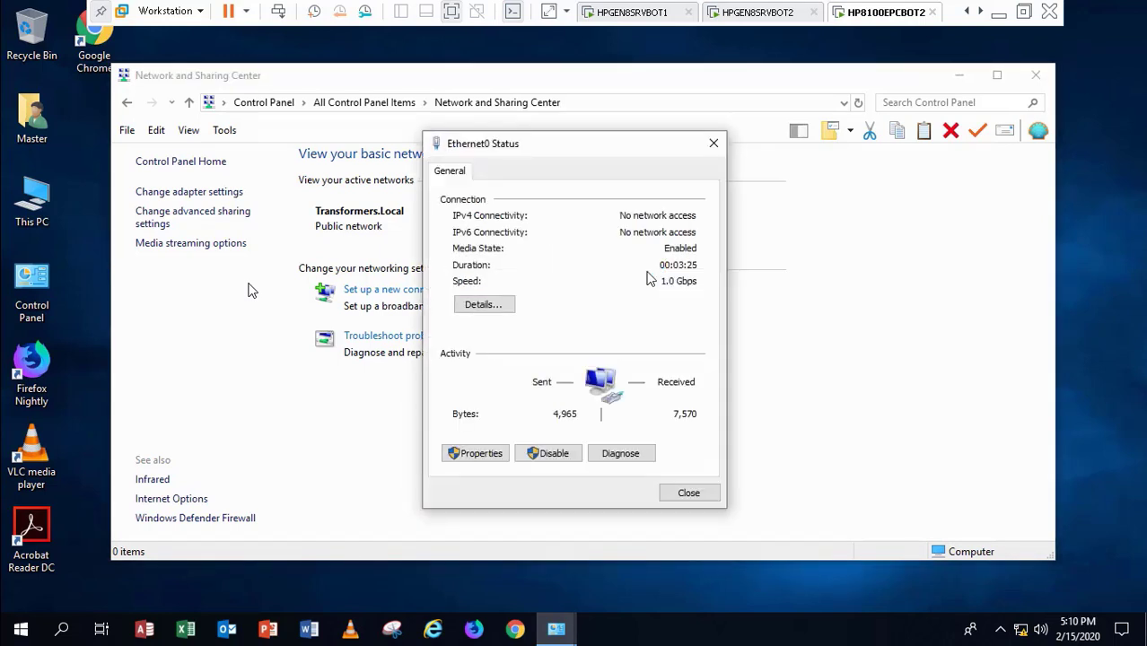
pyautogui.click(484, 305)
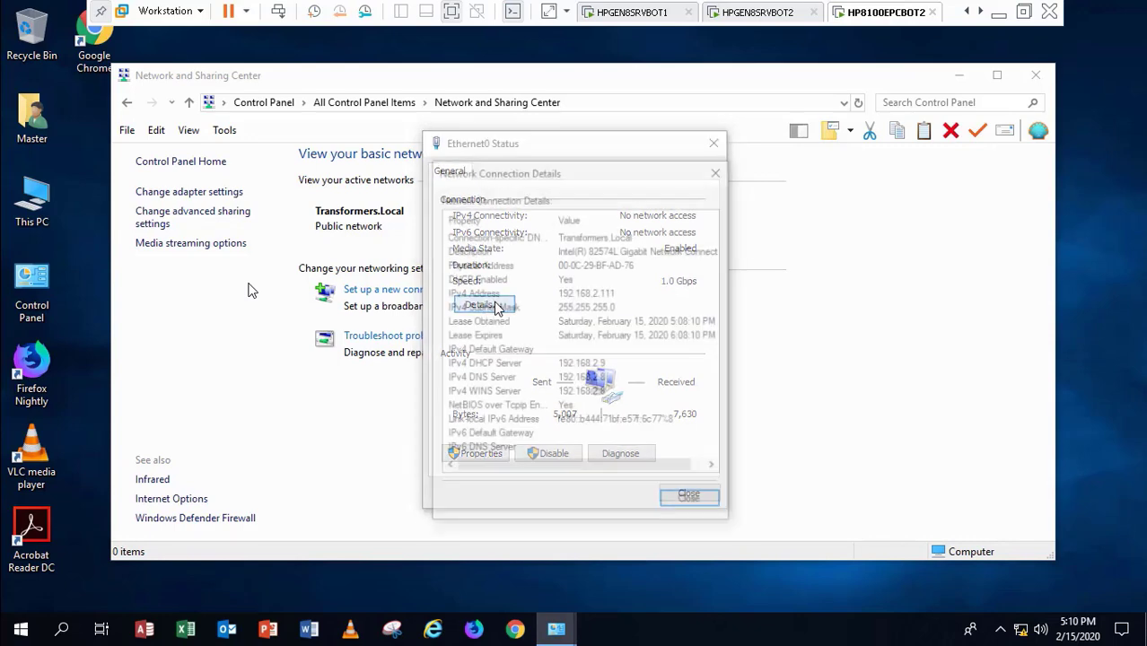
pyautogui.click(690, 504)
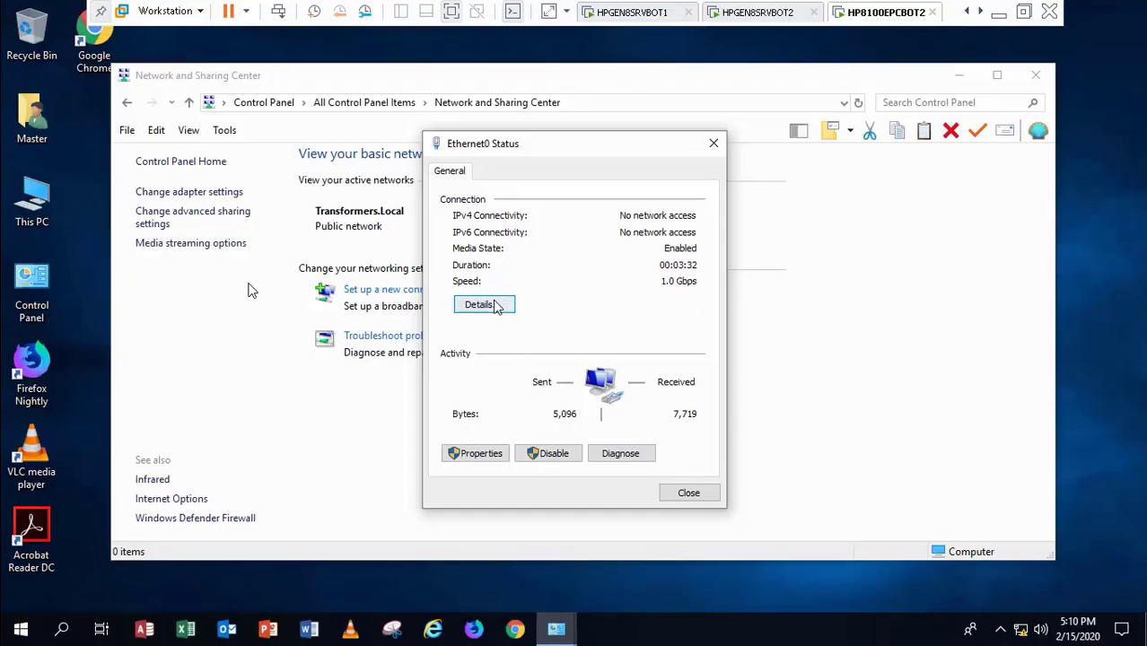
pyautogui.click(484, 305)
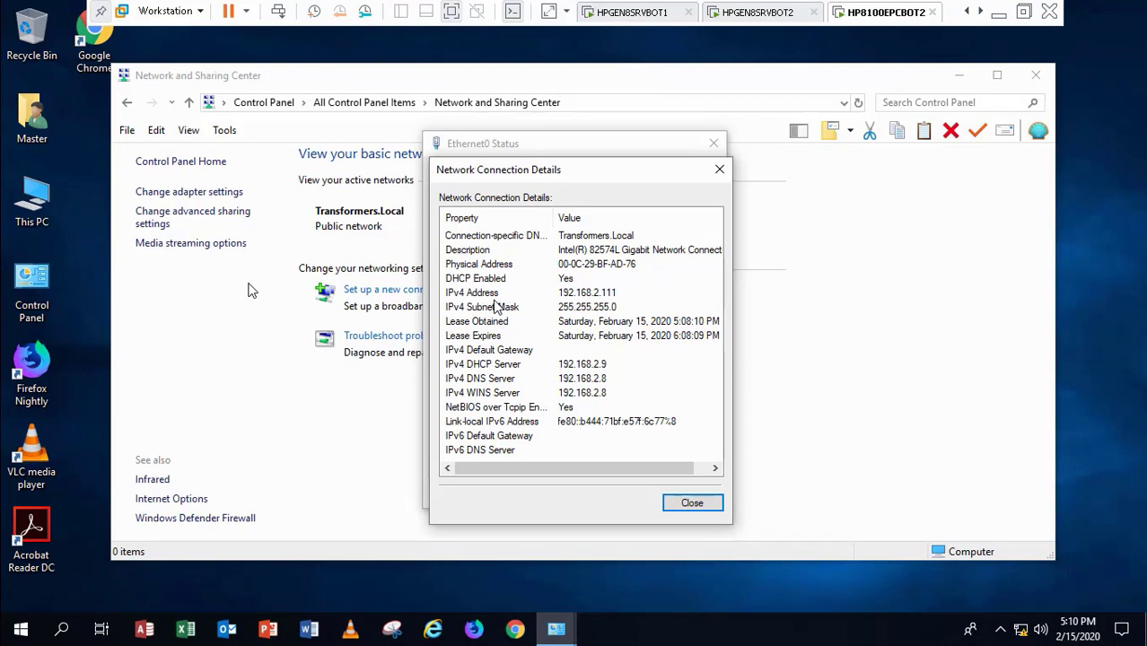
pyautogui.click(499, 395)
pyautogui.click(499, 380)
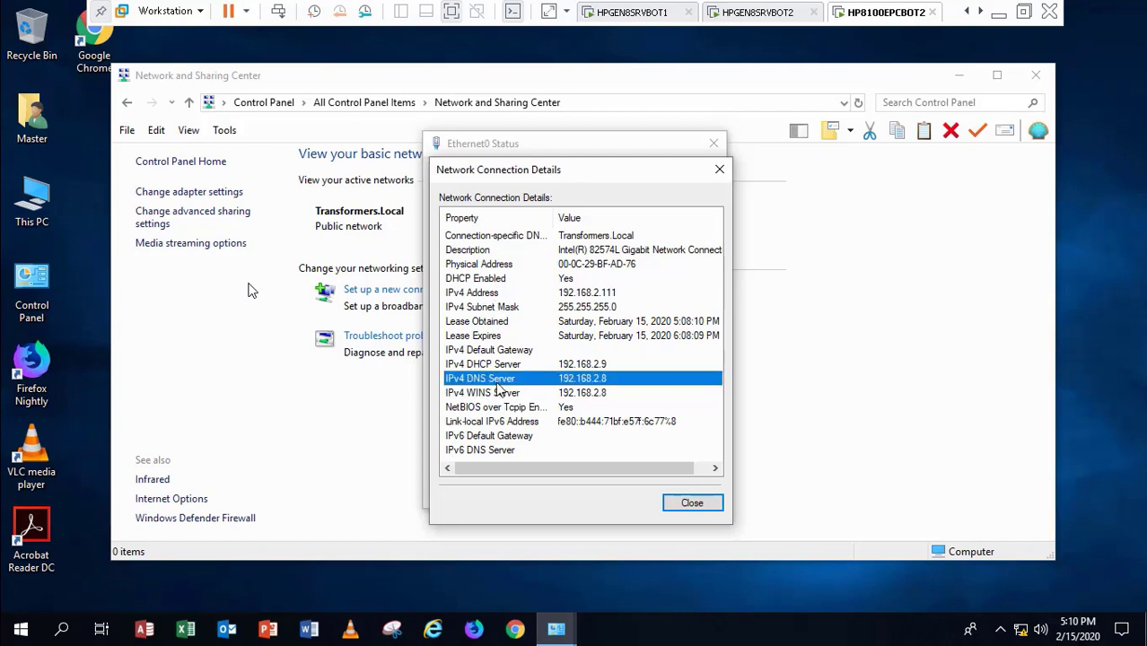
pyautogui.click(498, 366)
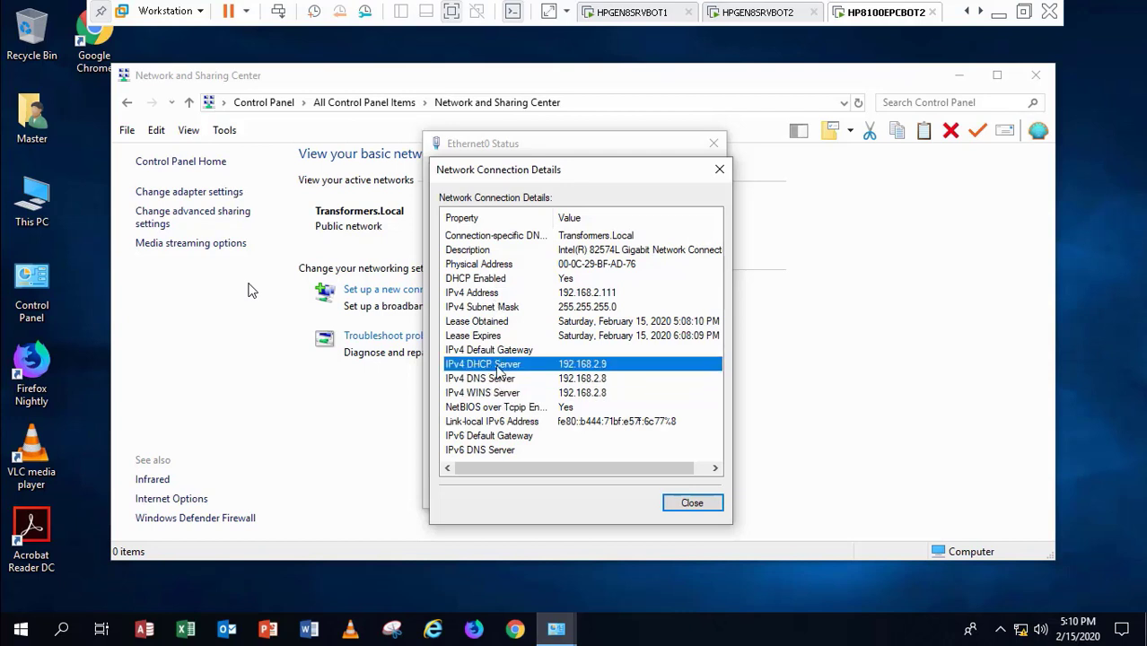
pyautogui.click(498, 380)
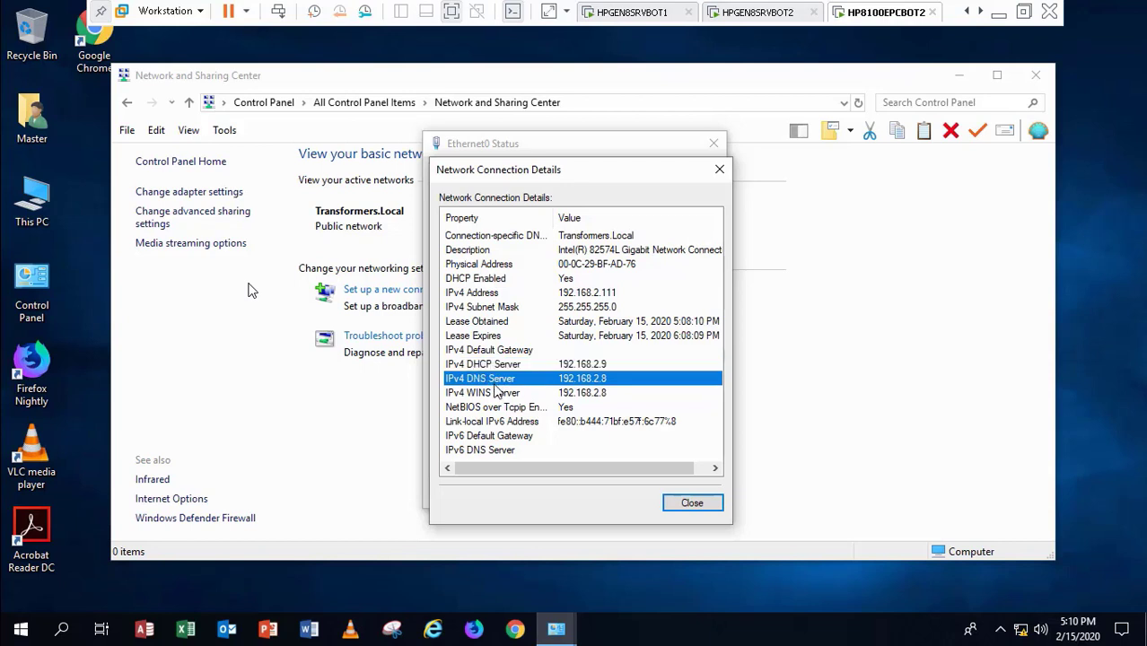
pyautogui.click(496, 395)
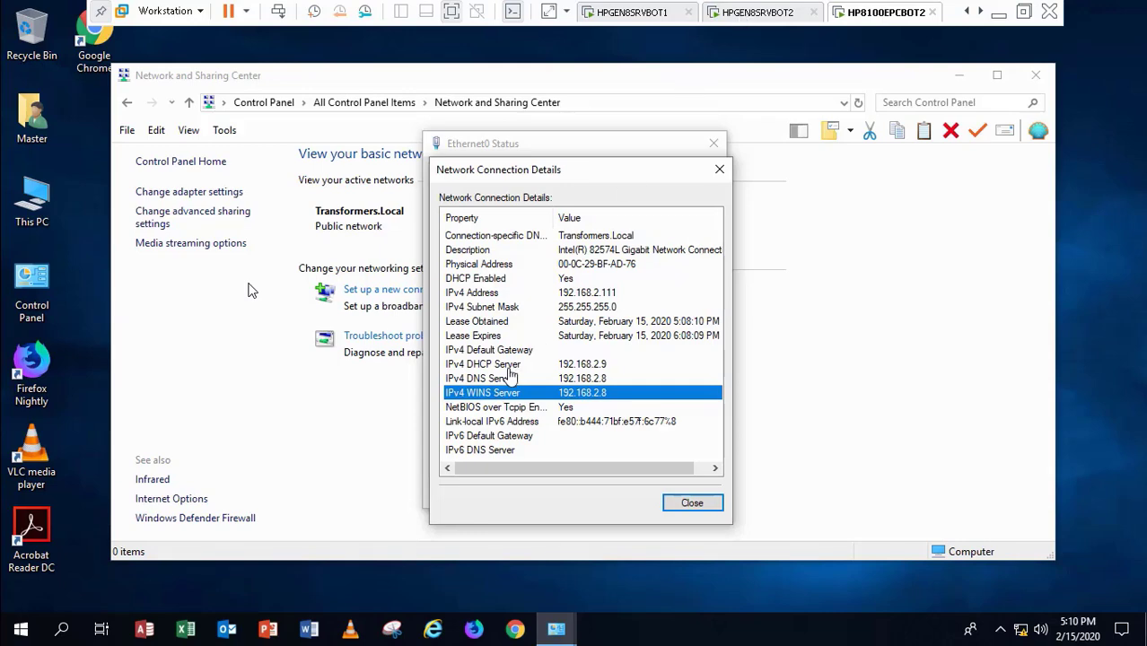
pyautogui.click(750, 22)
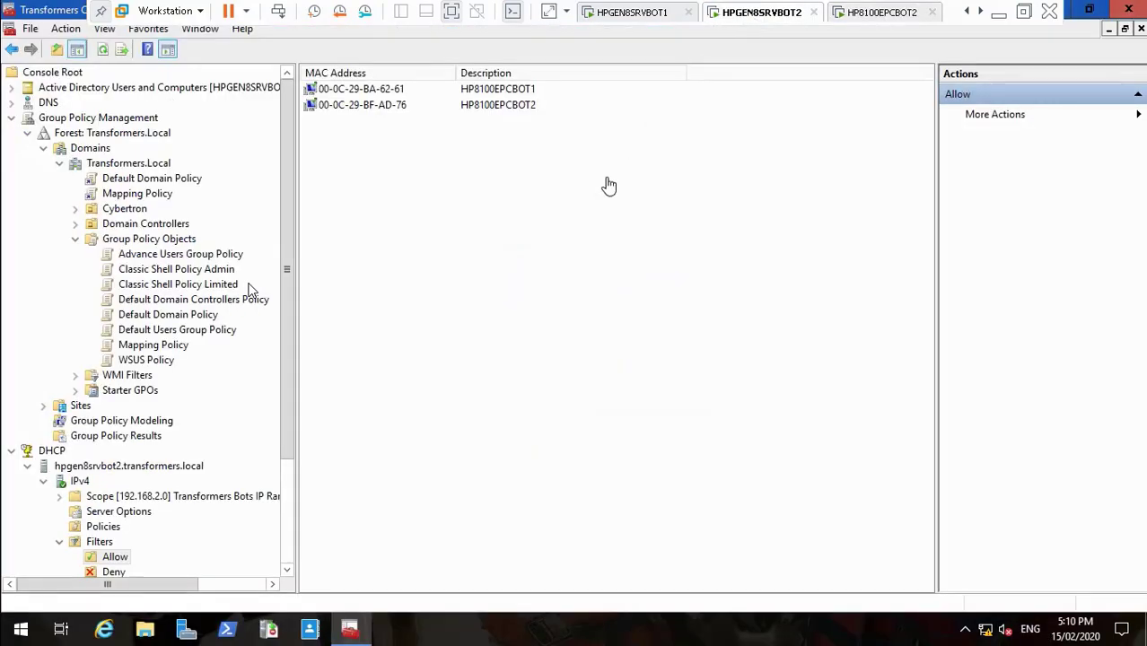
# Step: Open the 192.168.2.0 scope's options on the DHCP server
pyautogui.click(128, 514)
pyautogui.click(139, 500)
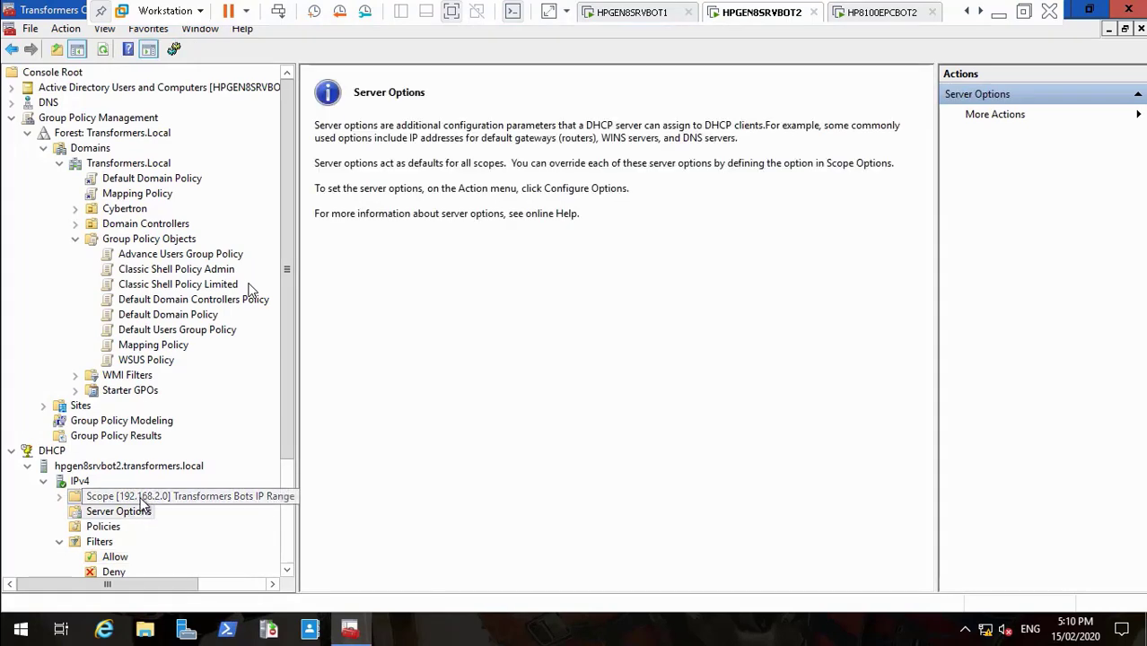
pyautogui.click(60, 496)
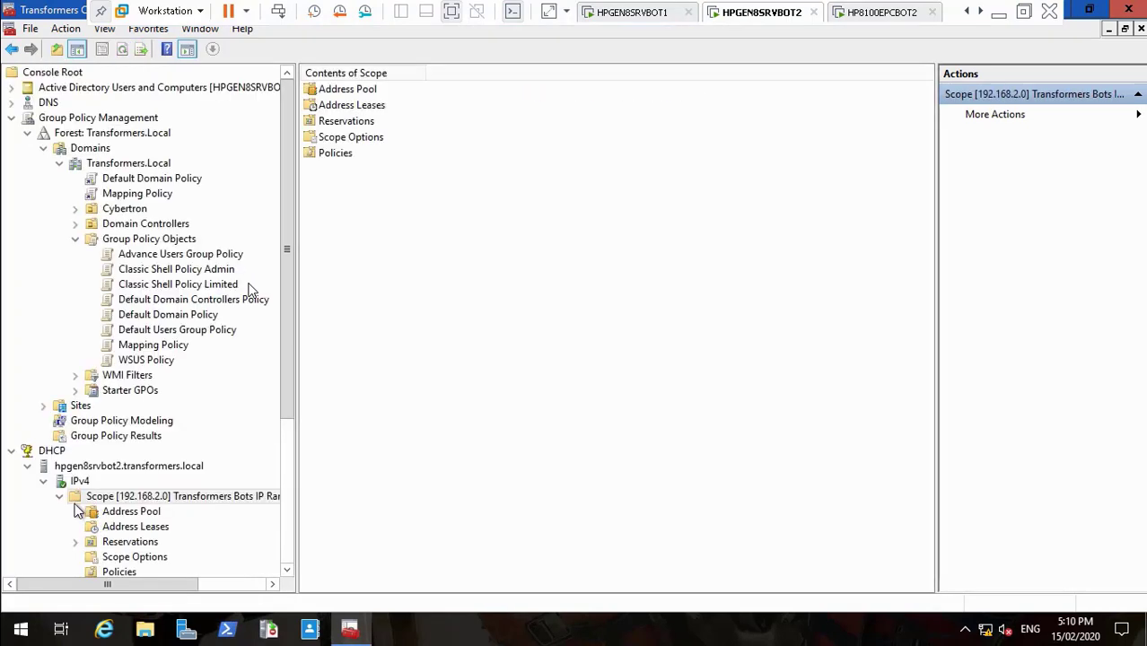
pyautogui.click(136, 557)
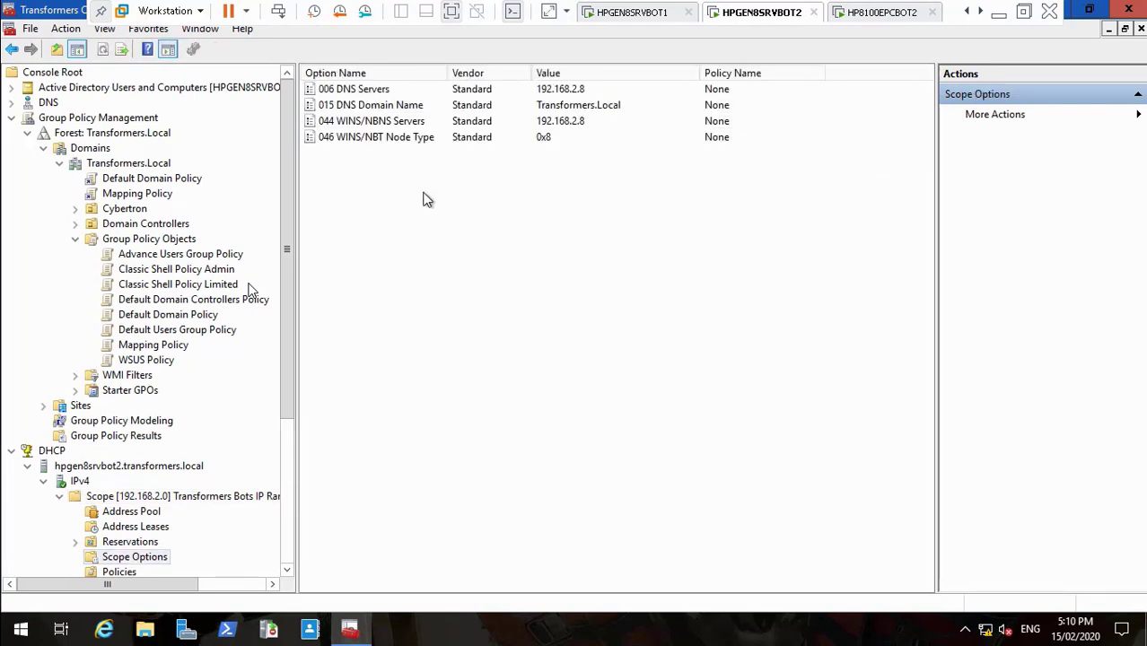
# Step: Add 192.168.2.9 to the 006 DNS Servers option and apply it
pyautogui.doubleClick(371, 90)
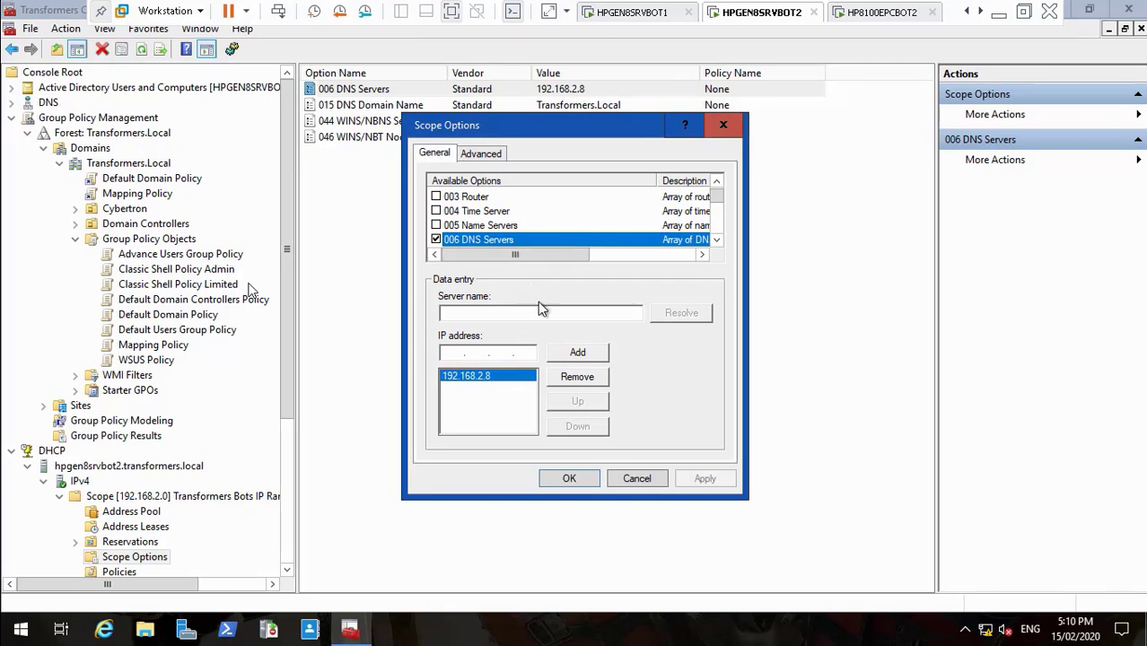
pyautogui.click(452, 352)
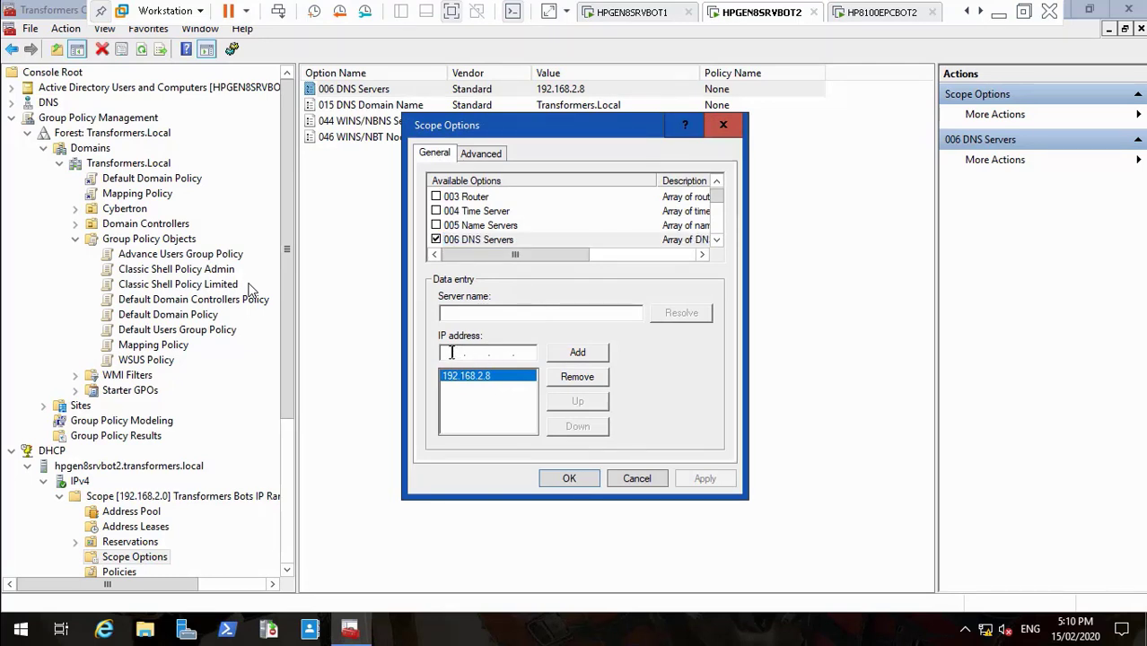
pyautogui.write('19216')
pyautogui.press('BackSpace')
pyautogui.press('BackSpace')
pyautogui.write('68')
pyautogui.press('BackSpace')
pyautogui.press('BackSpace')
pyautogui.write('168.2.9')
pyautogui.click(578, 352)
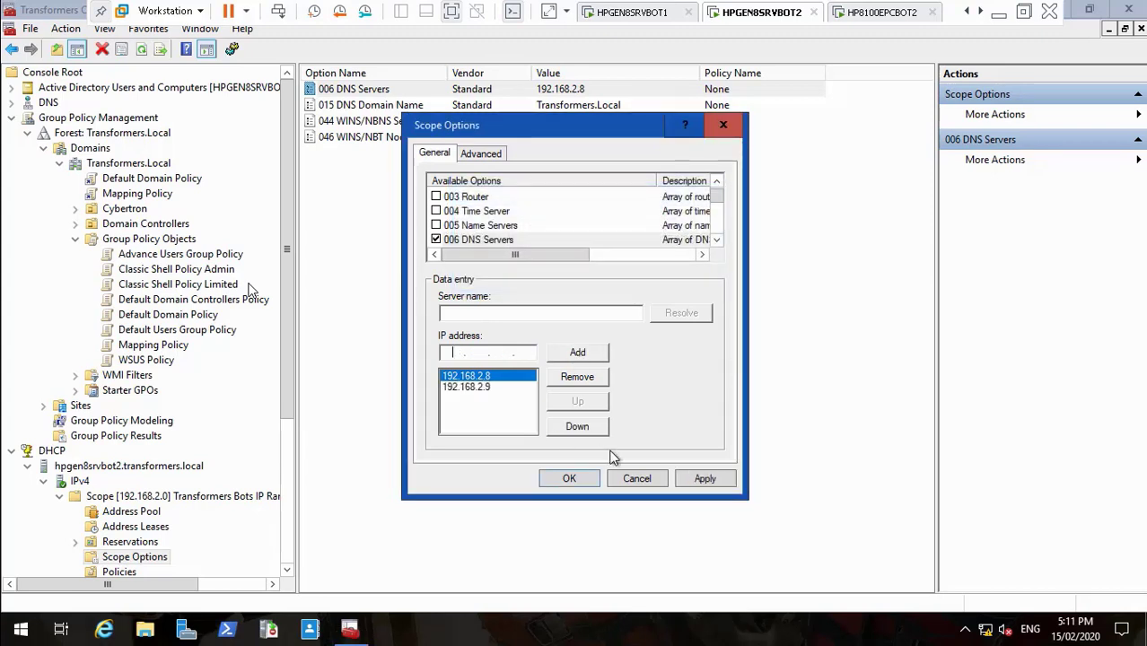
pyautogui.click(704, 482)
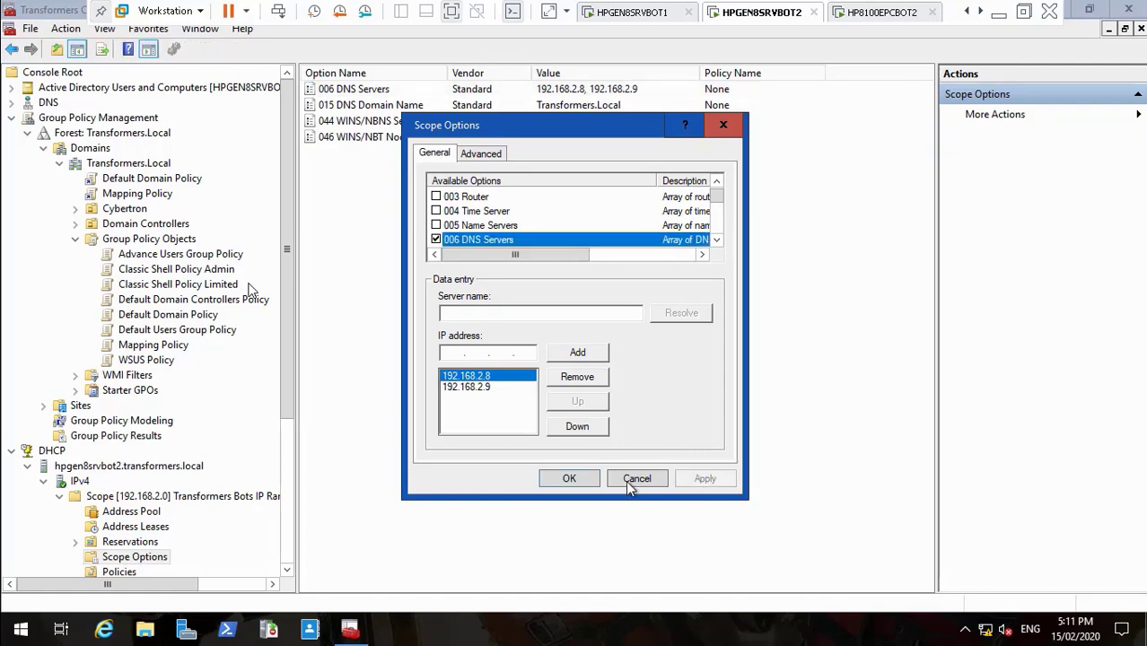
pyautogui.click(582, 479)
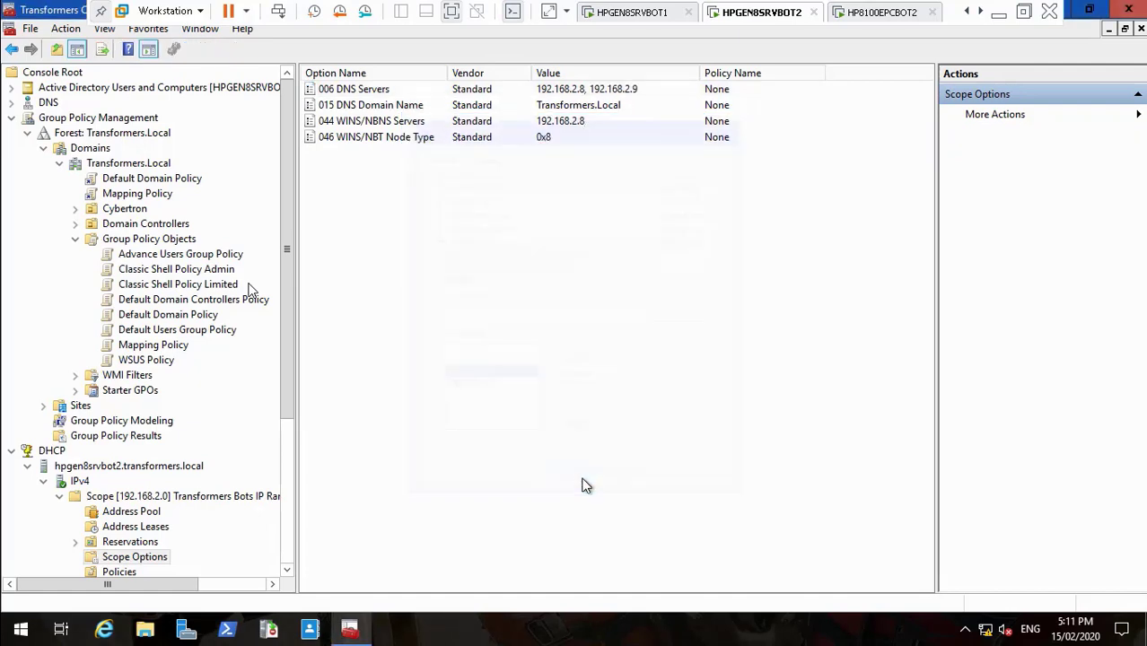
# Step: Add 192.168.2.9 to the 044 WINS/NBNS Servers option and apply it
pyautogui.doubleClick(384, 121)
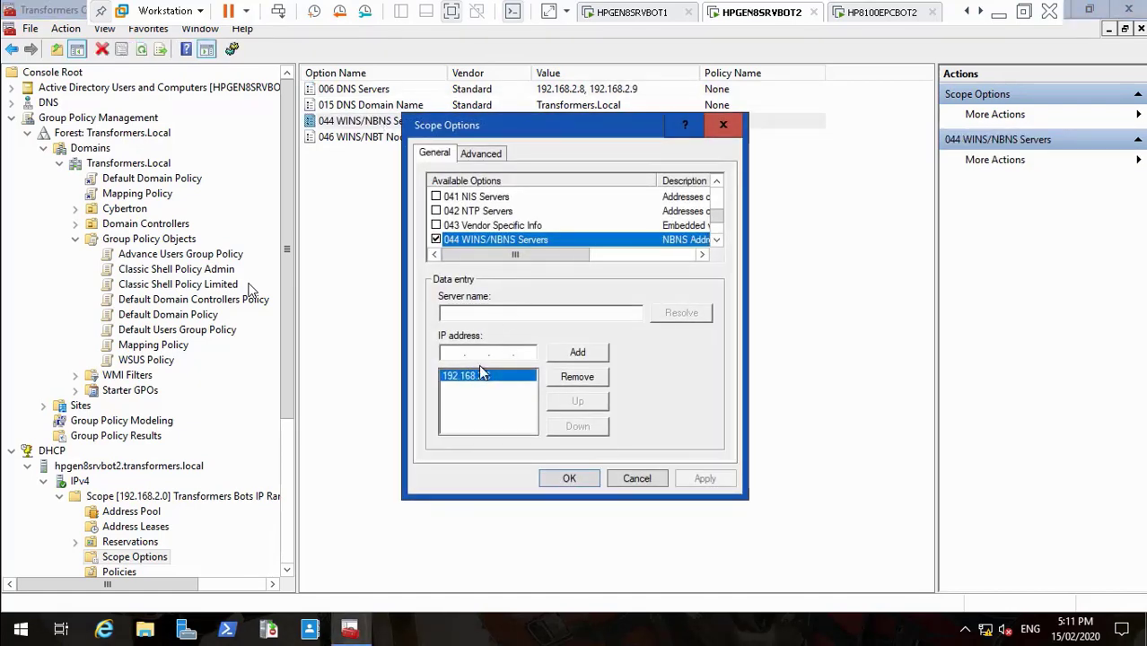
pyautogui.click(447, 354)
pyautogui.write('192.16')
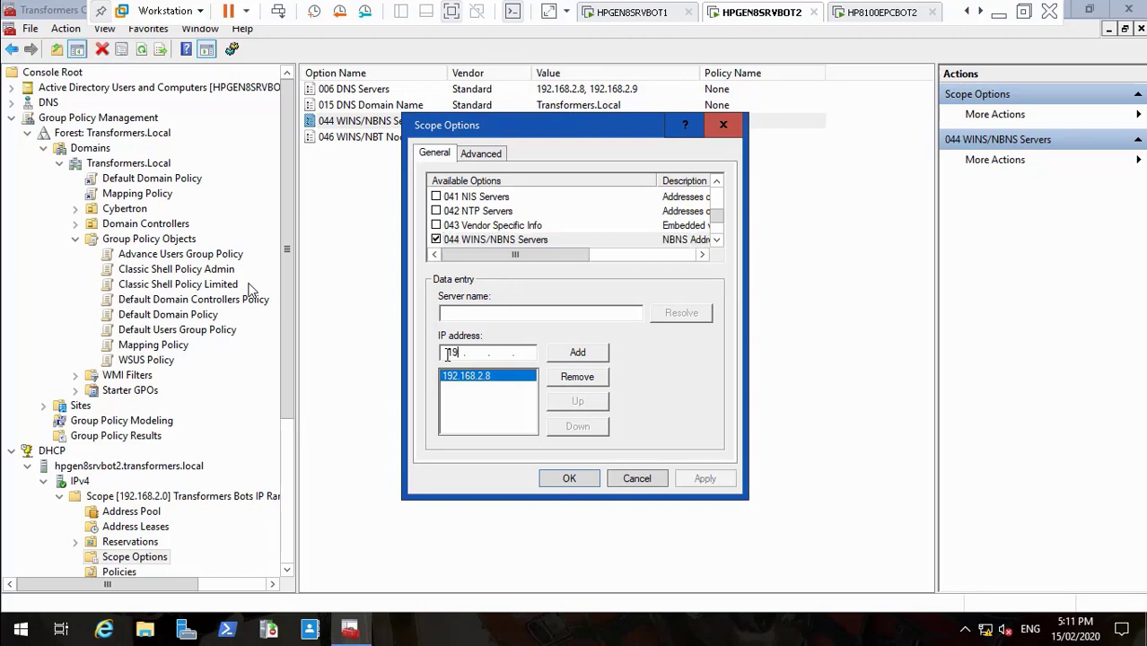
pyautogui.write('8.2')
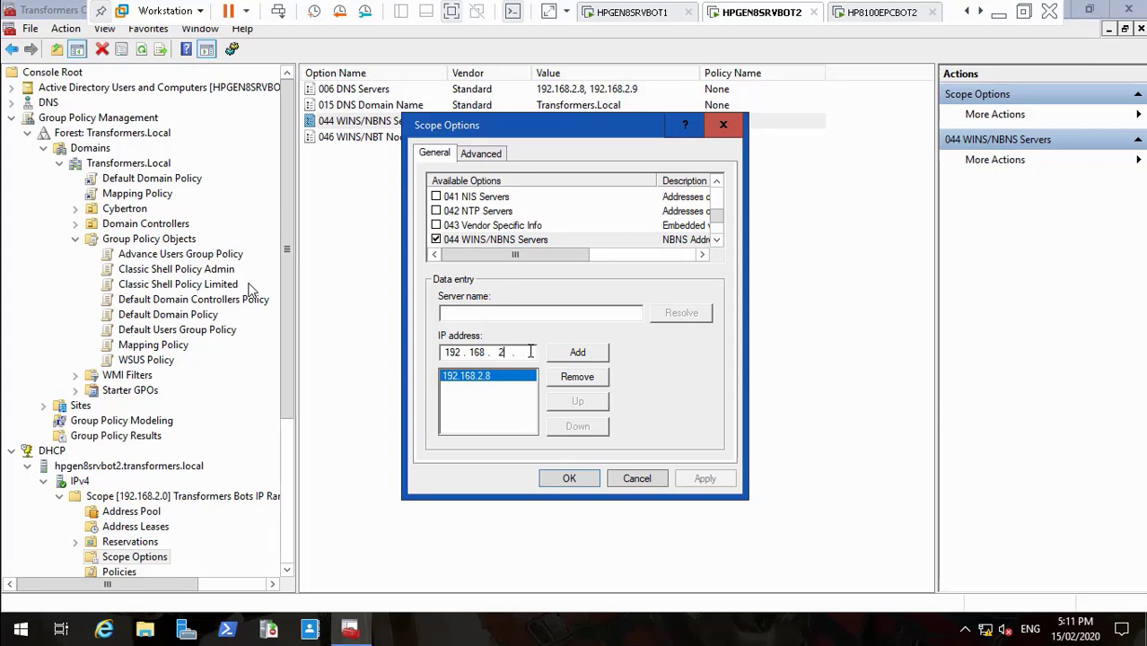
pyautogui.write('.9')
pyautogui.click(574, 355)
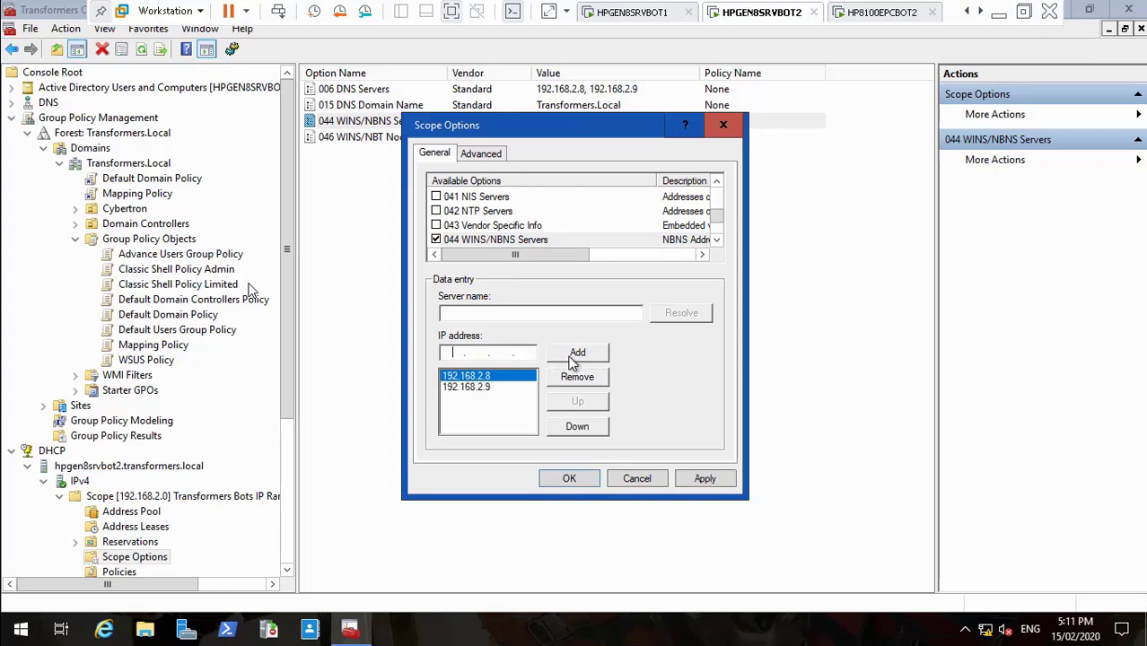
pyautogui.click(696, 476)
pyautogui.click(567, 481)
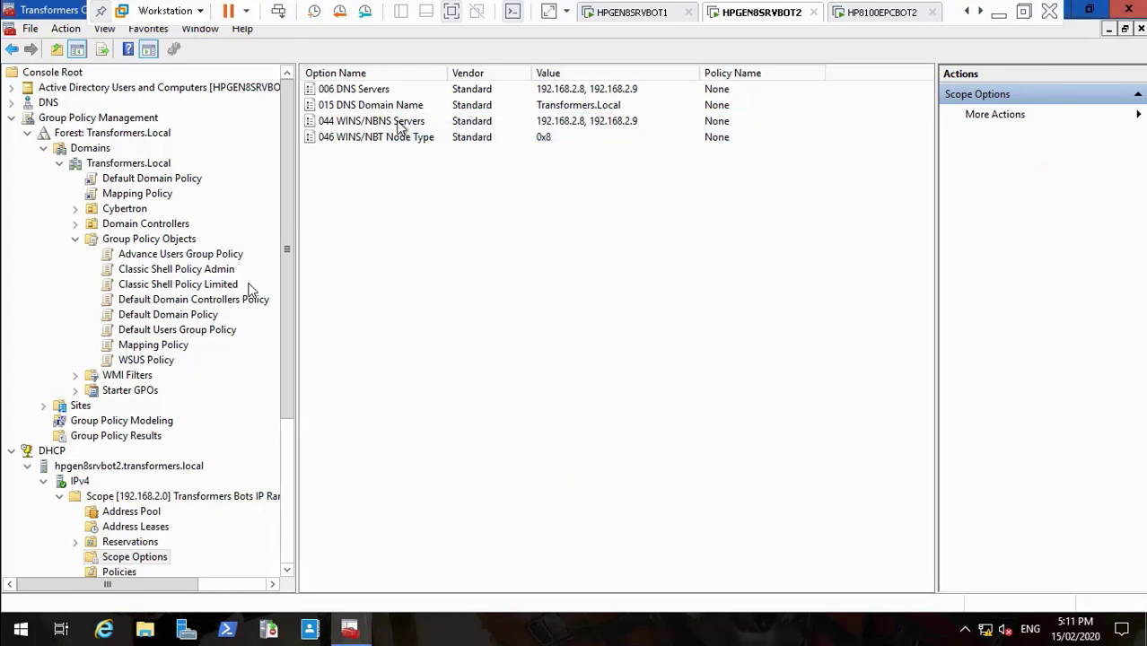
# Step: On HP8100EPCBOT2, close the connection details, Ethernet0 status and Network and Sharing Center
pyautogui.click(857, 13)
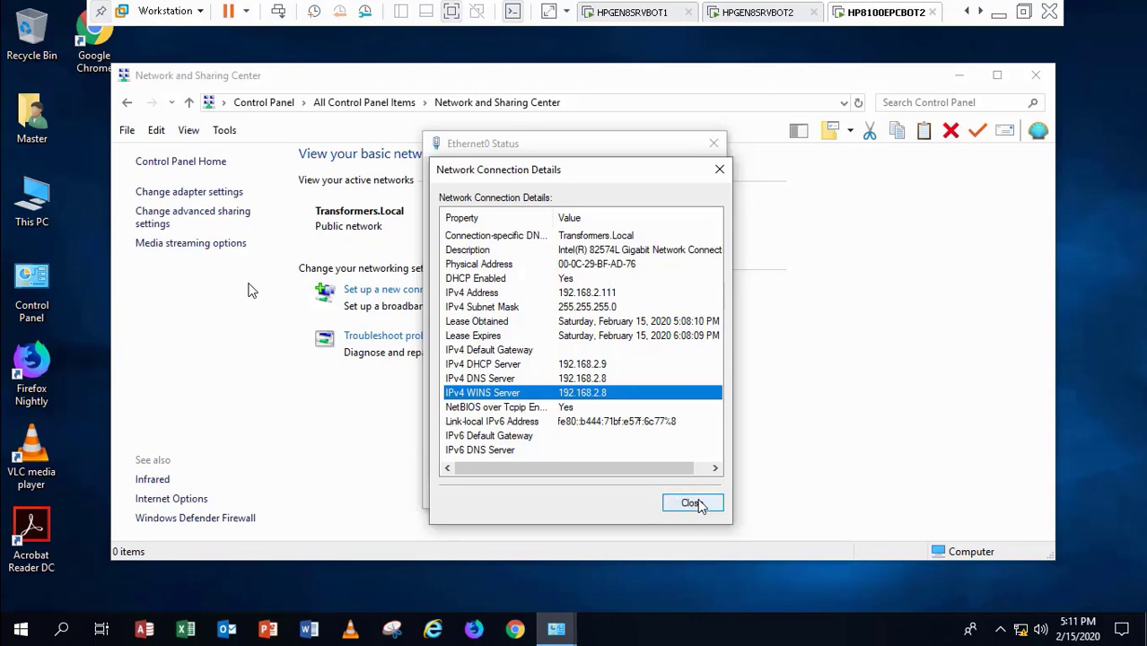
pyautogui.click(691, 503)
pyautogui.click(688, 495)
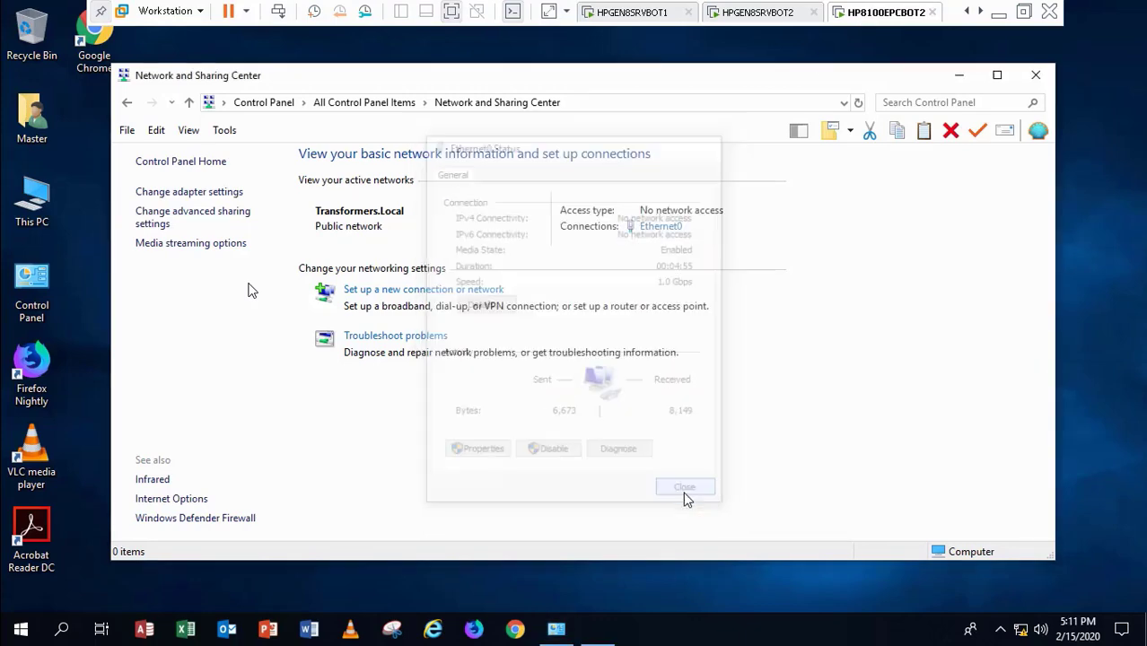
pyautogui.click(1036, 79)
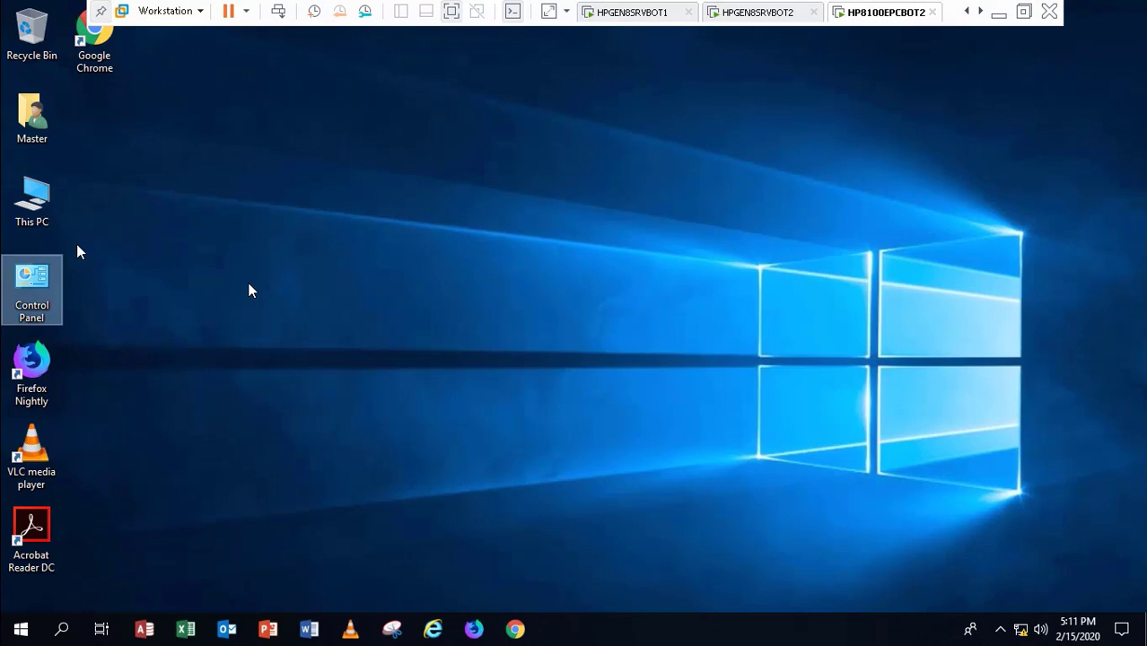
# Step: Rename the computer from DESKTOP-8GVAA81 to HP8100EPCBOT2 in System Properties, pending restart
pyautogui.rightClick(33, 216)
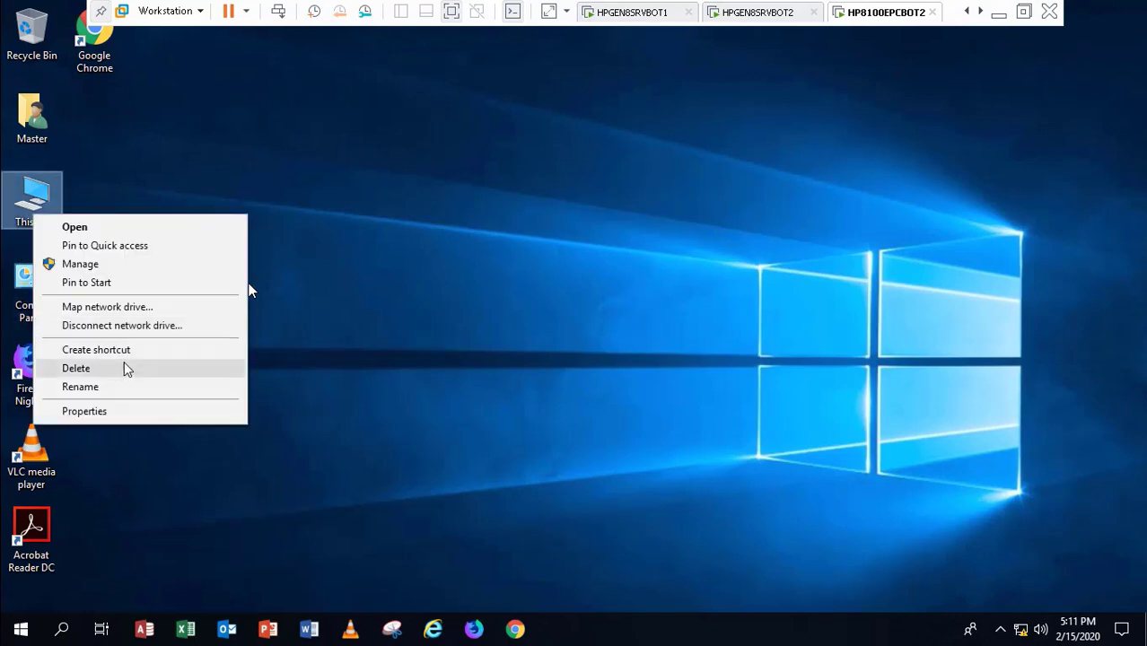
pyautogui.click(127, 415)
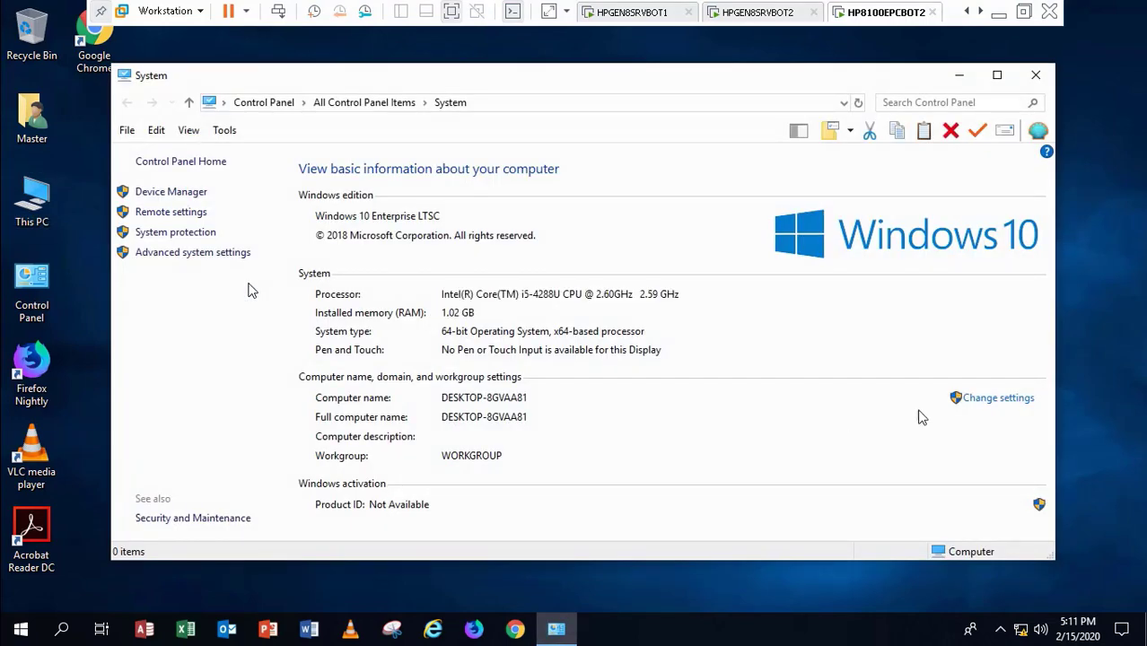
pyautogui.click(985, 400)
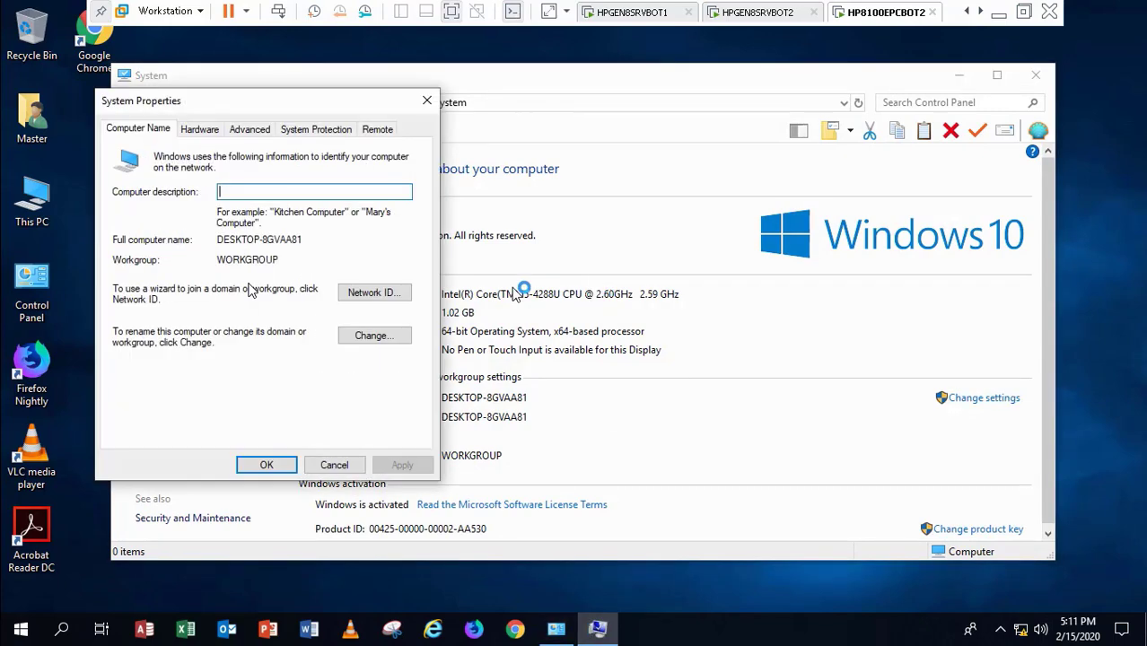
pyautogui.click(351, 336)
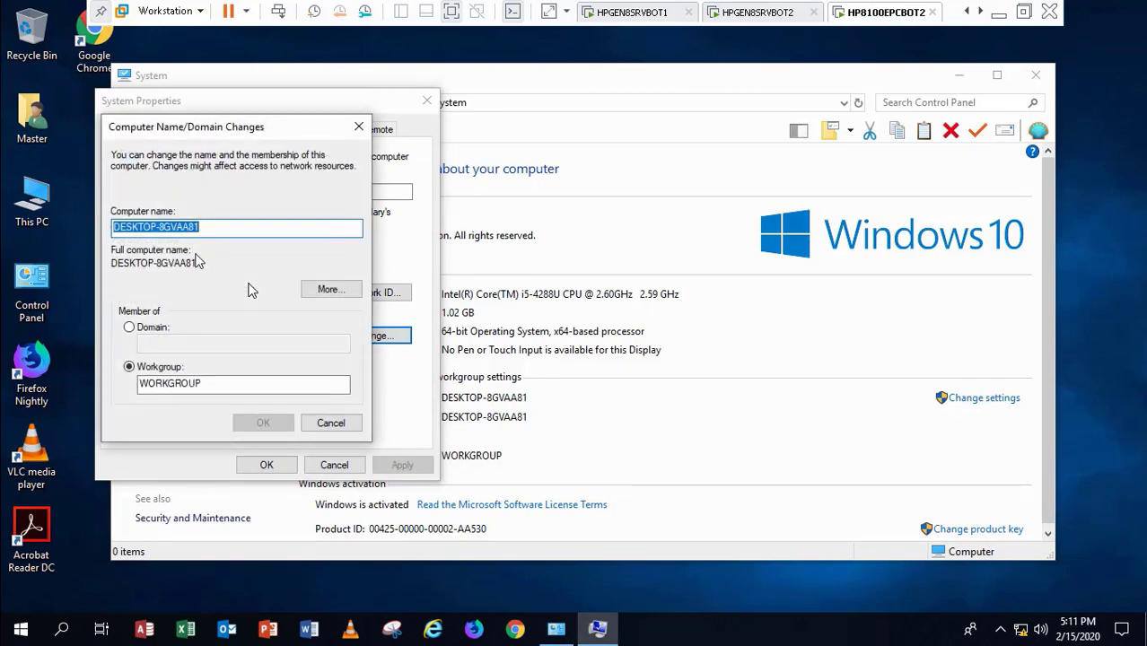
pyautogui.press('BackSpace')
pyautogui.write('HP')
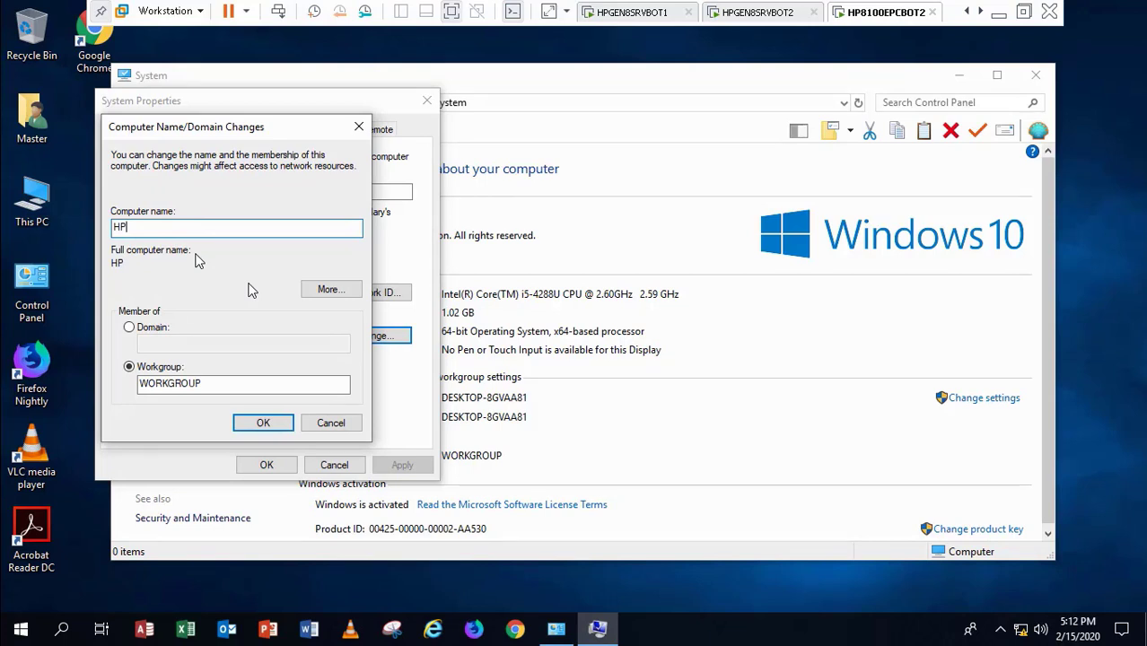
pyautogui.write('8100EPCBOT')
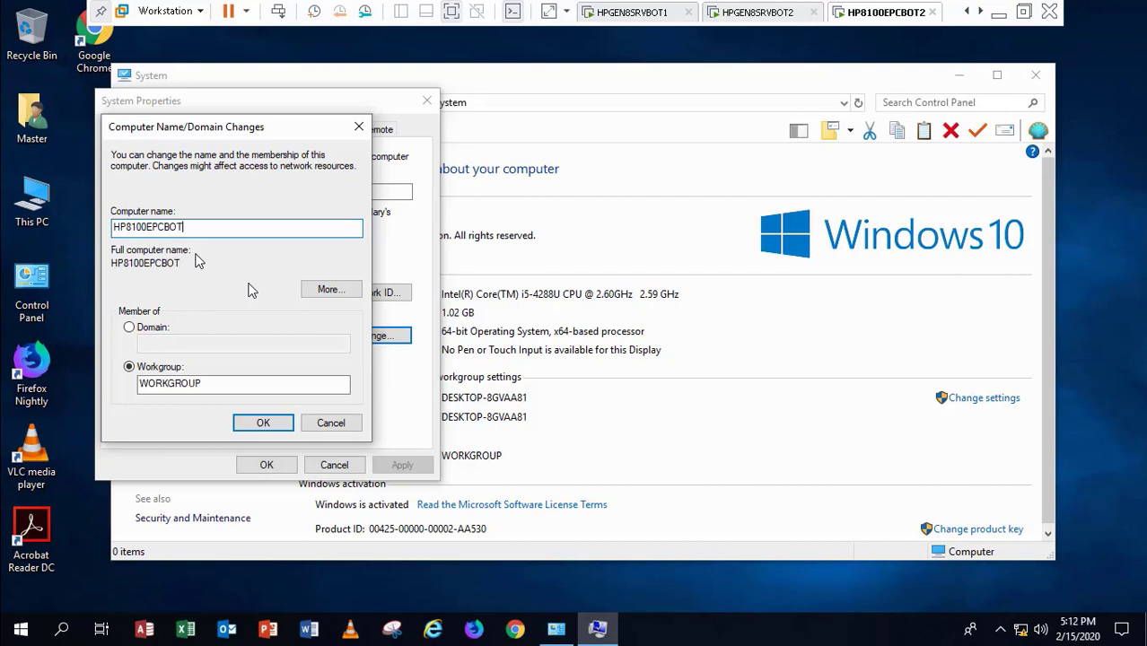
pyautogui.write('2')
pyautogui.click(258, 426)
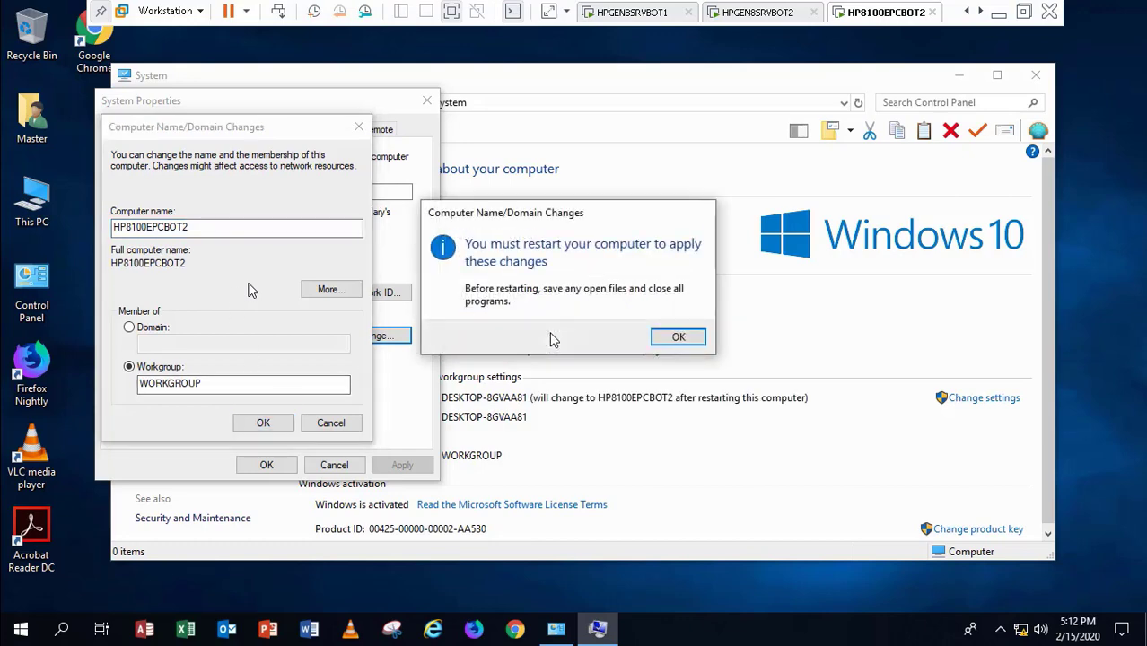
pyautogui.click(678, 337)
pyautogui.click(268, 465)
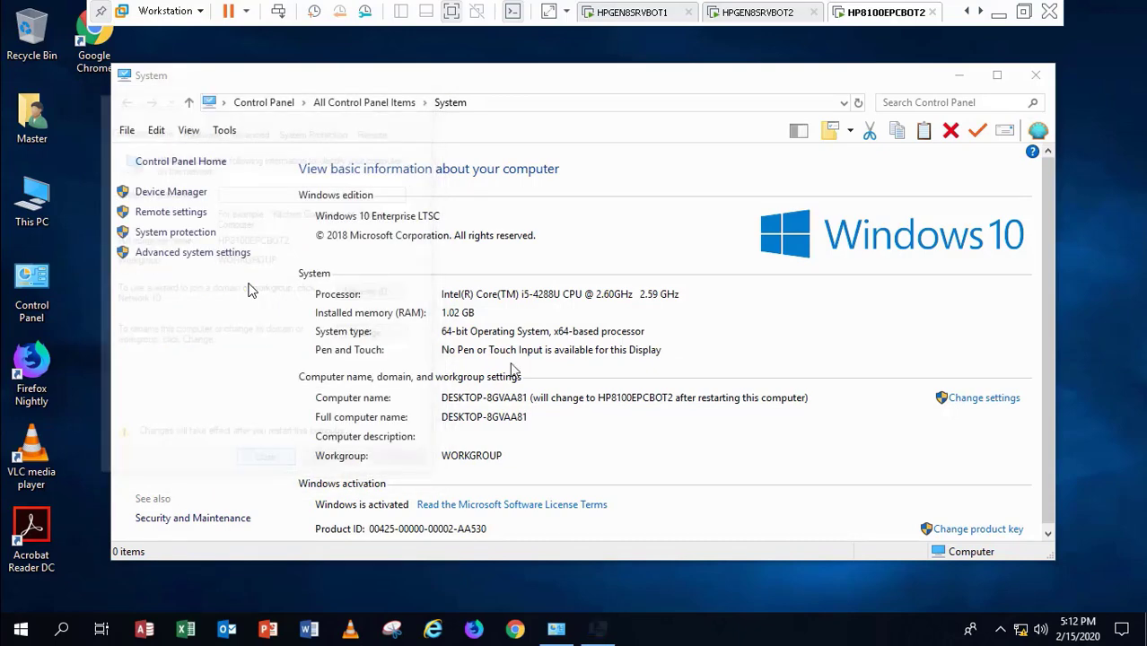
# Step: Restart the client now to apply the rename, then view the server's DHCP Address Leases
pyautogui.click(577, 330)
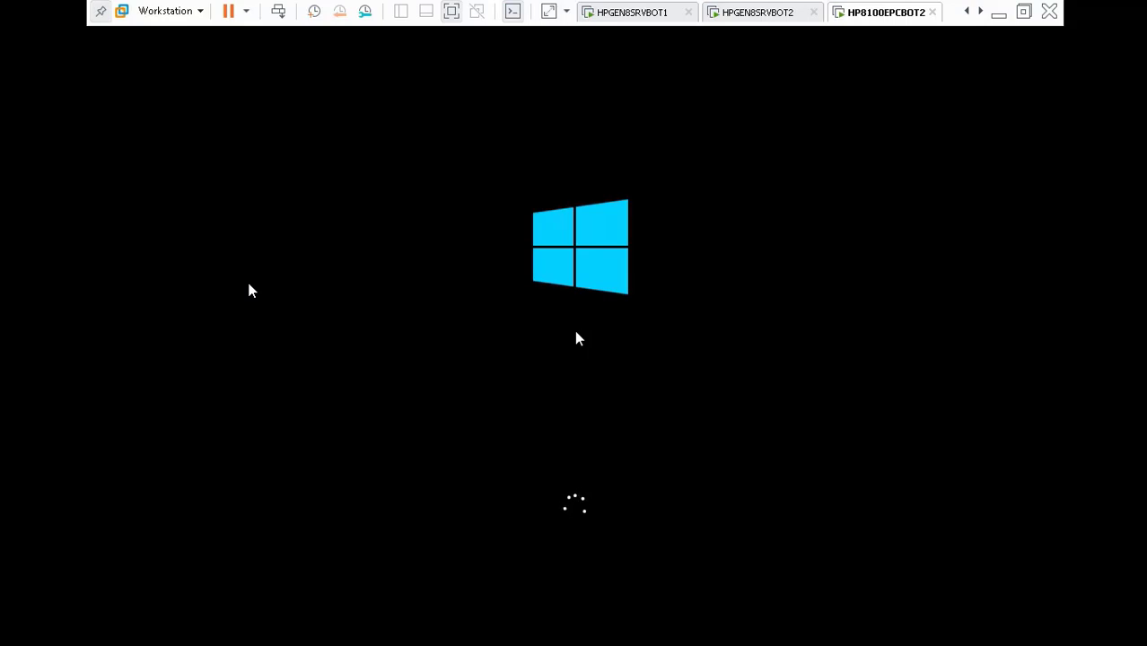
pyautogui.moveTo(206, 614)
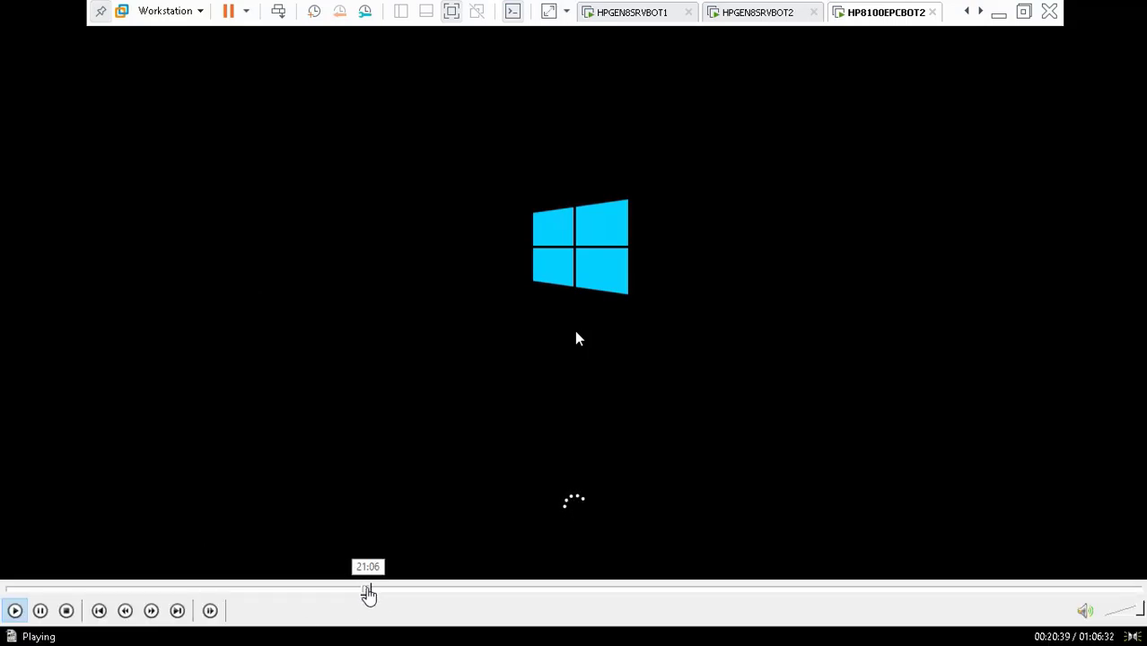
pyautogui.click(368, 591)
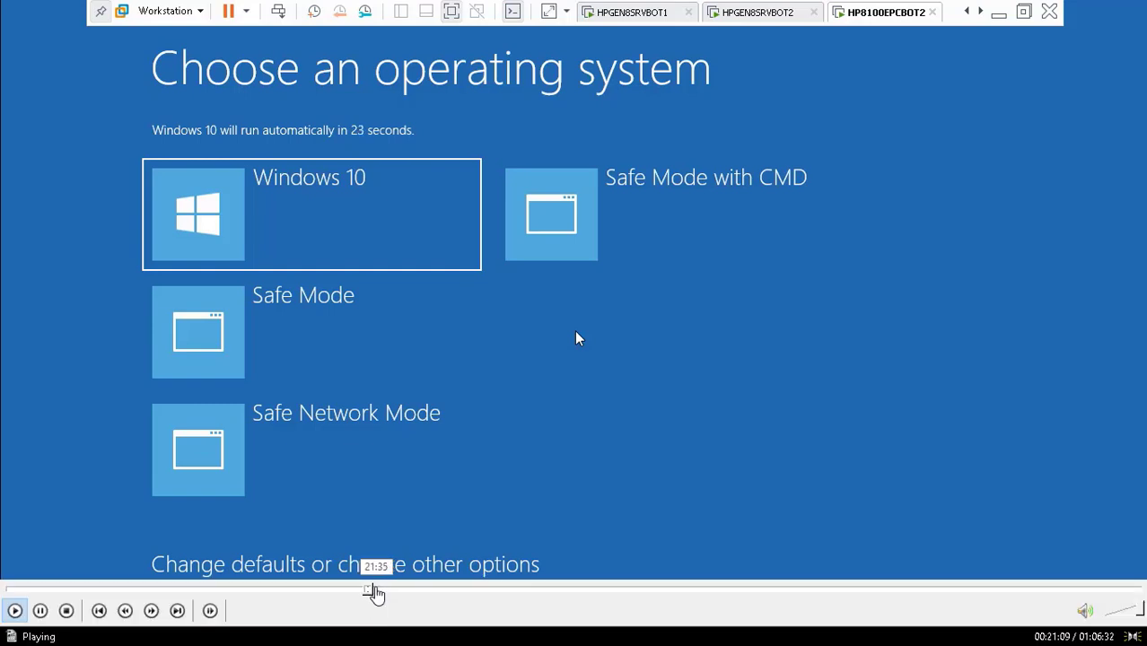
pyautogui.click(377, 590)
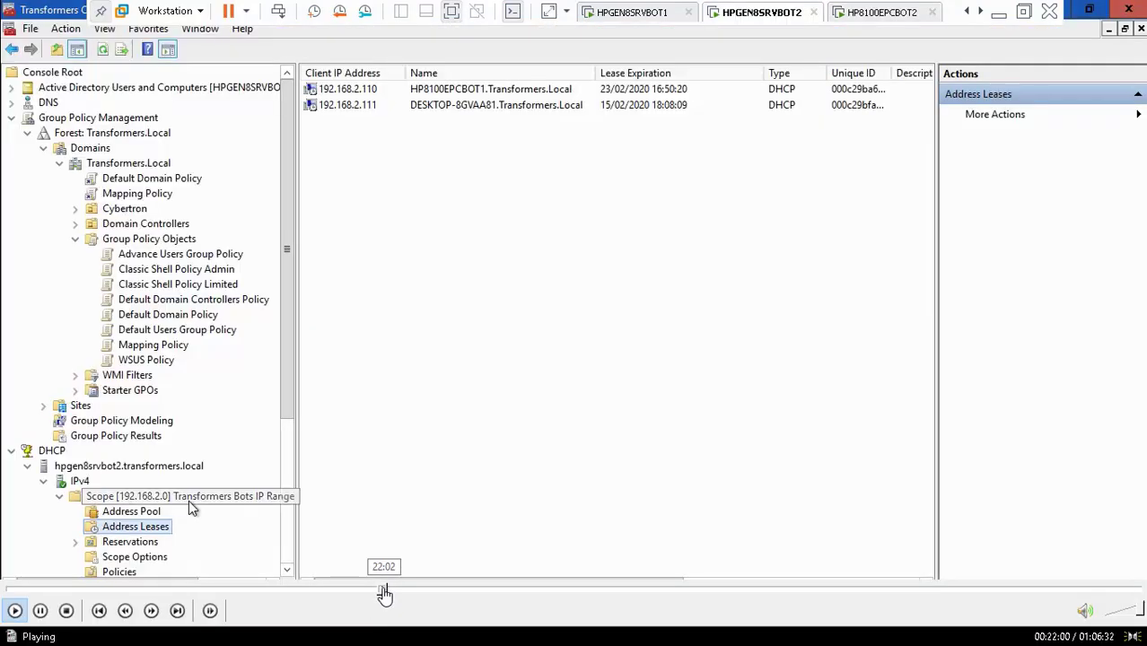
# Step: Refresh the DHCP address leases, select the 192.168.2.111 lease, and switch to the HP8100EPCBOT2 VM
pyautogui.click(379, 590)
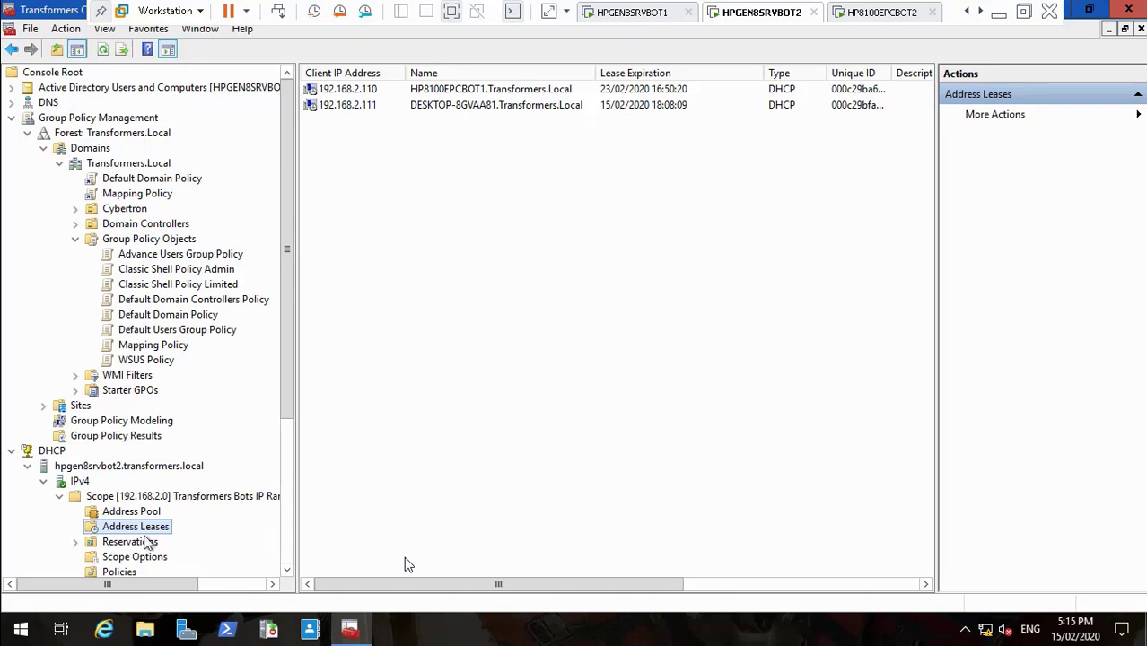
pyautogui.rightClick(148, 527)
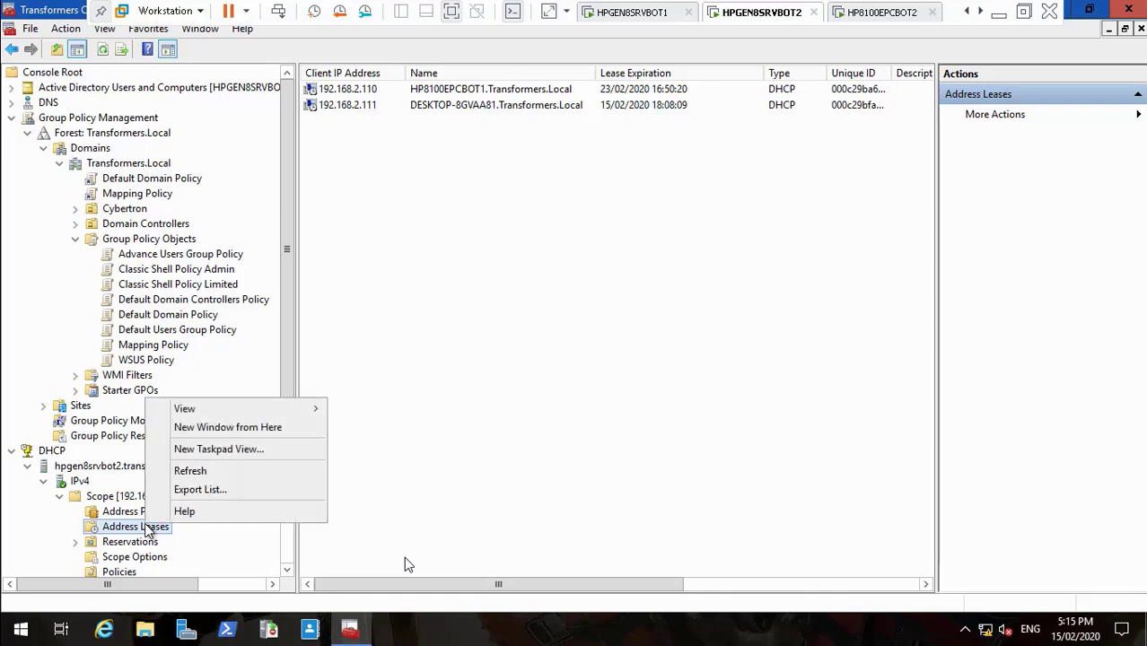
pyautogui.click(200, 472)
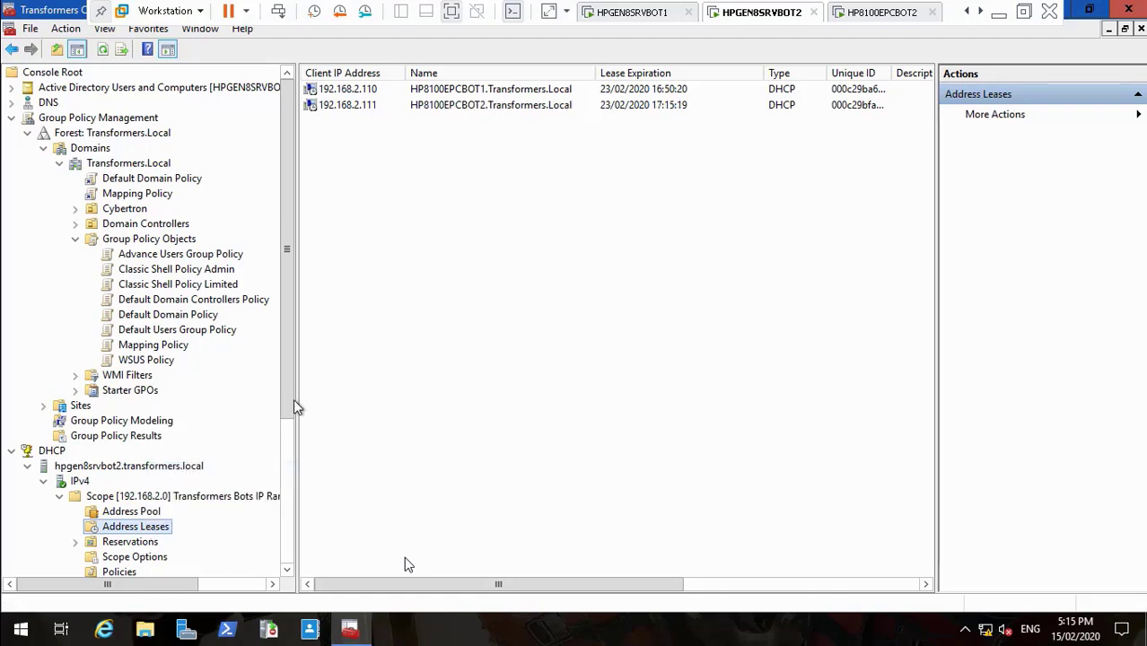
pyautogui.click(371, 106)
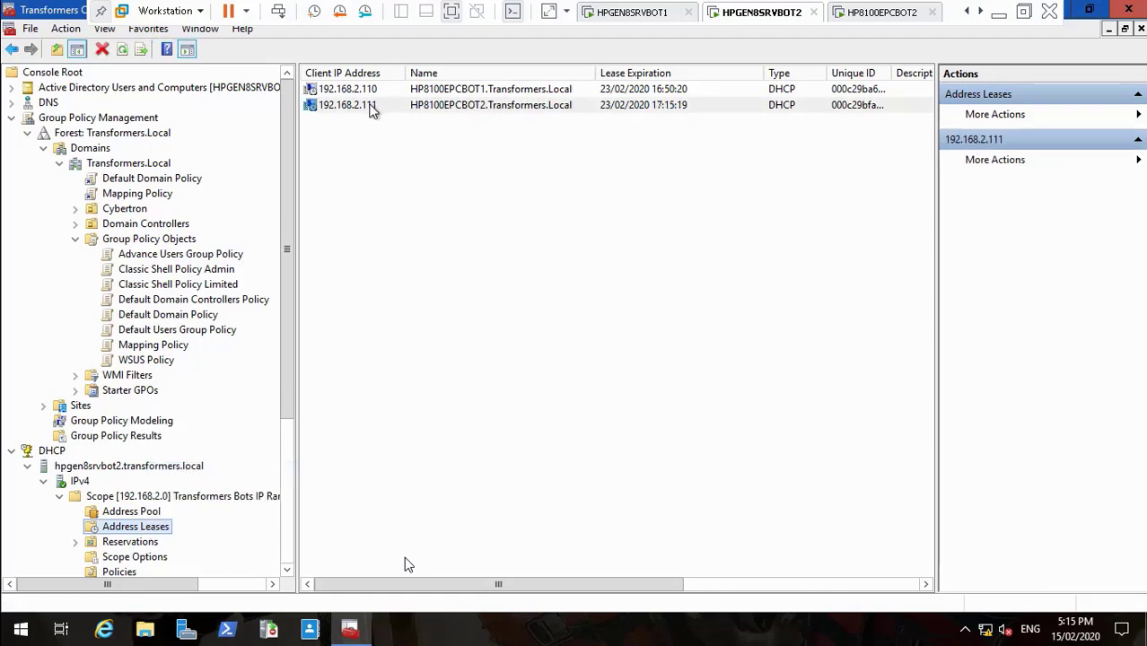
pyautogui.click(871, 13)
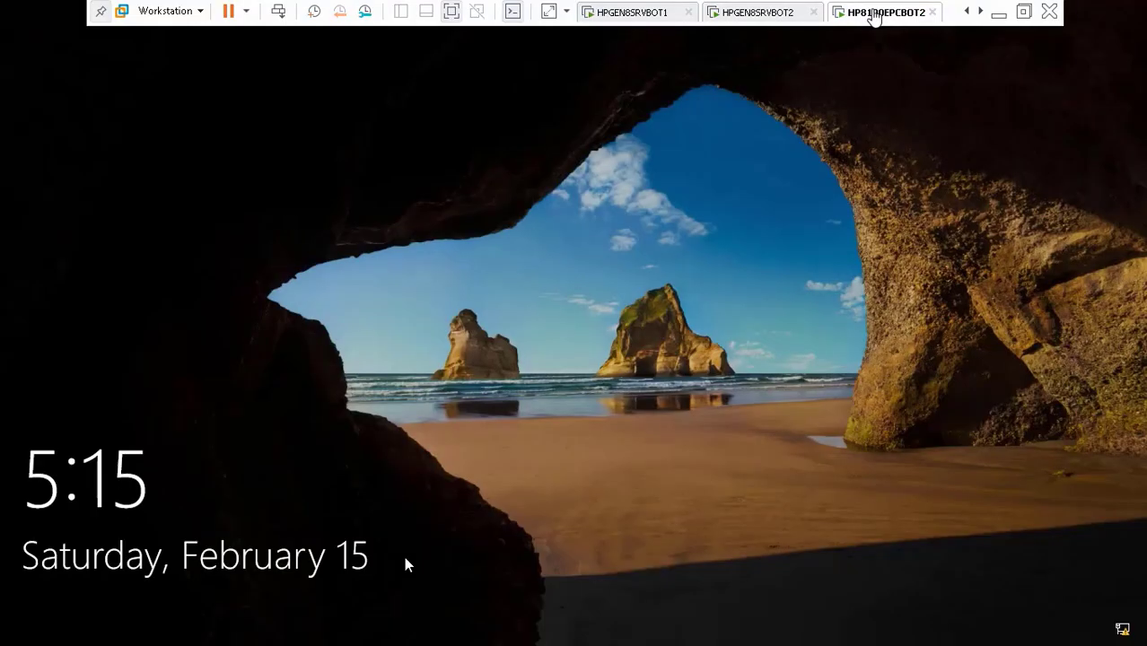
# Step: Dismiss HP8100EPCBOT2's lock screen and sign in to the Master account with its password
pyautogui.click(422, 399)
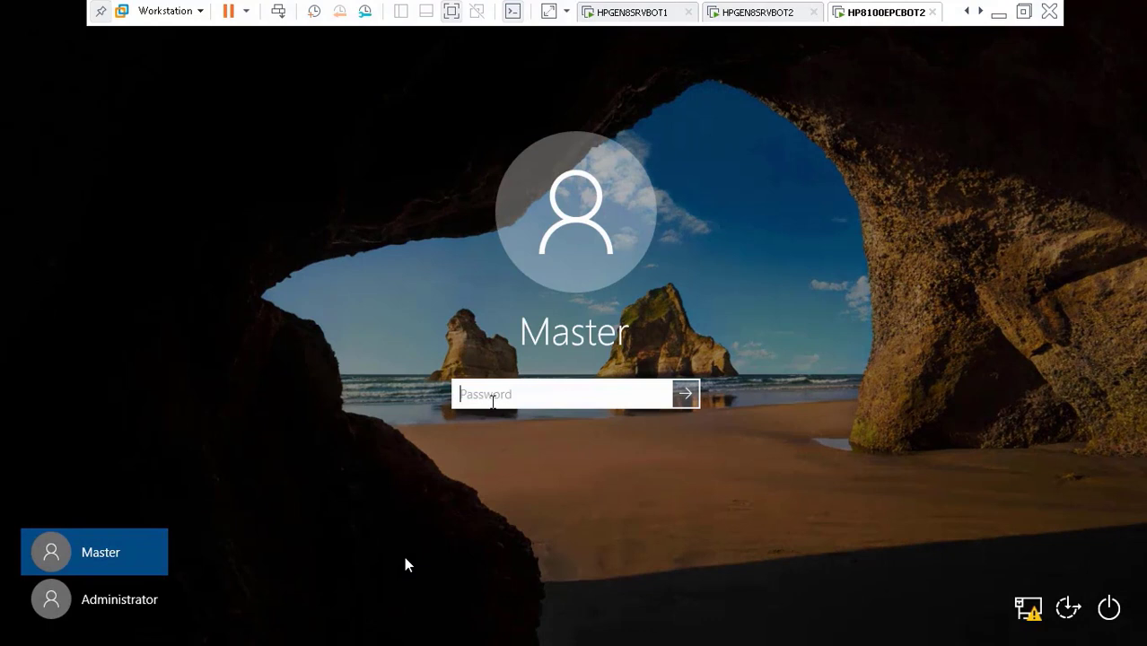
pyautogui.write('•••••••')
pyautogui.press('Return')
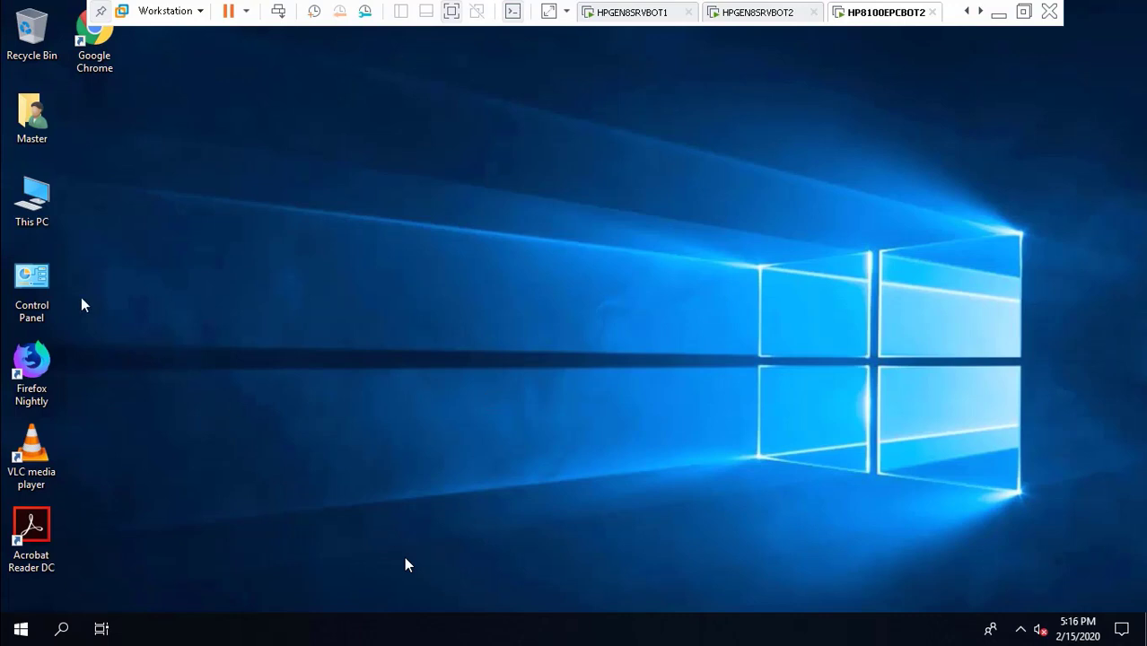
pyautogui.doubleClick(42, 289)
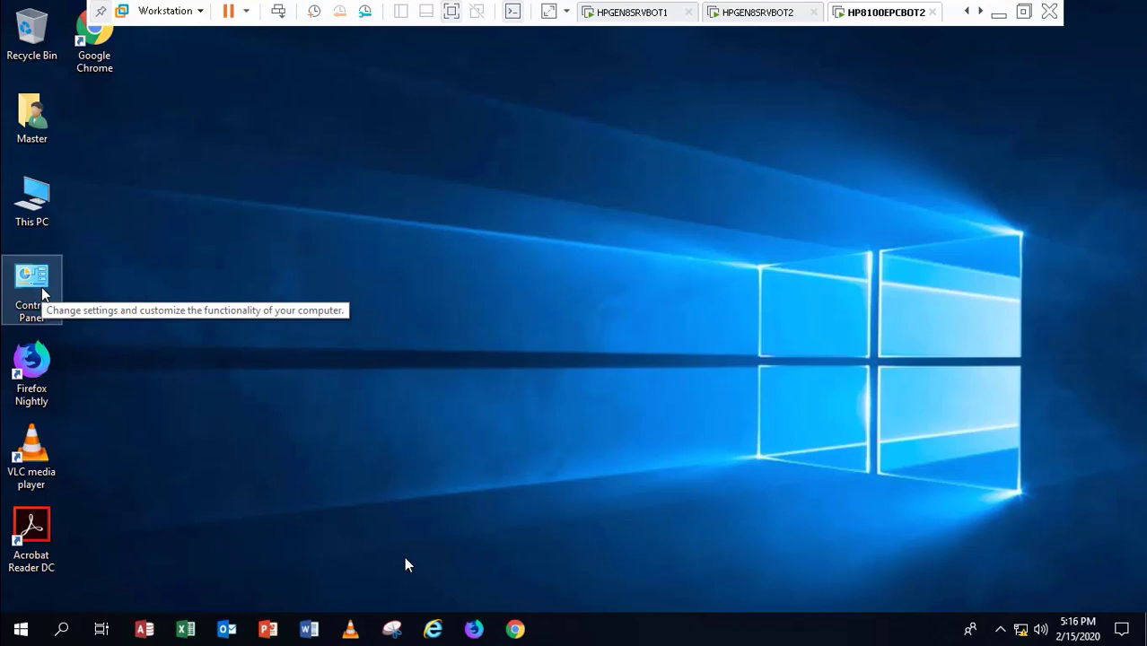
pyautogui.doubleClick(42, 291)
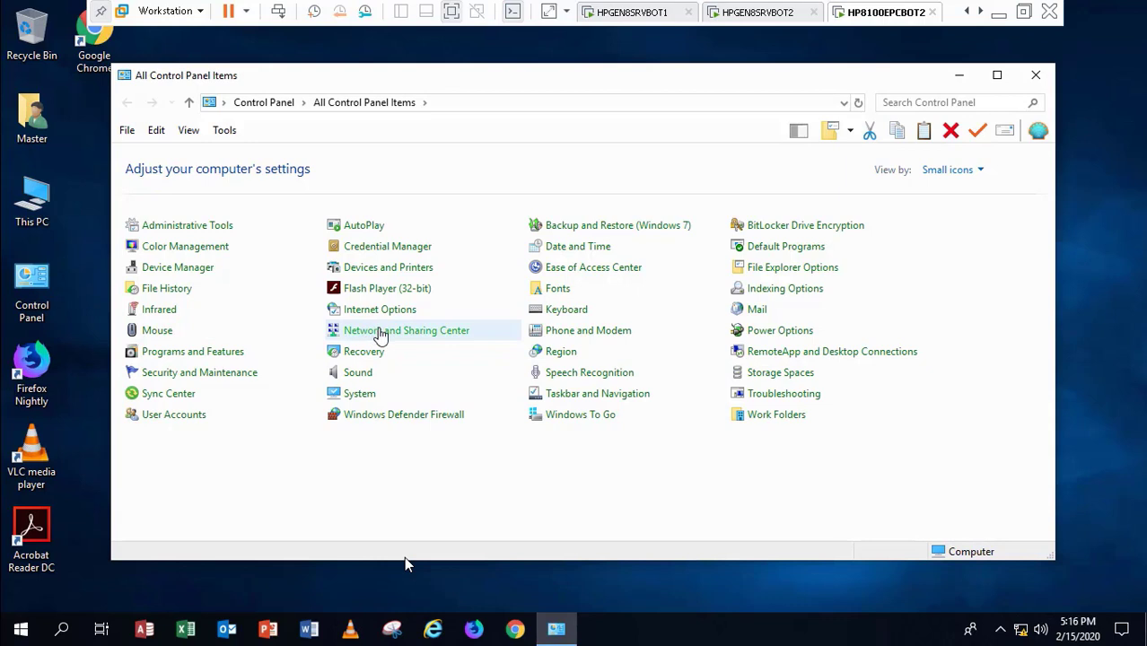
pyautogui.click(381, 332)
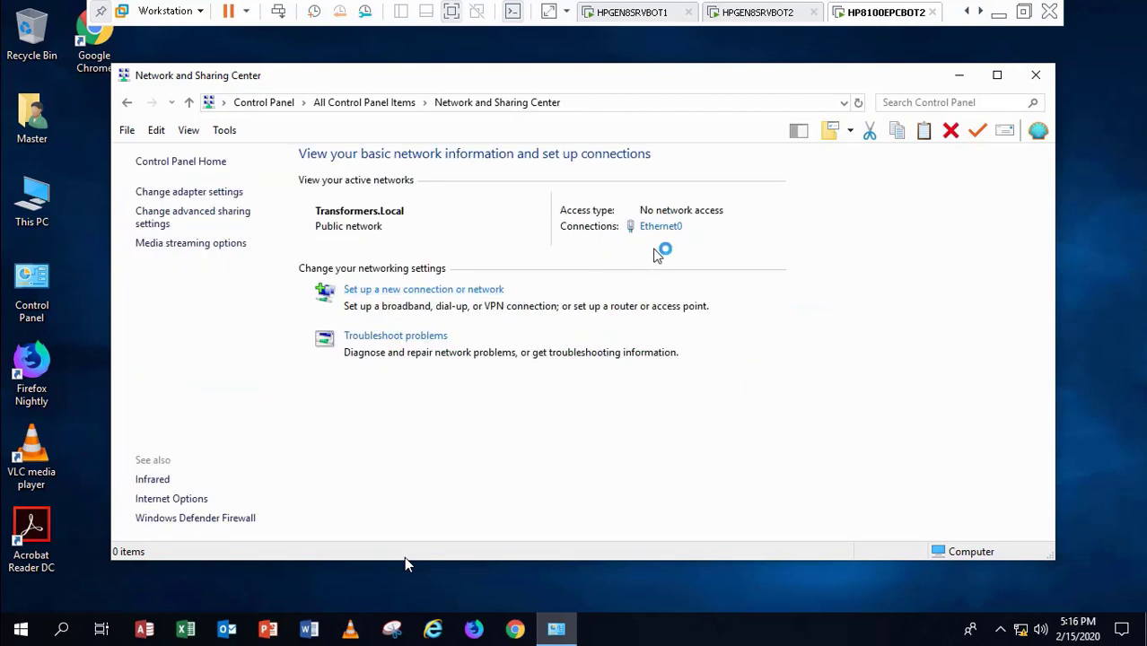
pyautogui.click(665, 233)
pyautogui.click(669, 231)
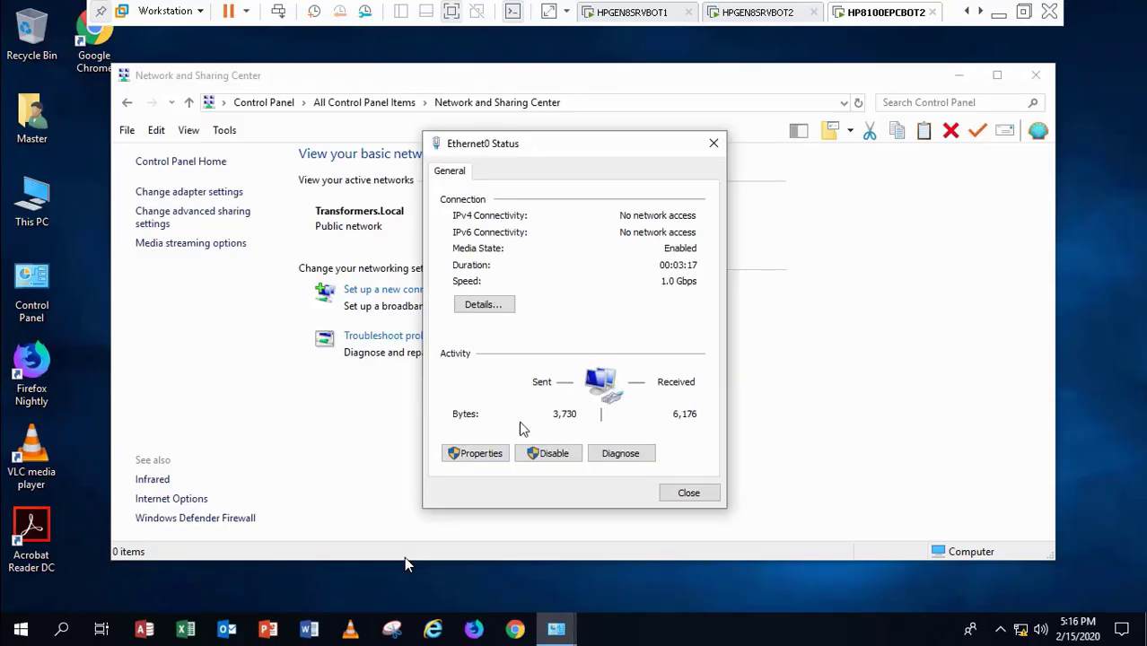
pyautogui.click(487, 305)
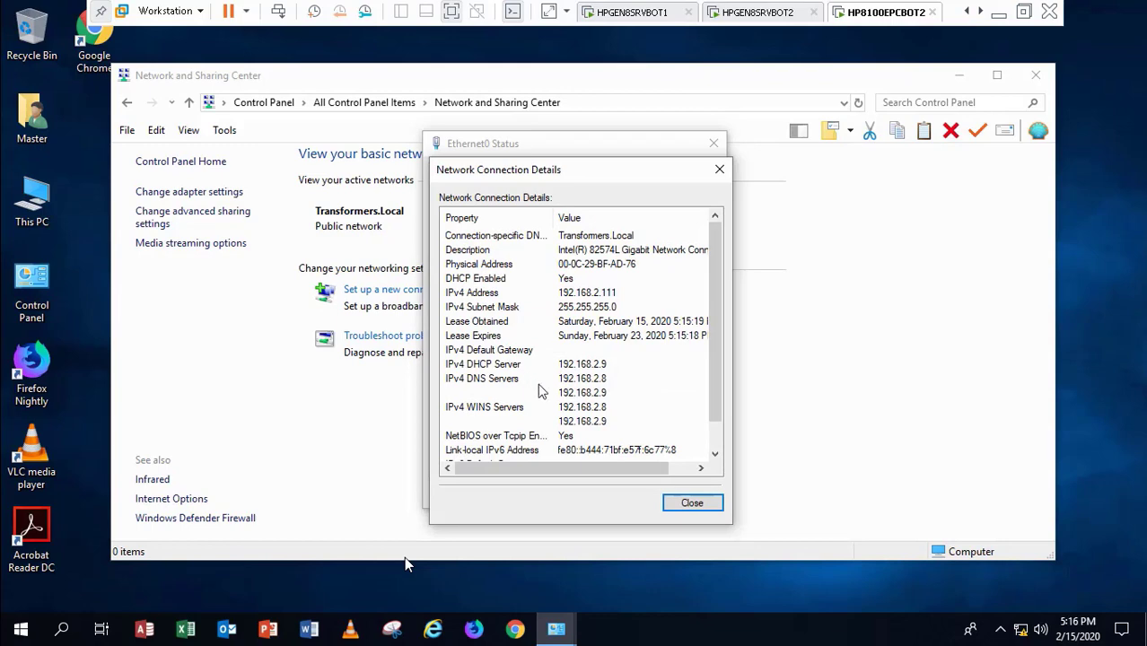
pyautogui.click(700, 507)
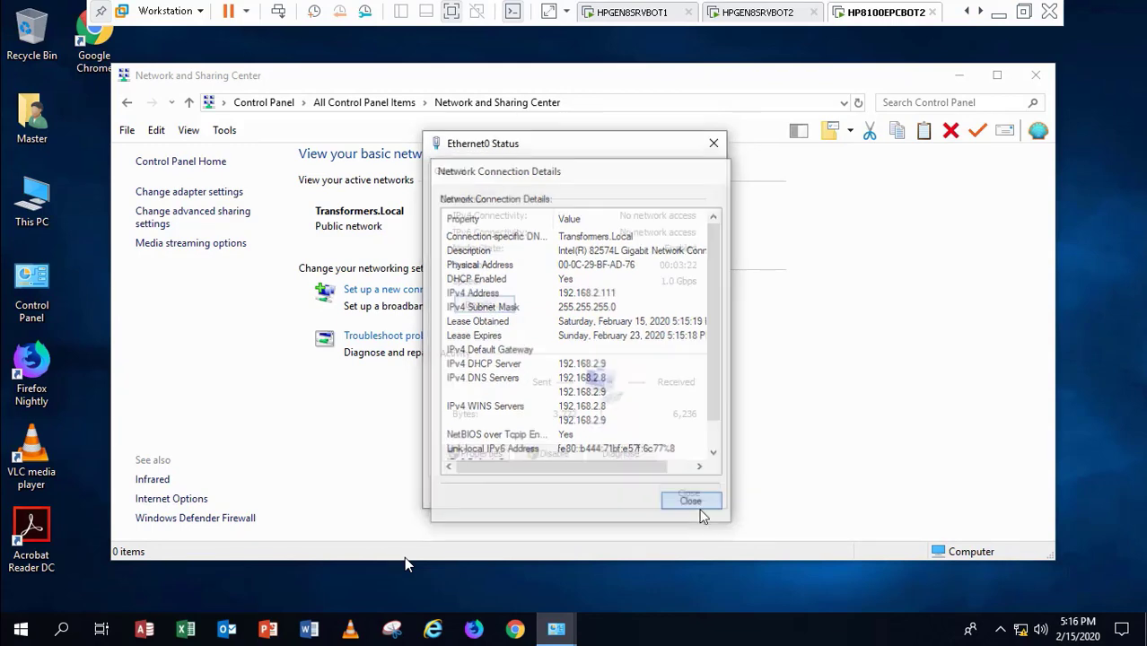
pyautogui.click(688, 493)
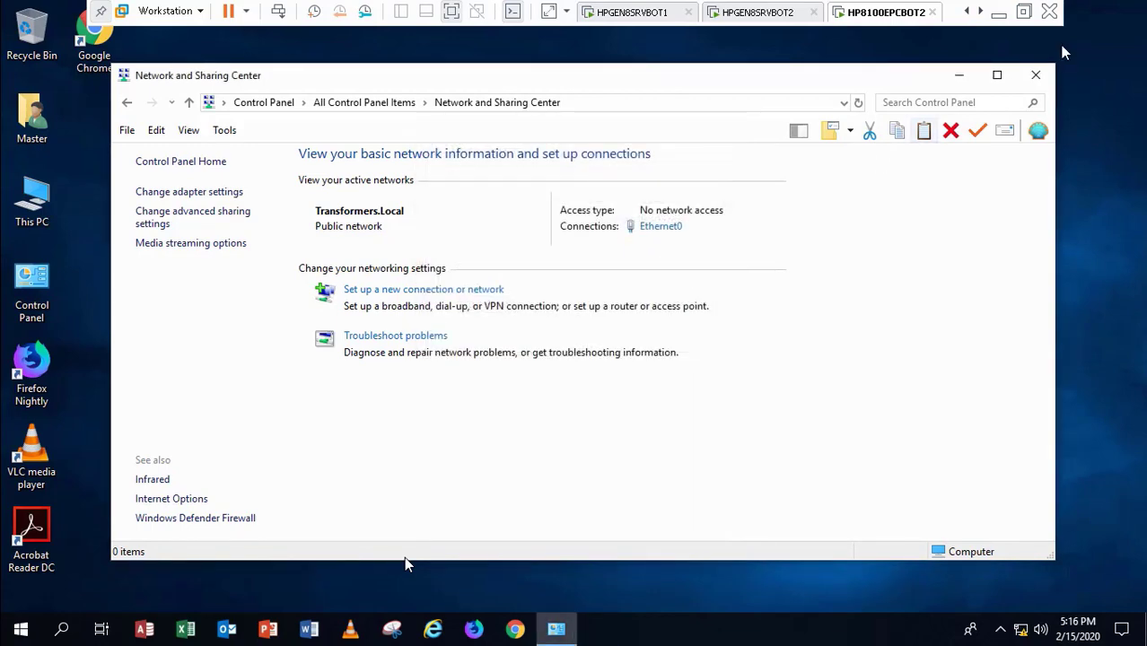
# Step: Close Network and Sharing Center and open This PC's Properties to view the System page
pyautogui.click(1044, 76)
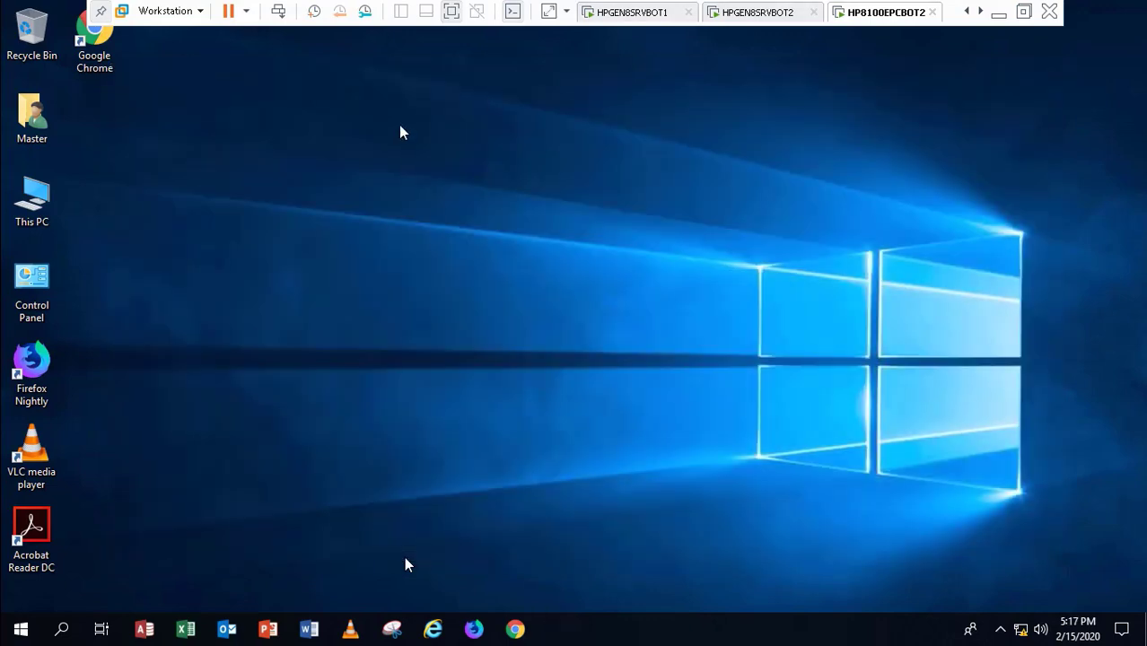
pyautogui.rightClick(32, 199)
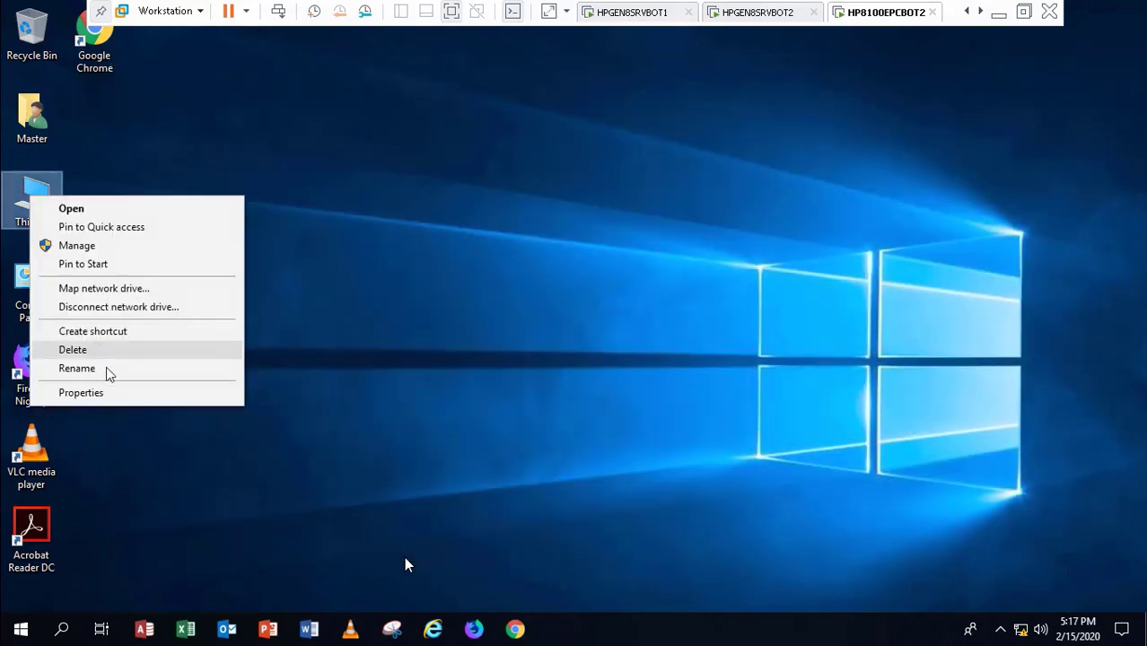
pyautogui.click(141, 395)
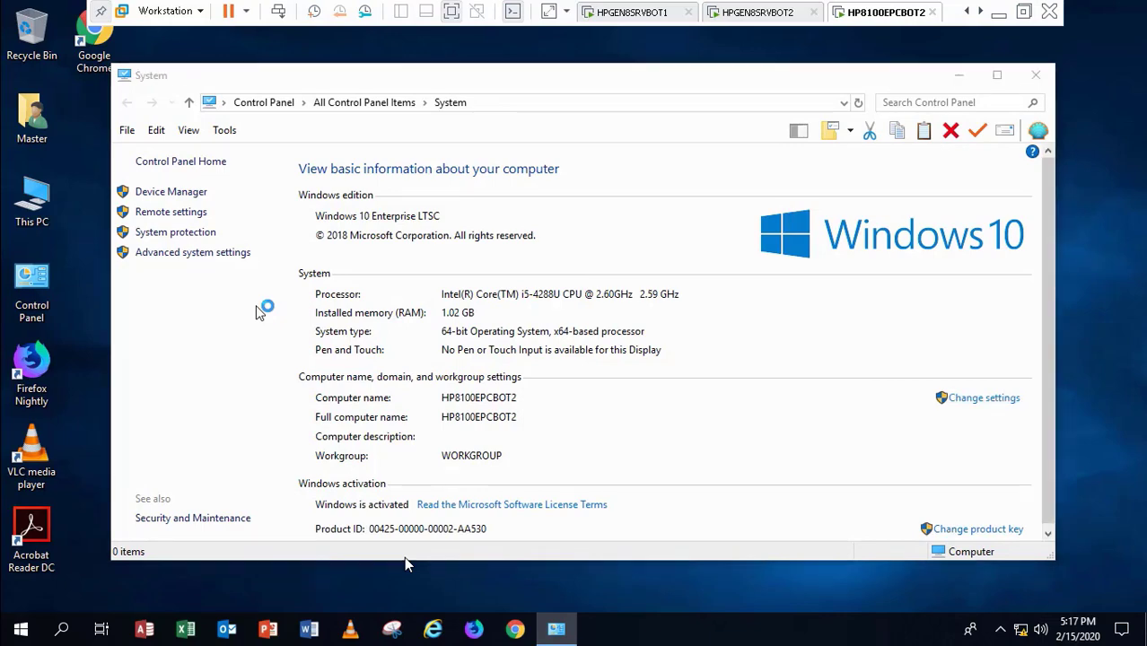
# Step: In the computer name settings, make HP8100EPCBOT2 a member of domain transformers.local
pyautogui.click(331, 295)
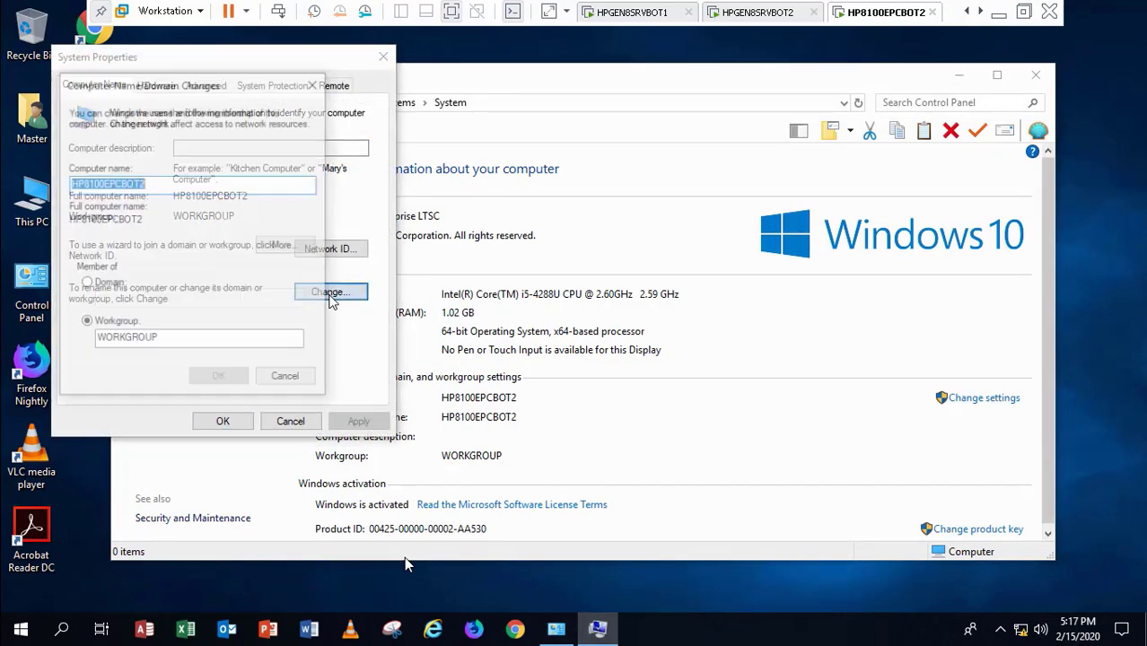
pyautogui.click(86, 283)
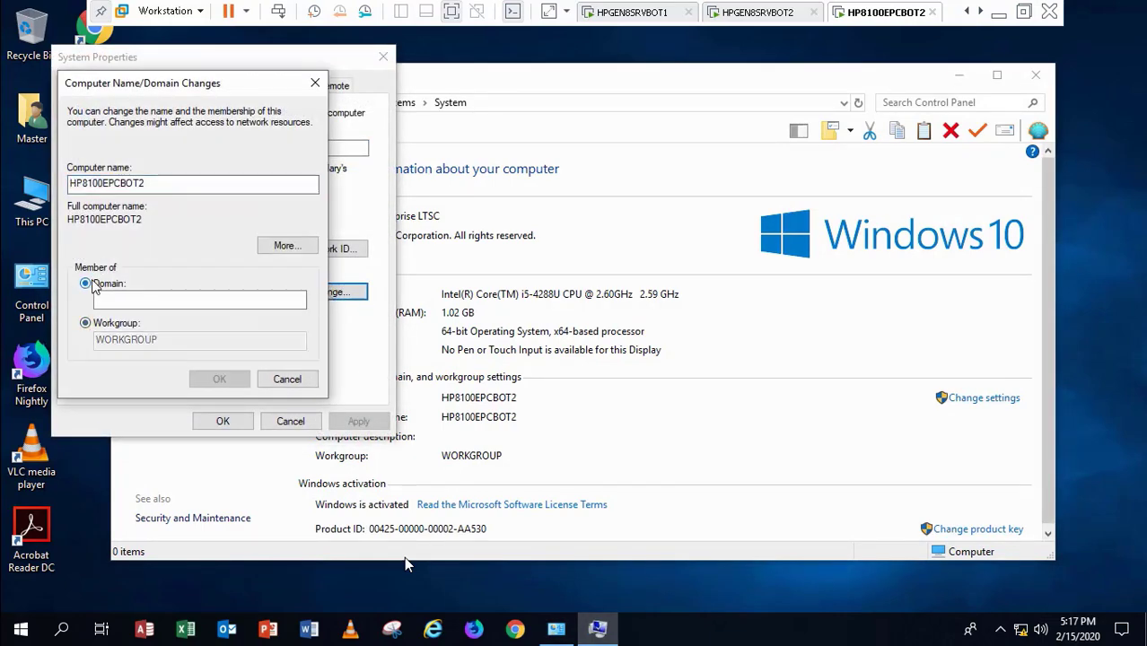
pyautogui.click(118, 300)
pyautogui.write('tra')
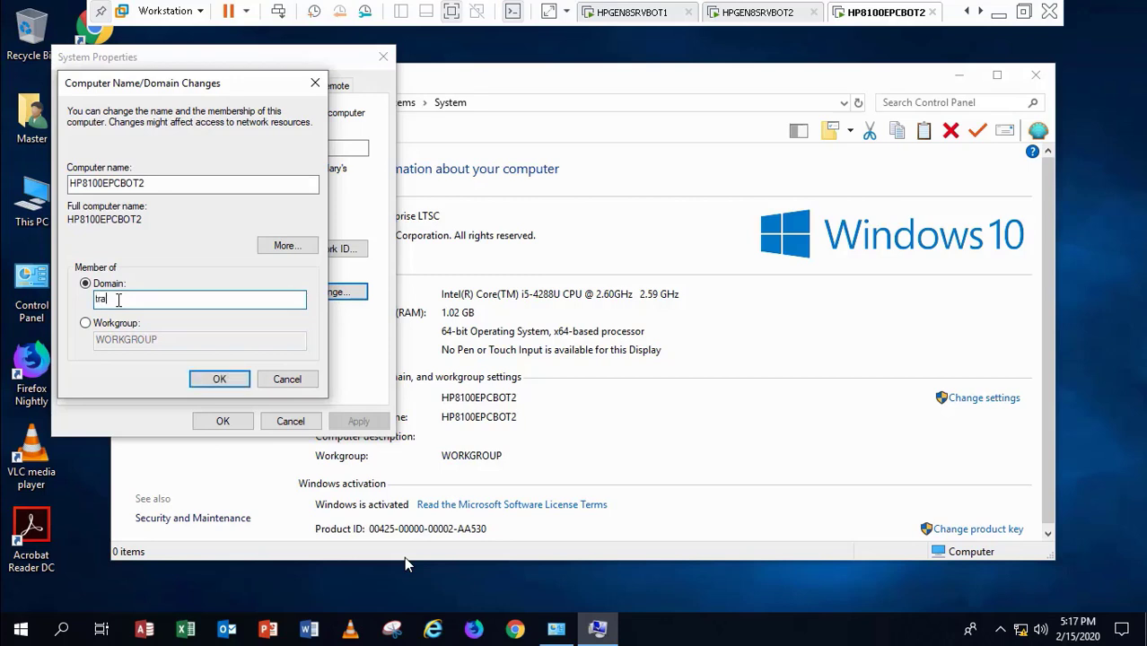
pyautogui.write('nsformers.local')
pyautogui.press('Return')
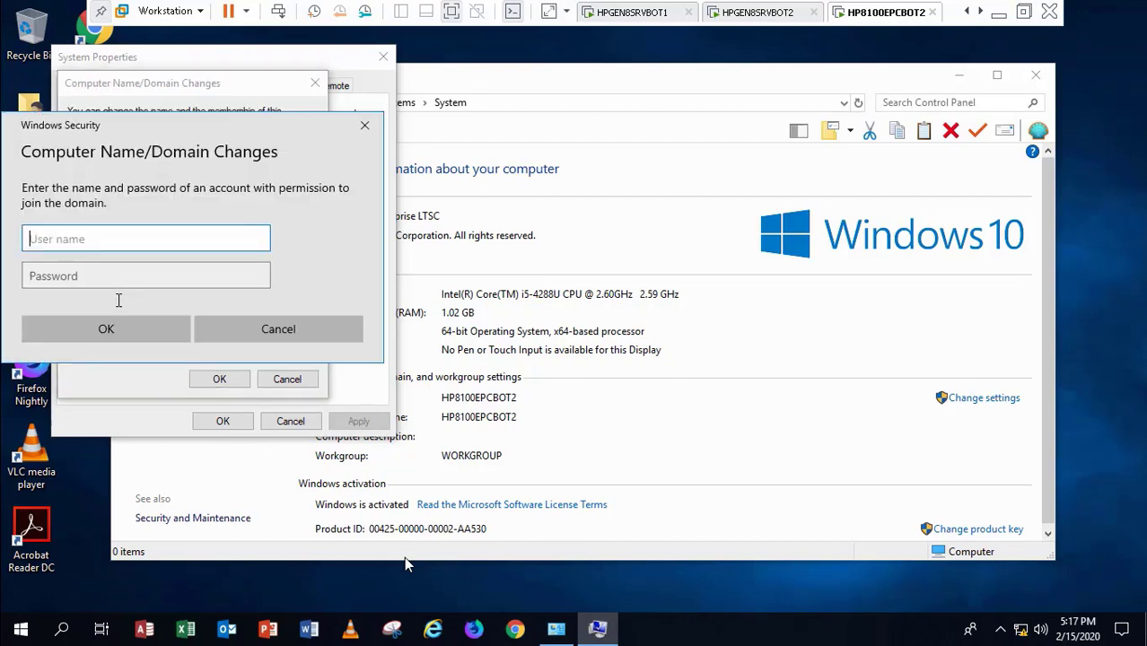
# Step: Authenticate with domain account credentials, acknowledge the welcome and restart notices, and restart now
pyautogui.press('Tab')
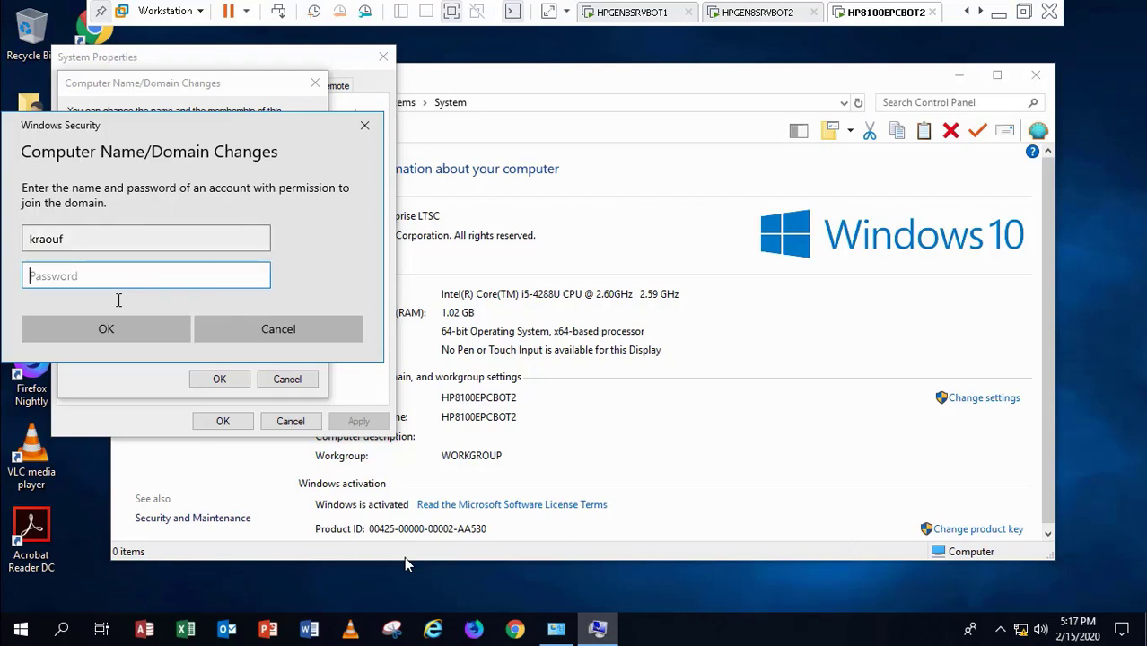
pyautogui.write('**********')
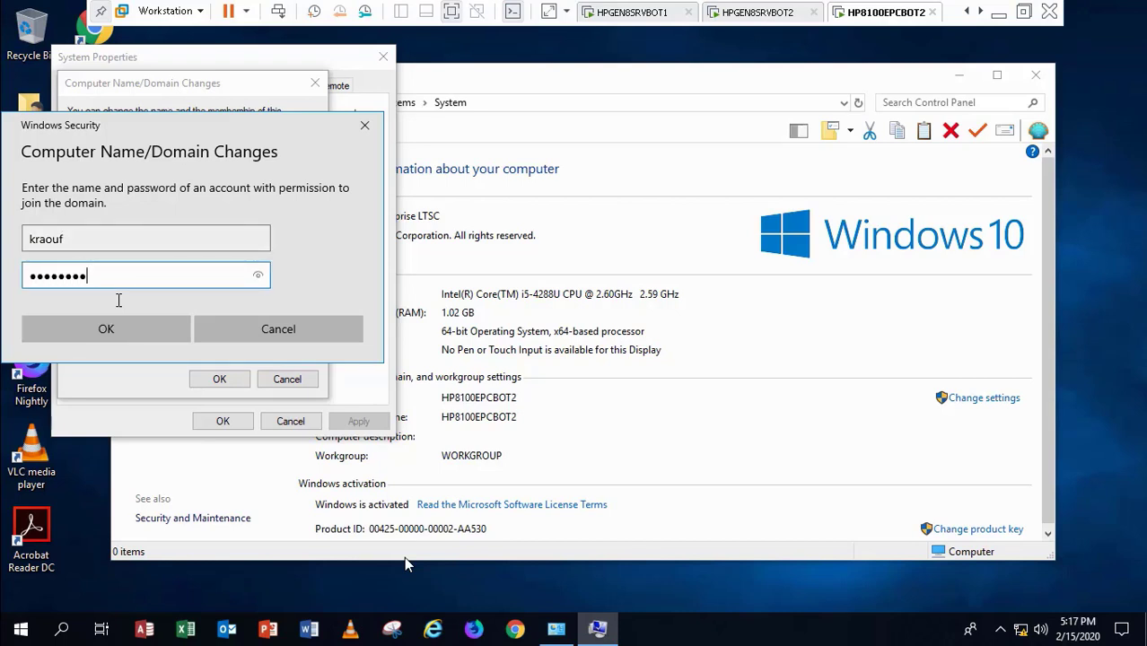
pyautogui.press('Return')
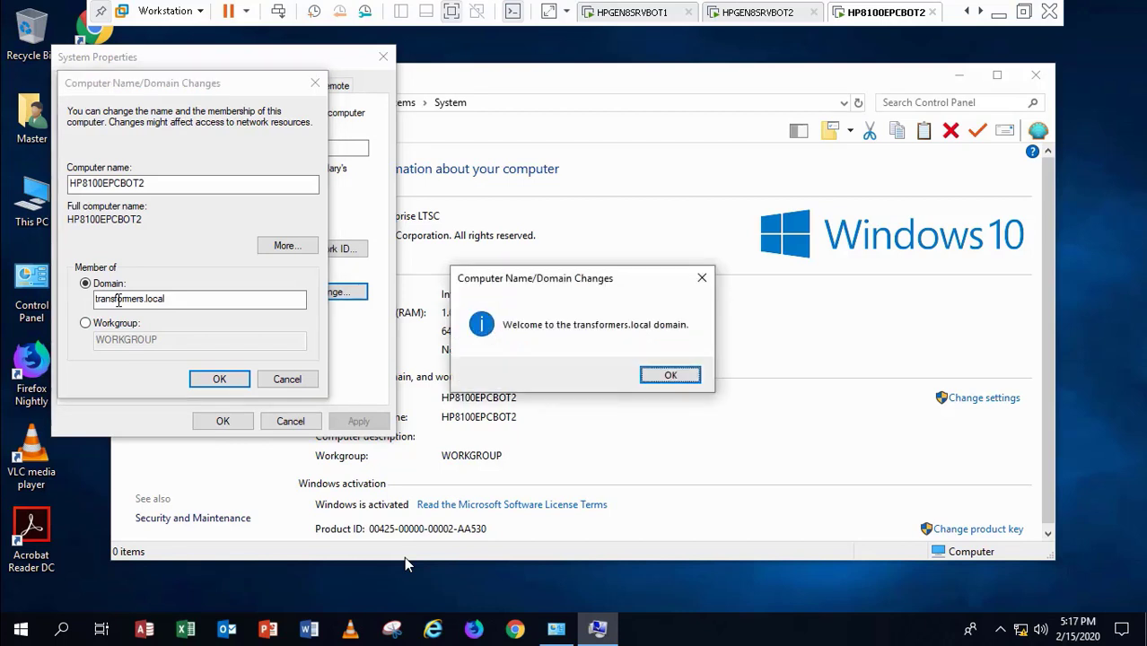
pyautogui.click(671, 376)
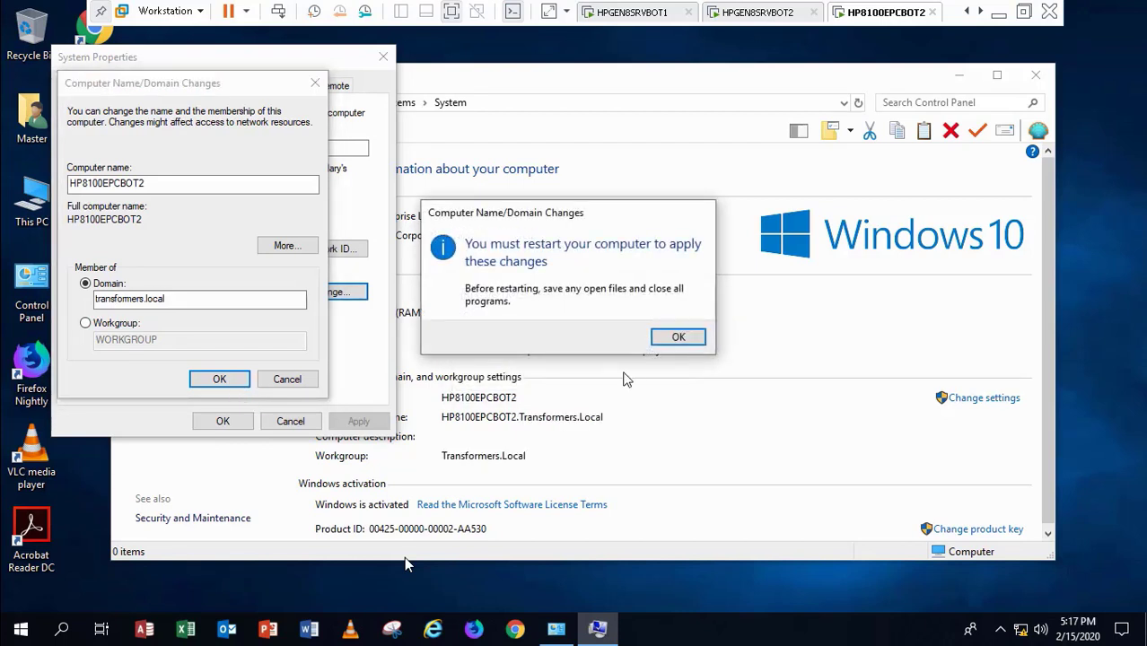
pyautogui.click(691, 339)
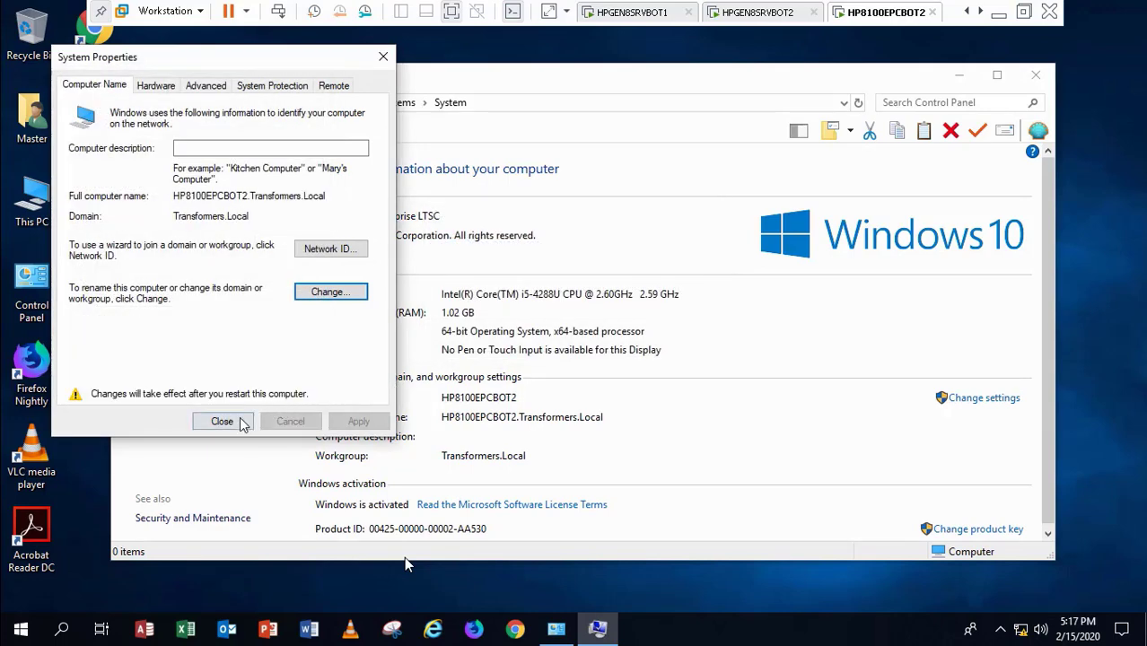
pyautogui.click(244, 423)
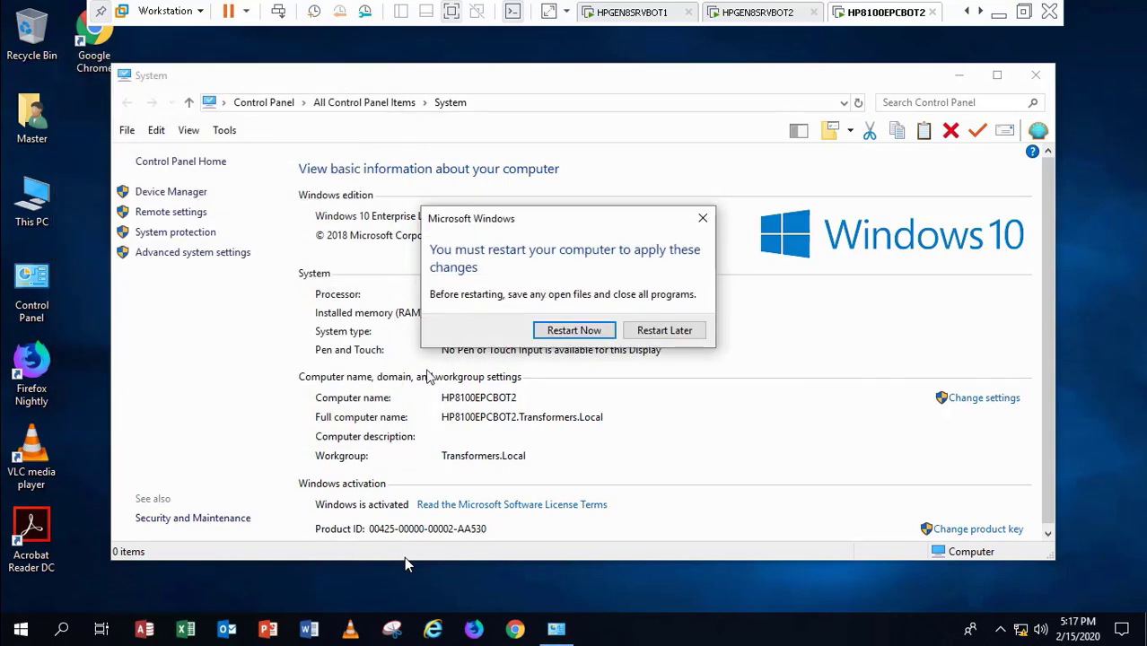
pyautogui.click(585, 332)
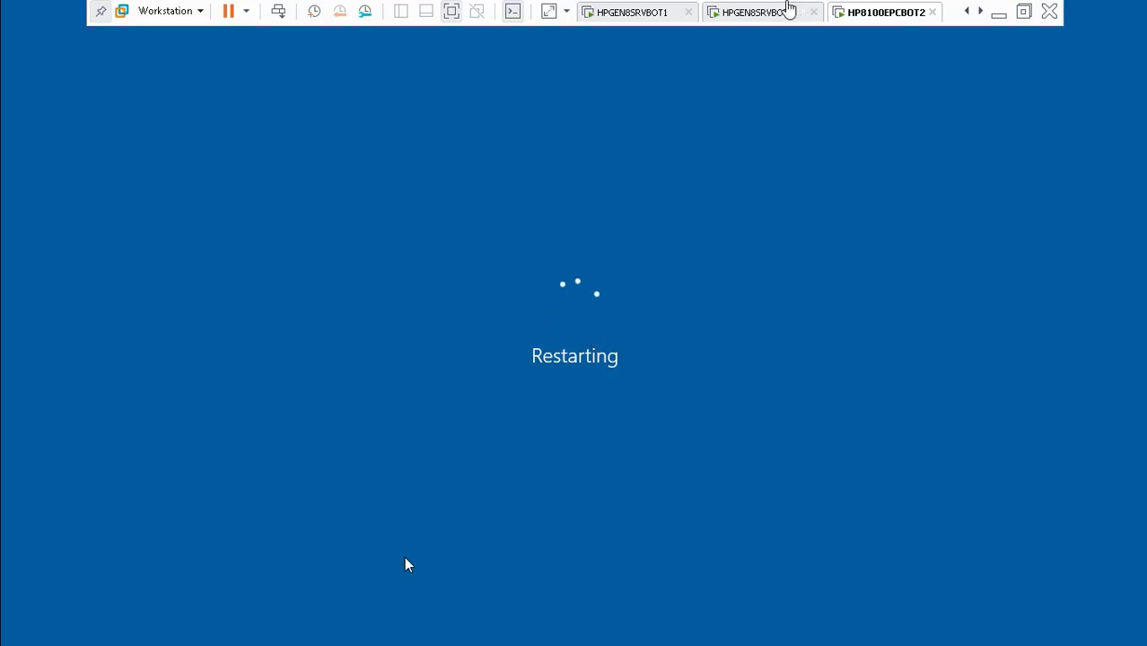
# Step: On HPGEN8SRVBOT2, minimize Transformers Console and browse to the D:\uevsettings SettingsPackages folder
pyautogui.click(782, 12)
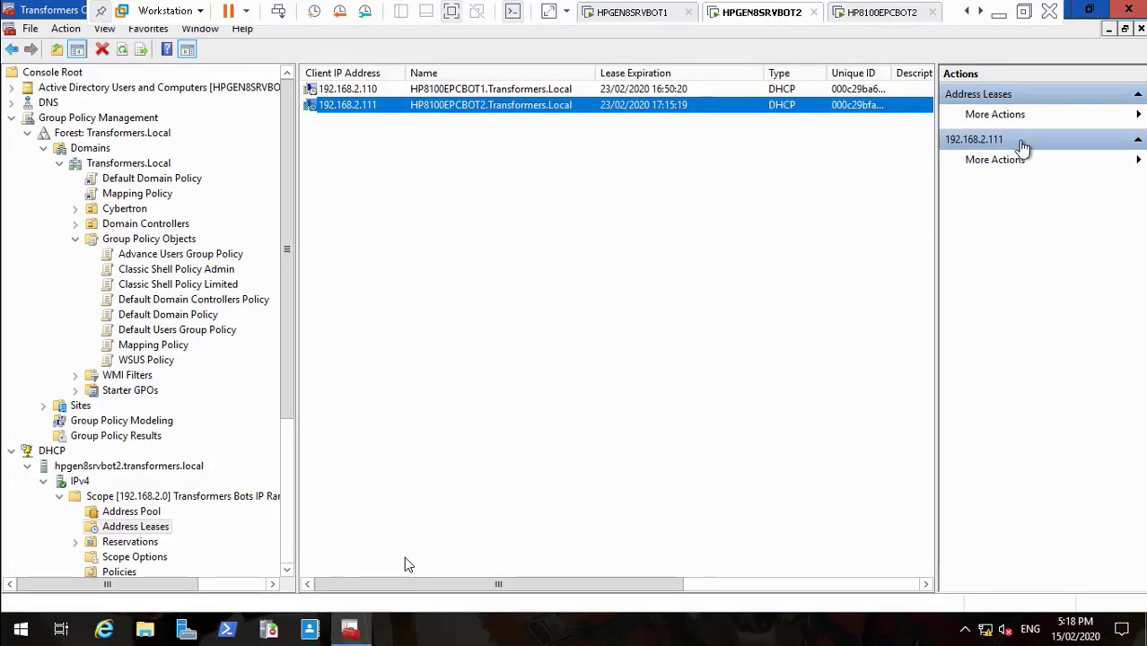
pyautogui.click(1089, 9)
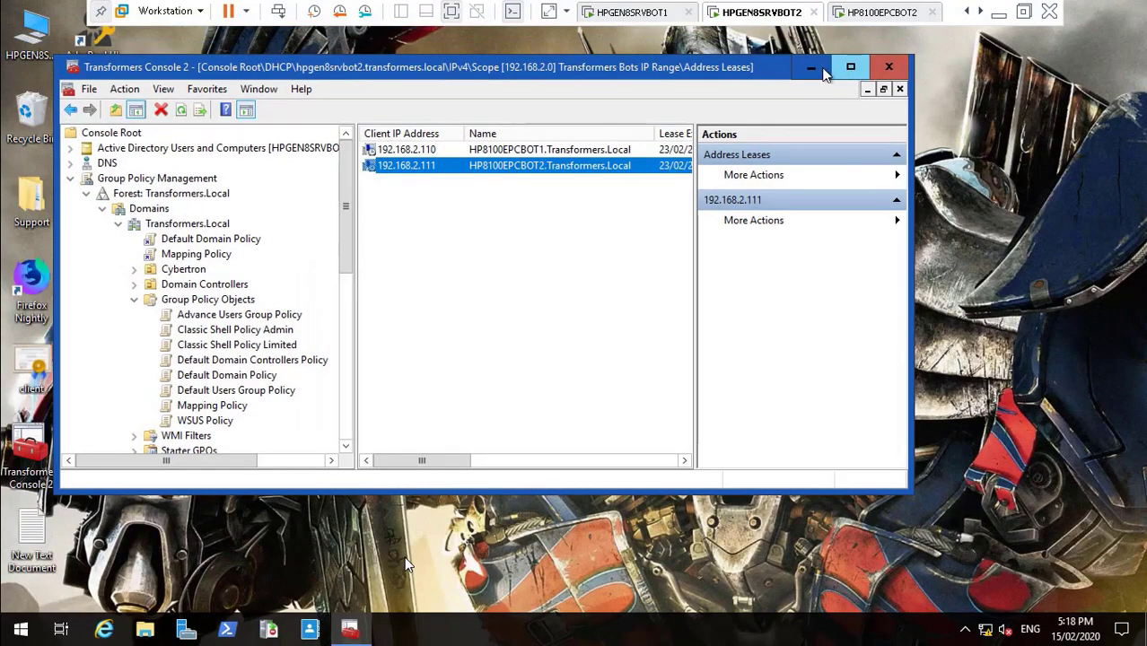
pyautogui.click(821, 70)
pyautogui.press('space')
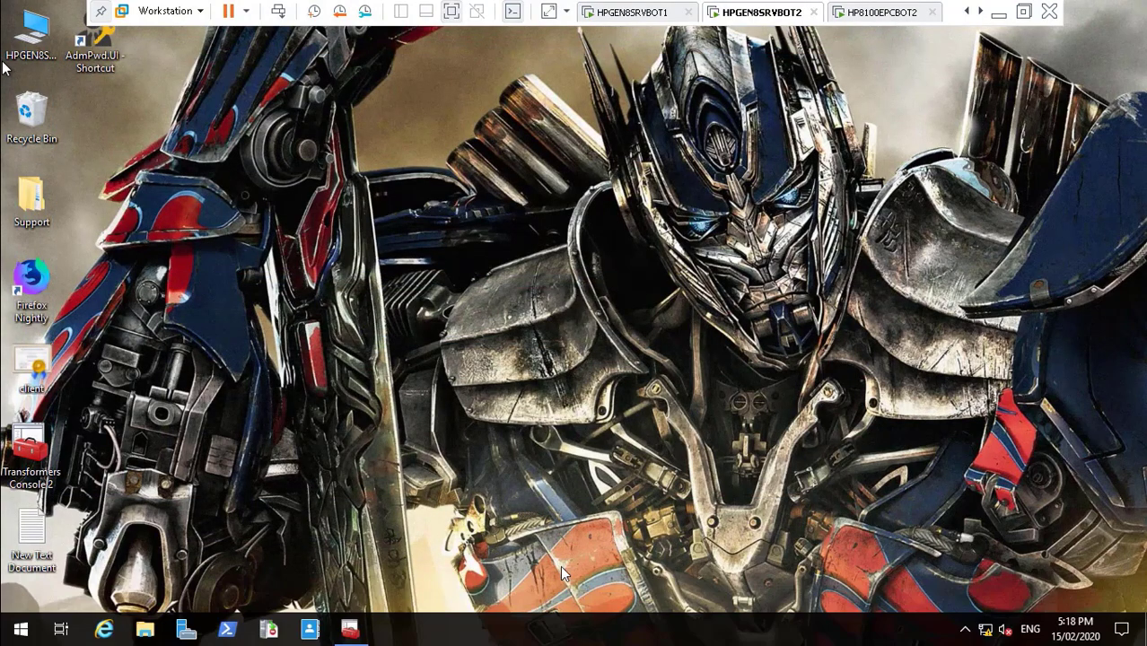
pyautogui.doubleClick(518, 409)
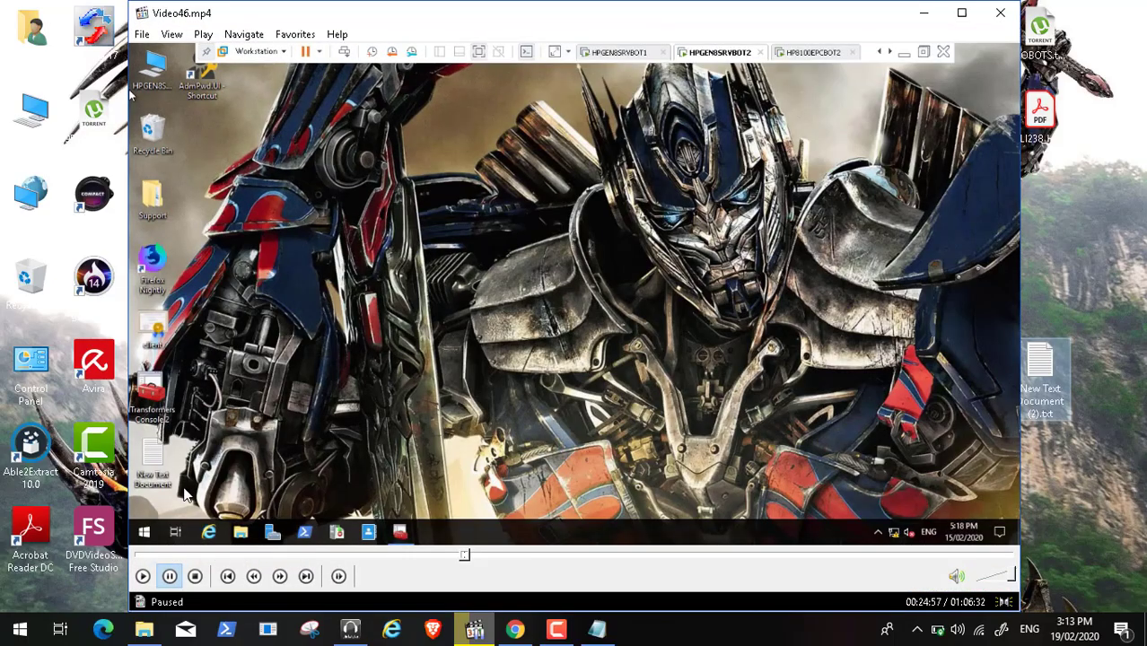
pyautogui.doubleClick(288, 354)
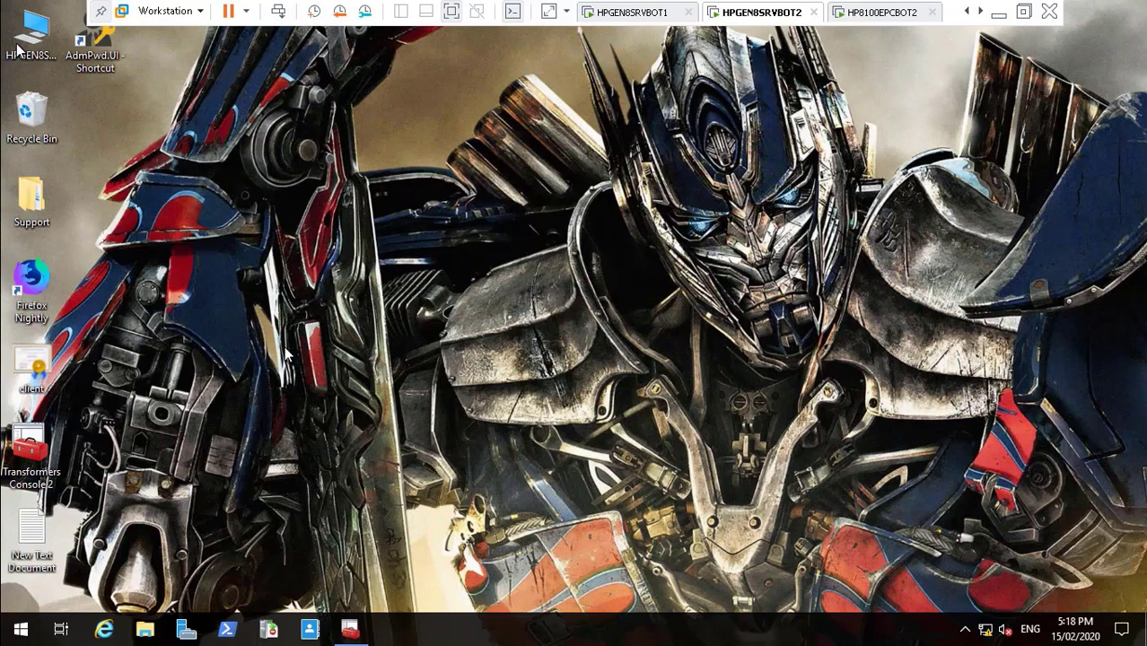
pyautogui.moveTo(232, 597)
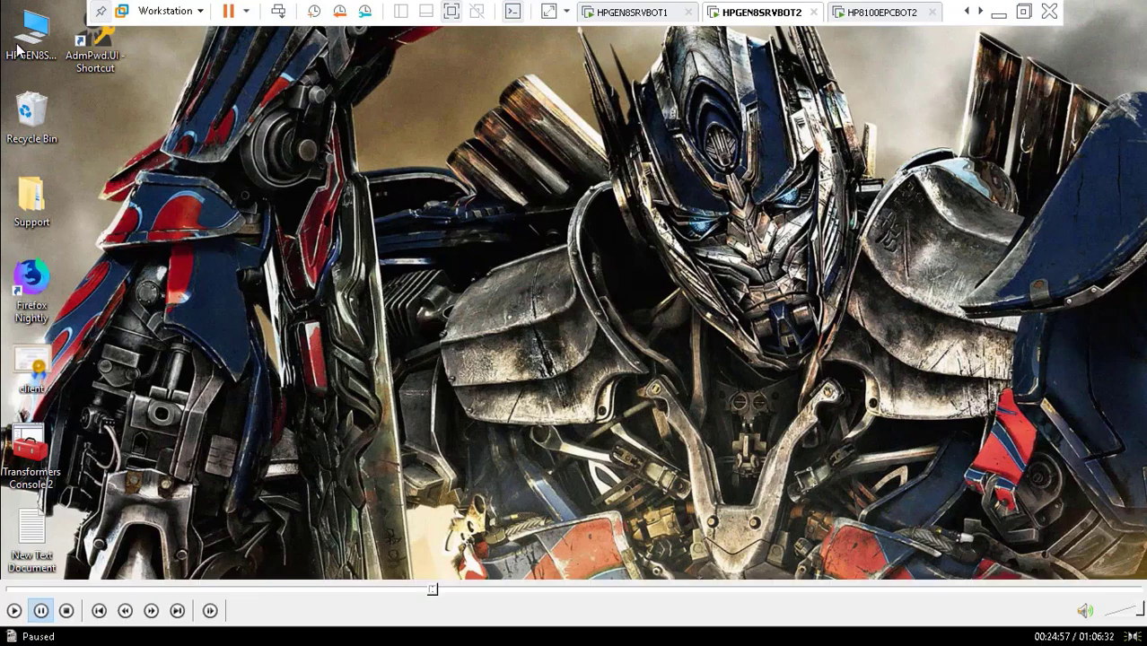
pyautogui.click(13, 611)
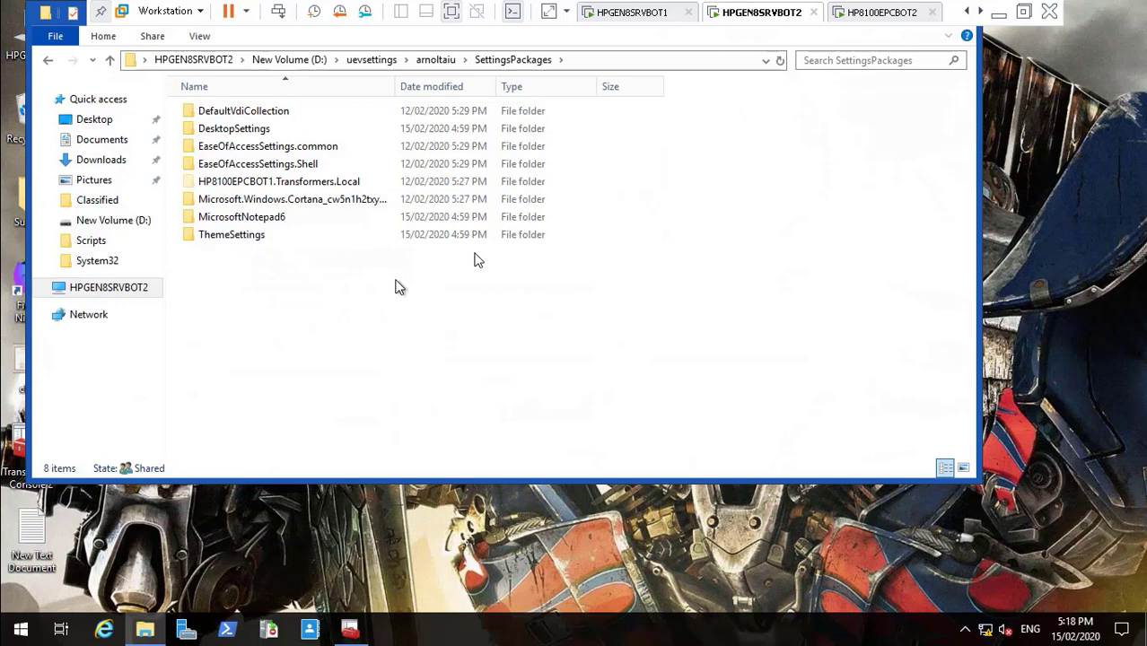
# Step: Bring the HPGEN8SRVBOT1 virtual machine tab to the front
pyautogui.click(14, 611)
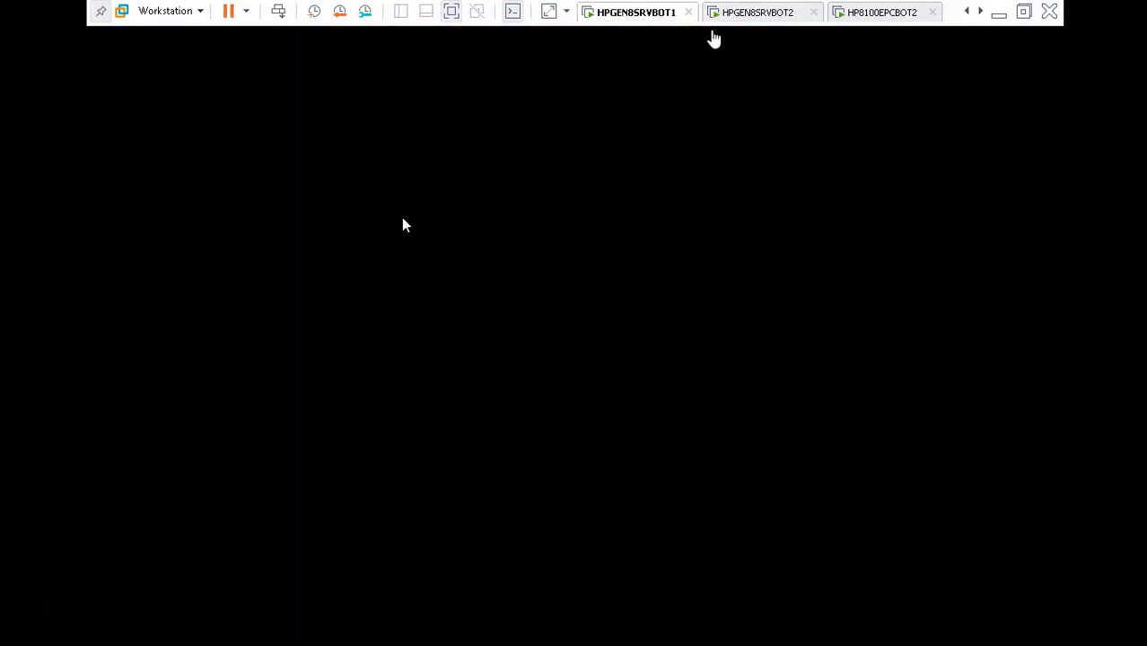
pyautogui.click(867, 12)
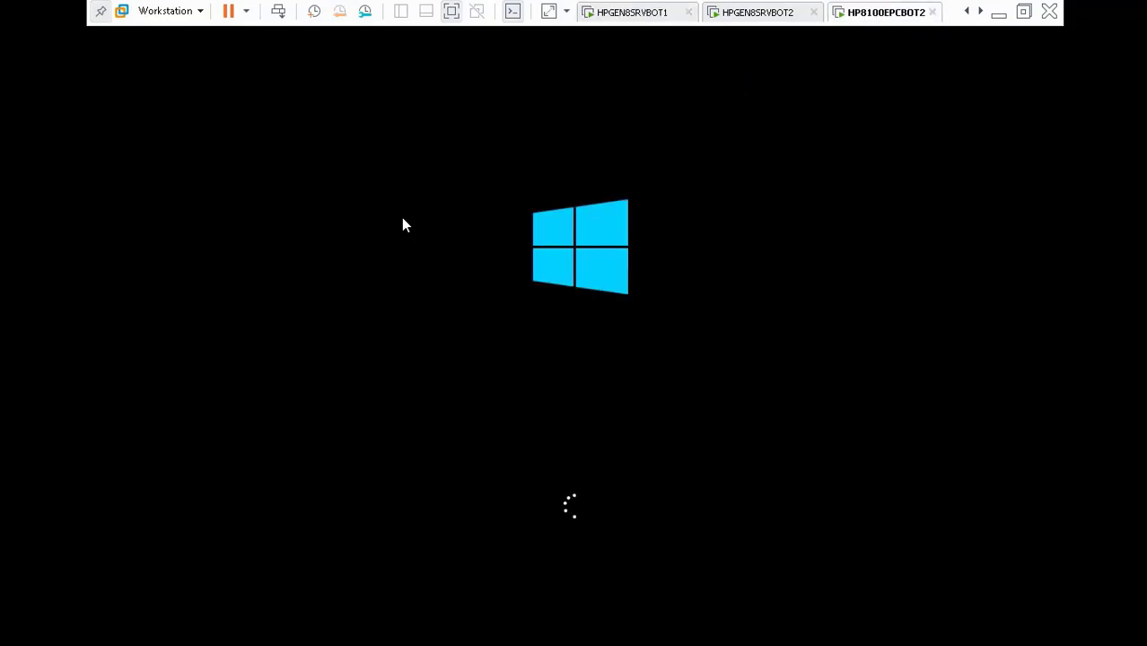
pyautogui.moveTo(287, 643)
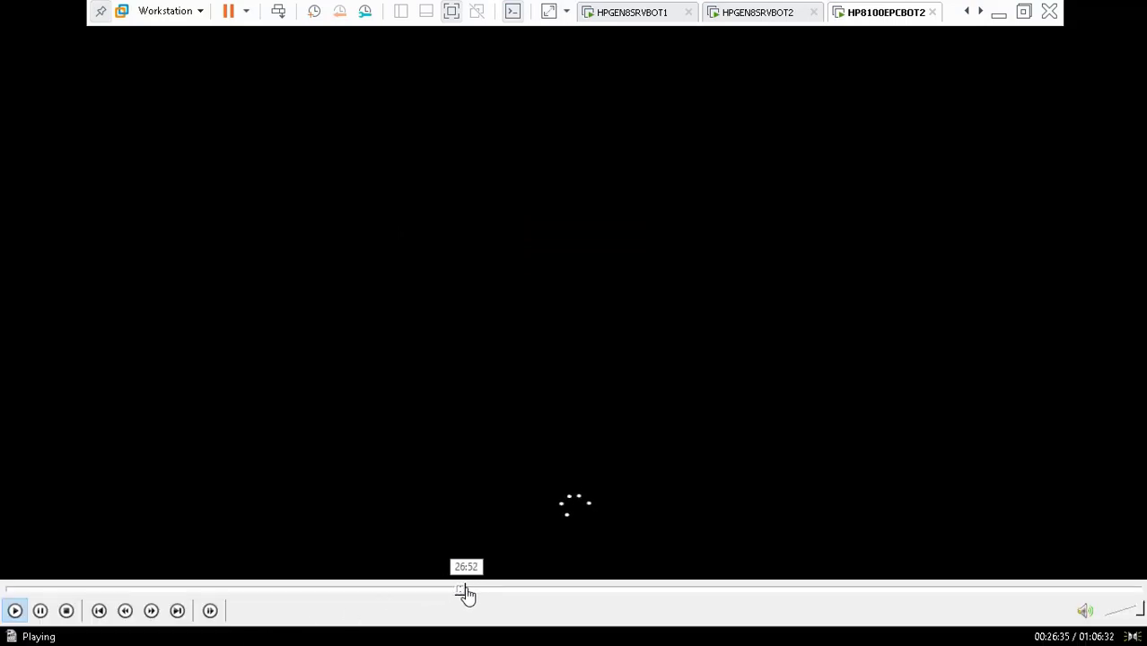
pyautogui.click(465, 591)
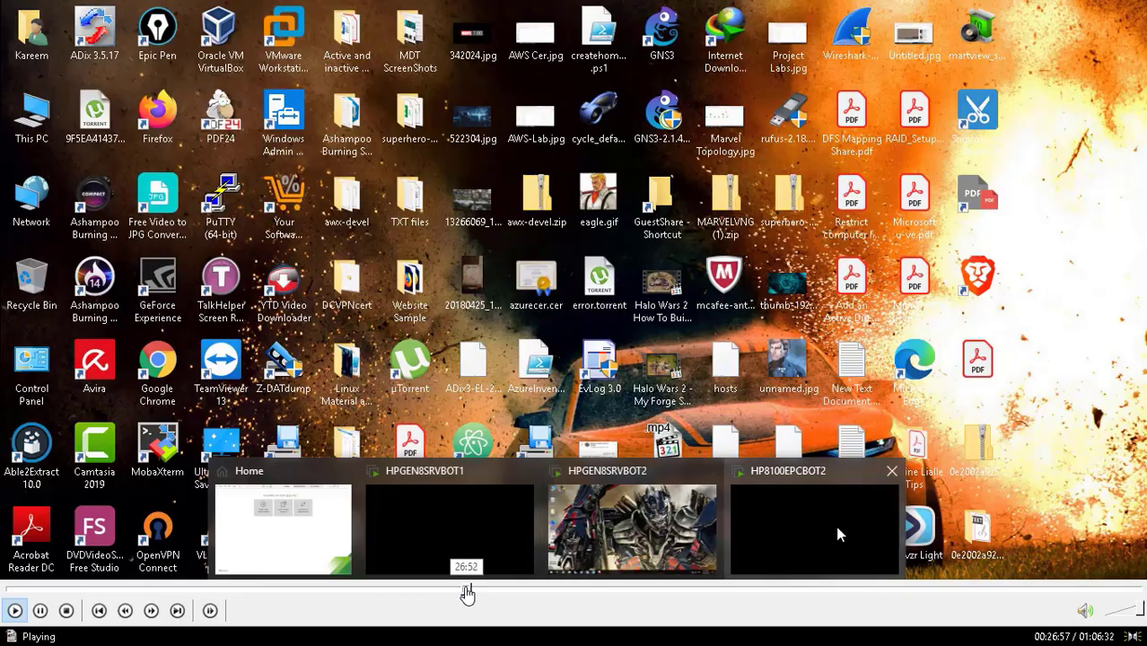
pyautogui.click(467, 593)
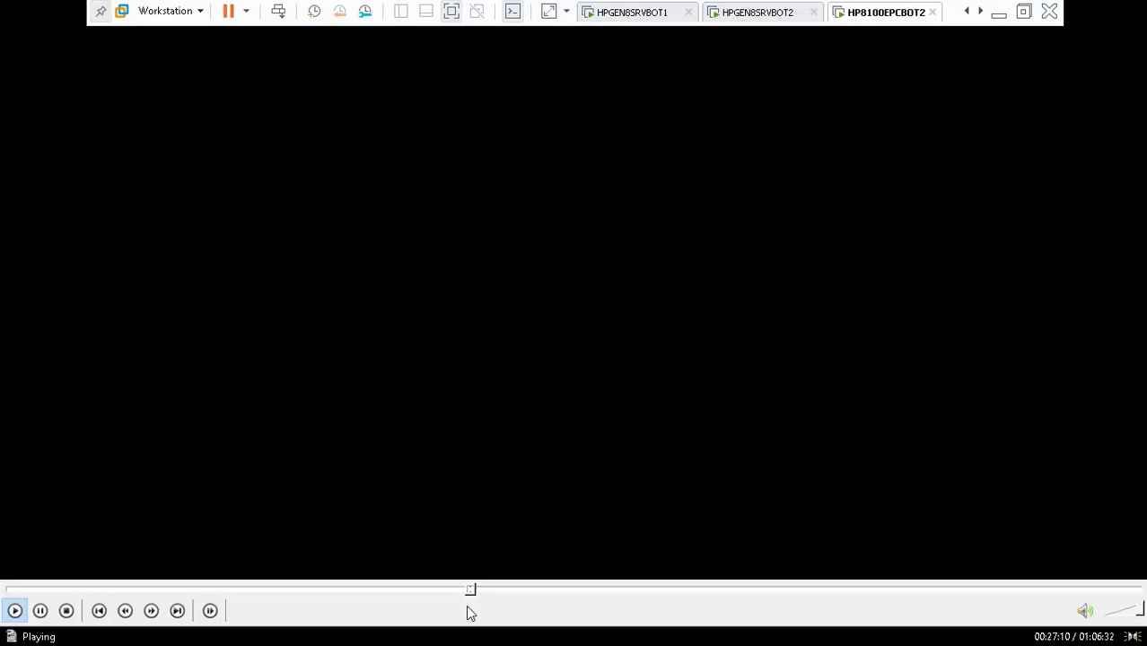
pyautogui.click(476, 590)
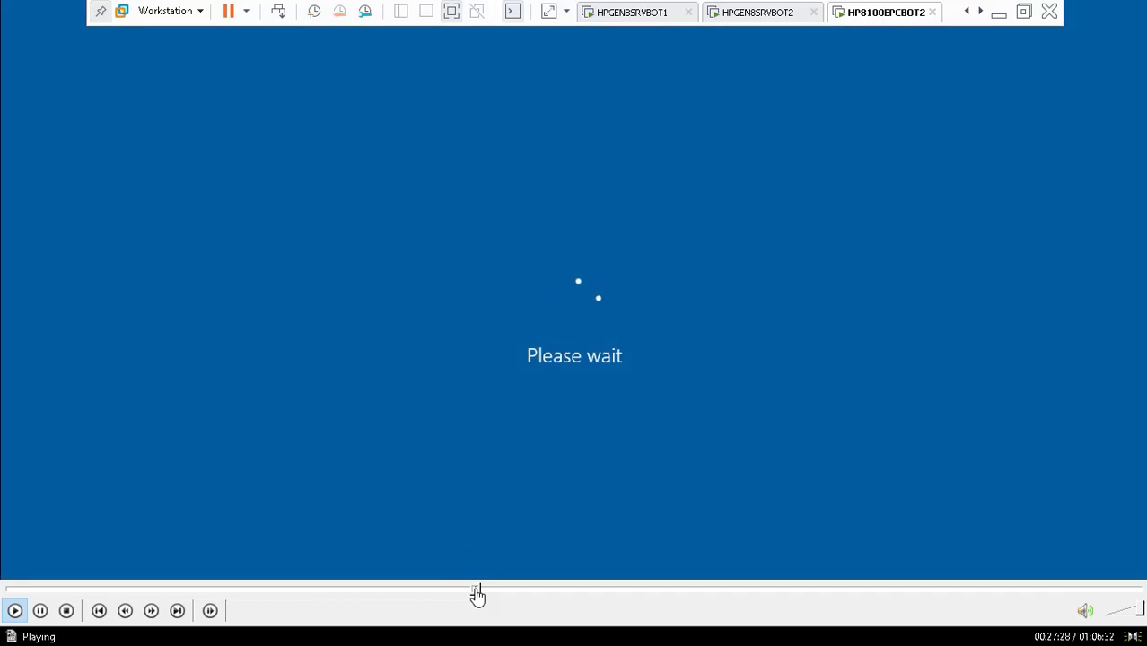
pyautogui.click(481, 592)
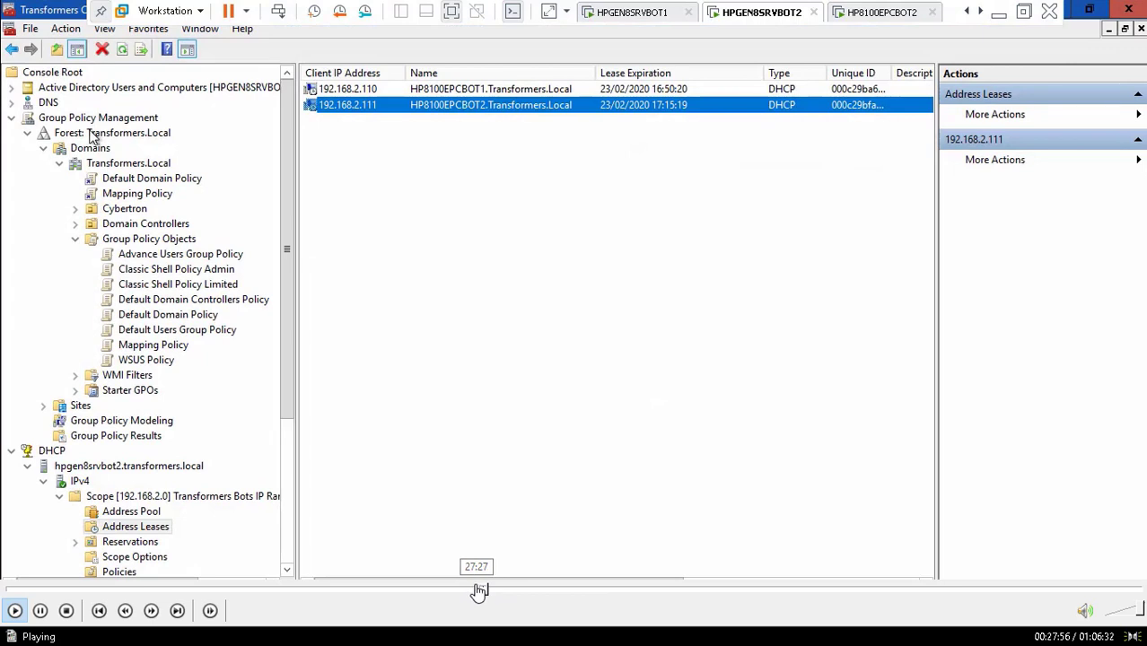
pyautogui.click(477, 591)
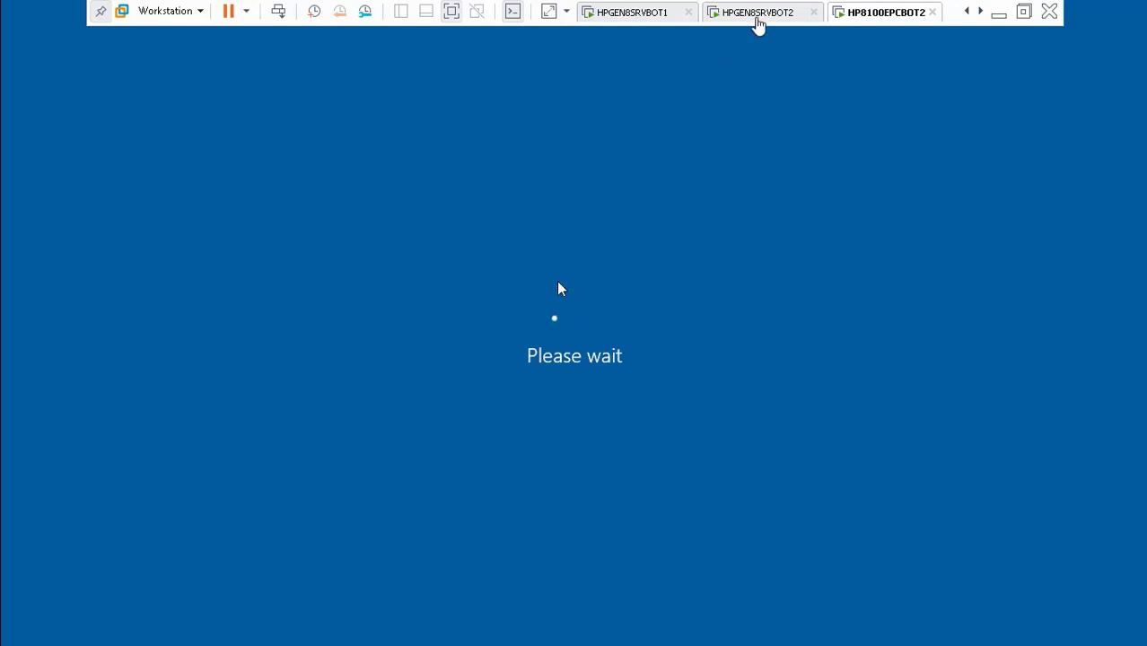
# Step: On HPGEN8SRVBOT2, maximize Transformers Console 2 and browse to the Cybertron > Compbot OU
pyautogui.click(758, 12)
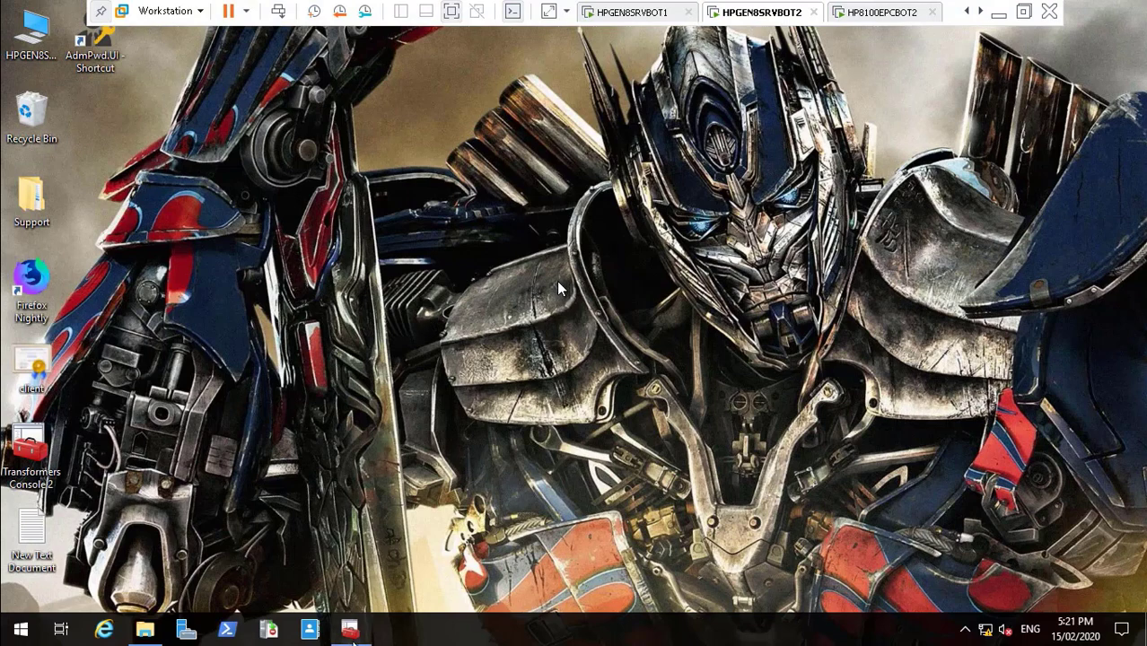
pyautogui.click(350, 628)
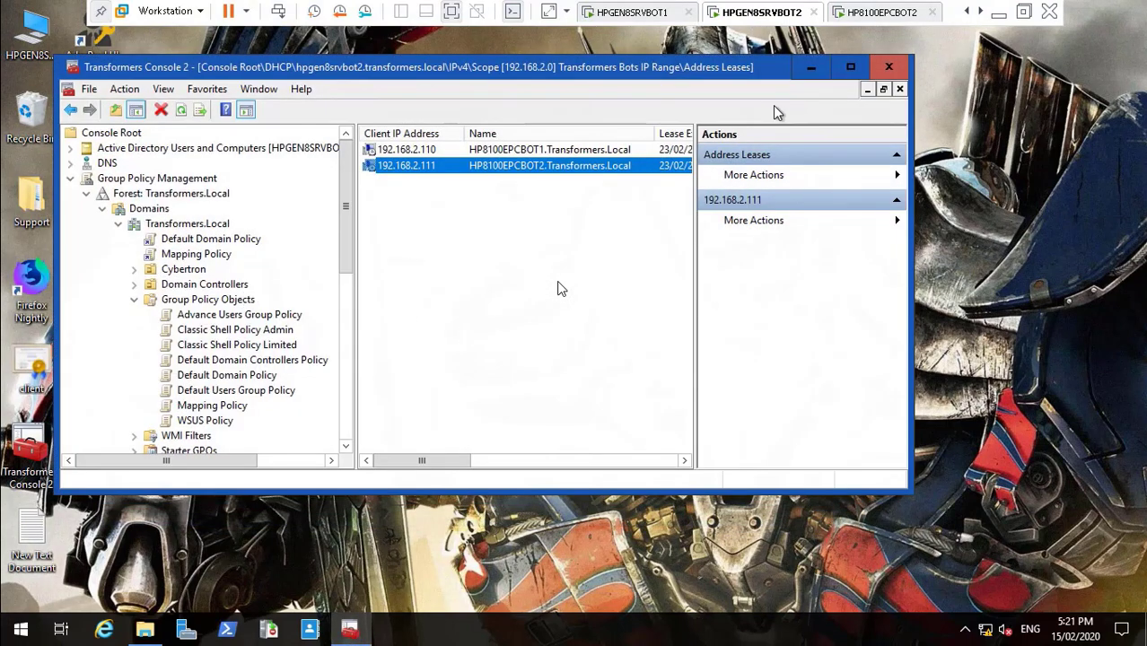
pyautogui.click(849, 69)
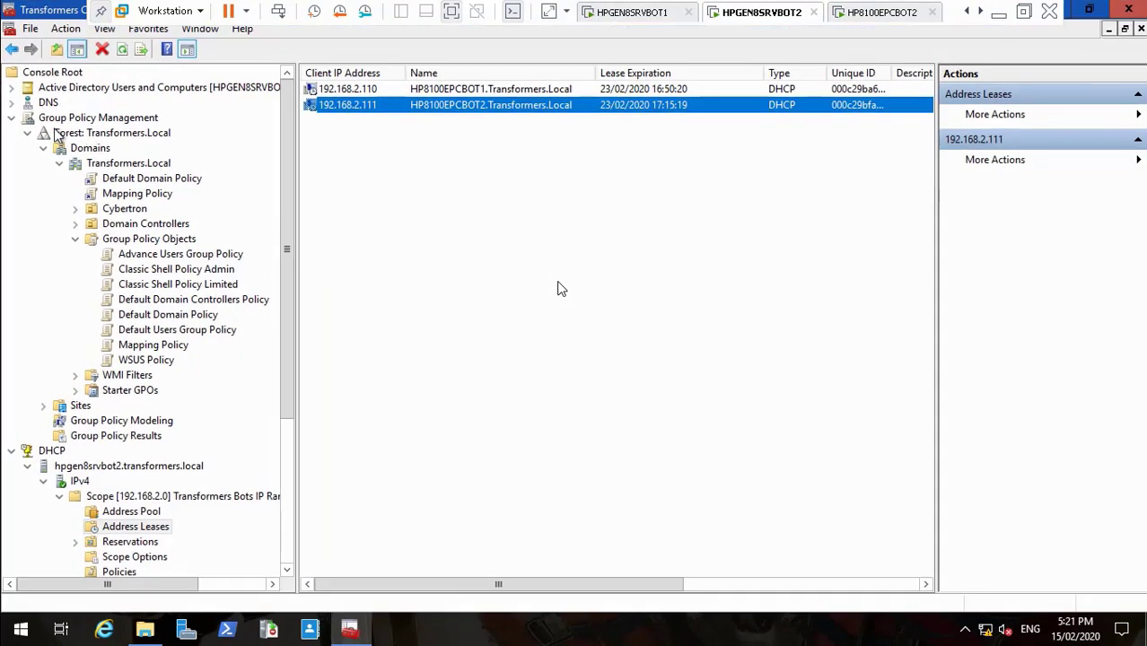
pyautogui.click(12, 87)
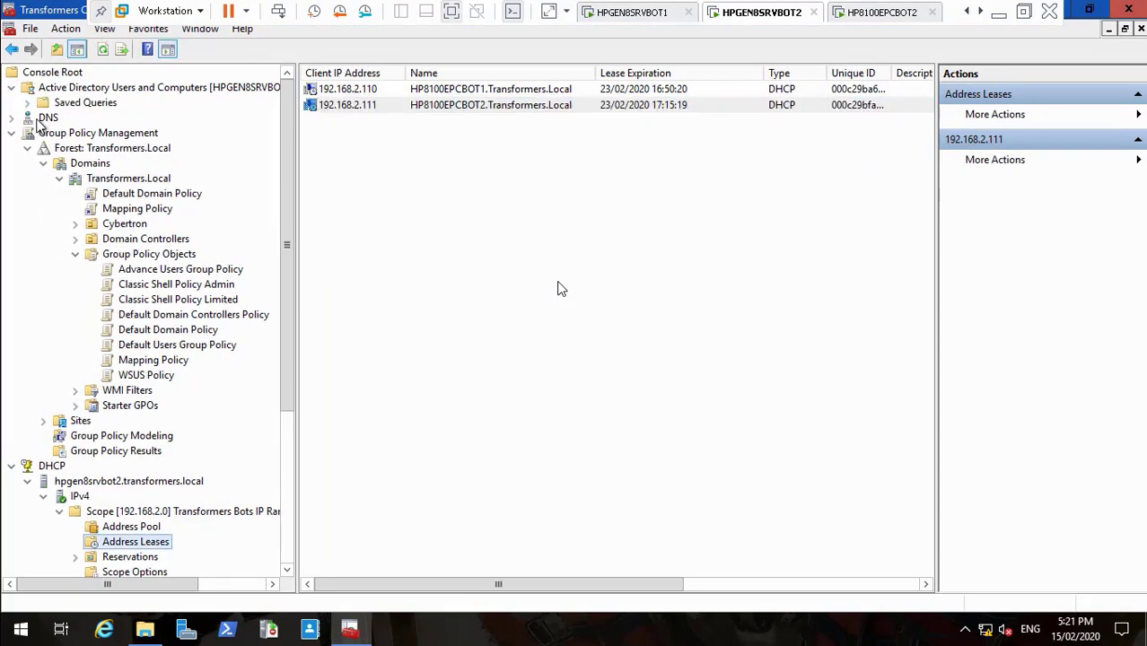
pyautogui.click(27, 118)
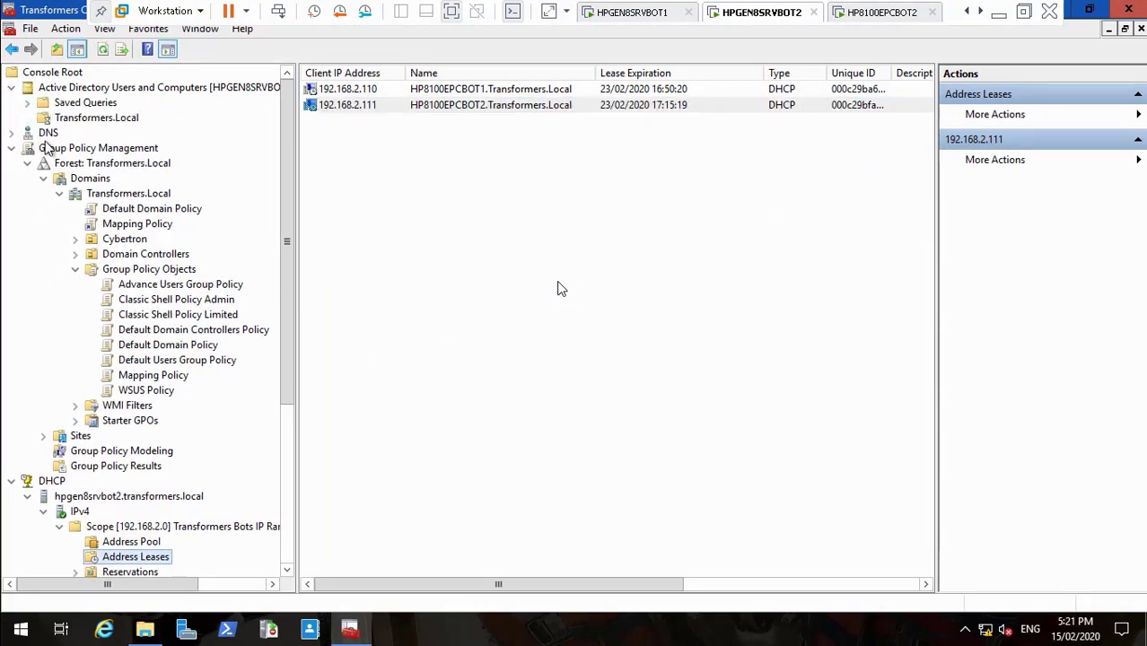
pyautogui.click(44, 163)
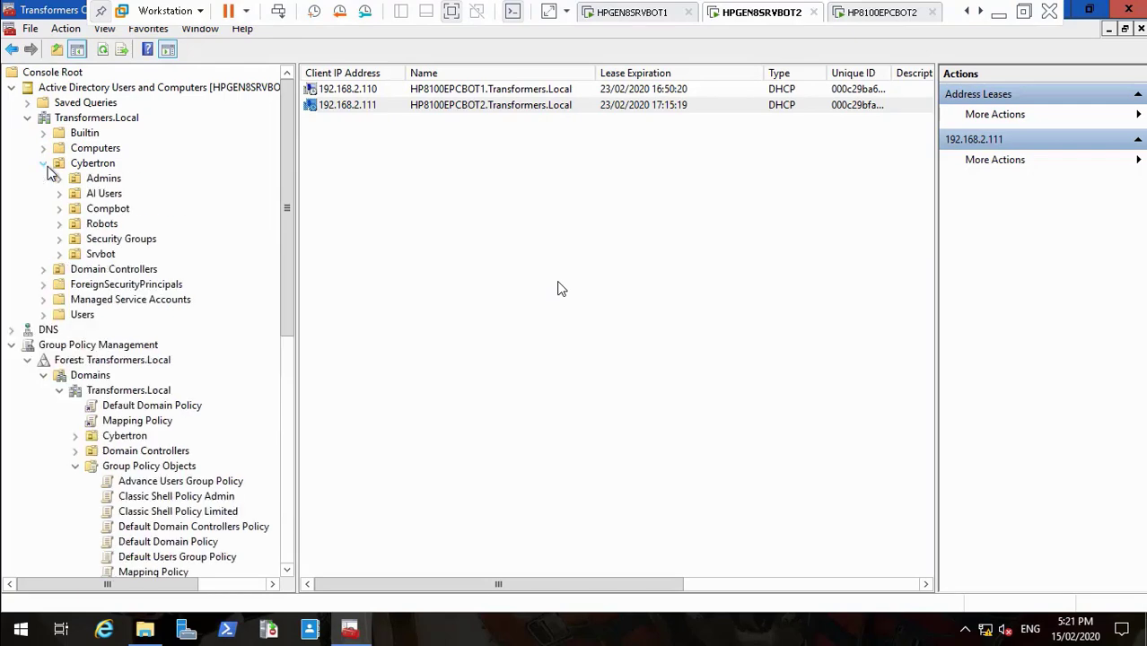
pyautogui.click(108, 209)
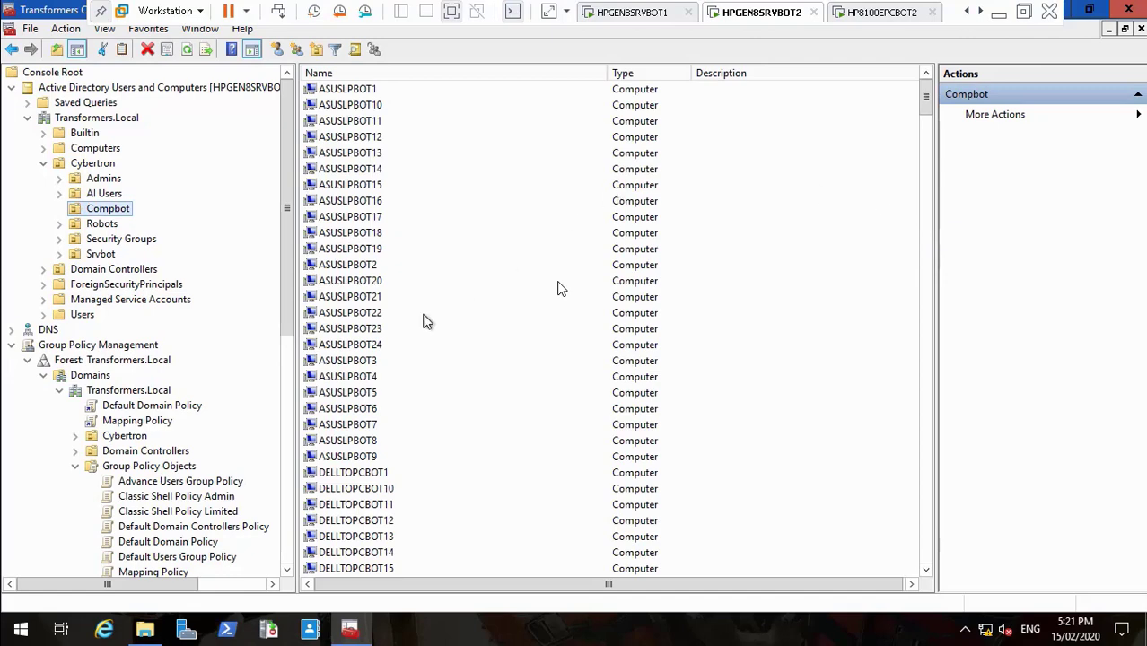
pyautogui.click(395, 318)
pyautogui.write('hp7')
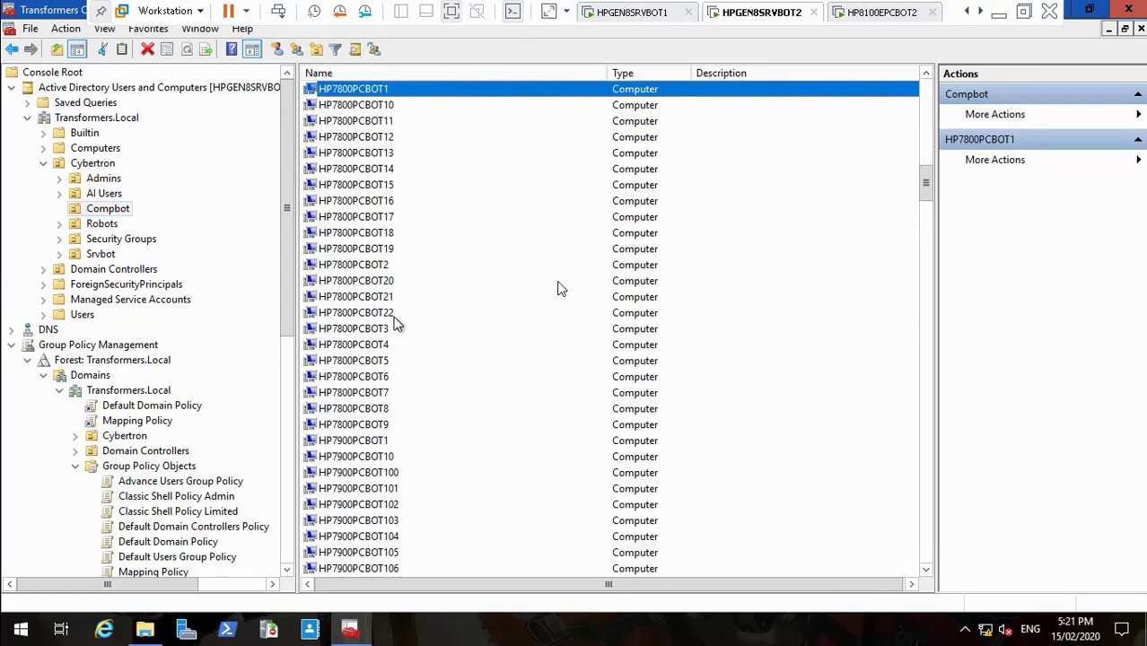
# Step: Enable View > Advanced Features and reopen the Compbot computer list
pyautogui.click(104, 28)
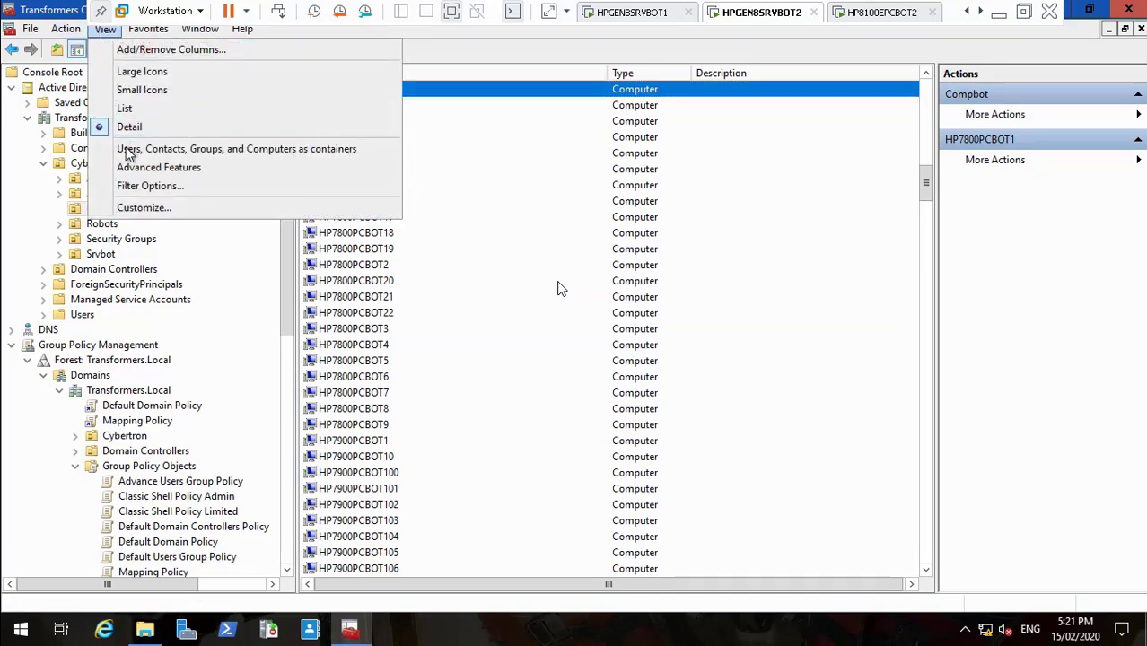
pyautogui.click(203, 169)
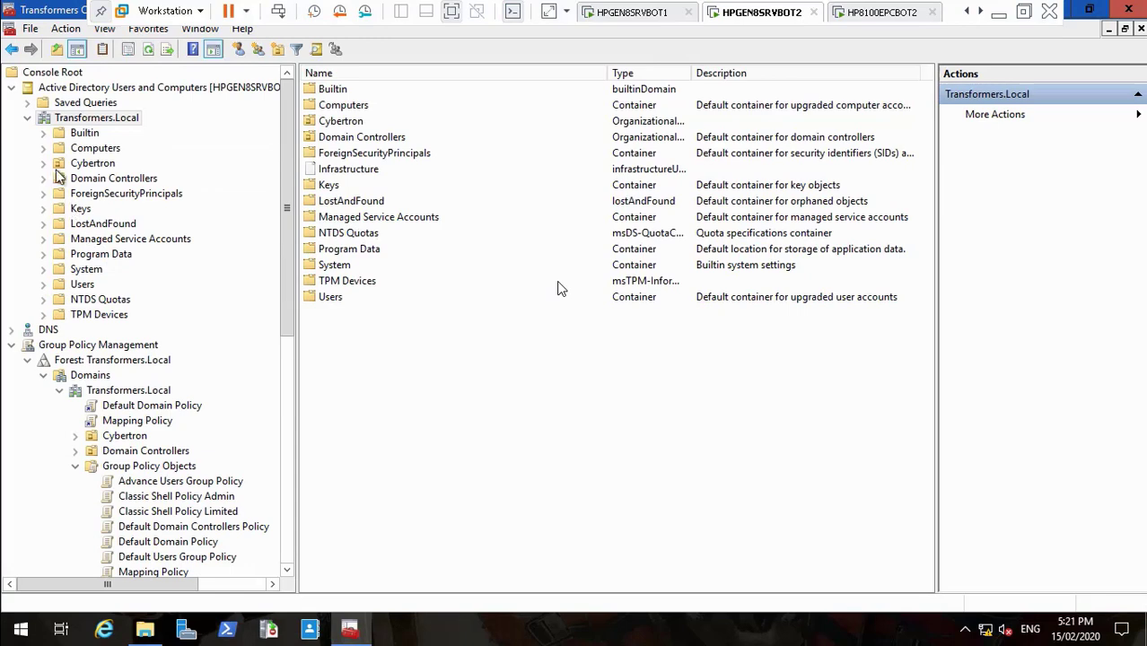
pyautogui.click(43, 163)
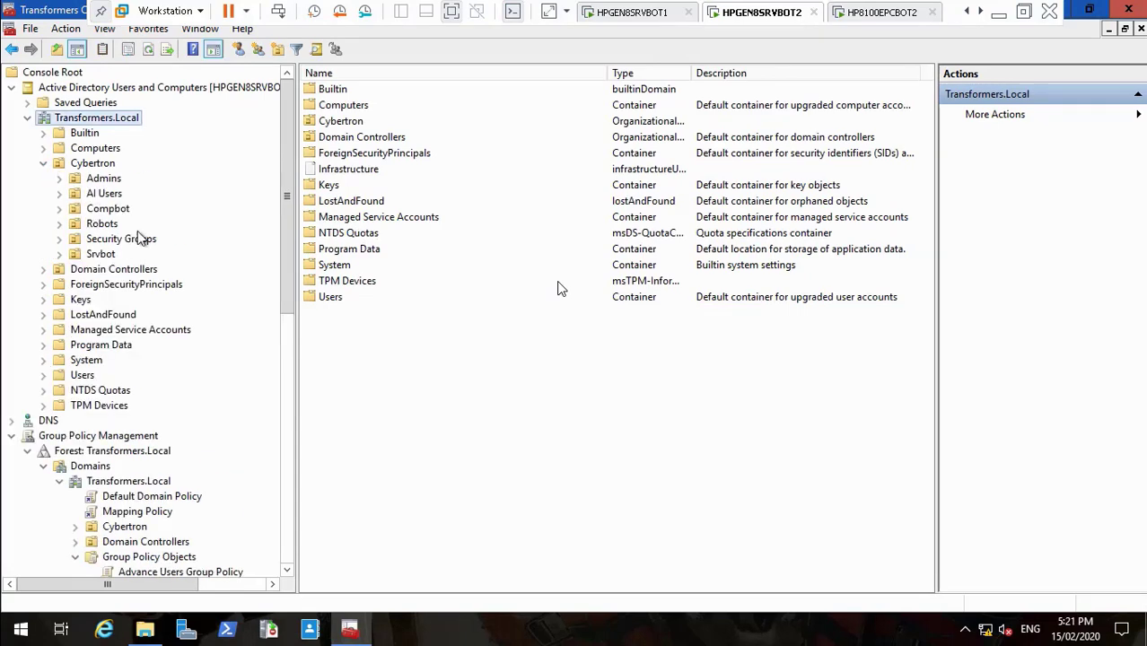
pyautogui.click(108, 209)
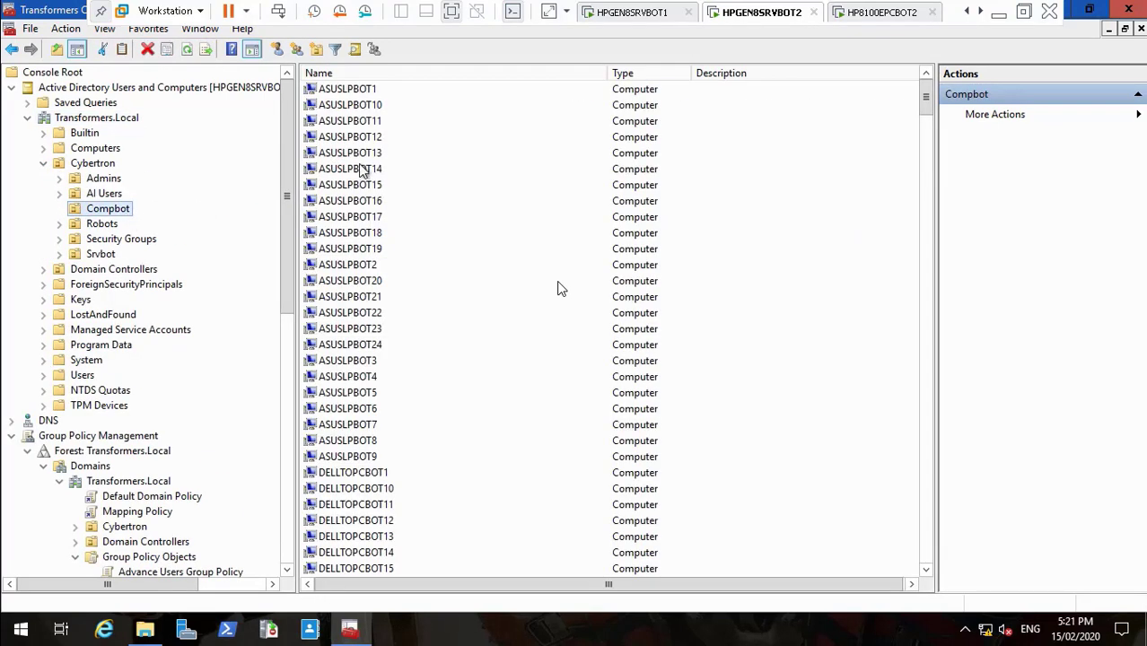
pyautogui.click(354, 218)
pyautogui.press('h')
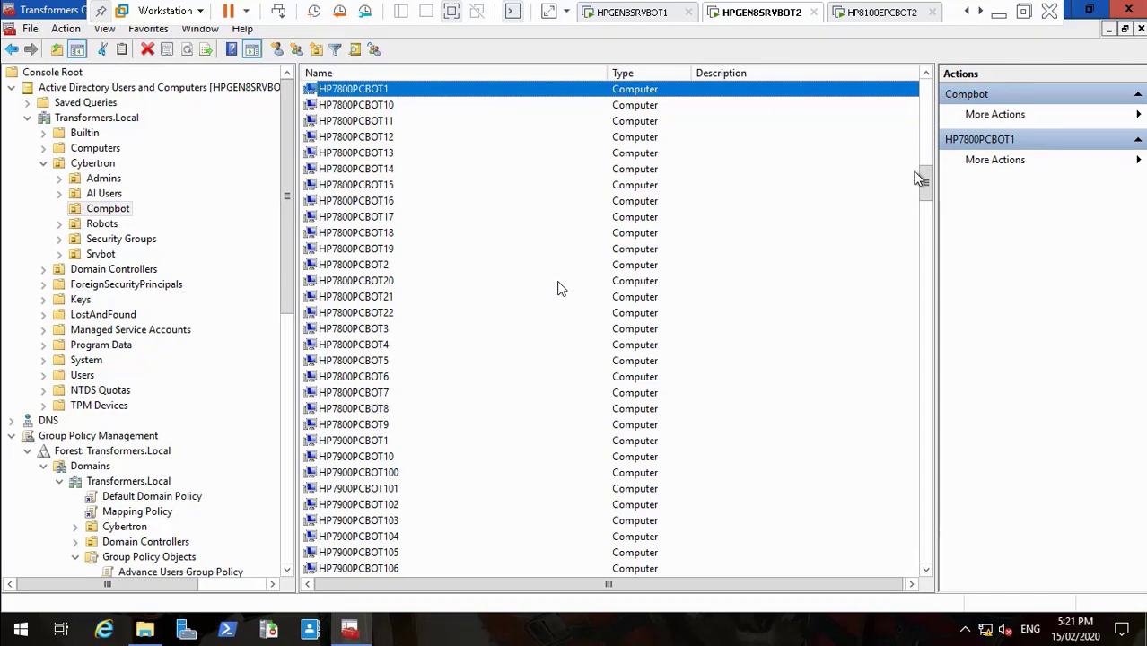
# Step: Scroll the Compbot list and select the HP8100EPCBOT1 computer account
pyautogui.click(929, 503)
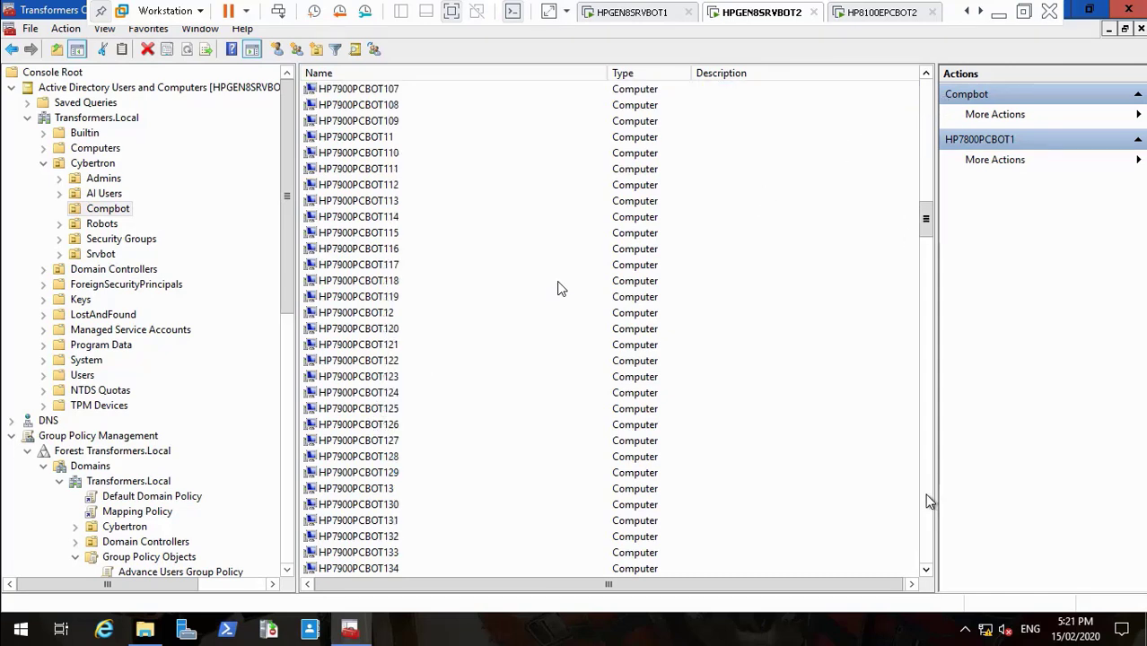
pyautogui.click(929, 503)
pyautogui.click(929, 503)
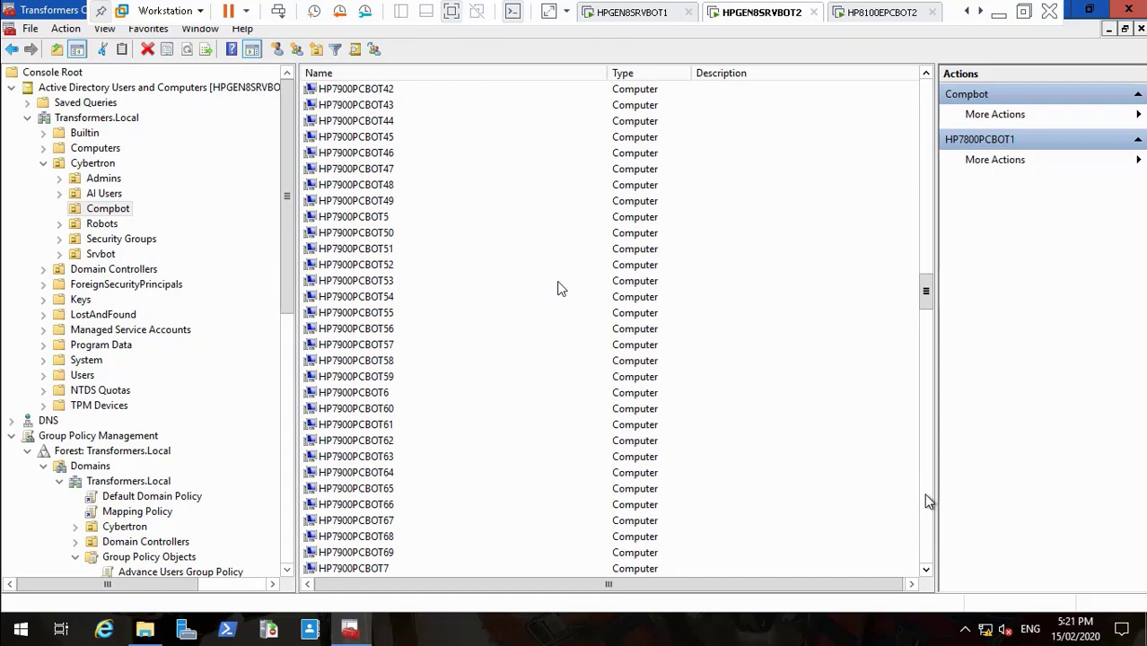
pyautogui.click(928, 502)
pyautogui.click(928, 502)
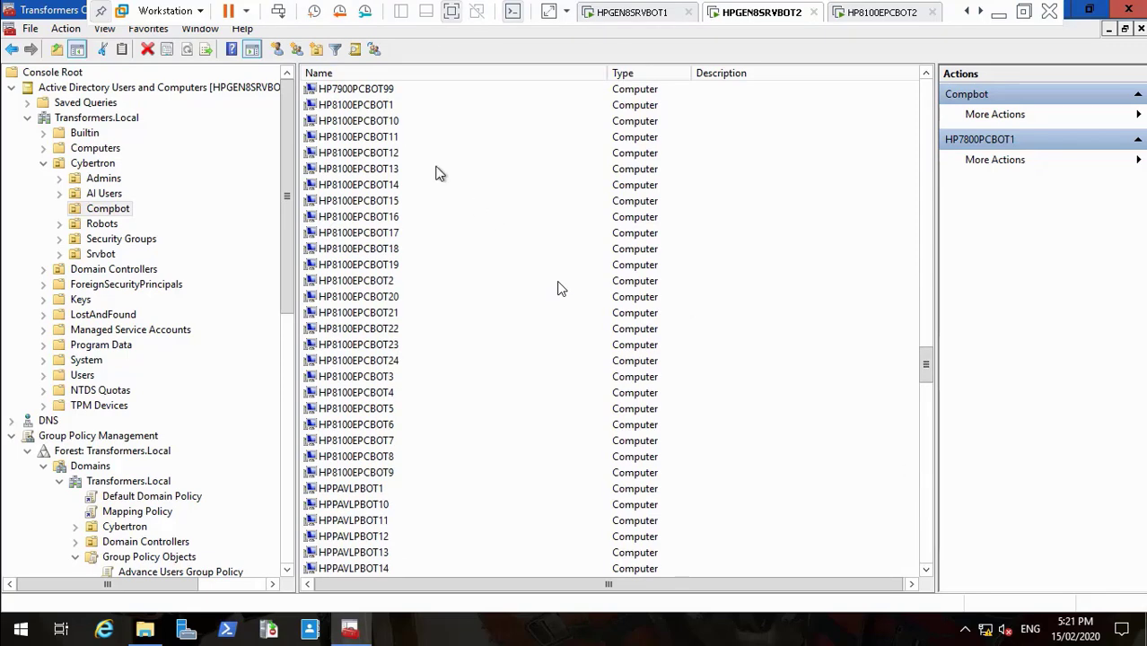
pyautogui.click(384, 106)
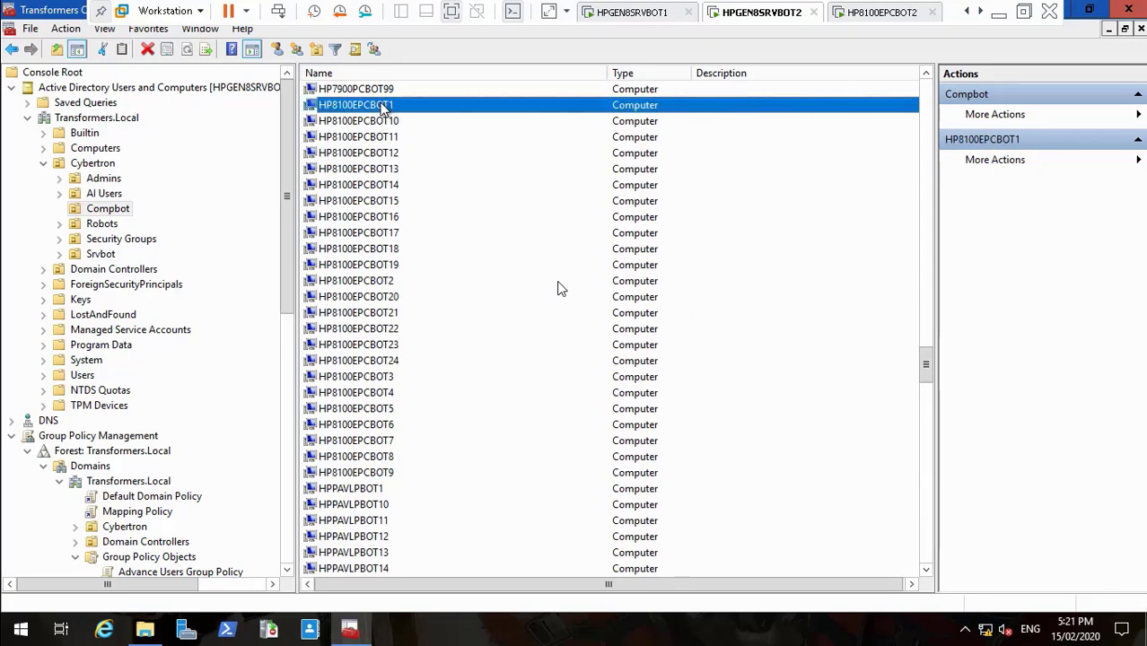
pyautogui.click(926, 77)
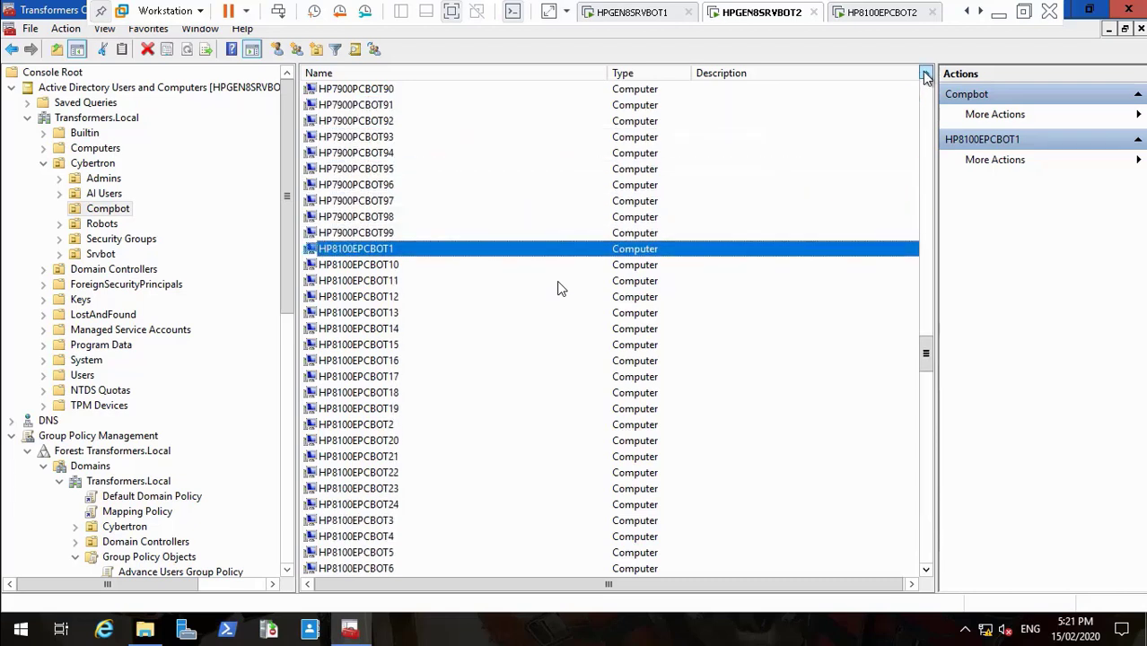
pyautogui.click(926, 77)
pyautogui.click(926, 77)
pyautogui.click(926, 77)
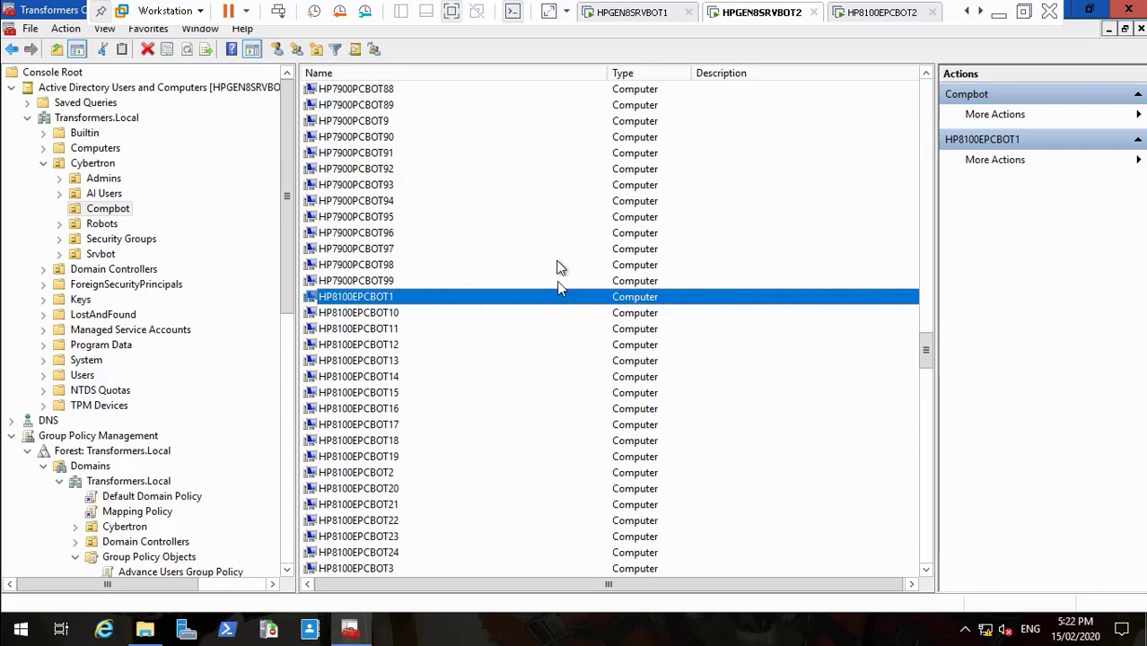
pyautogui.press('Return')
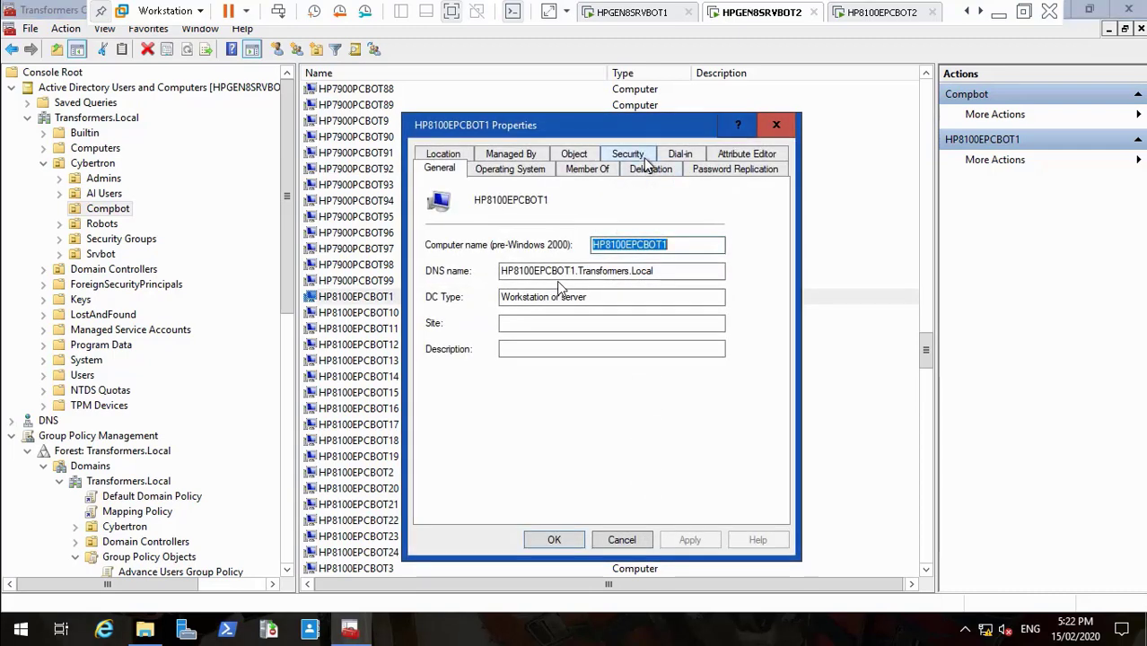
pyautogui.click(731, 158)
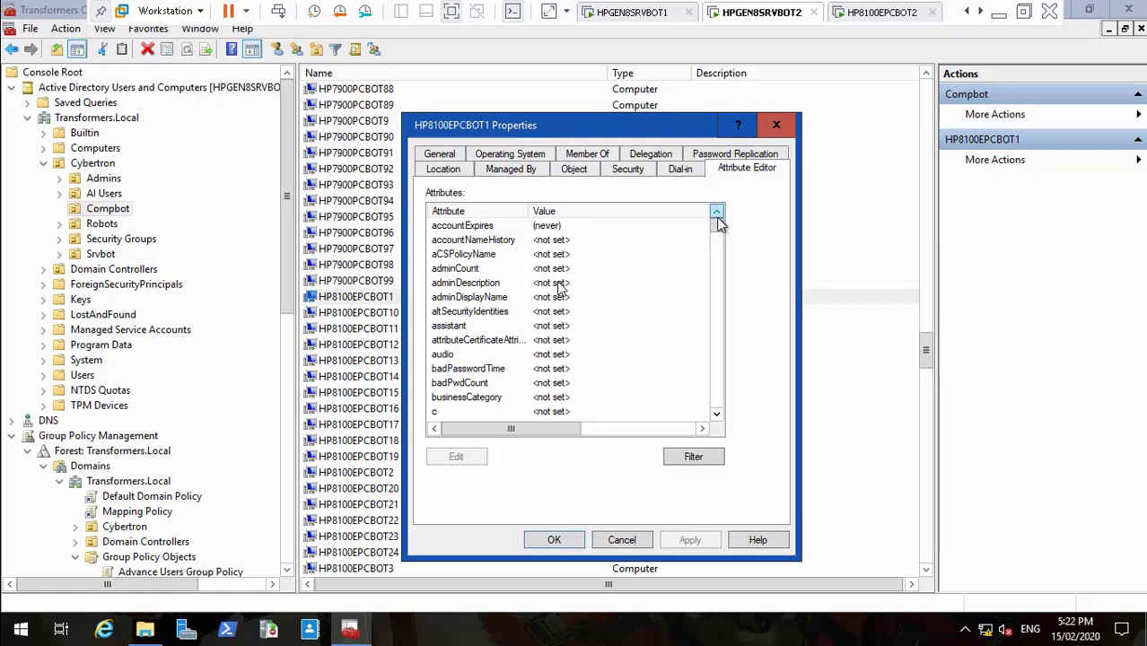
pyautogui.moveTo(720, 225); pyautogui.dragTo(711, 311)
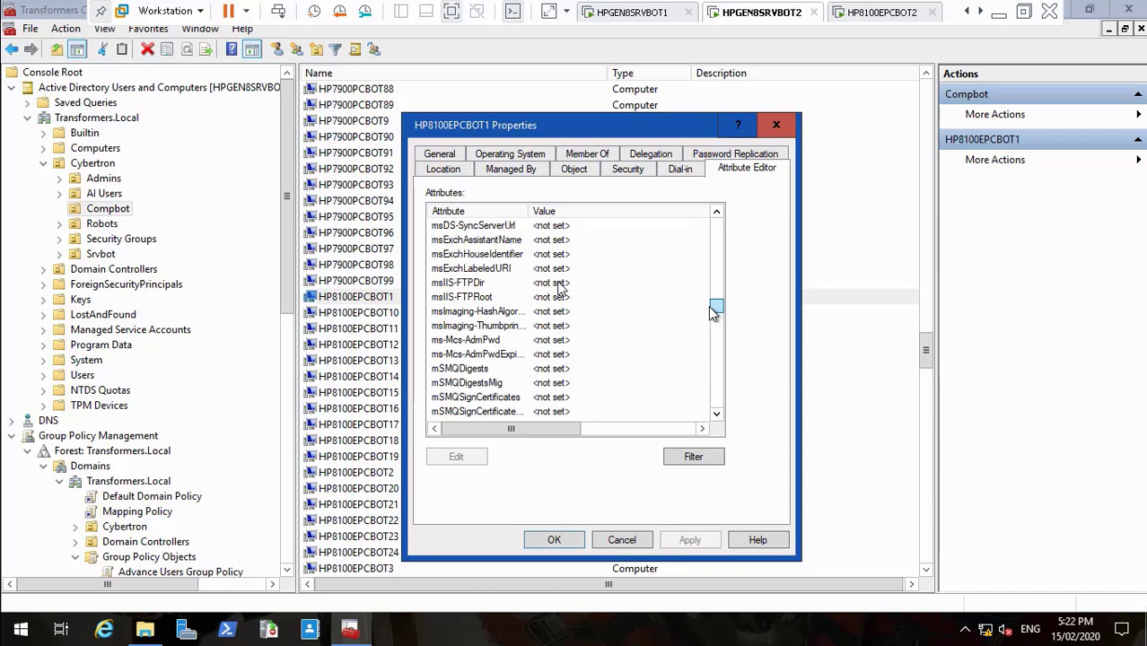
pyautogui.click(513, 341)
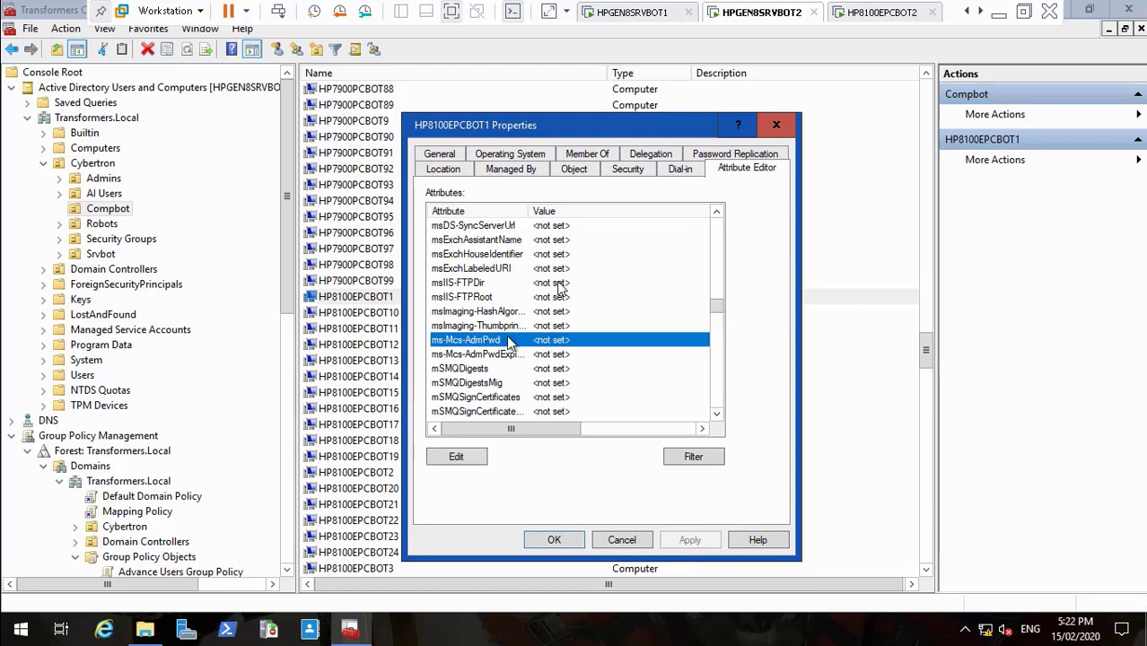
pyautogui.click(558, 354)
pyautogui.click(621, 539)
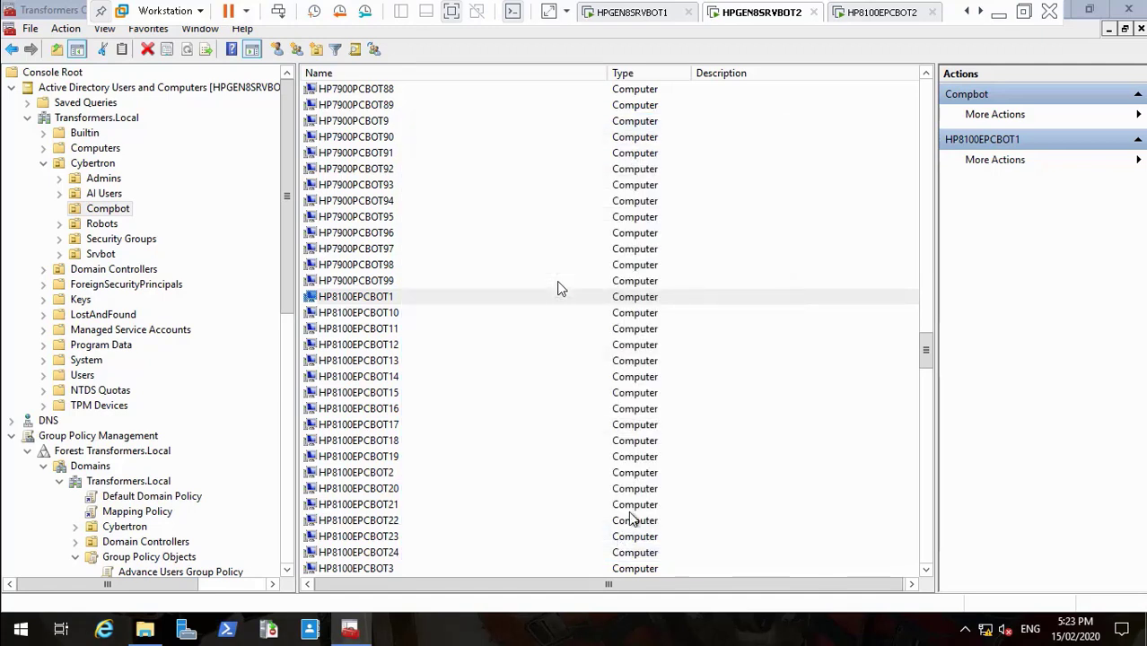
pyautogui.click(366, 295)
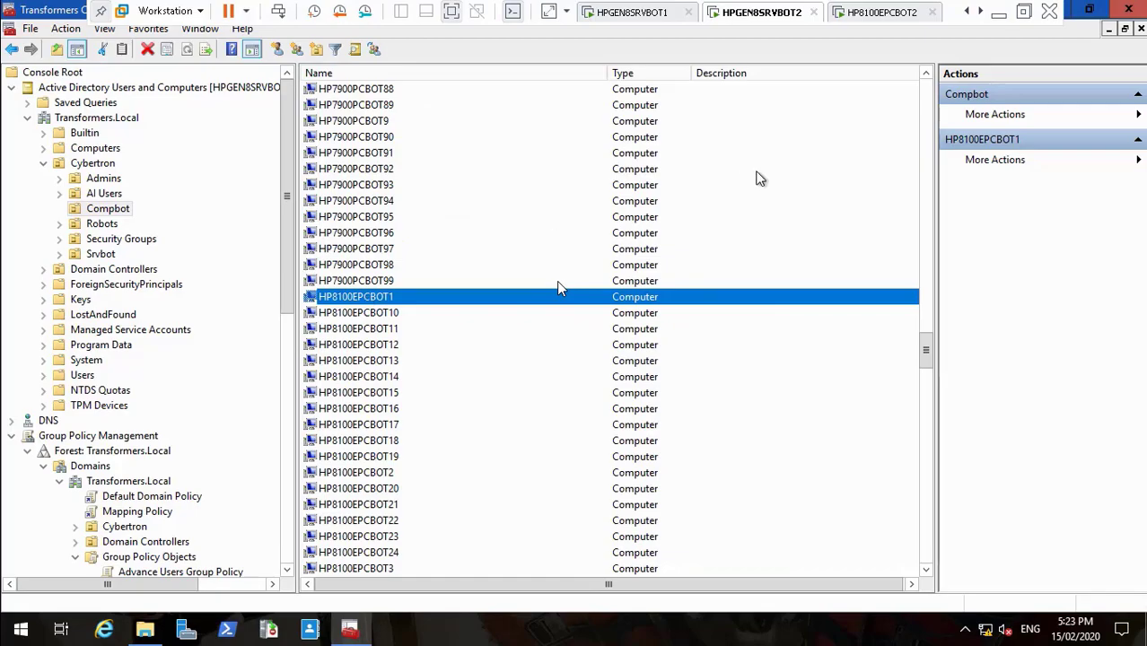
# Step: Switch to HP8100EPCBOT2, dismiss the lock screen and accept the Transformers Universe access notice
pyautogui.click(866, 12)
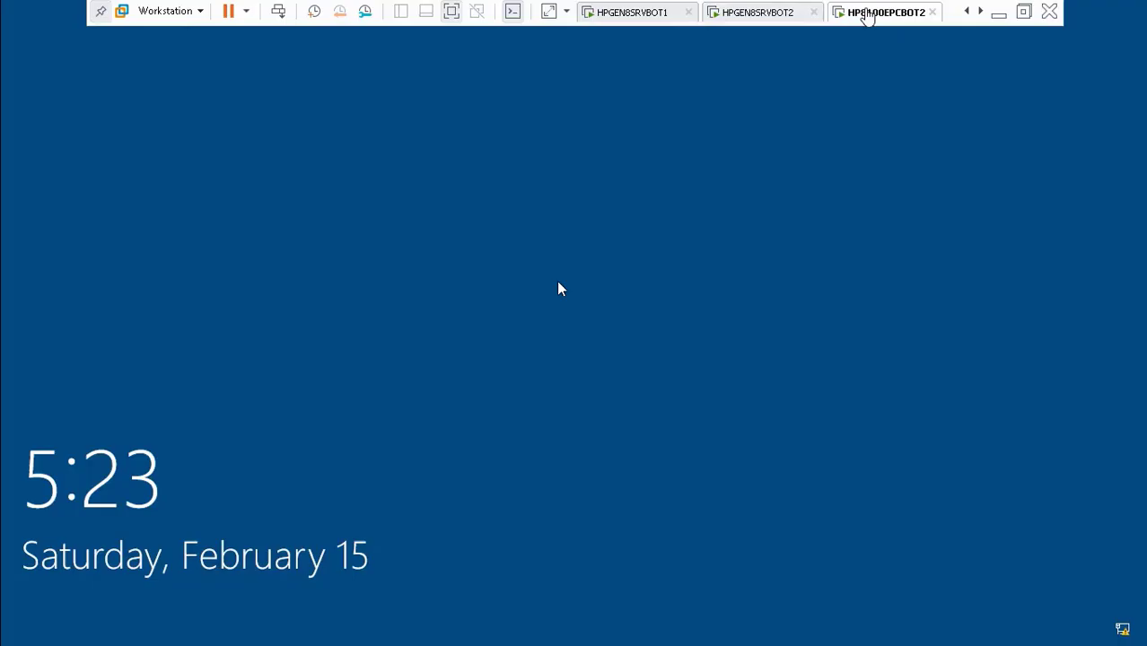
pyautogui.click(404, 363)
pyautogui.click(411, 371)
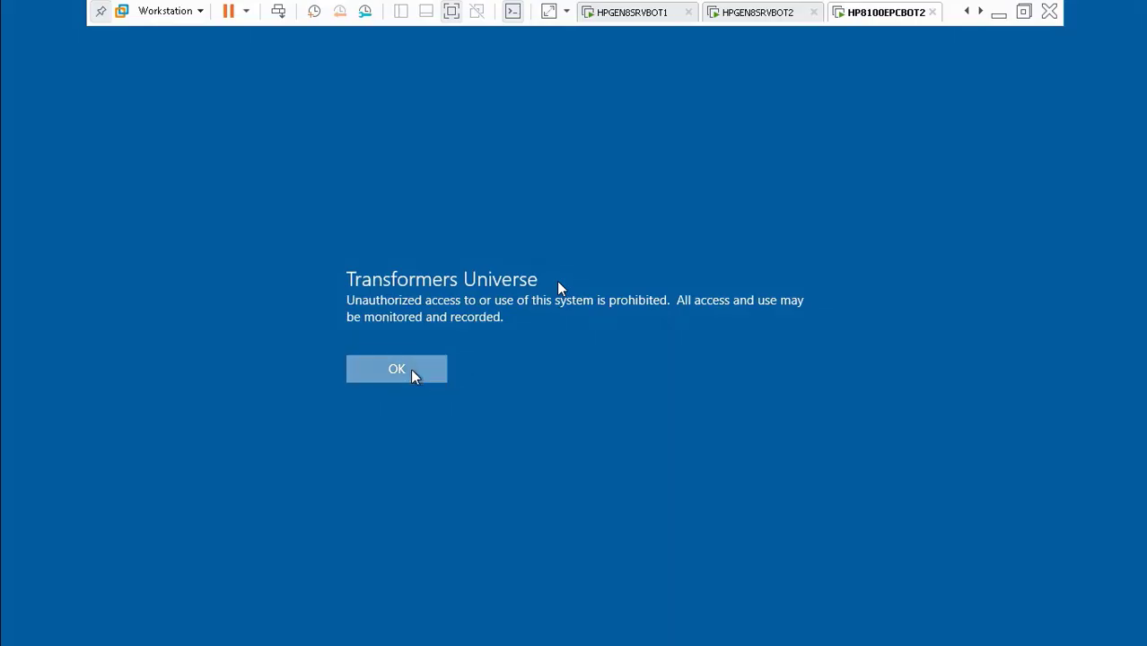
pyautogui.click(412, 371)
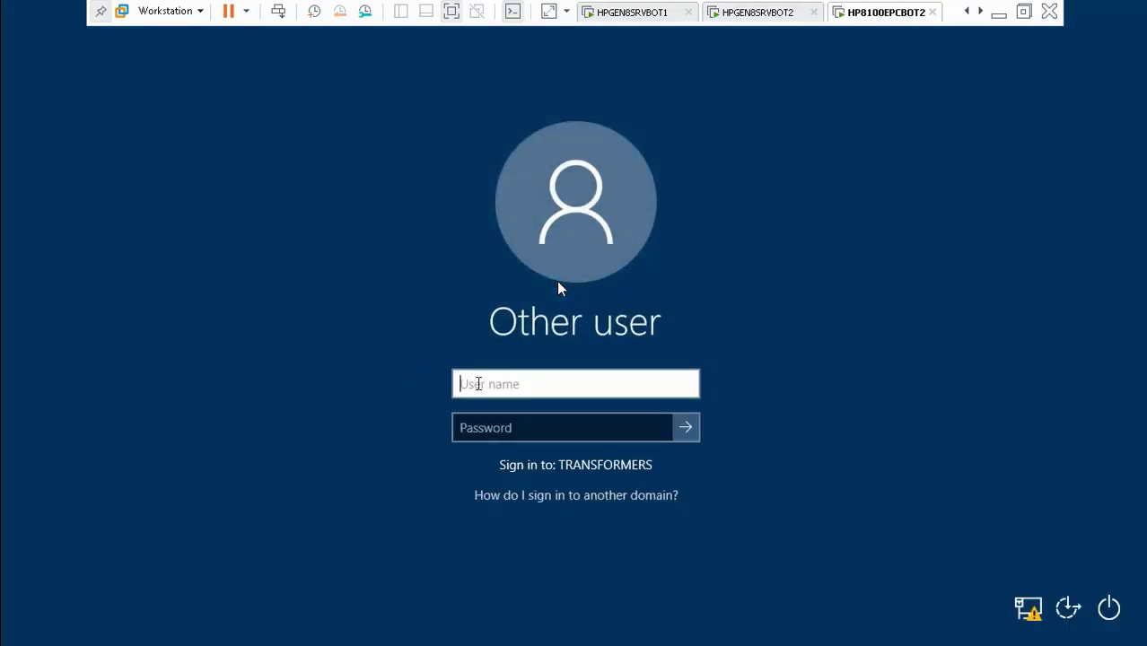
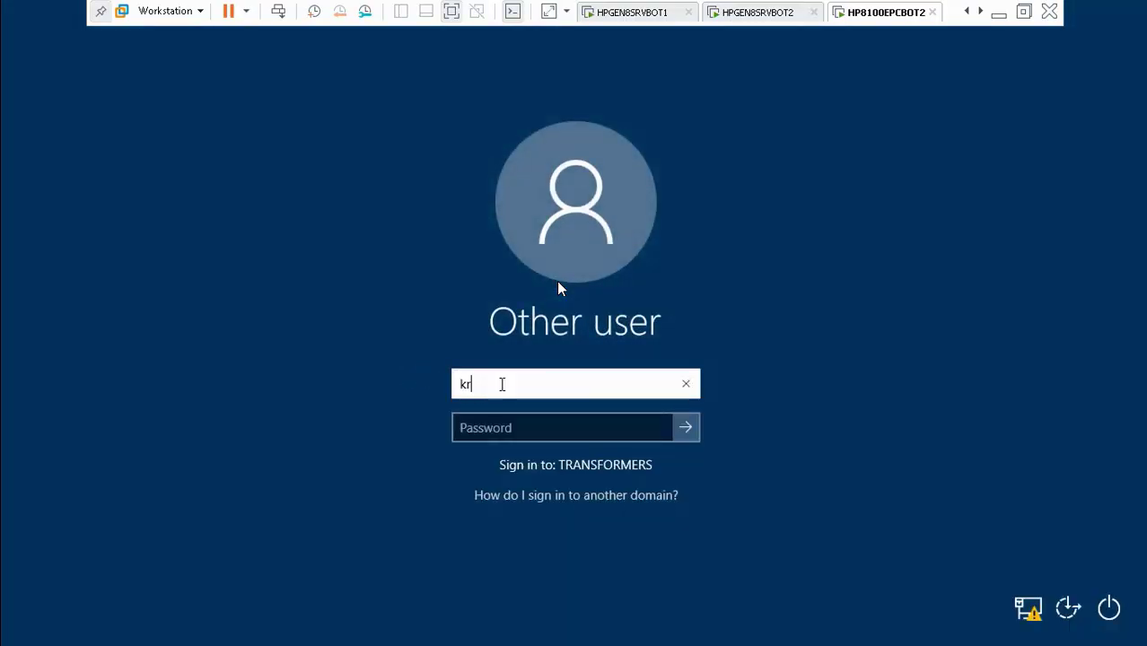
# Step: Sign in as the domain user with the transformers\ prefix and the account password
pyautogui.press('Left')
pyautogui.press('Left')
pyautogui.press('Left')
pyautogui.press('Left')
pyautogui.press('Left')
pyautogui.press('Left')
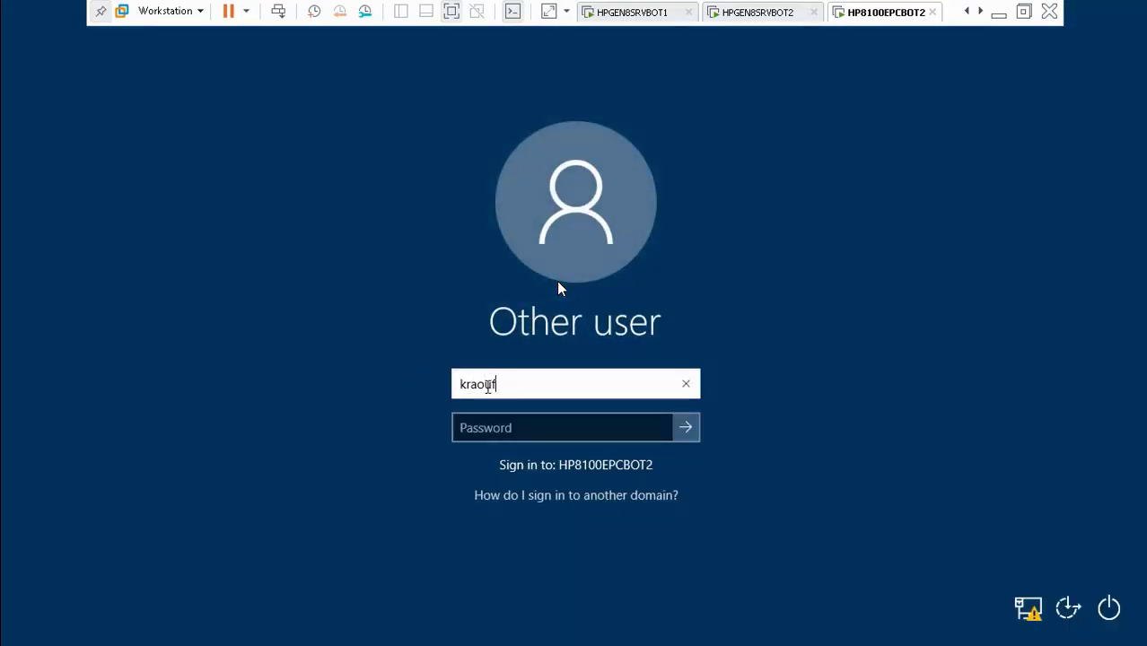
pyautogui.hotkey('shift', 'End')
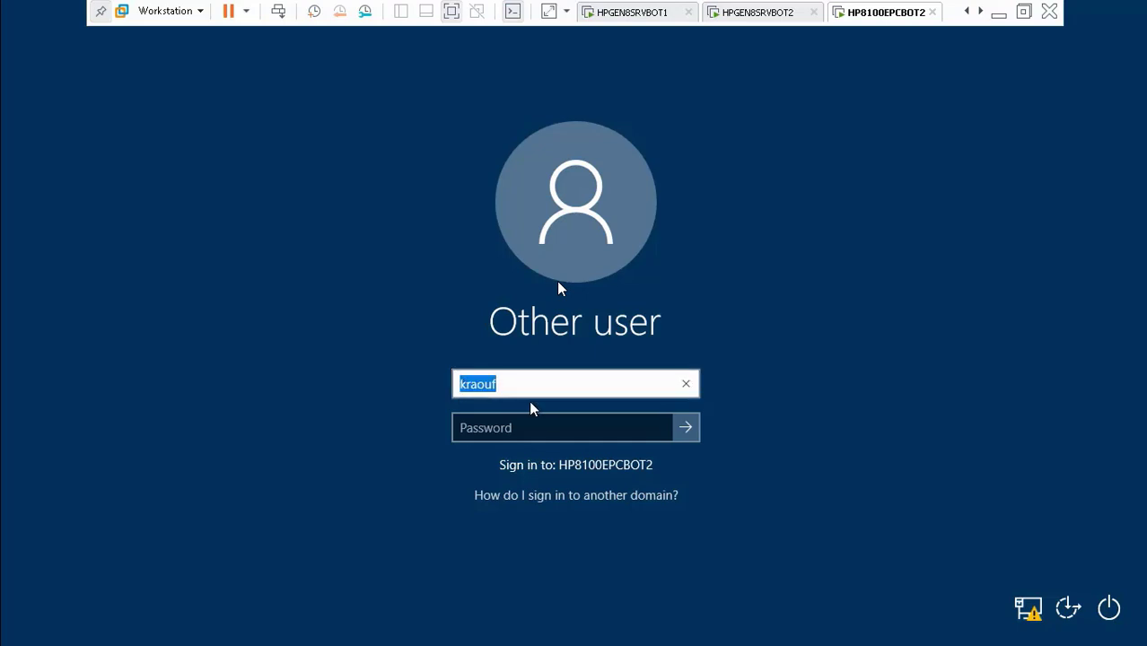
pyautogui.press('Left')
pyautogui.write('transf')
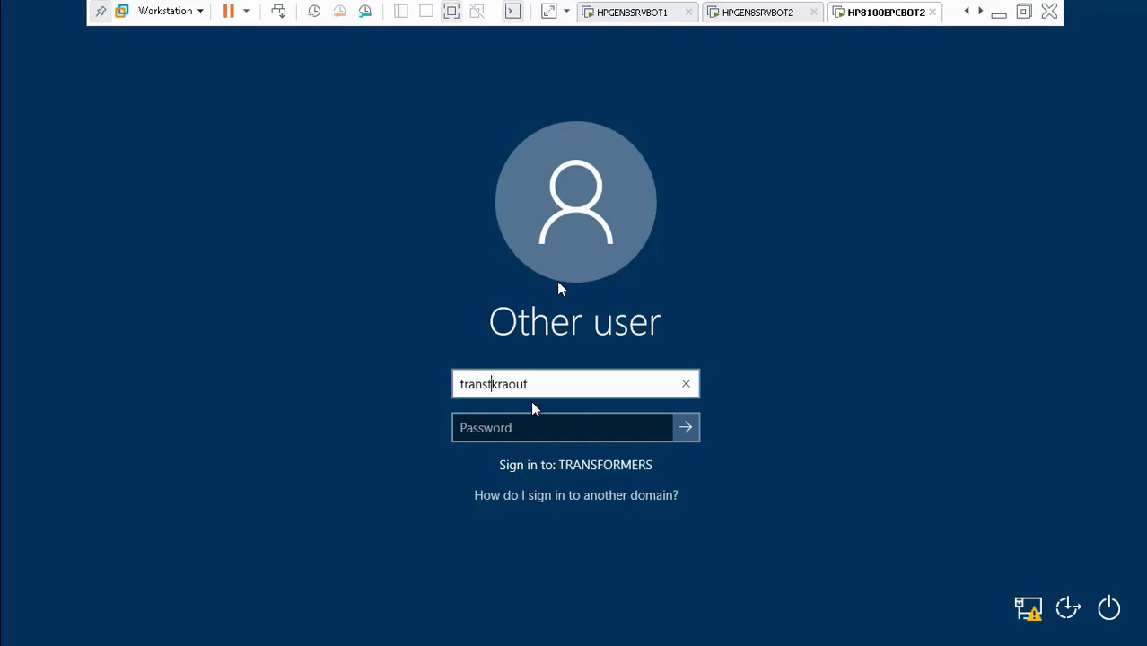
pyautogui.write('ormers\\')
pyautogui.click(548, 434)
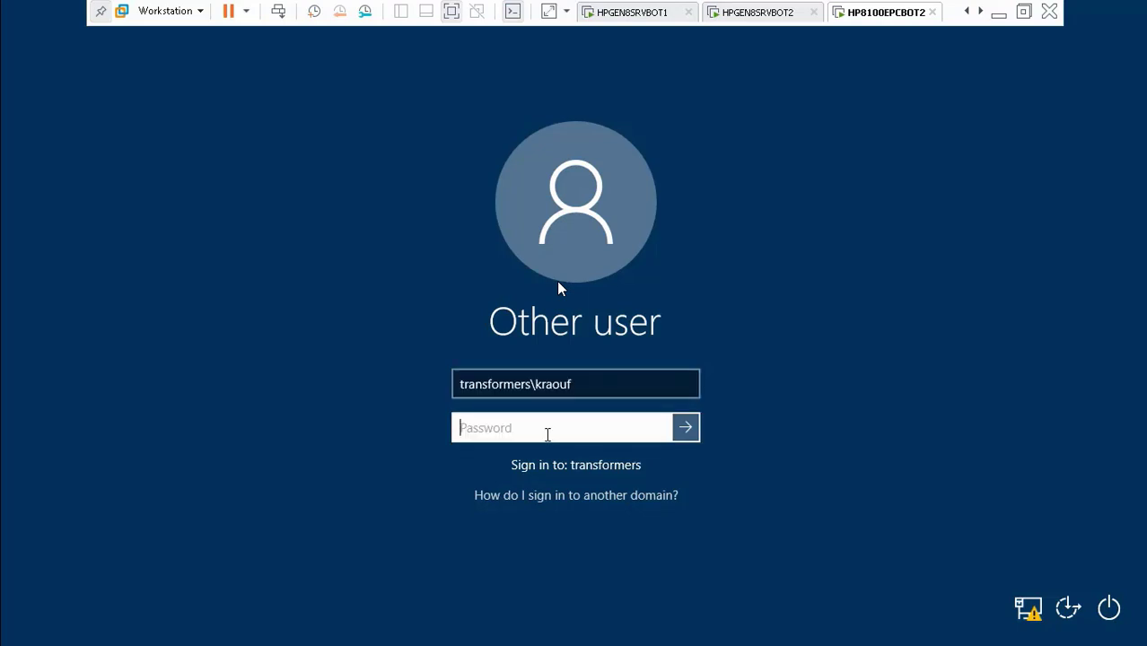
pyautogui.write('**********')
pyautogui.press('Return')
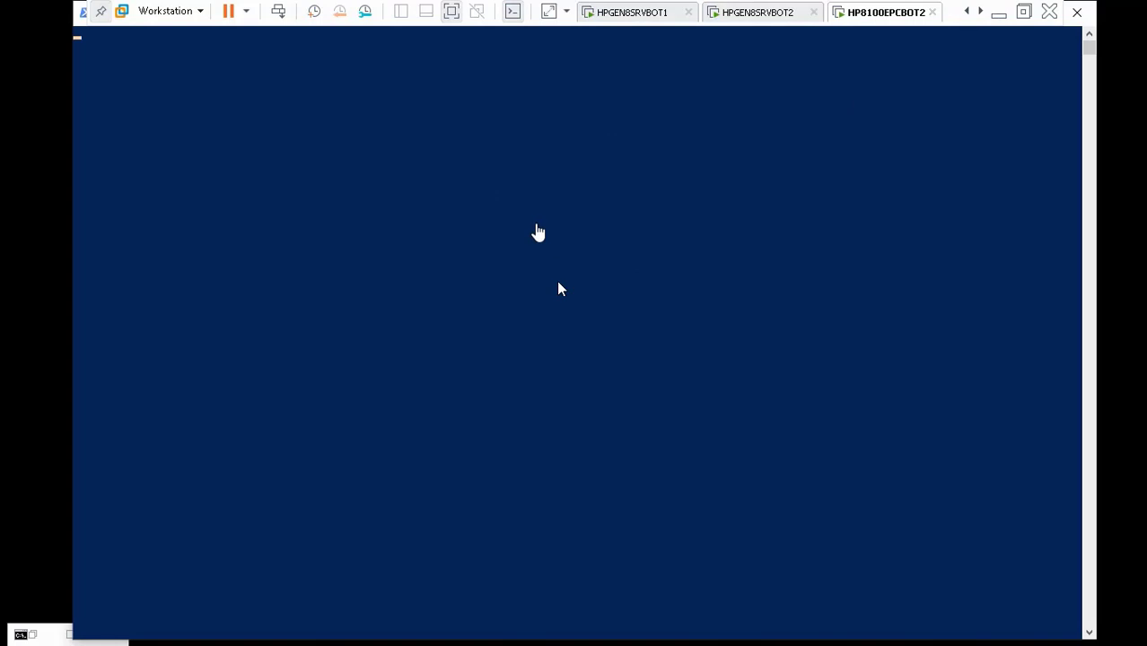
# Step: Minimize VMware Workstation and skip the recording ahead to about 33:10
pyautogui.click(999, 12)
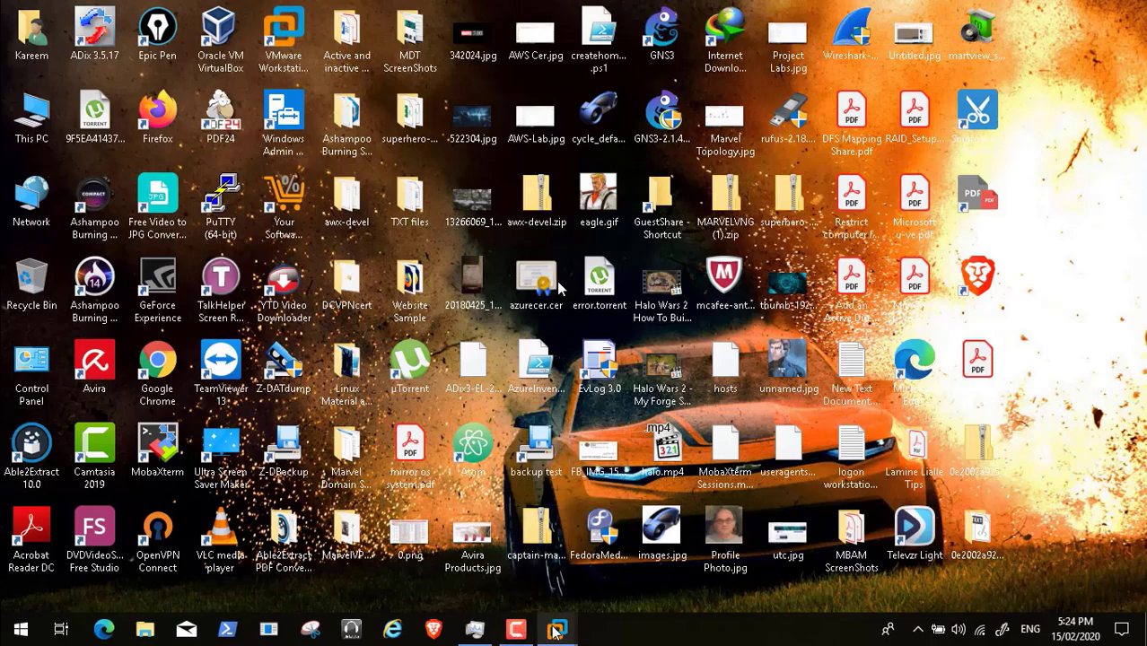
pyautogui.moveTo(558, 631)
pyautogui.click(827, 527)
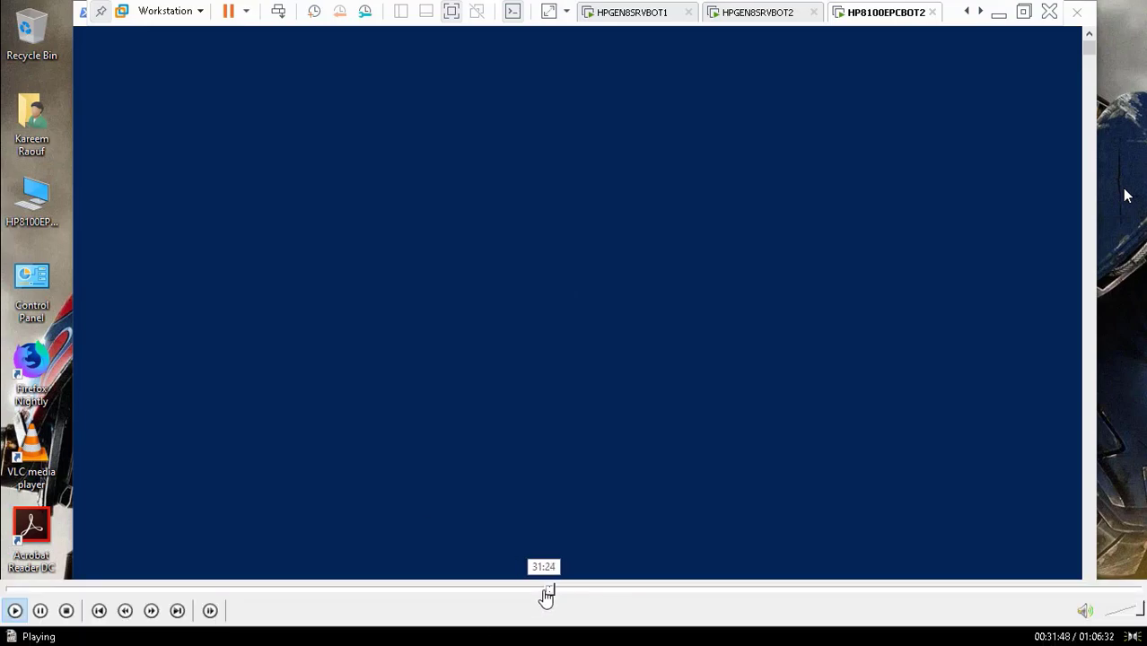
pyautogui.click(556, 592)
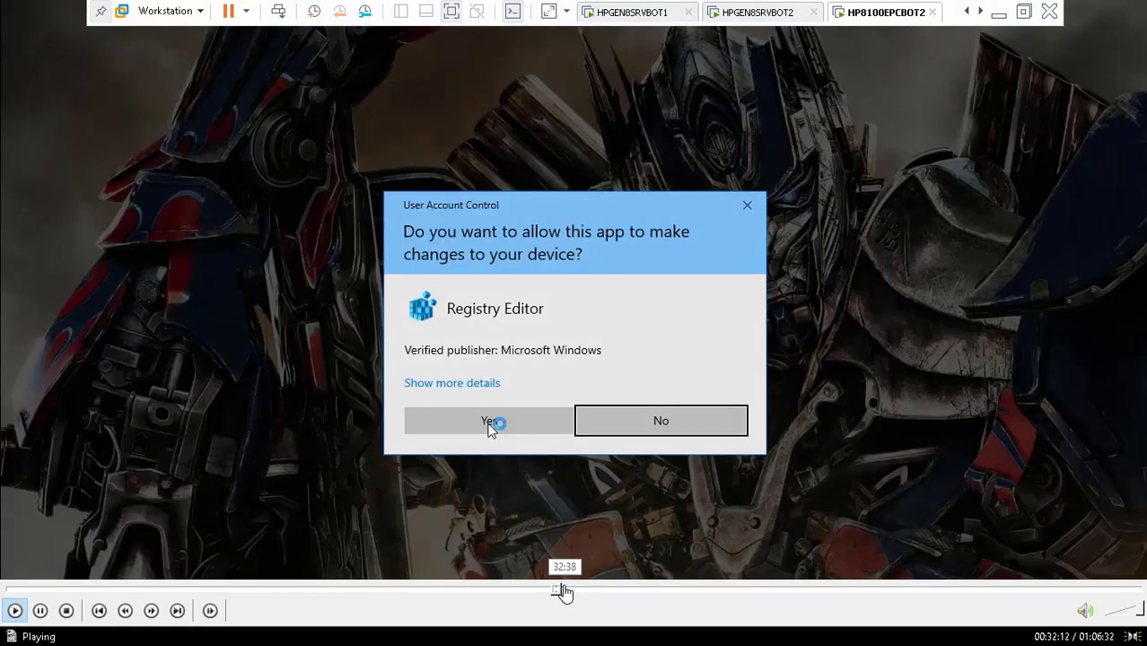
pyautogui.click(561, 592)
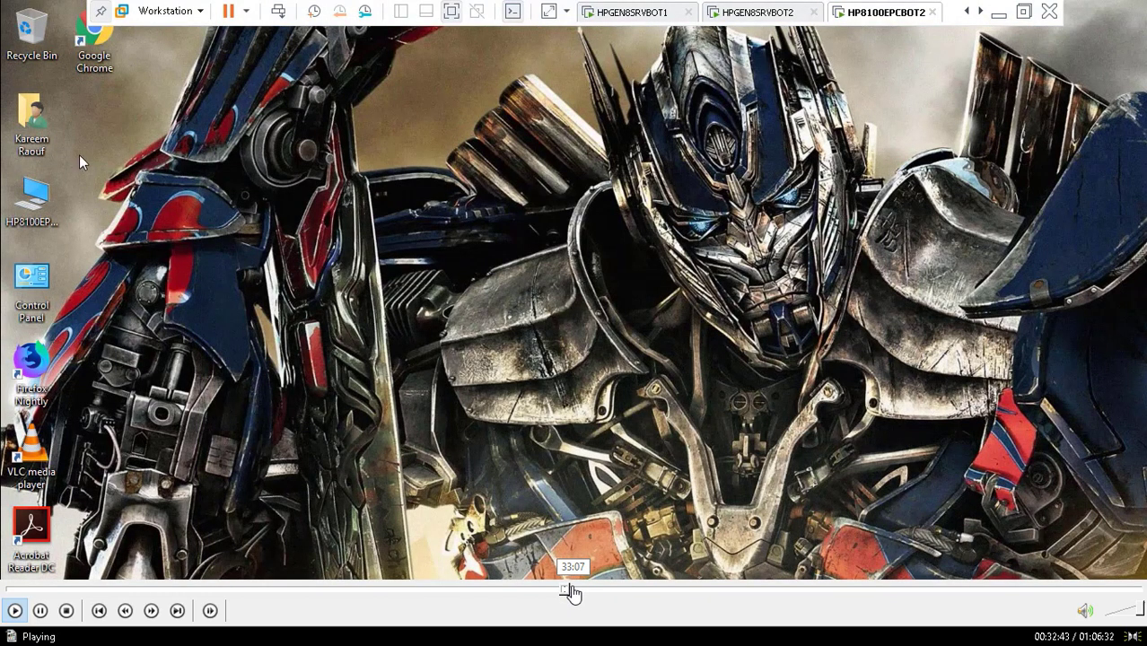
pyautogui.click(572, 592)
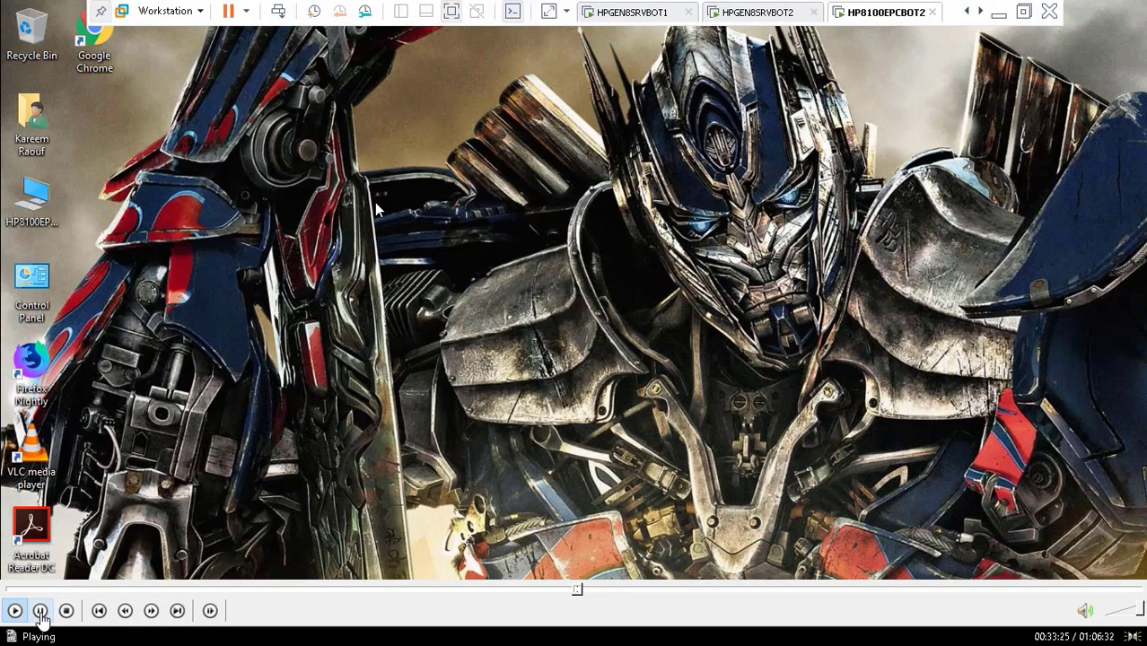
# Step: Pause, exit full screen, resume playback, and return to full screen via View > Full Screen
pyautogui.click(39, 610)
pyautogui.doubleClick(446, 259)
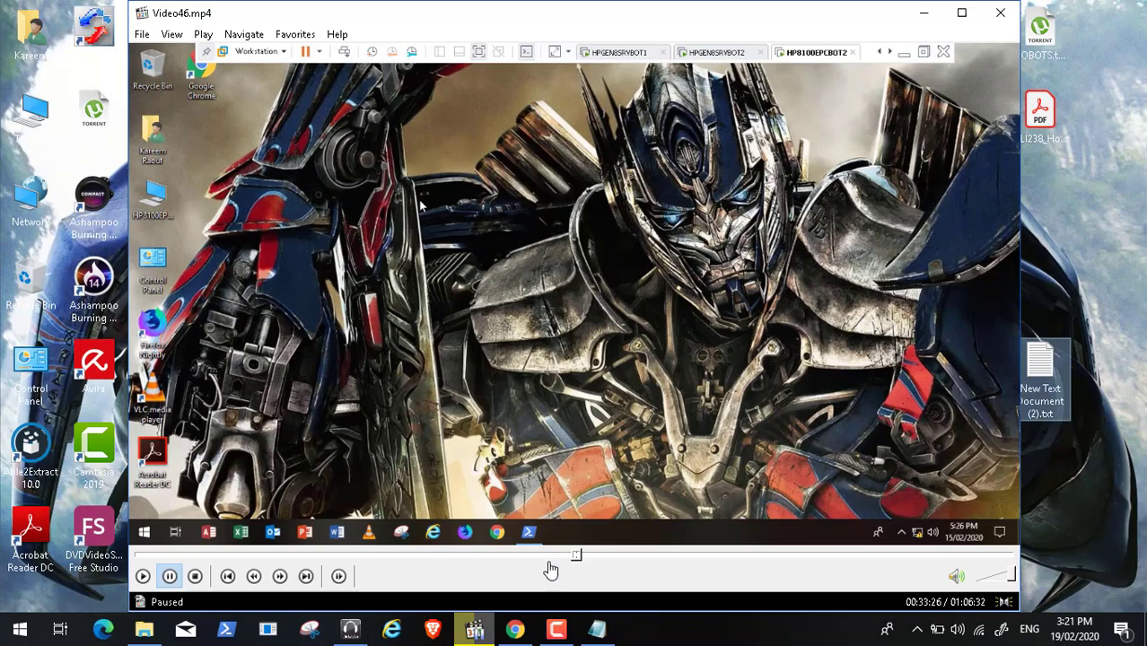
pyautogui.click(556, 628)
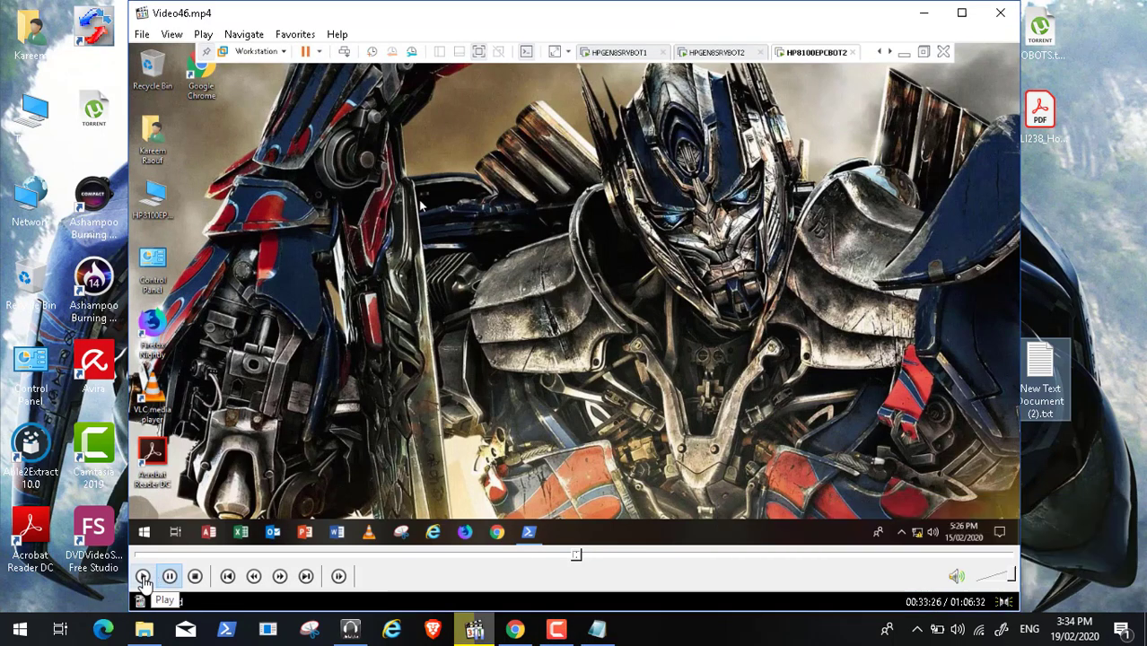
pyautogui.click(143, 576)
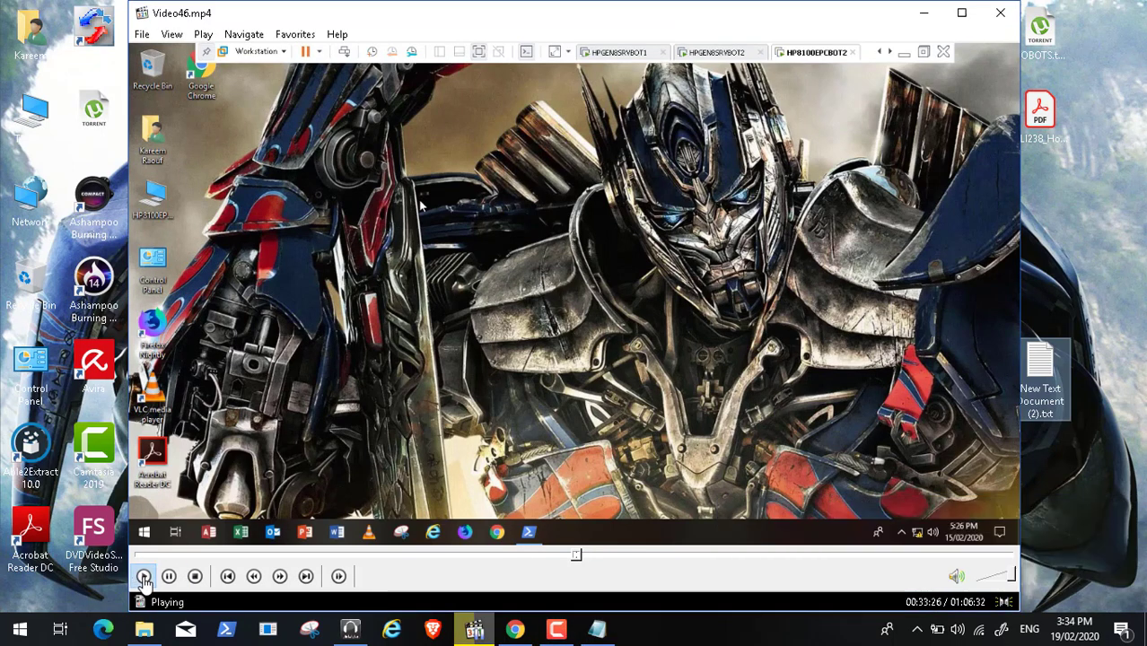
pyautogui.click(171, 34)
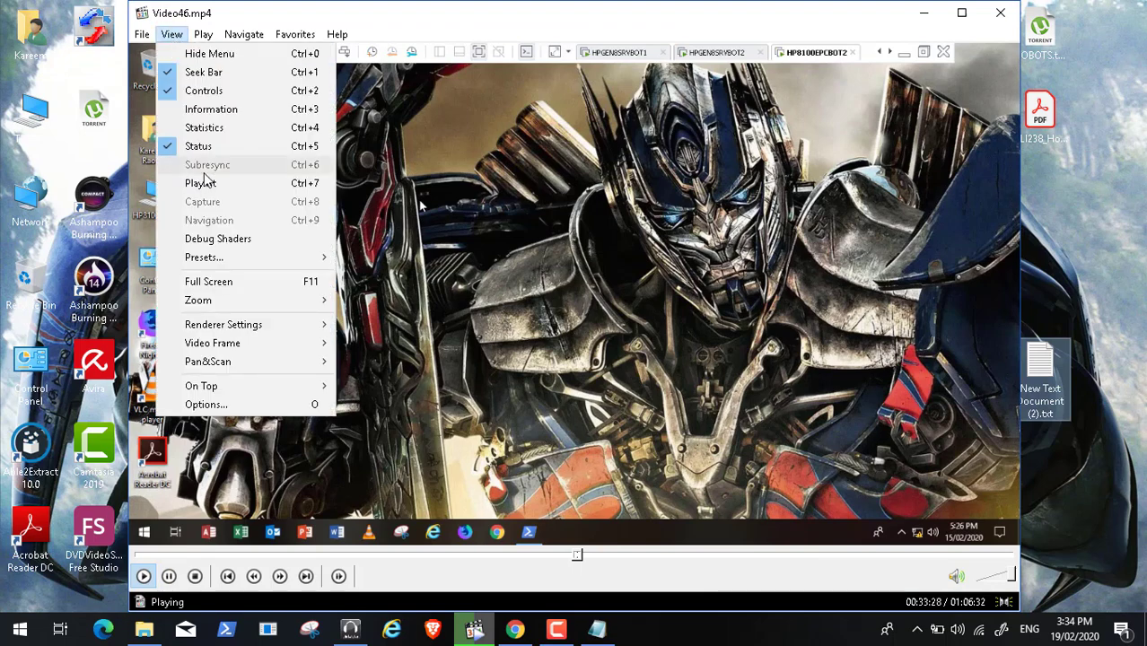
pyautogui.click(226, 282)
pyautogui.doubleClick(35, 205)
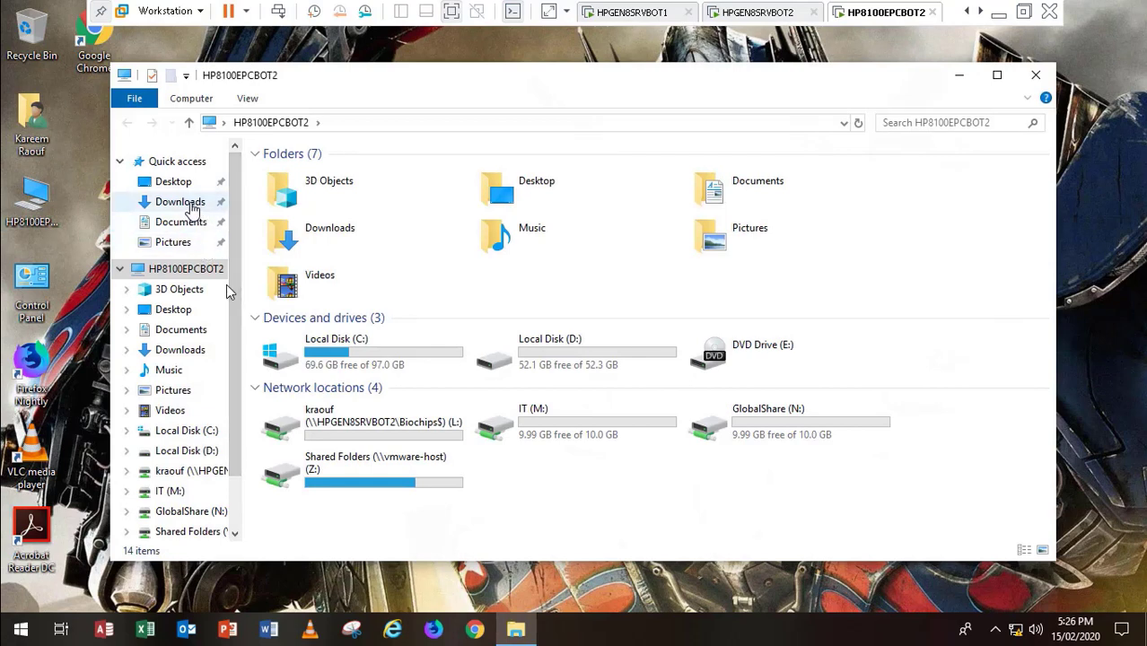
# Step: Check Downloads and D:\My Documents (Downloads, Music, Videos) in Explorer, then close it
pyautogui.click(192, 203)
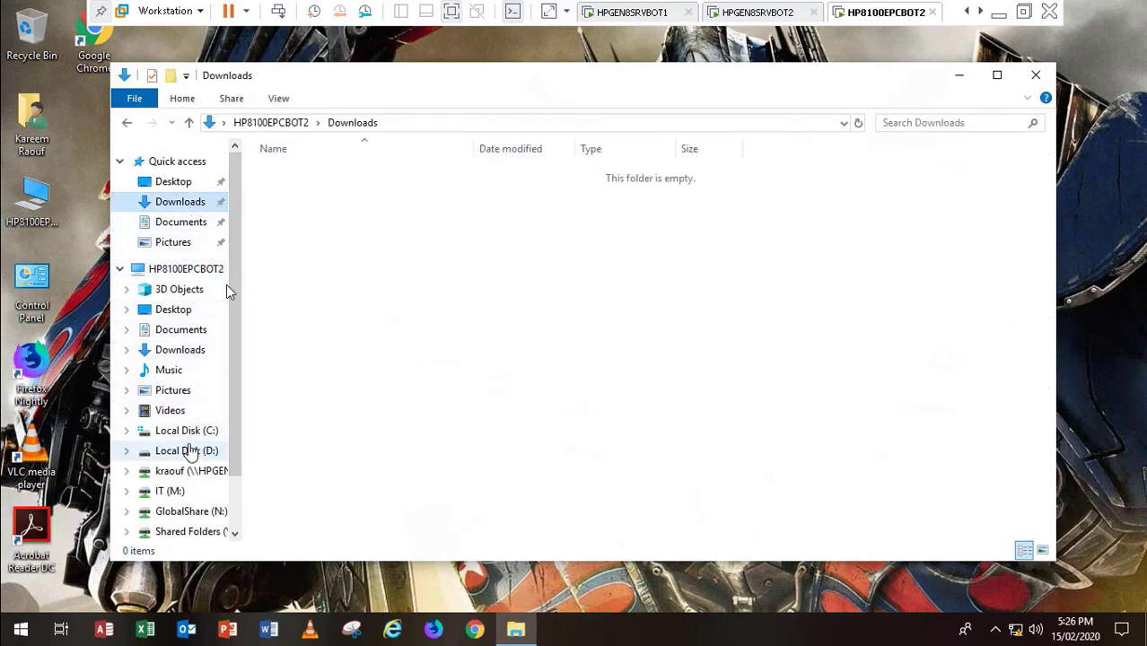
pyautogui.click(190, 451)
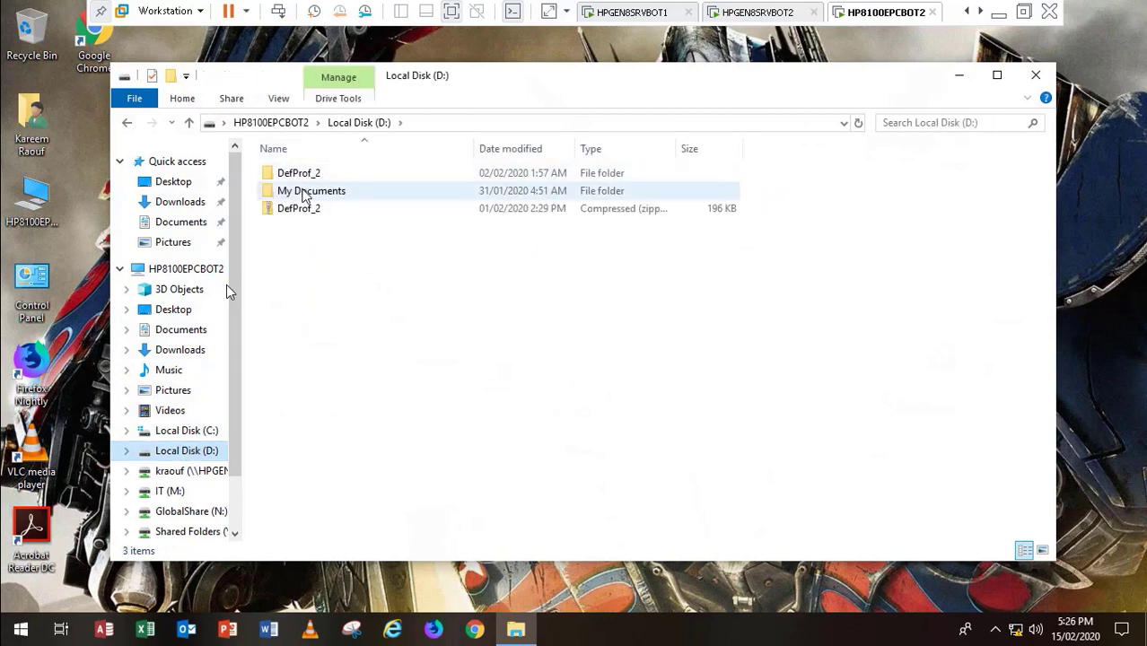
pyautogui.doubleClick(300, 190)
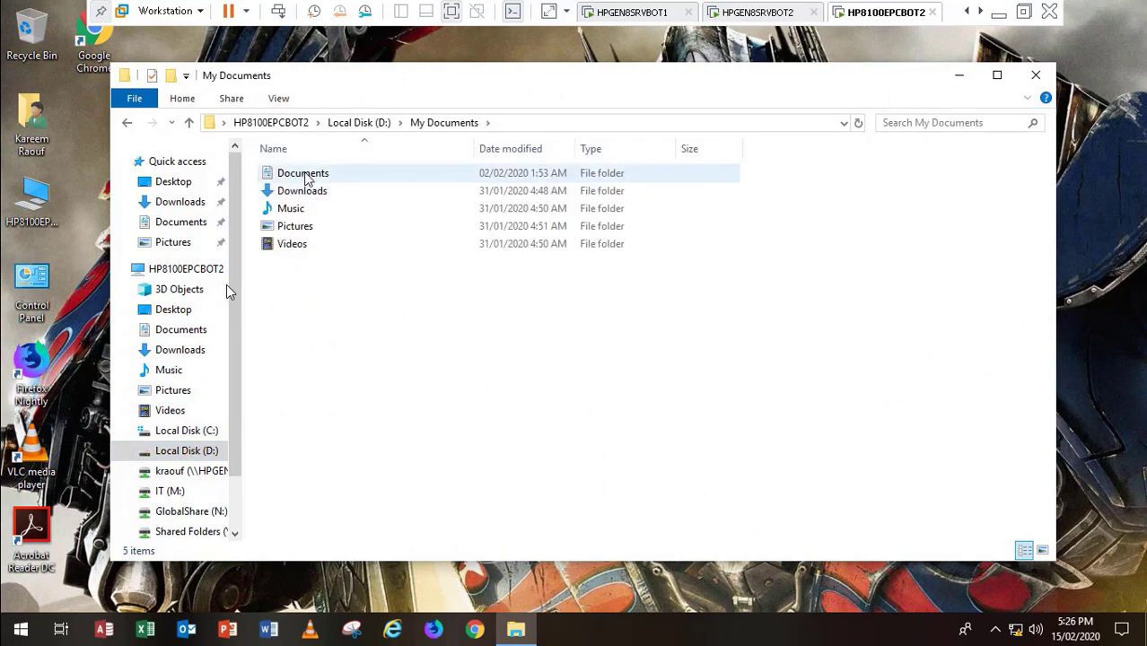
pyautogui.click(304, 192)
pyautogui.click(296, 210)
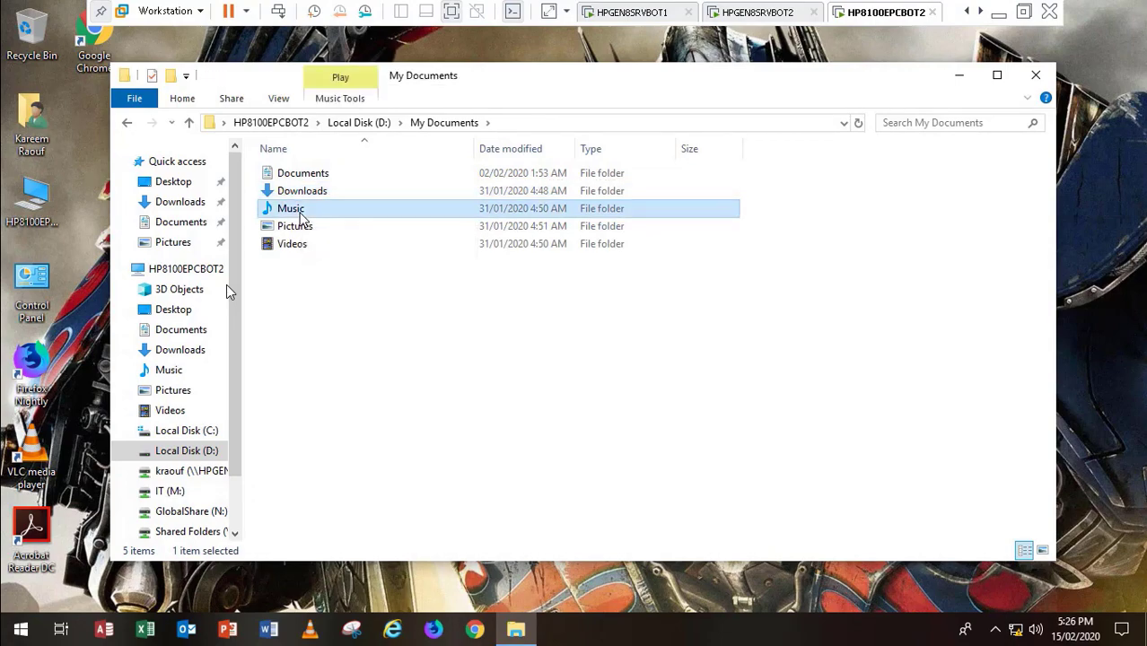
pyautogui.click(296, 244)
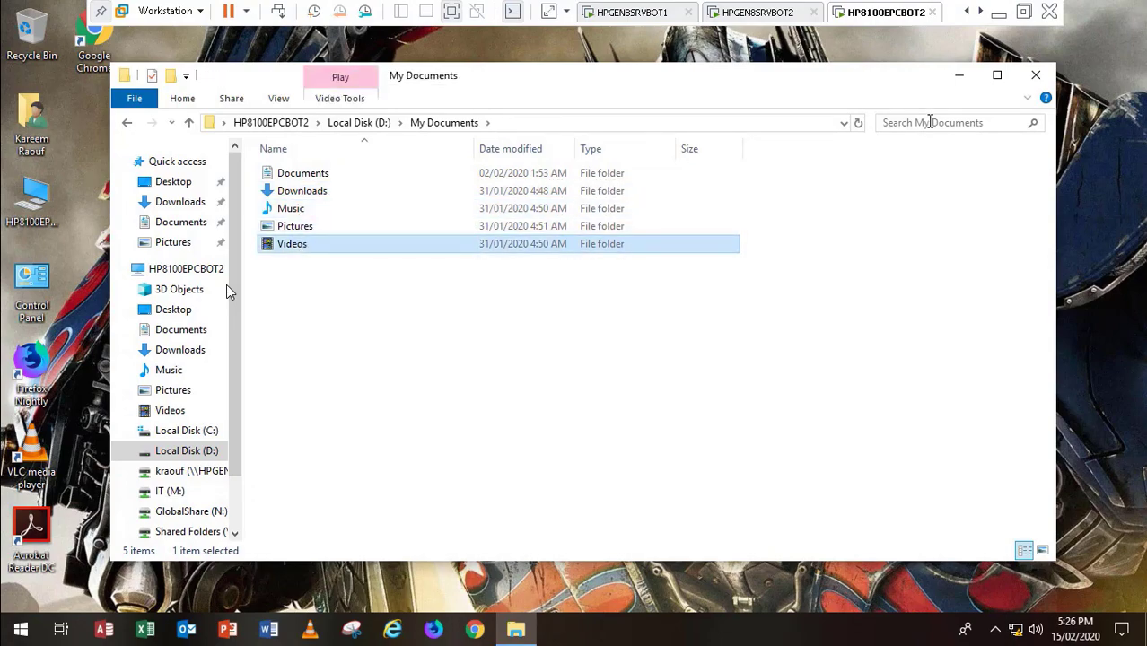
pyautogui.click(1036, 76)
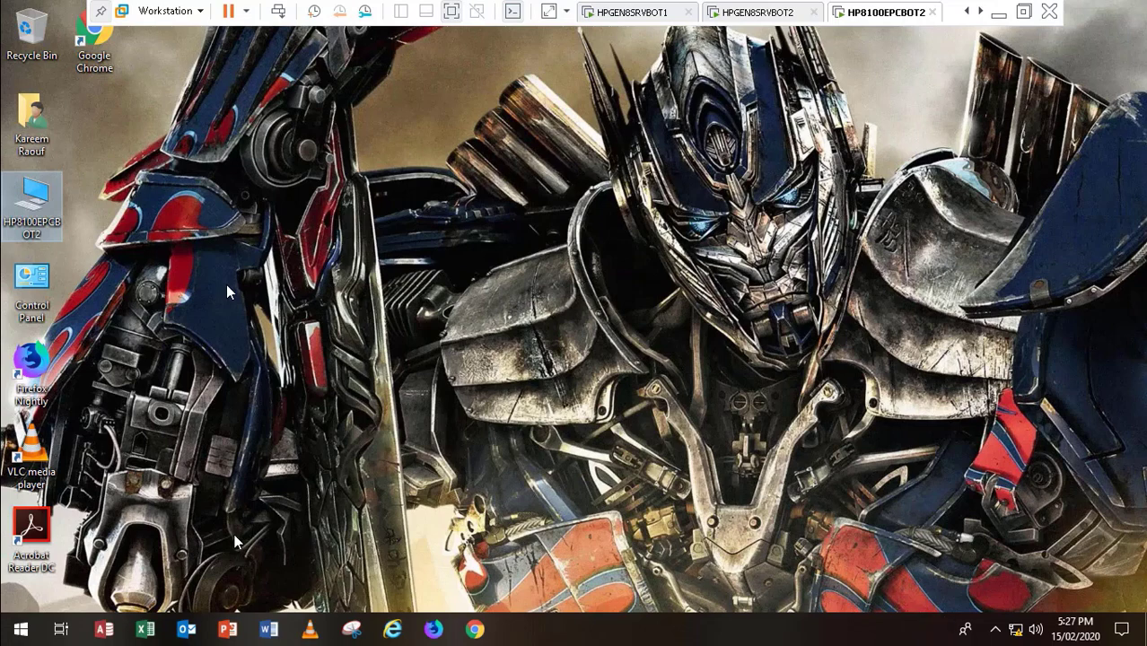
# Step: Restart the HP8100EPCBOT2 guest from the Start menu's shut-down options
pyautogui.click(8, 630)
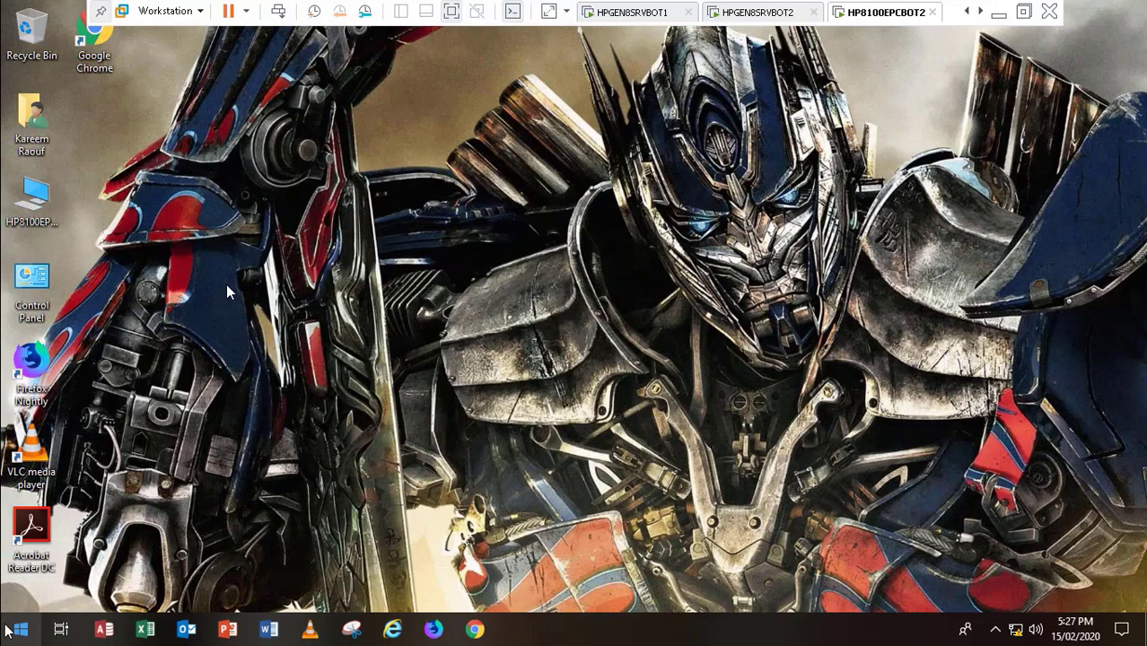
pyautogui.click(7, 631)
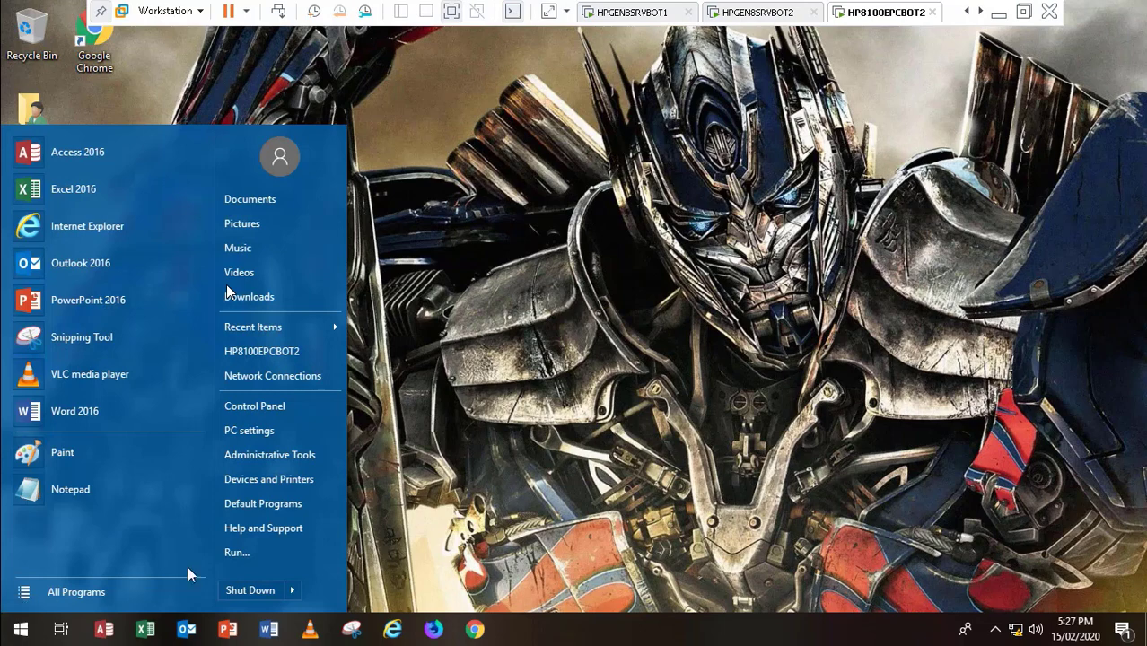
pyautogui.click(292, 591)
pyautogui.click(343, 568)
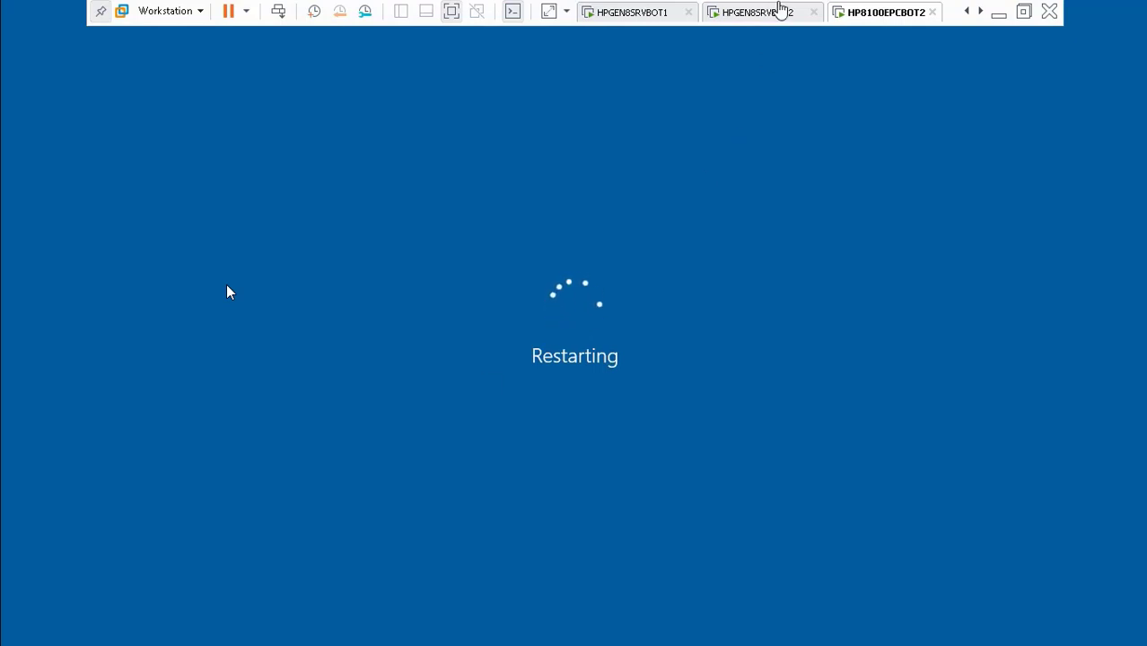
pyautogui.click(764, 13)
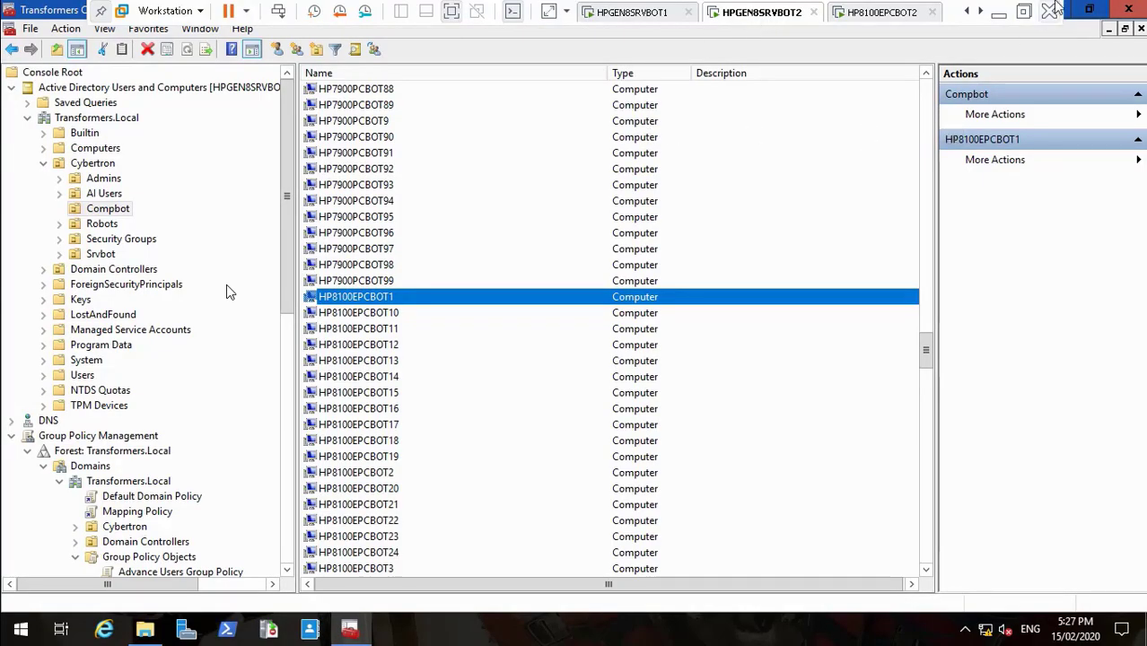
# Step: Minimize the Transformers Console, cycle through the BOT1 and BOT2 servers, and return to the restarting HP8100EPCBOT2 at 34:40
pyautogui.click(1088, 9)
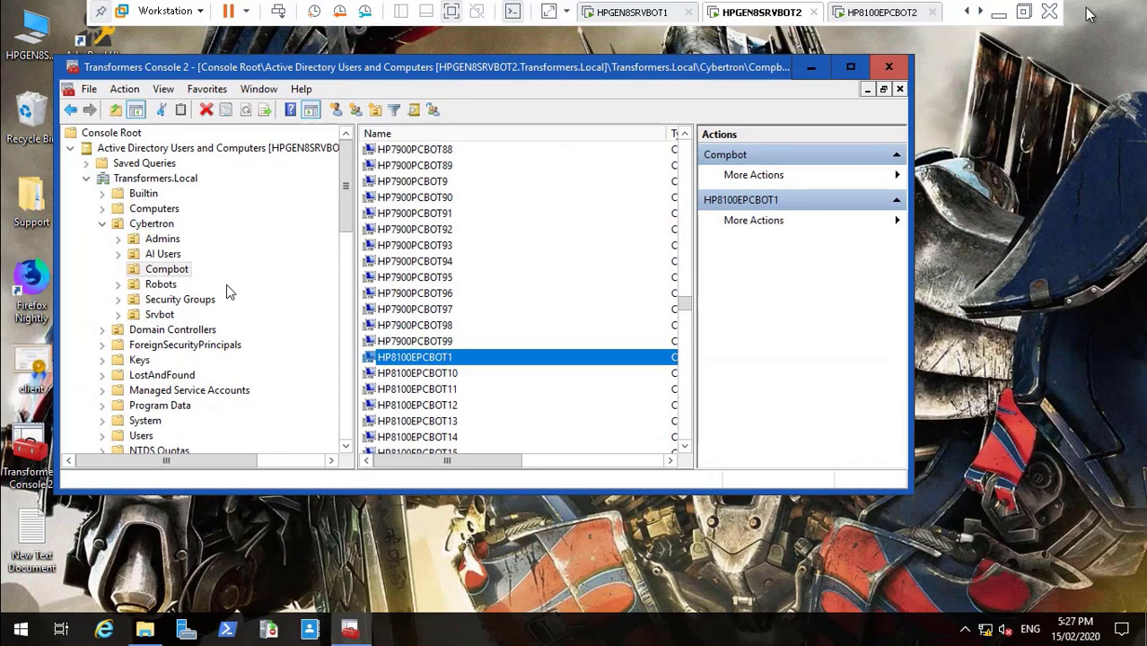
pyautogui.click(812, 68)
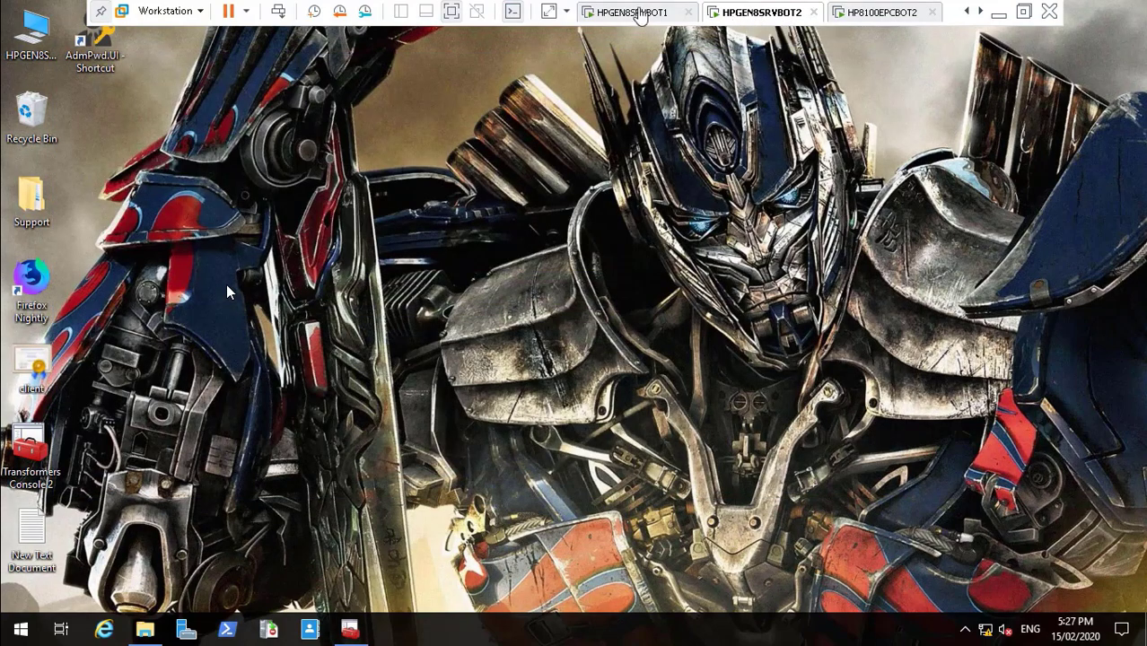
pyautogui.click(635, 12)
pyautogui.click(768, 12)
pyautogui.click(875, 12)
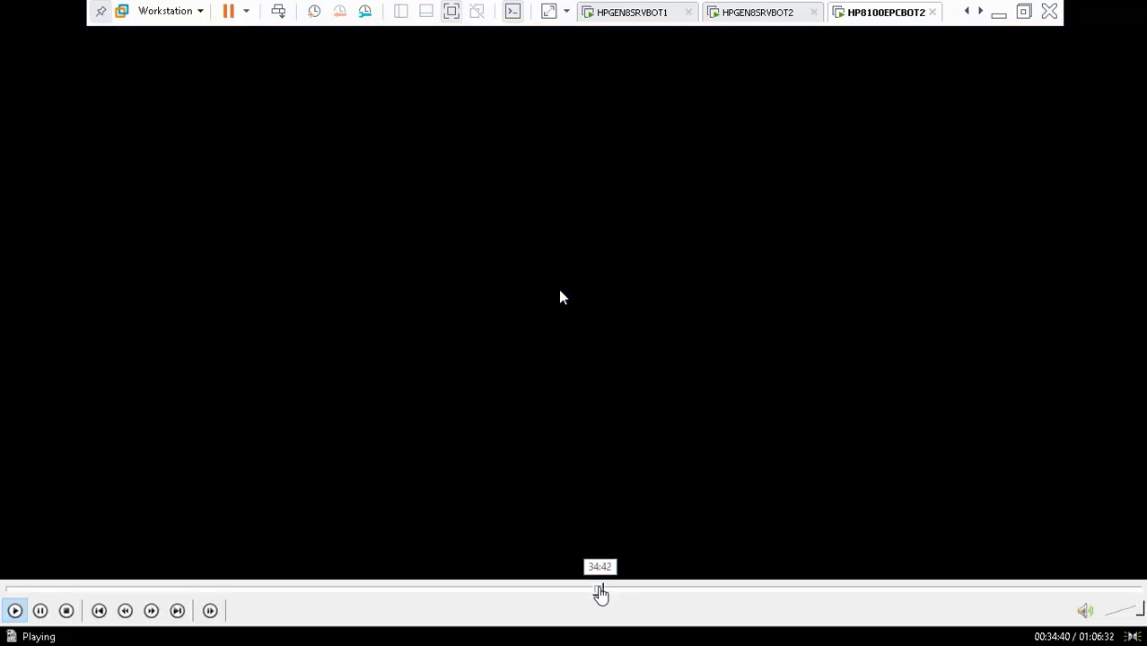
pyautogui.click(608, 592)
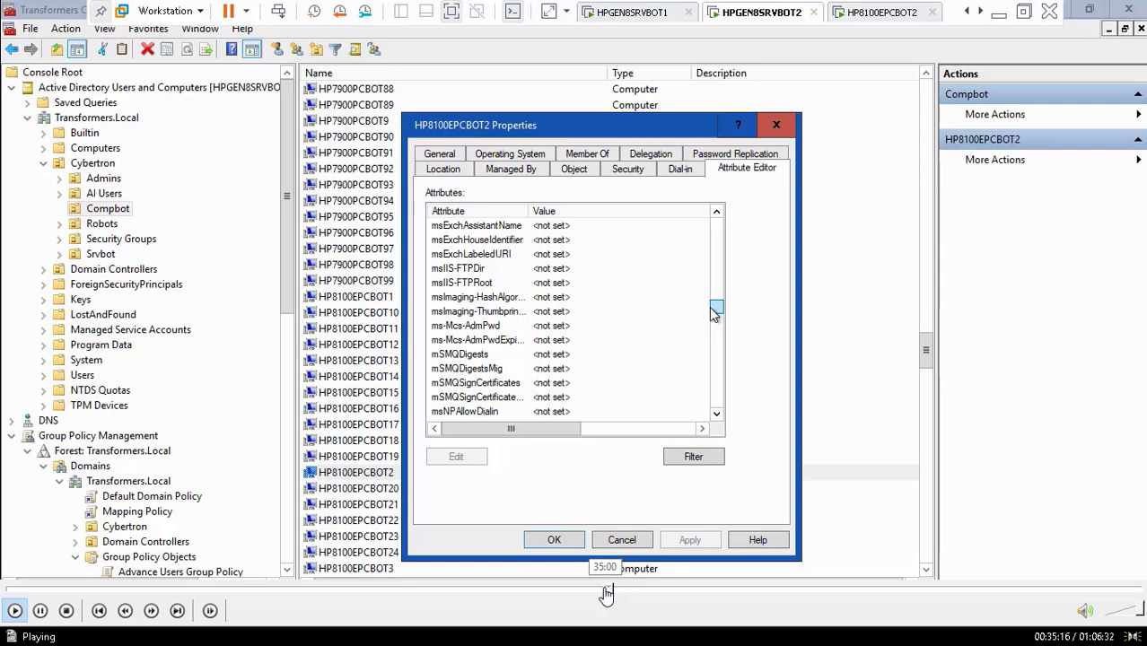
pyautogui.click(599, 592)
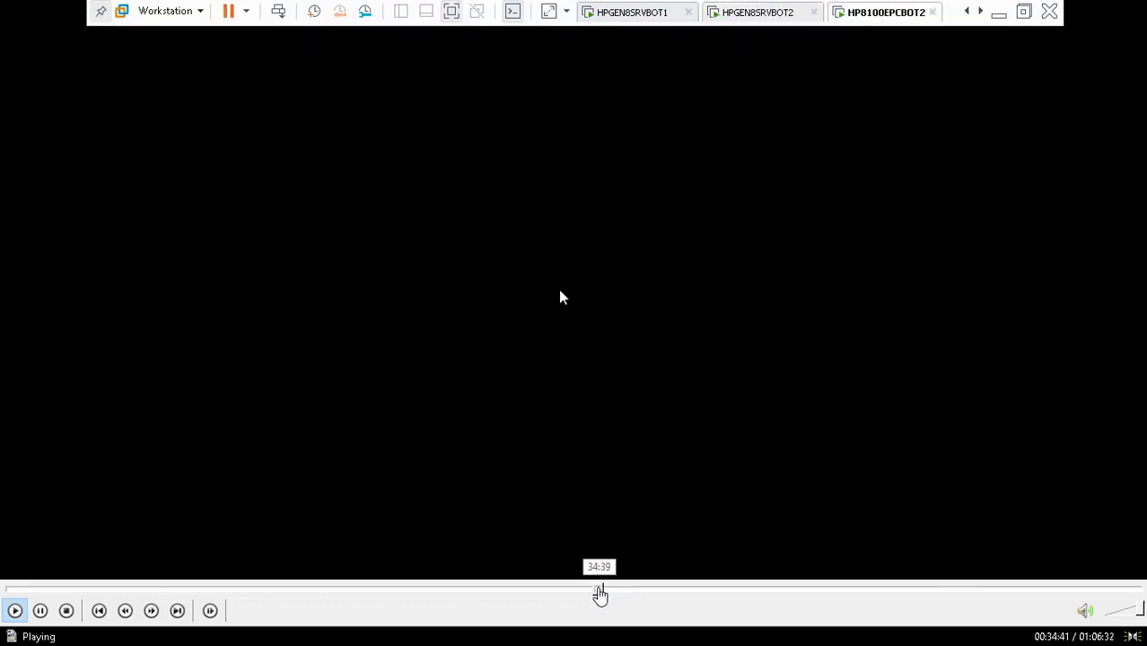
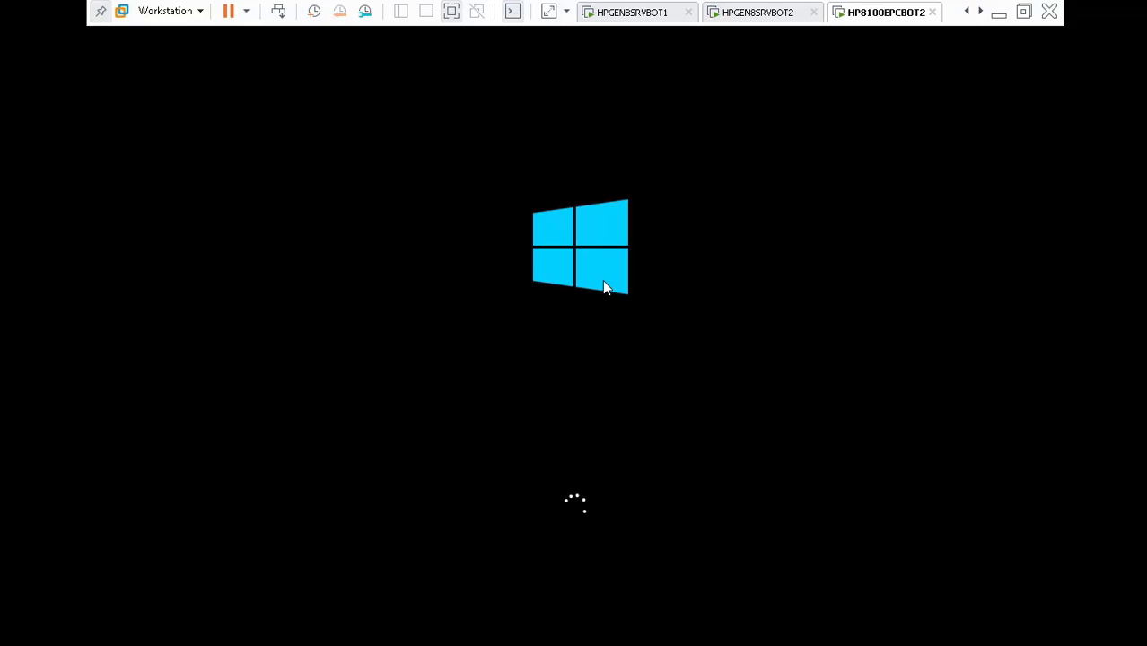
# Step: Seek past the client sign-in to the server's SettingsPackages folder showing nine packages
pyautogui.moveTo(663, 607)
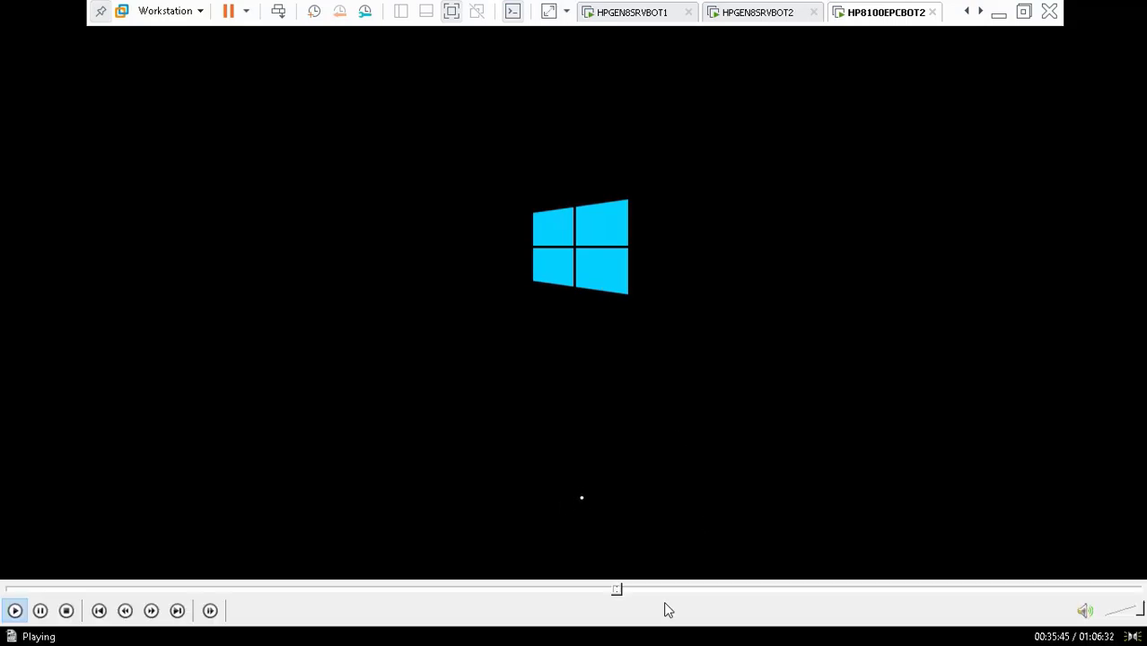
pyautogui.click(625, 592)
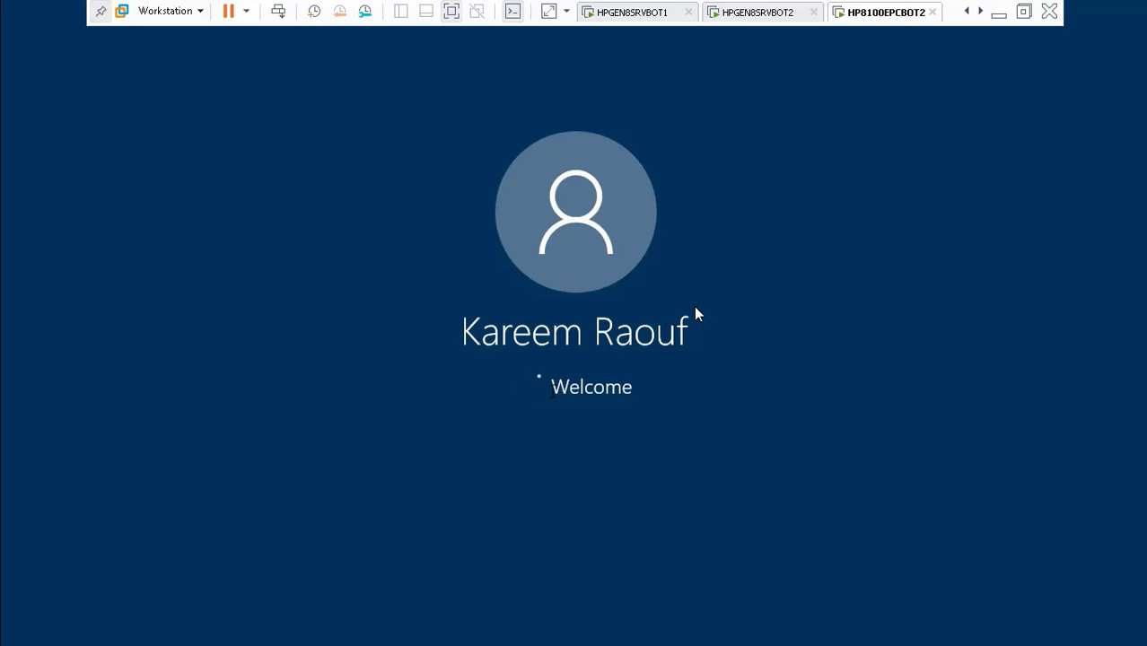
pyautogui.moveTo(594, 616)
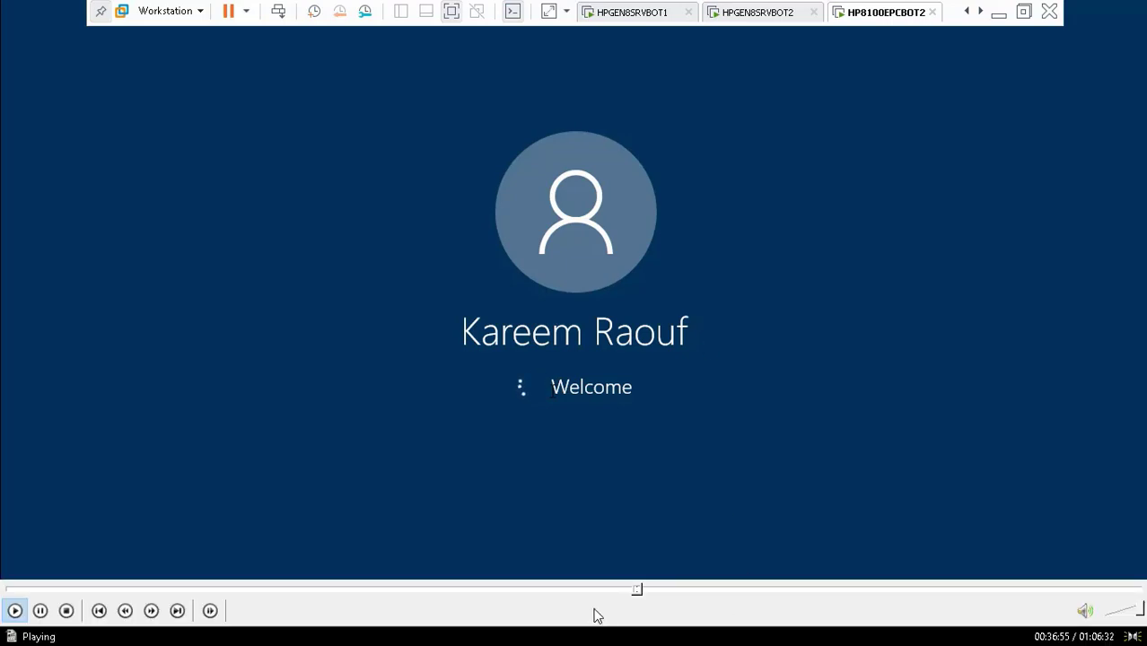
pyautogui.click(650, 590)
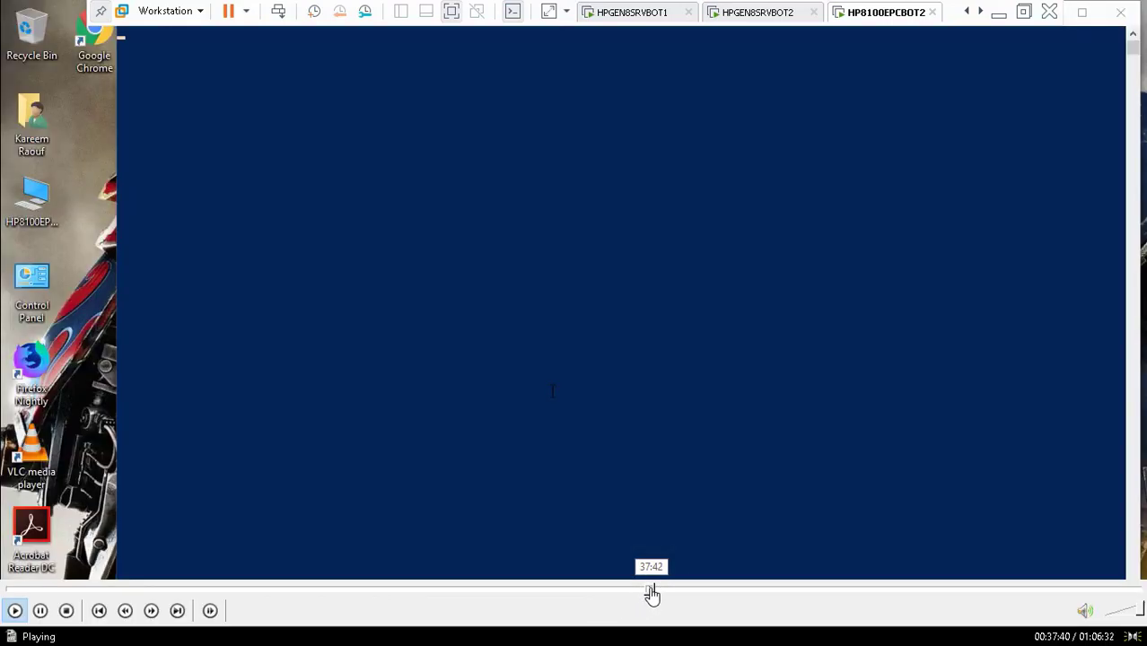
pyautogui.click(654, 592)
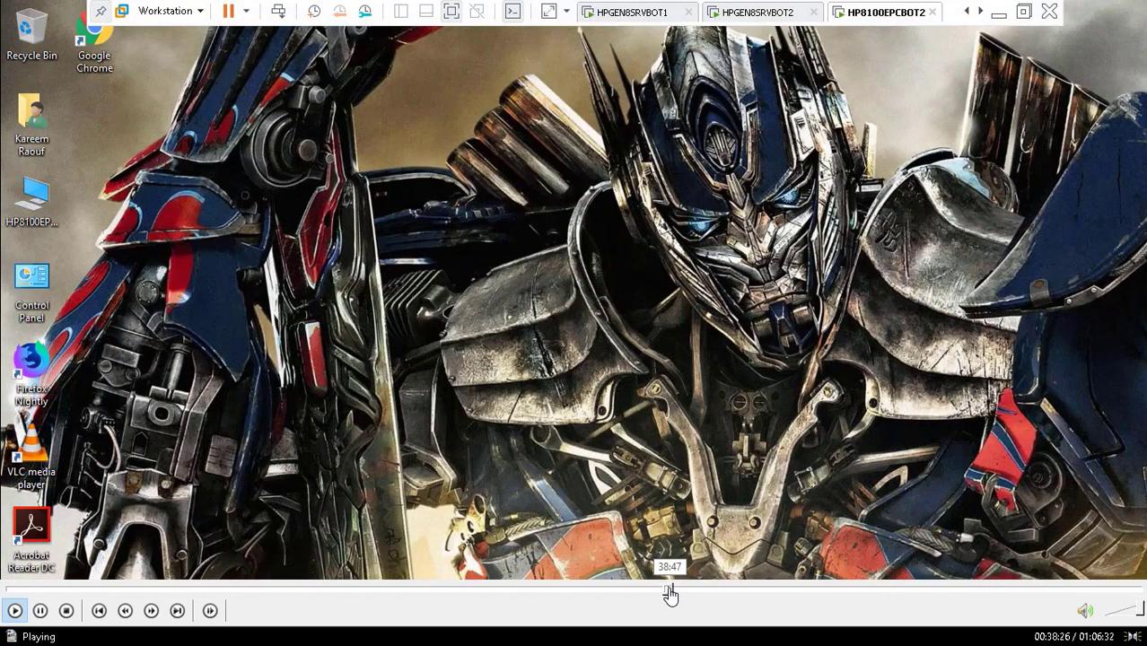
pyautogui.click(669, 592)
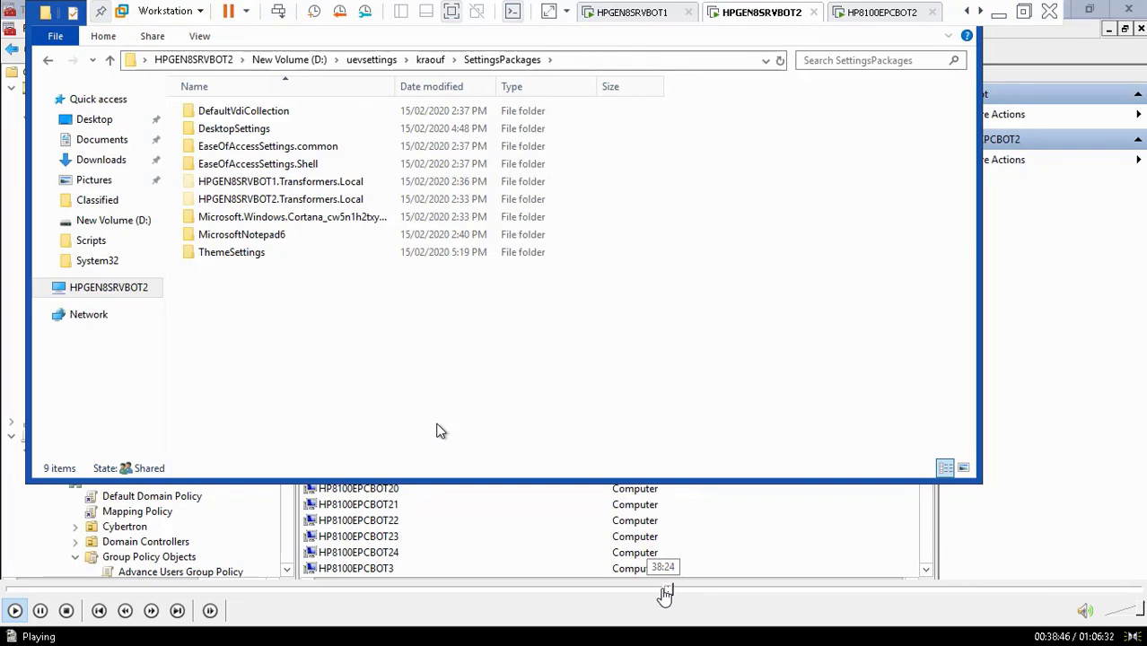
# Step: Refresh the user's SettingsPackages folder listing on HPGEN8SRVBOT2
pyautogui.click(664, 592)
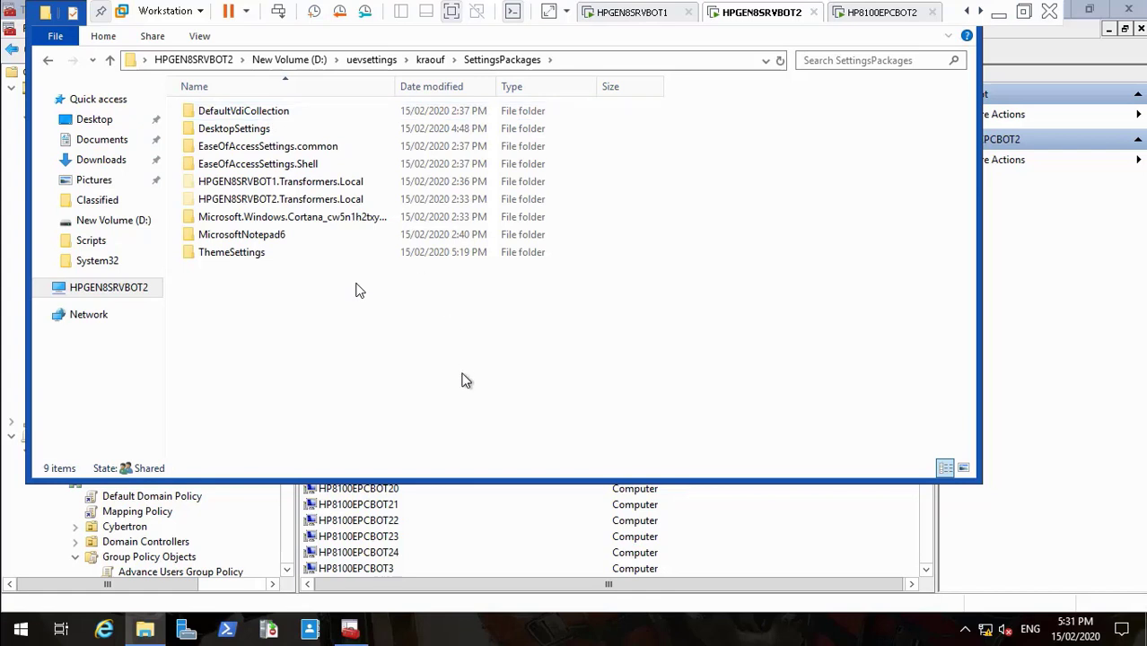
pyautogui.rightClick(394, 360)
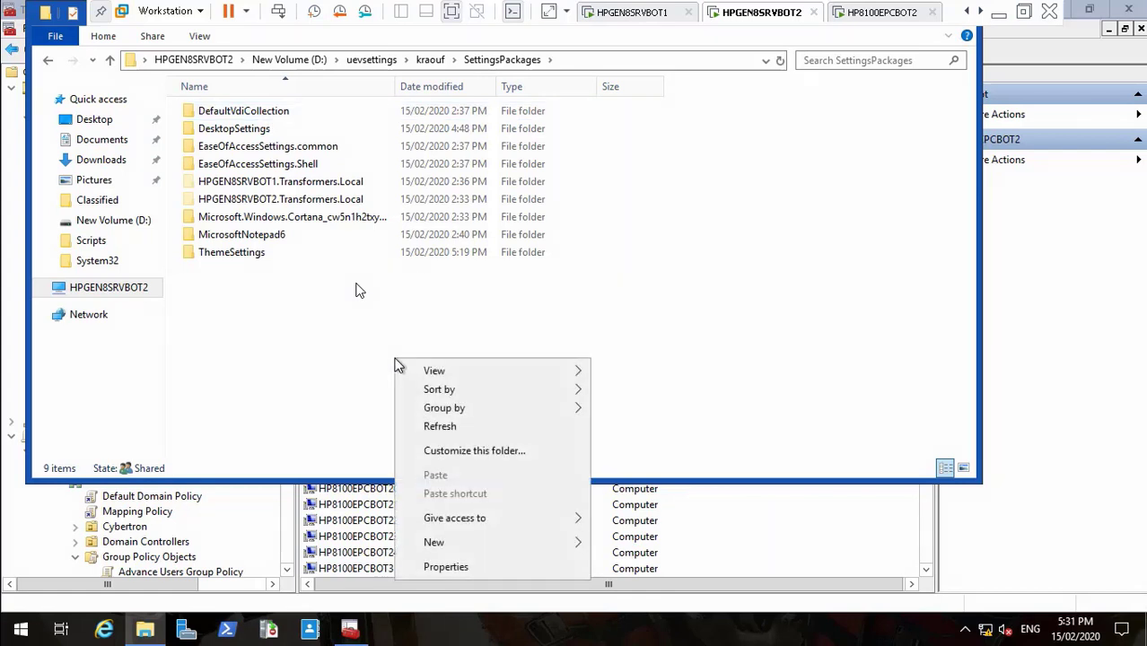
pyautogui.click(440, 428)
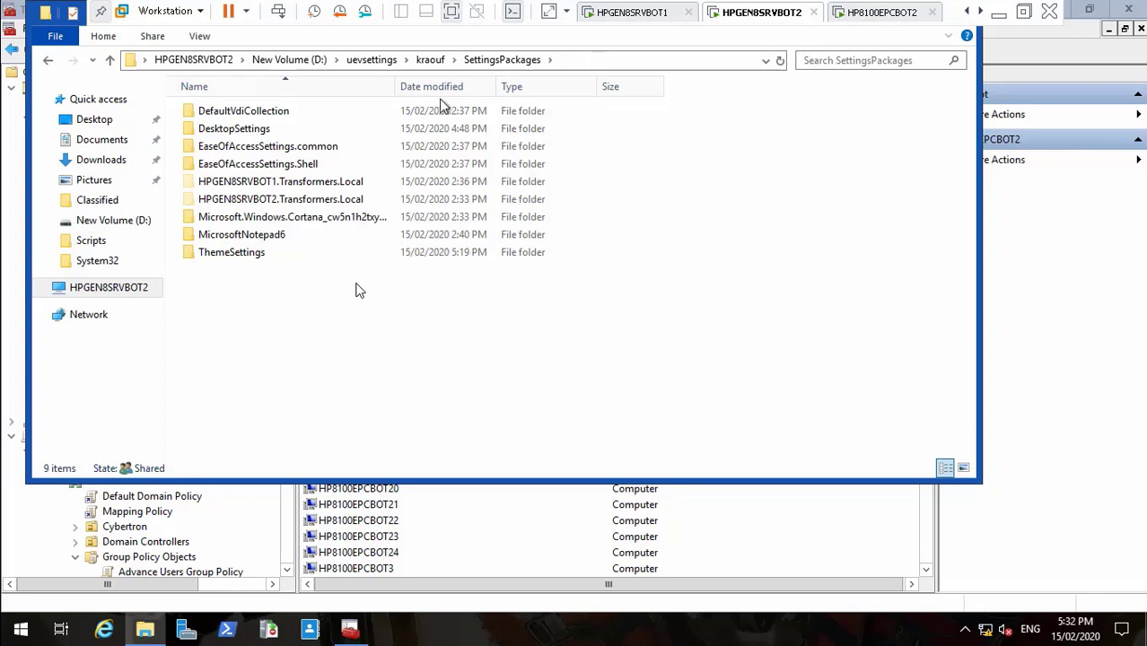
# Step: Open D:\uevsettings to see its two user folders, then return to the HP8100EPCBOT2 client
pyautogui.click(299, 59)
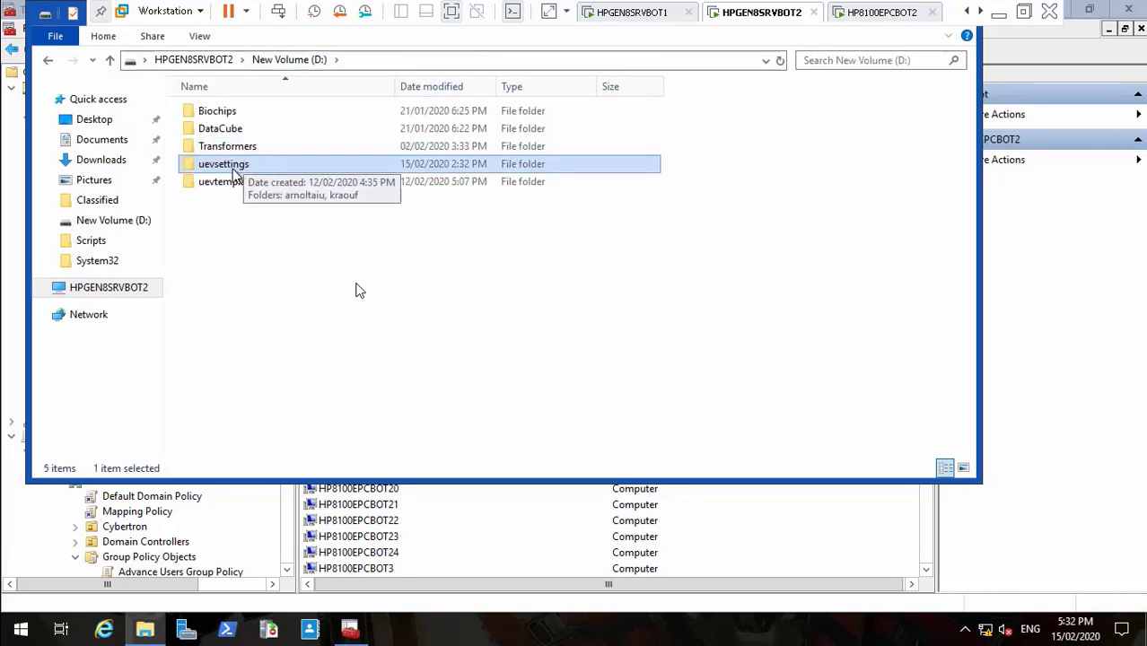
pyautogui.doubleClick(233, 168)
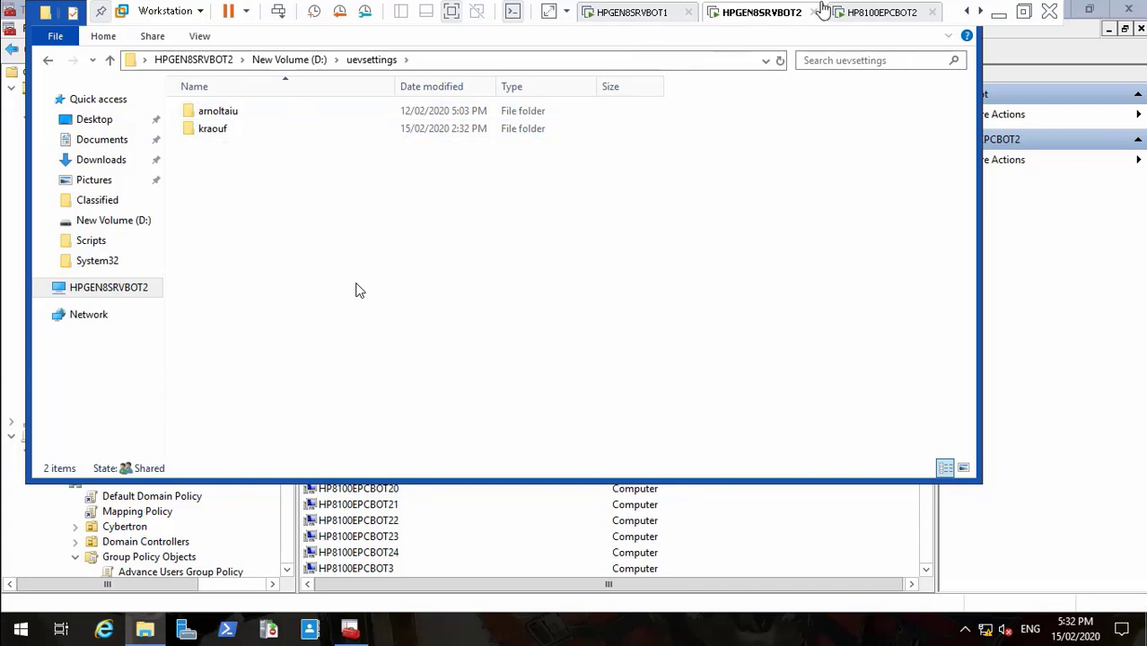
pyautogui.click(861, 12)
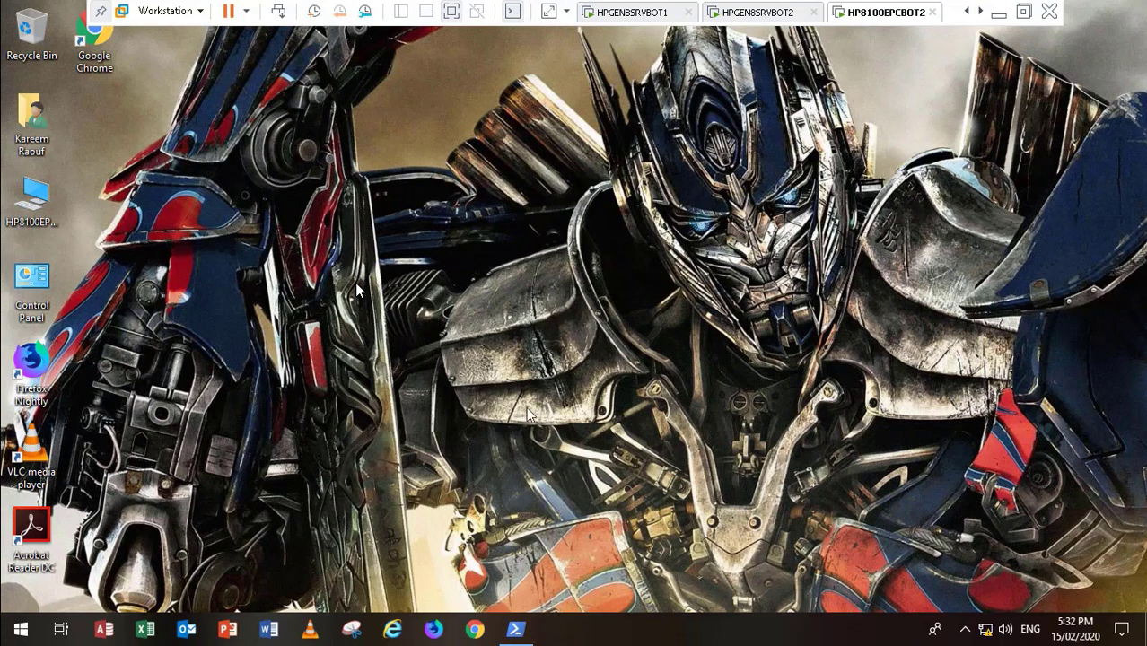
pyautogui.moveTo(652, 614)
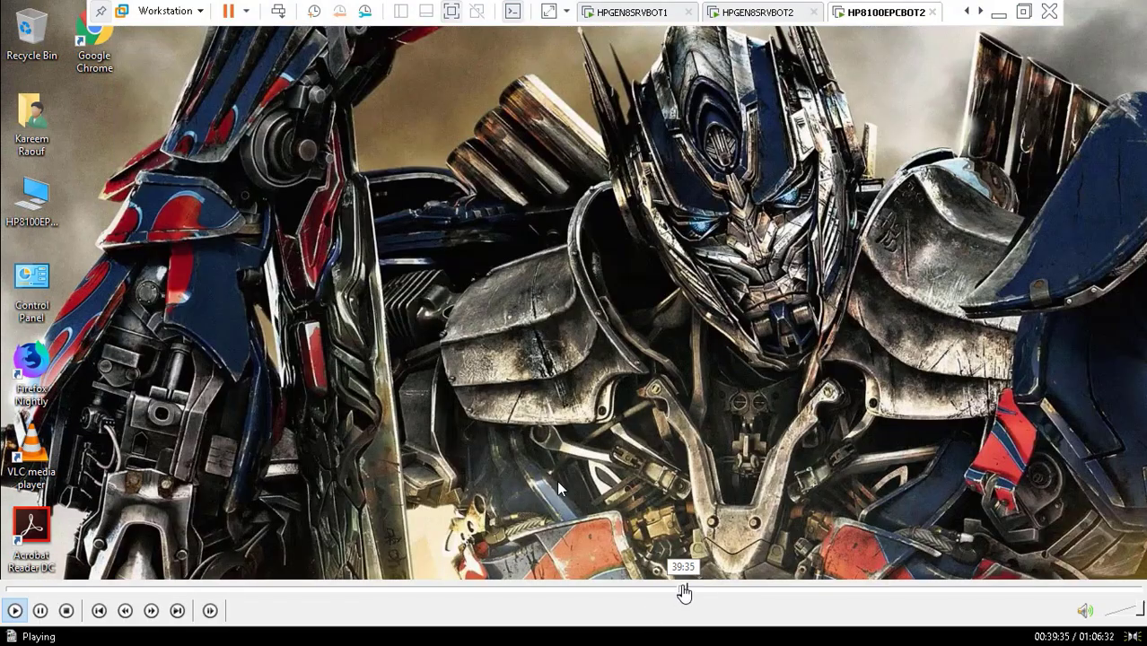
pyautogui.click(687, 590)
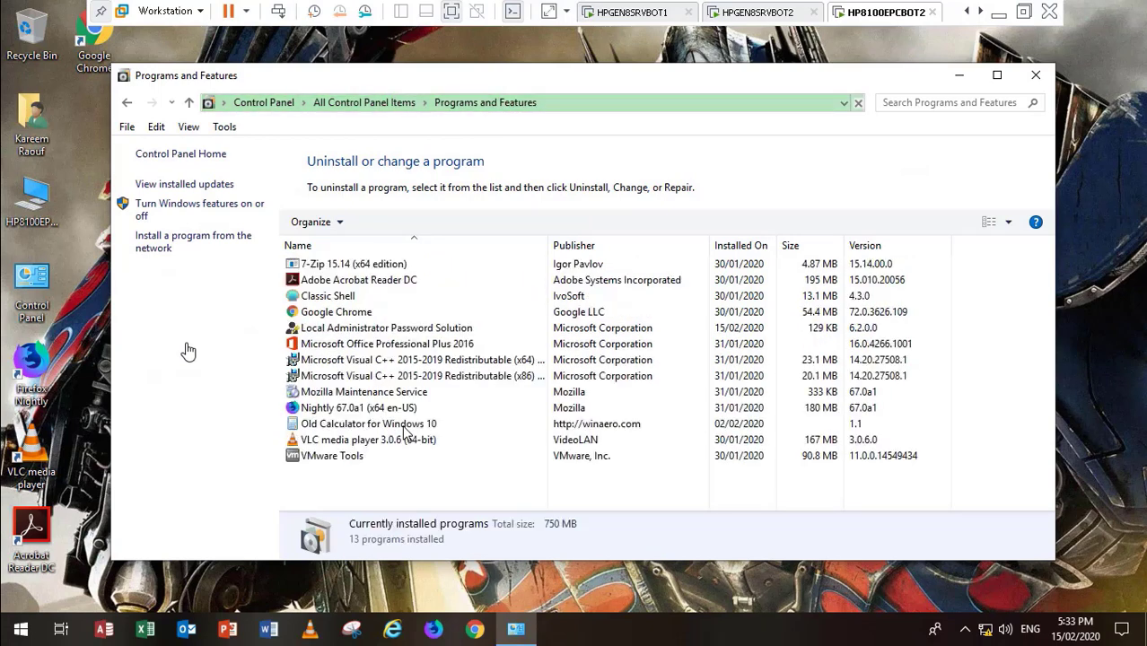
pyautogui.click(335, 329)
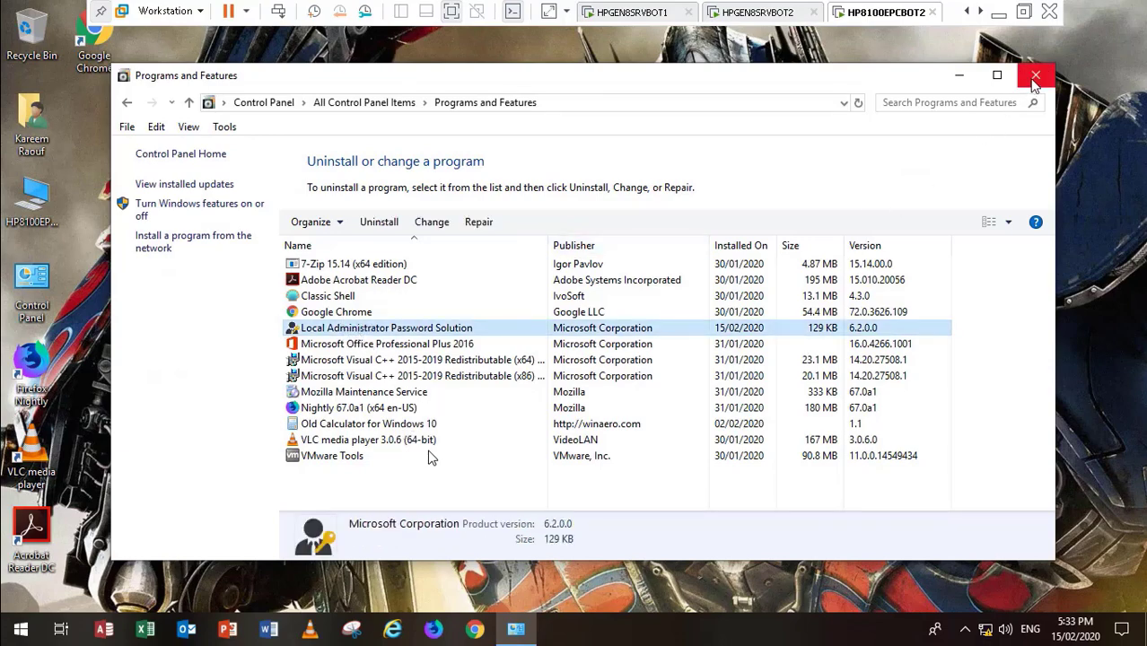
pyautogui.click(1033, 77)
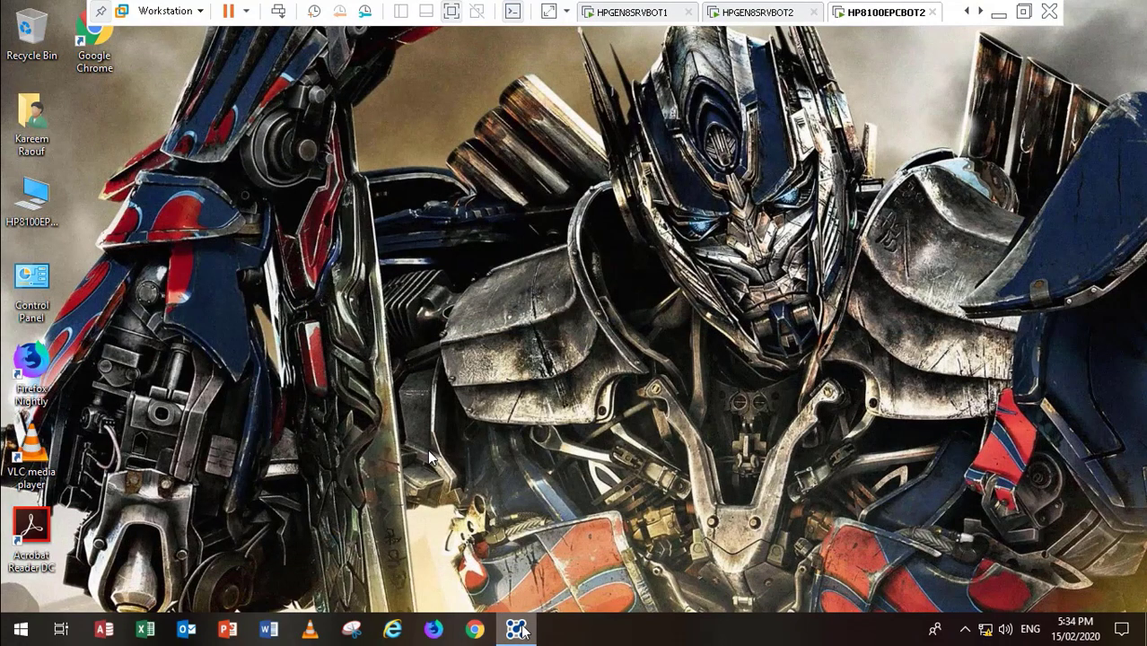
# Step: Minimize the open program window and check the hidden notification-area icons
pyautogui.moveTo(521, 627)
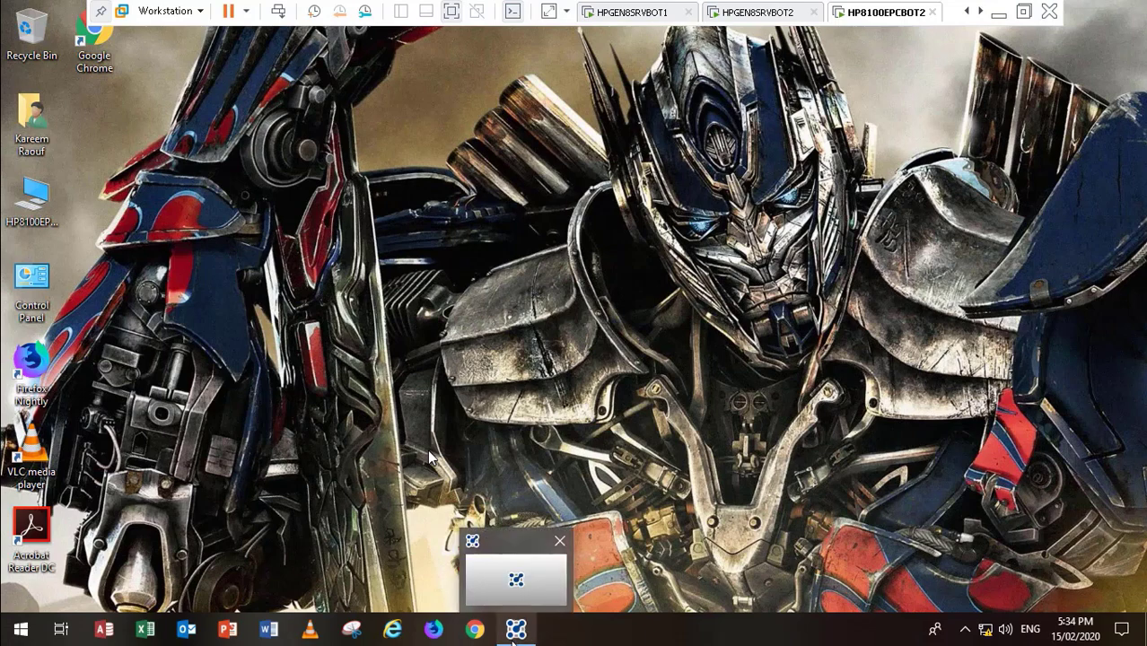
pyautogui.click(516, 594)
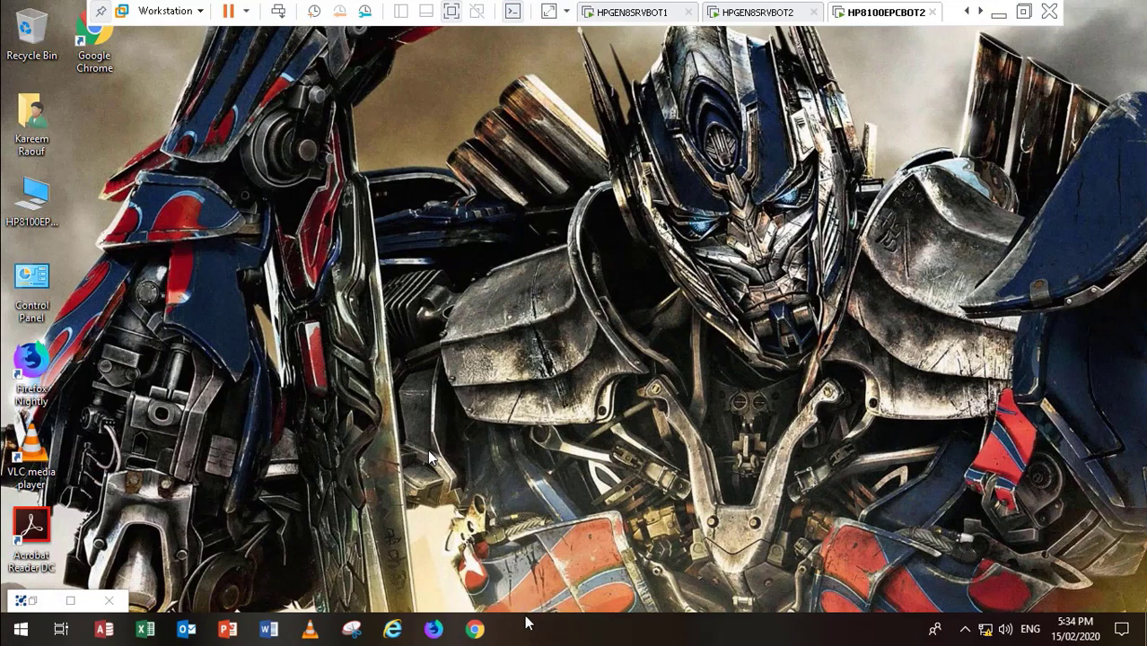
pyautogui.click(964, 630)
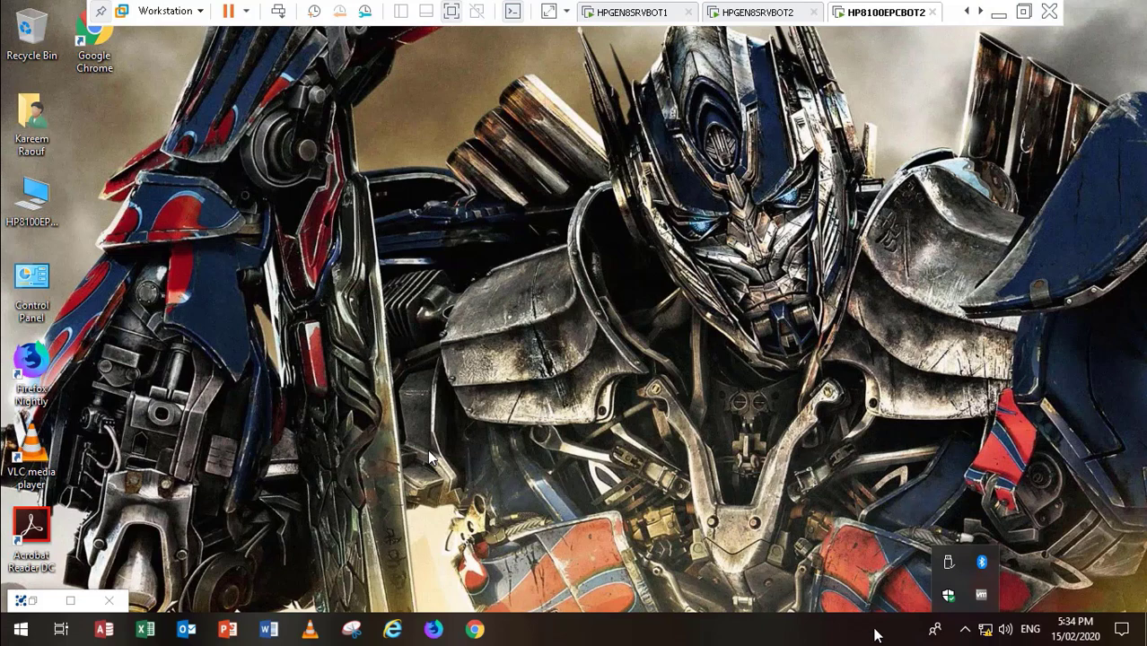
pyautogui.click(965, 634)
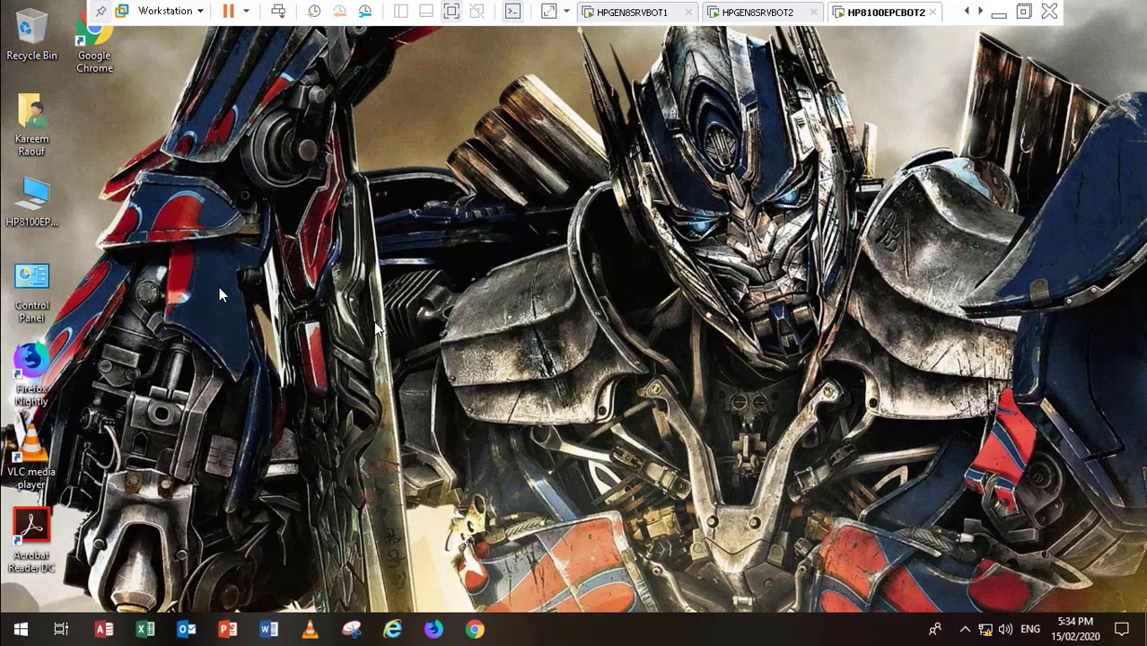
# Step: Log the domain user off through the Start menu's Shut Down options
pyautogui.click(17, 632)
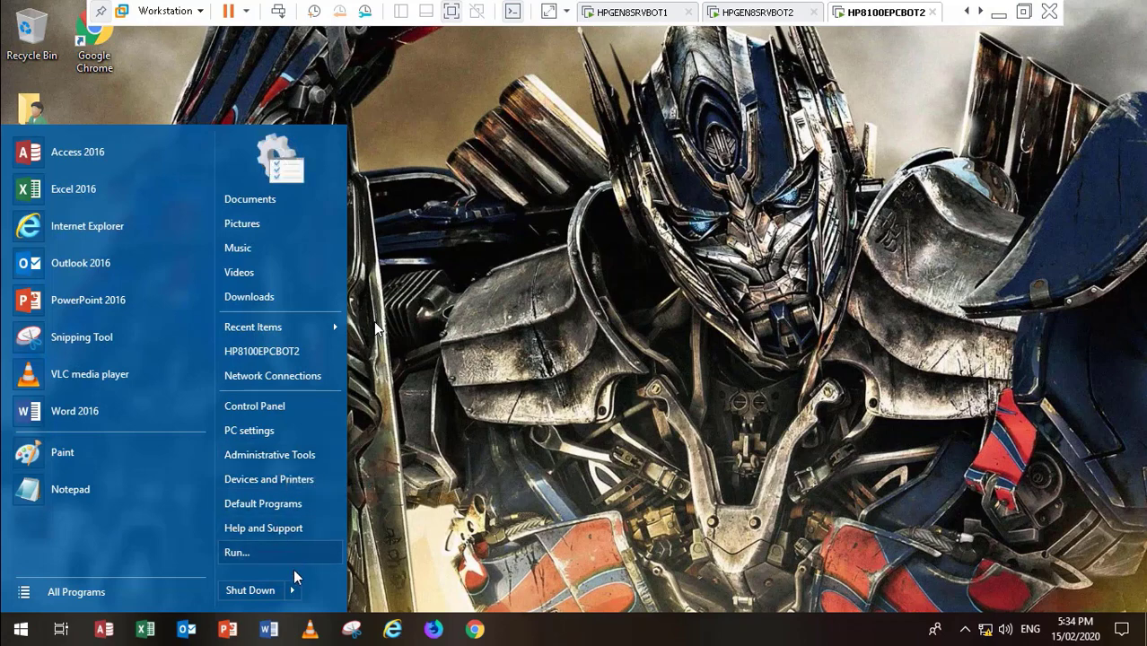
pyautogui.moveTo(293, 586)
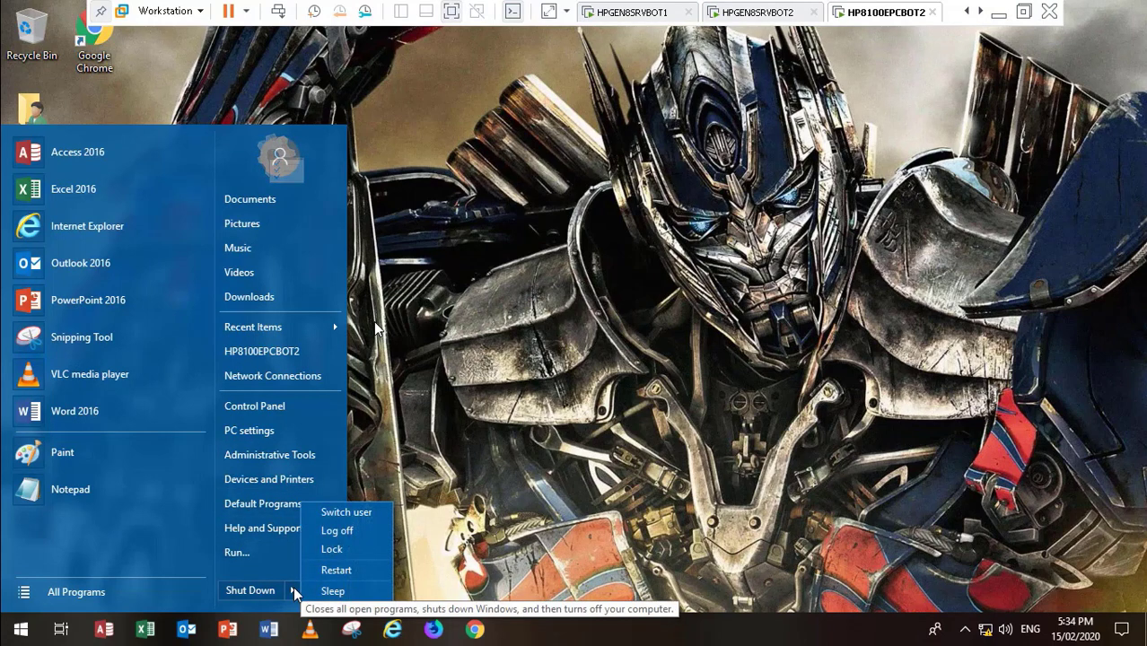
pyautogui.click(355, 531)
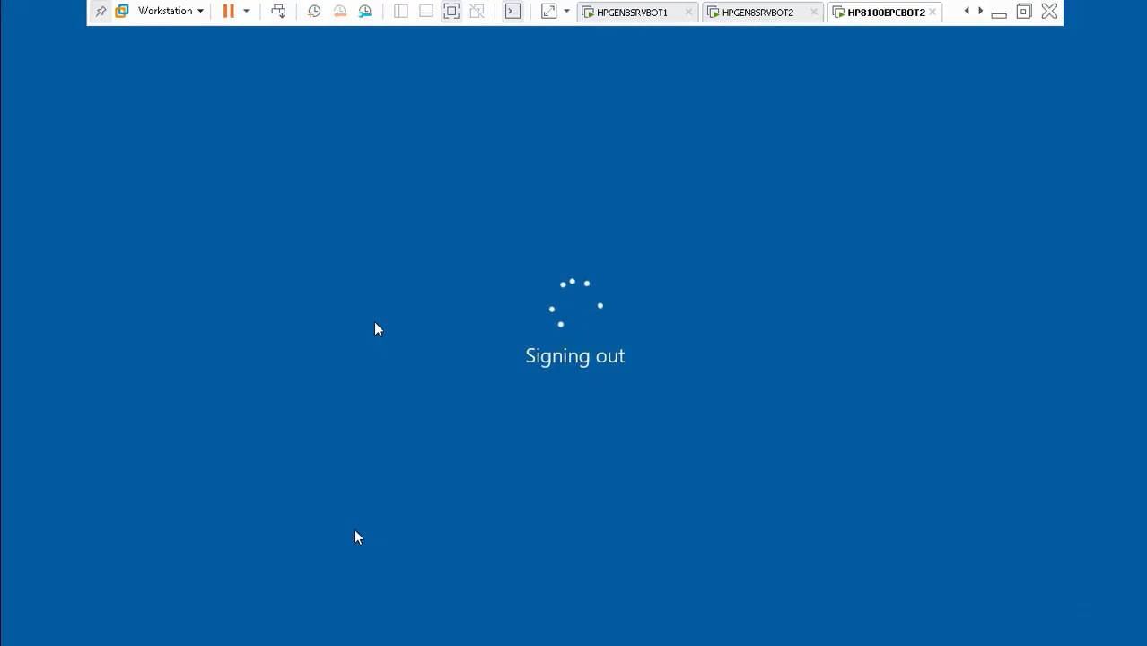
# Step: On HPGEN8SRVBOT2, minimize File Explorer to reveal Active Directory Users and Computers, then return to the client
pyautogui.click(759, 13)
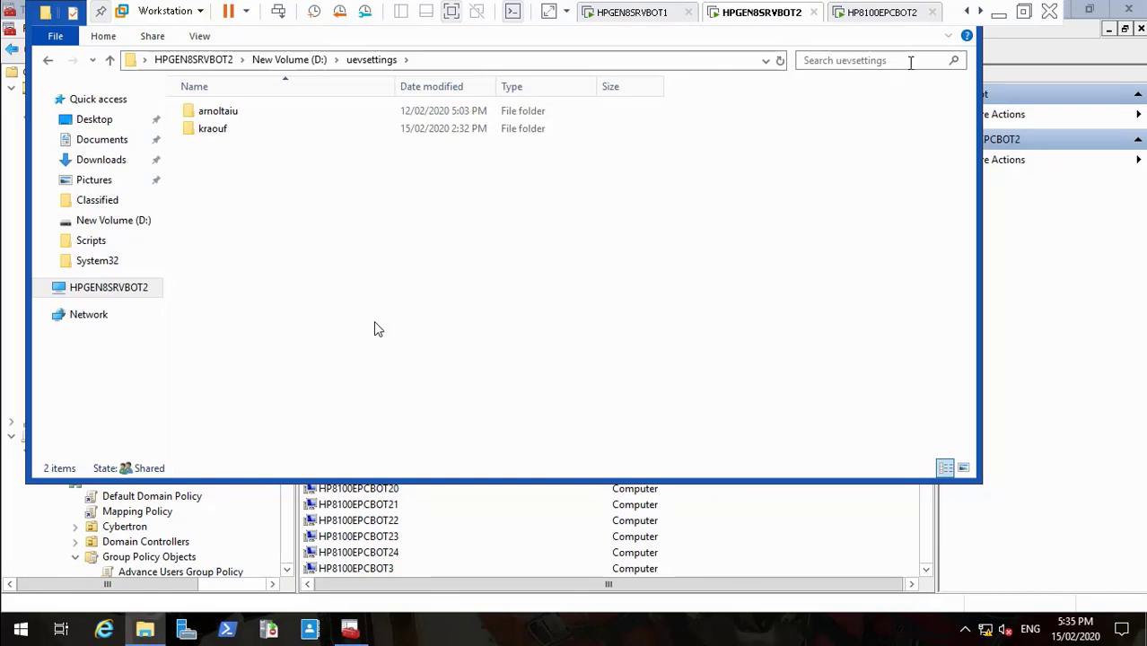
pyautogui.click(145, 630)
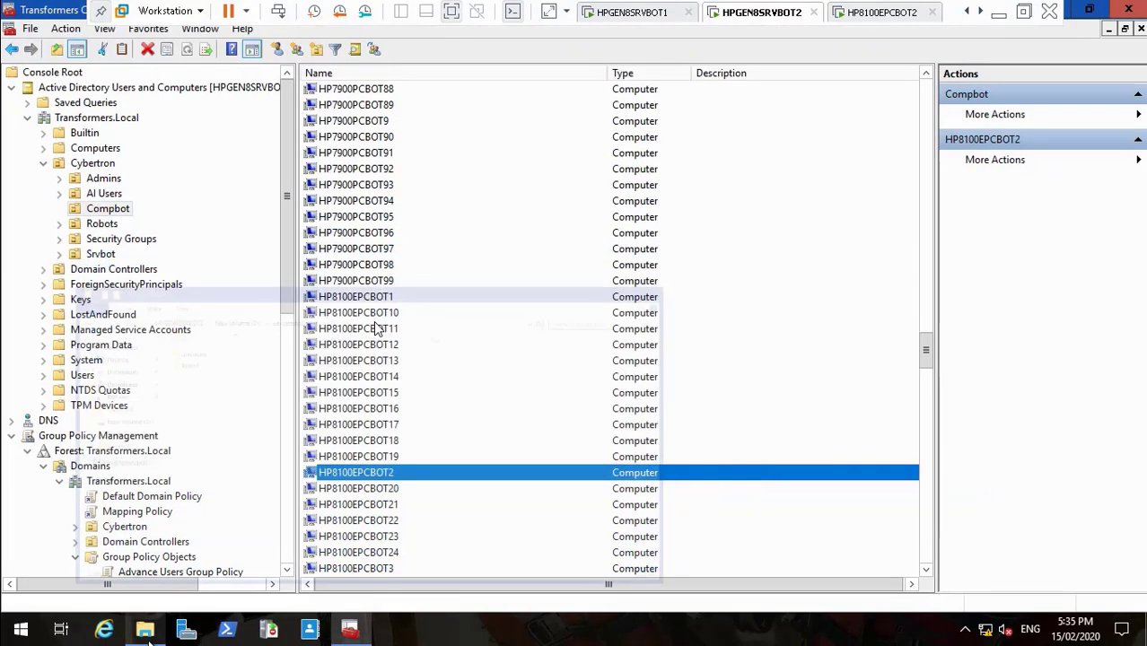
pyautogui.click(880, 13)
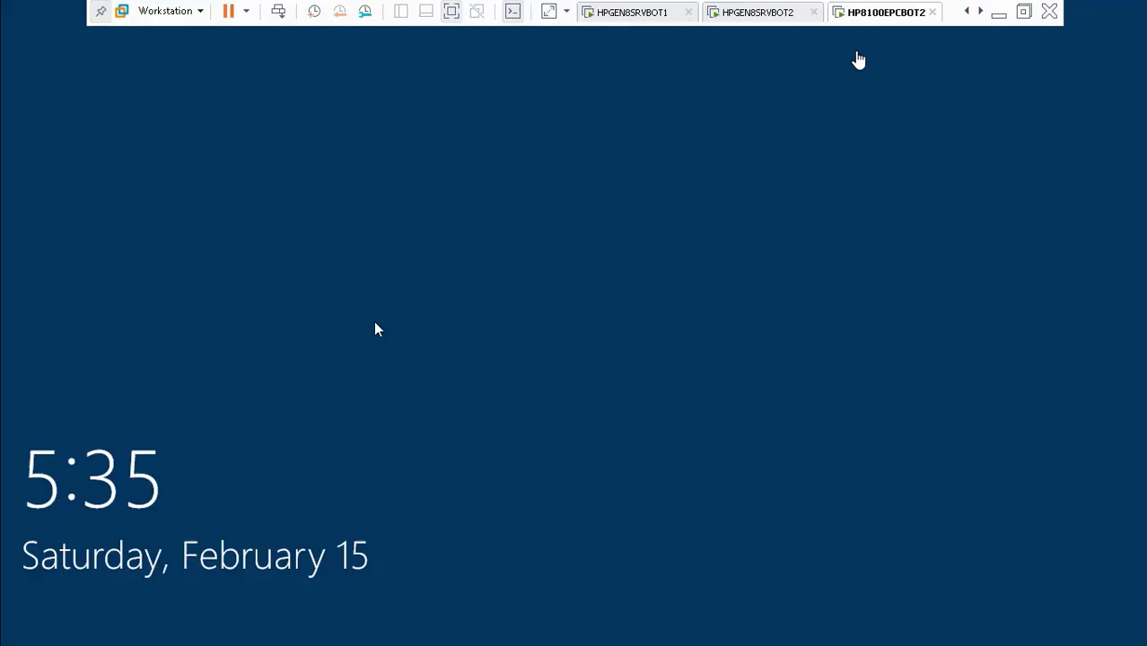
# Step: Show the HP8100EPCBOT2 client's lock screen in its restored full-screen window
pyautogui.click(997, 15)
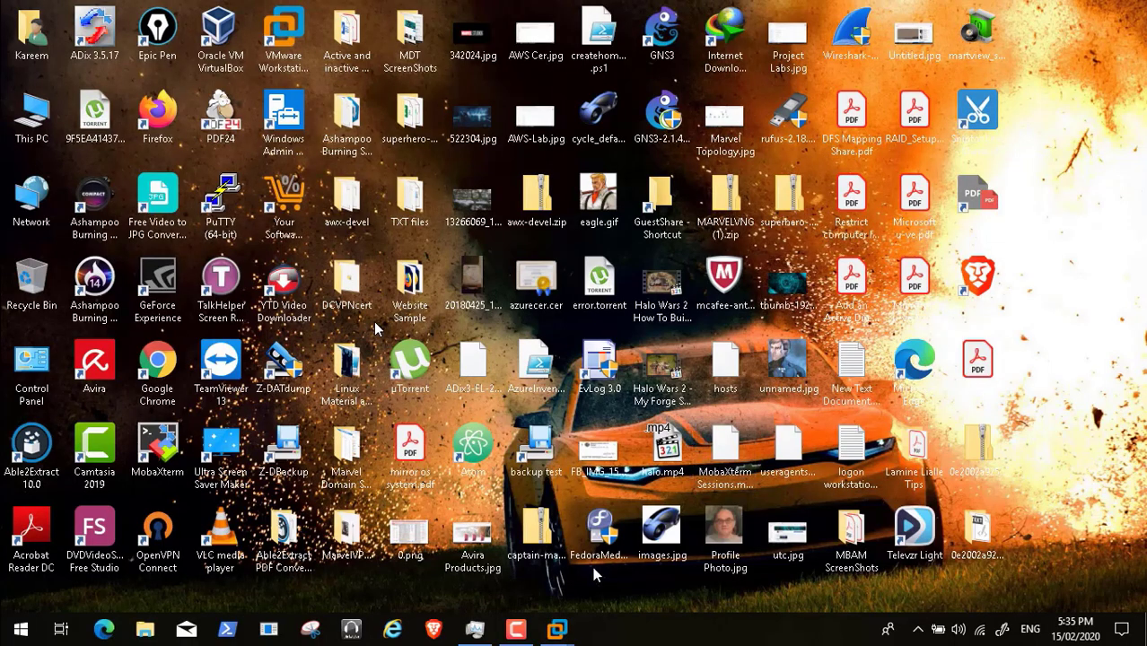
pyautogui.click(516, 628)
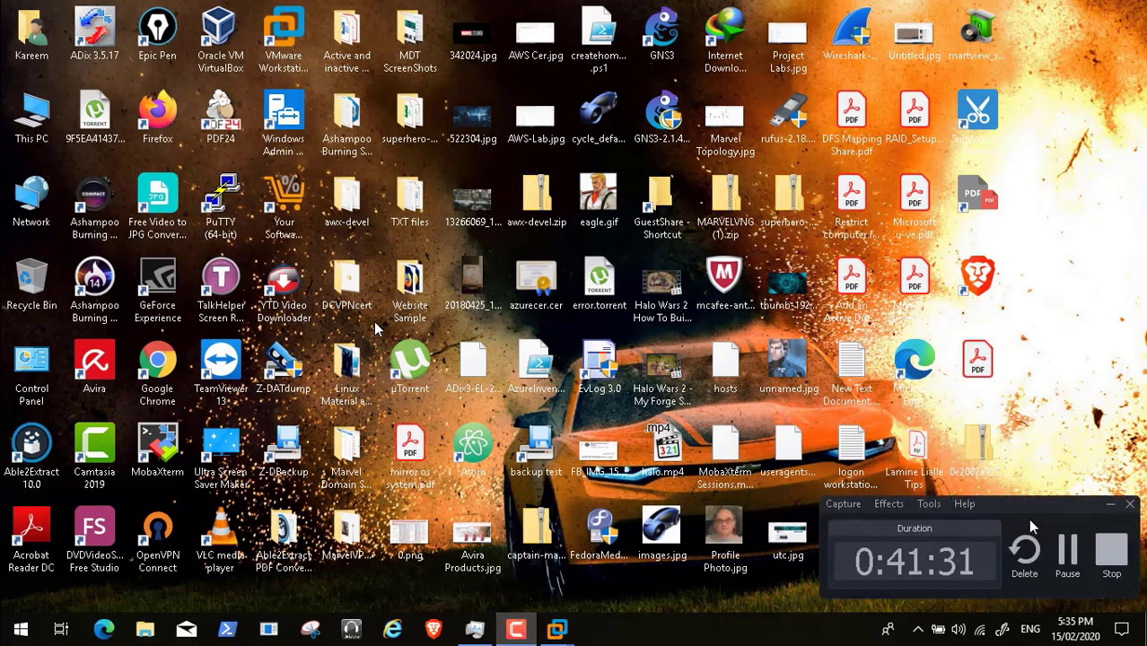
pyautogui.click(1110, 503)
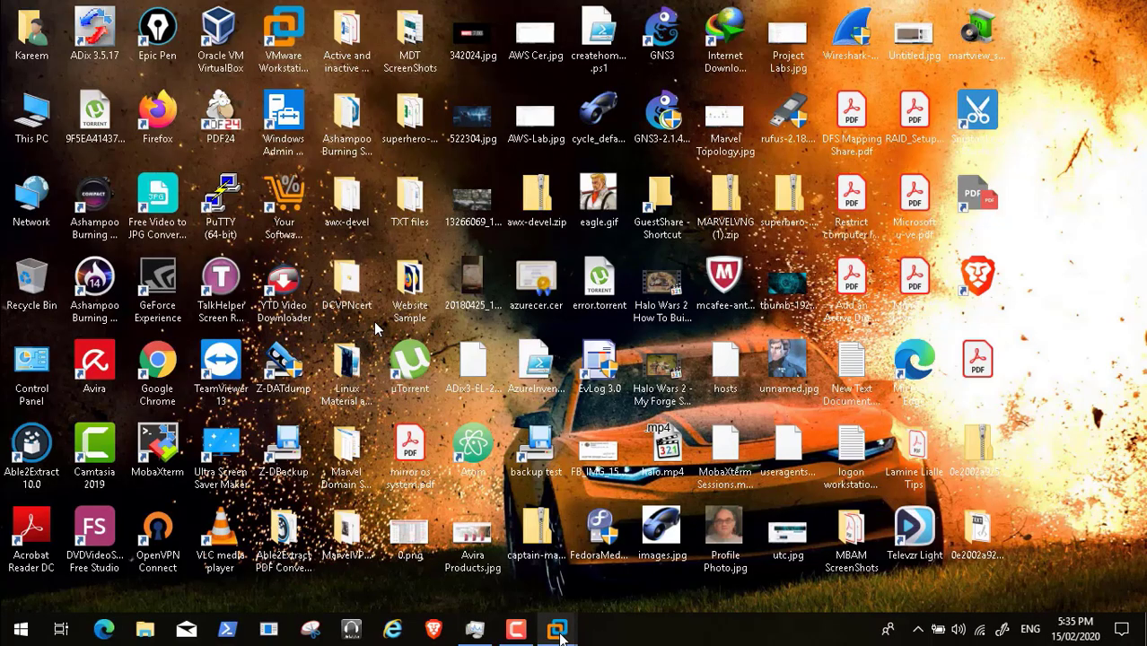
pyautogui.moveTo(565, 629)
pyautogui.click(793, 537)
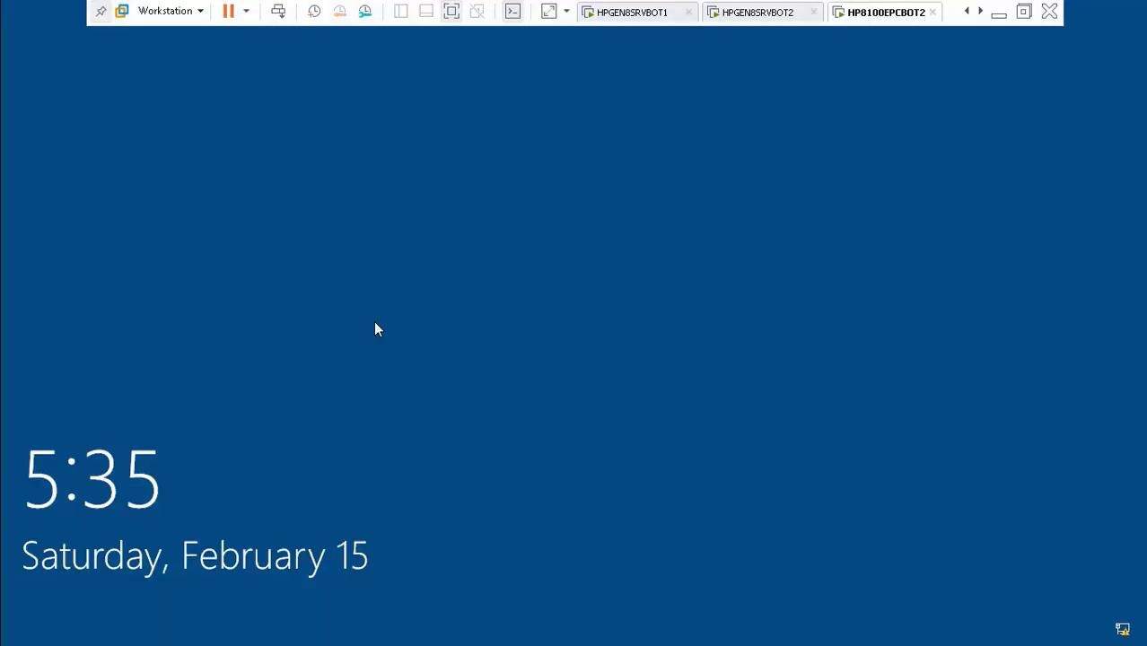
# Step: Sign the domain user in with their username and password, then pause at the Welcome screen
pyautogui.click(493, 325)
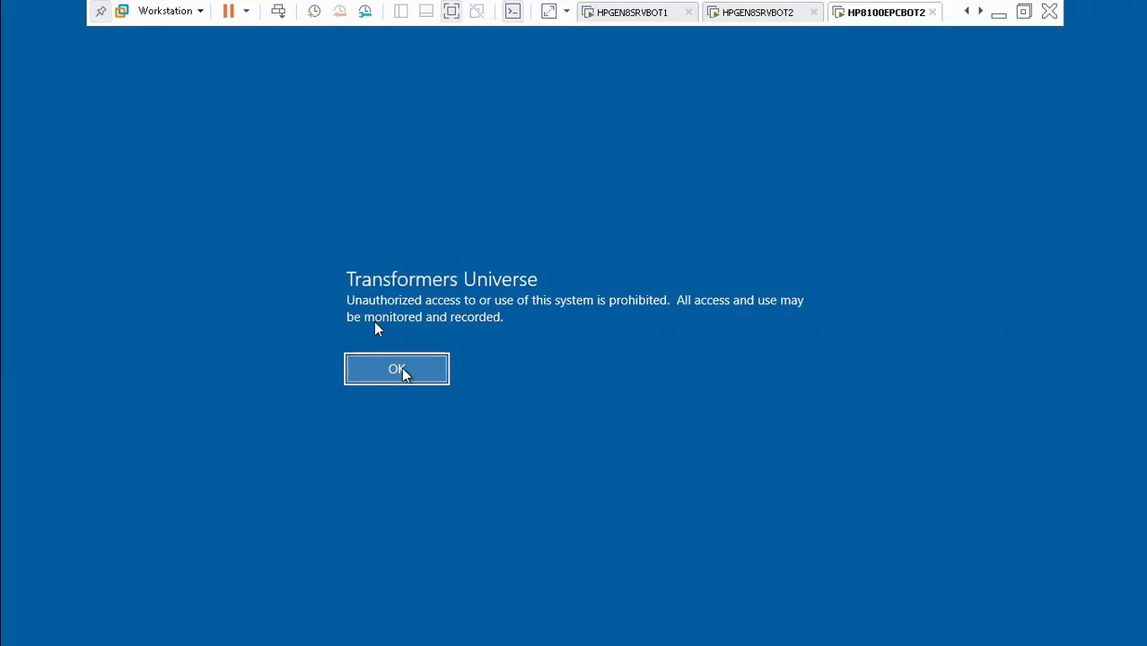
pyautogui.click(396, 369)
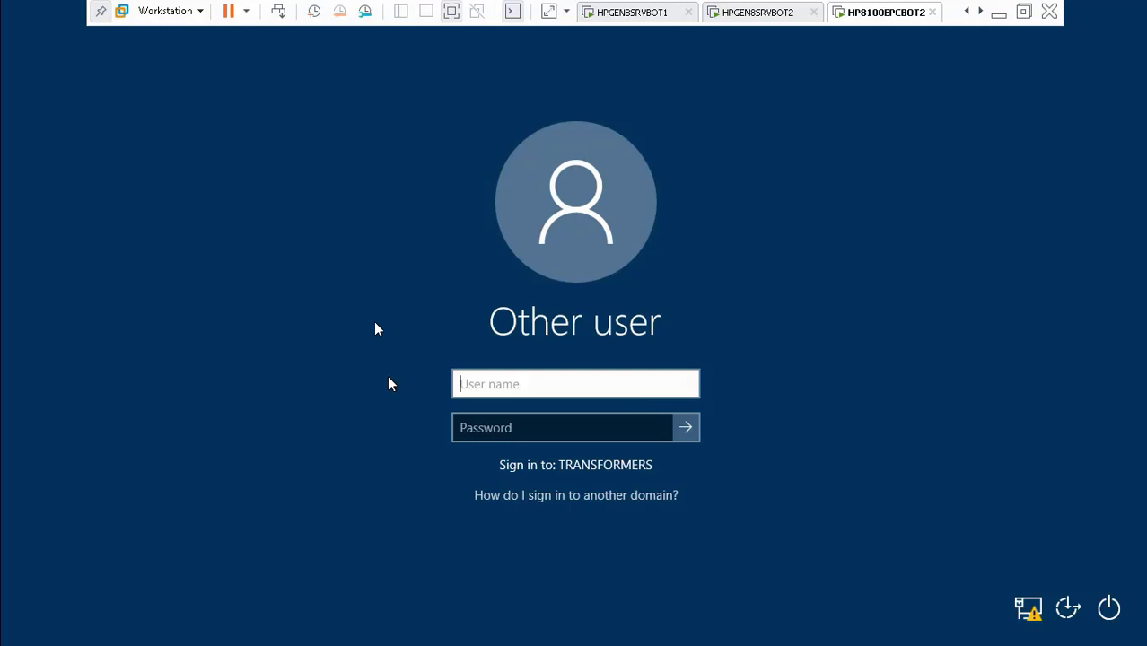
pyautogui.press('Tab')
pyautogui.write('•••••')
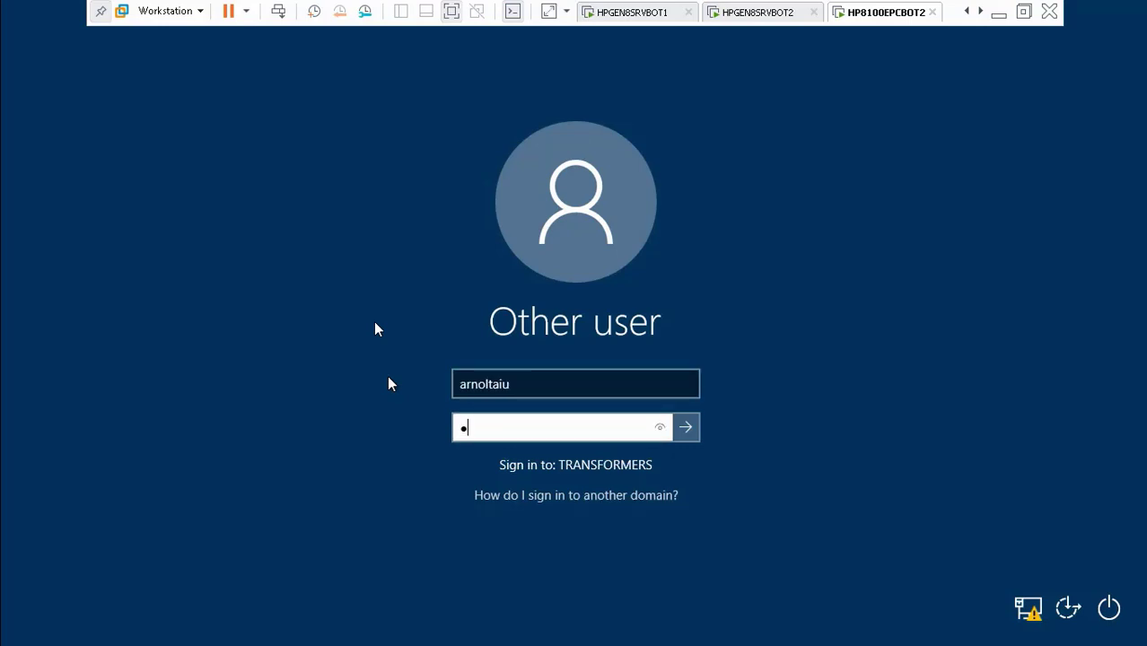
pyautogui.write('•••••')
pyautogui.press('Return')
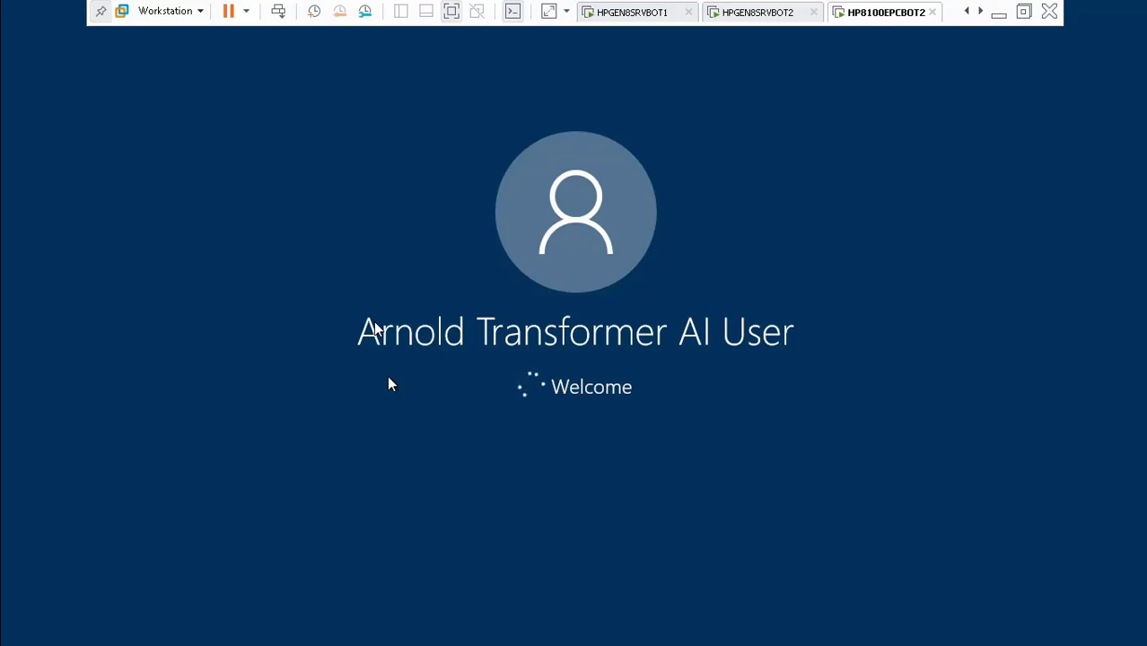
pyautogui.moveTo(296, 603)
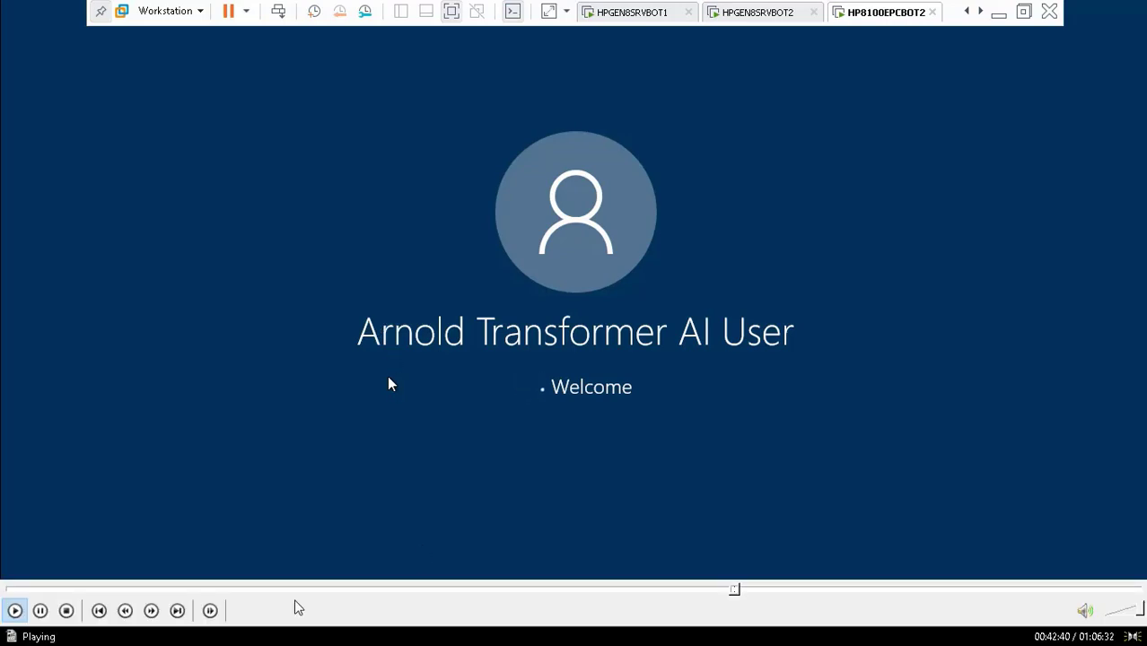
pyautogui.click(40, 611)
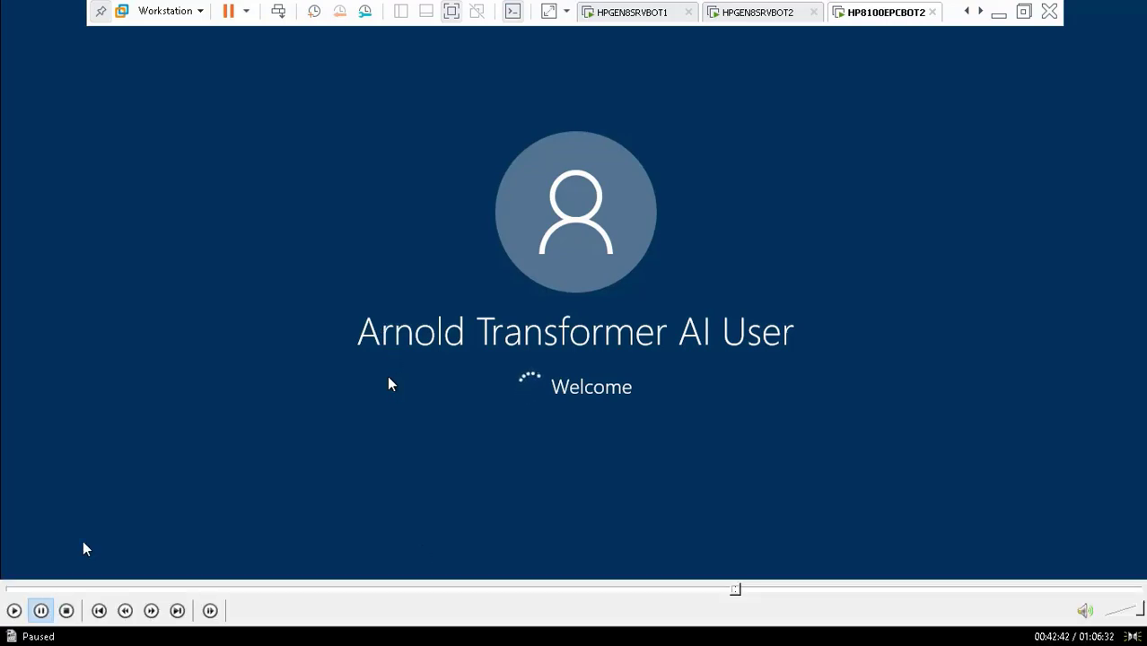
# Step: Pause the screen recorder and resume Video46.mp4 playback, back in full screen
pyautogui.doubleClick(271, 276)
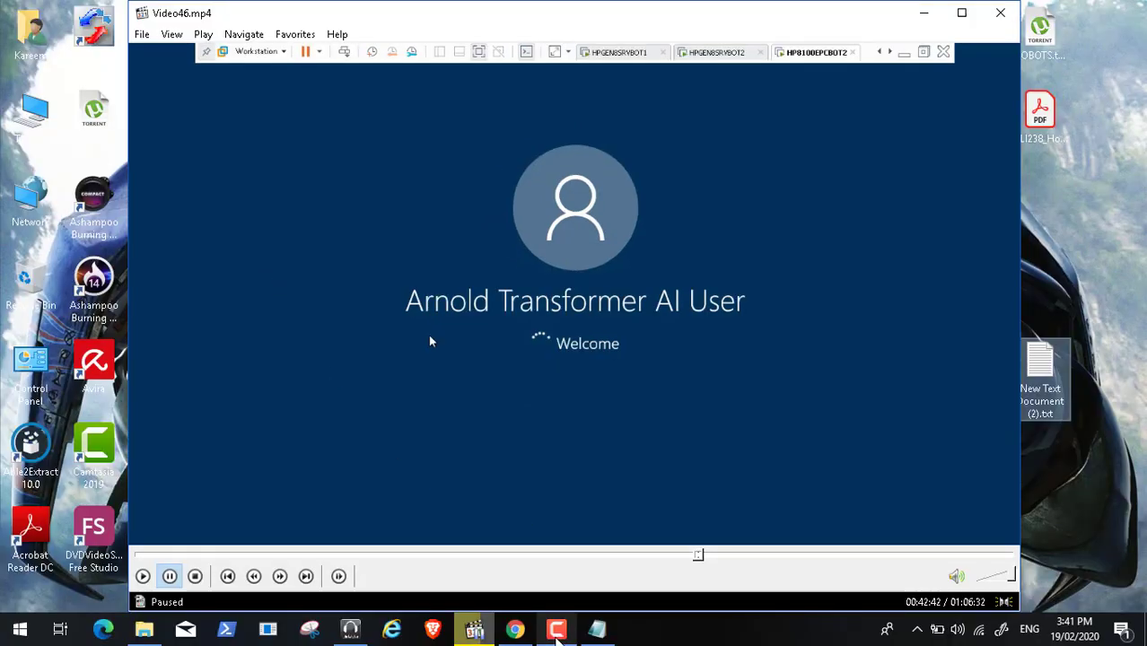
pyautogui.click(556, 630)
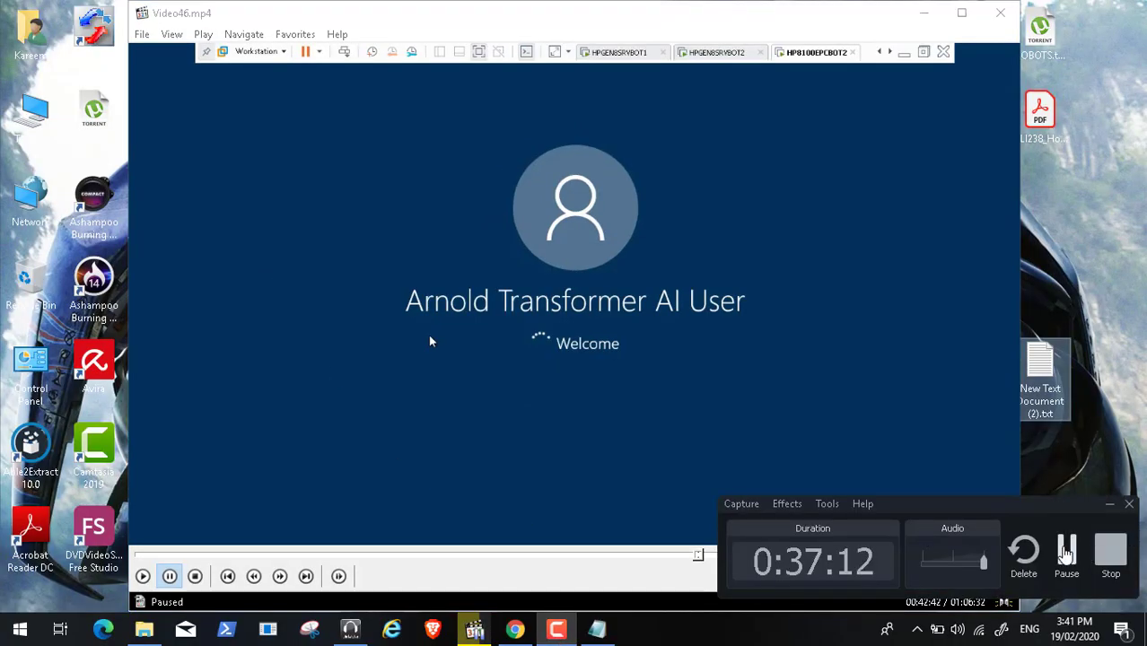
pyautogui.click(1066, 552)
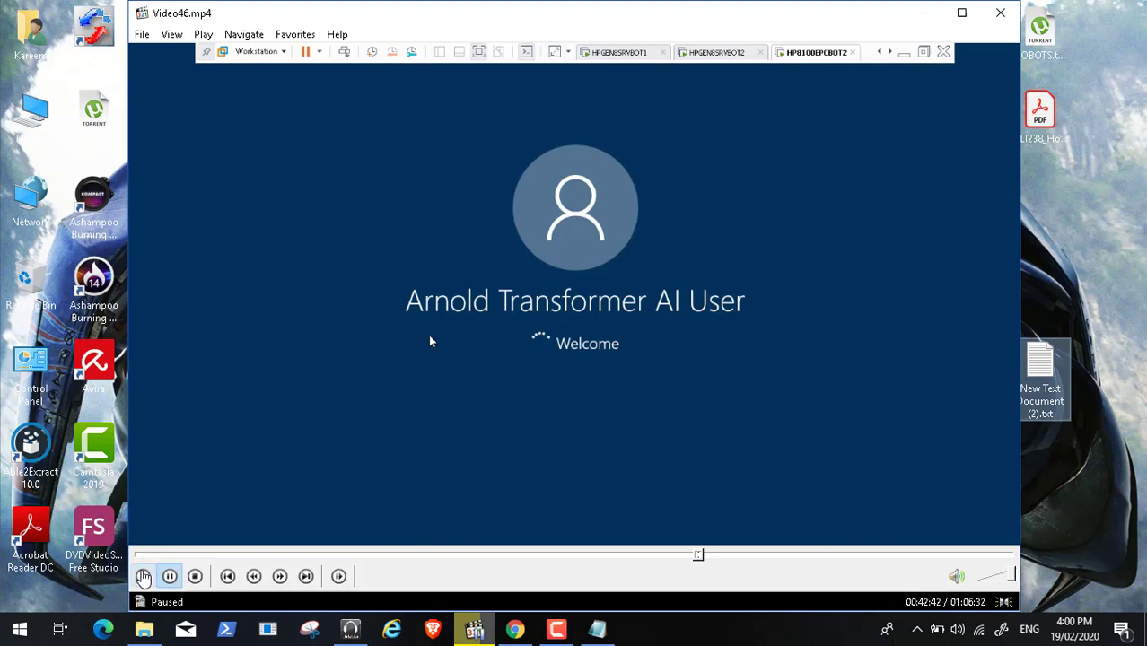
pyautogui.click(143, 577)
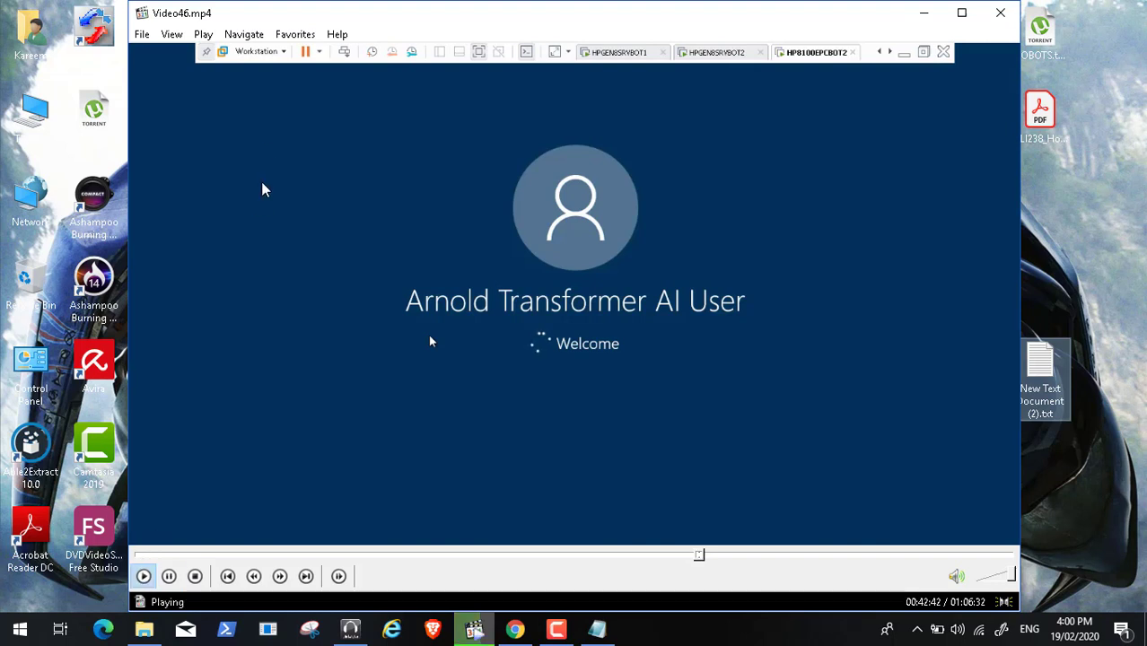
pyautogui.click(173, 34)
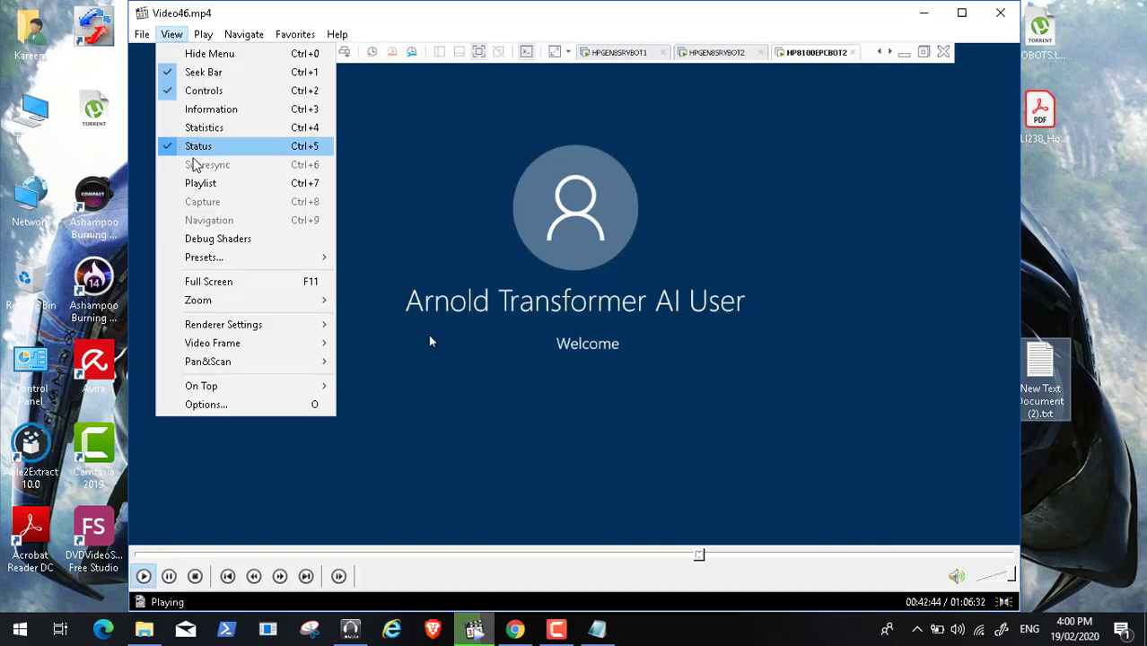
pyautogui.click(228, 289)
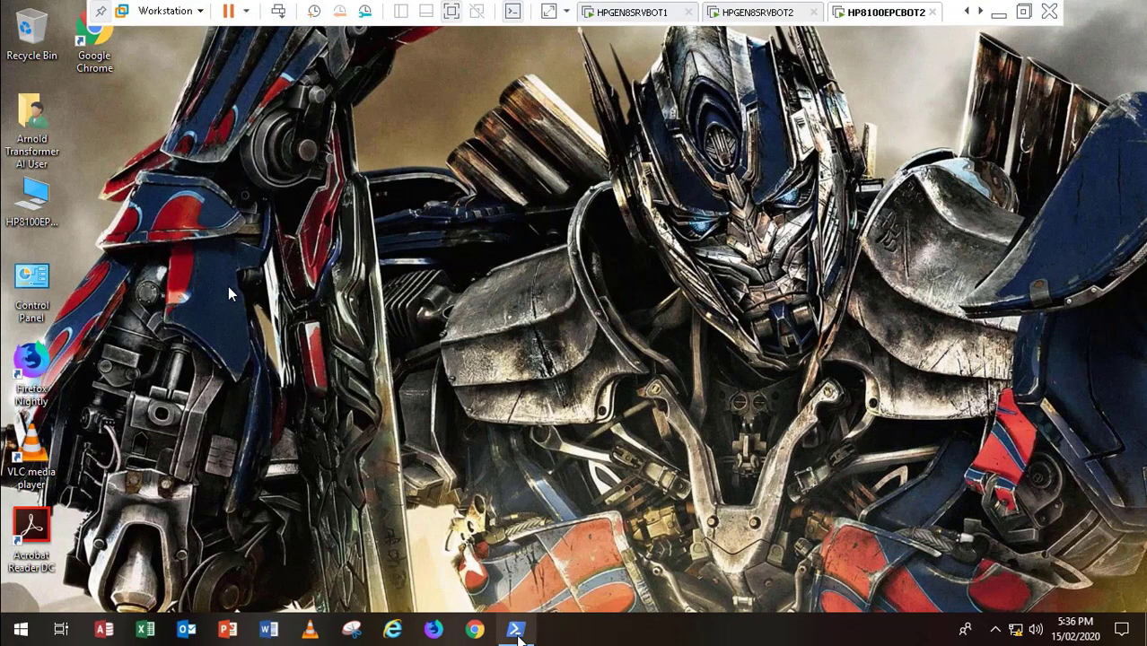
# Step: On HPGEN8SRVBOT2, open the user's SettingsPackages folder under D:\uevsettings
pyautogui.click(517, 633)
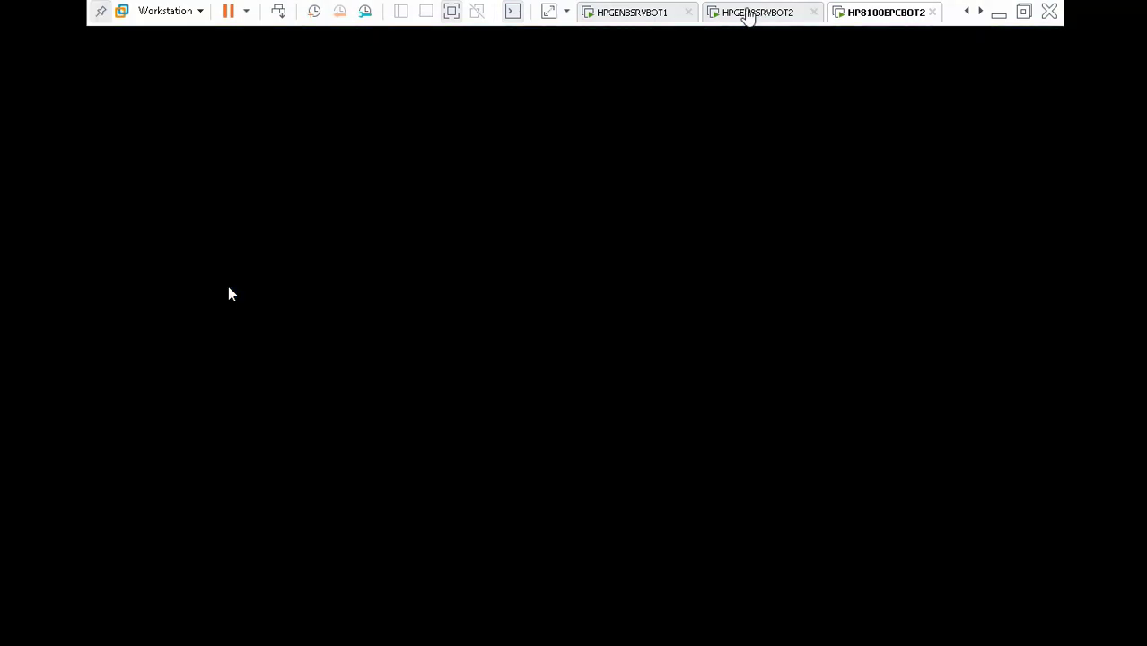
pyautogui.click(747, 16)
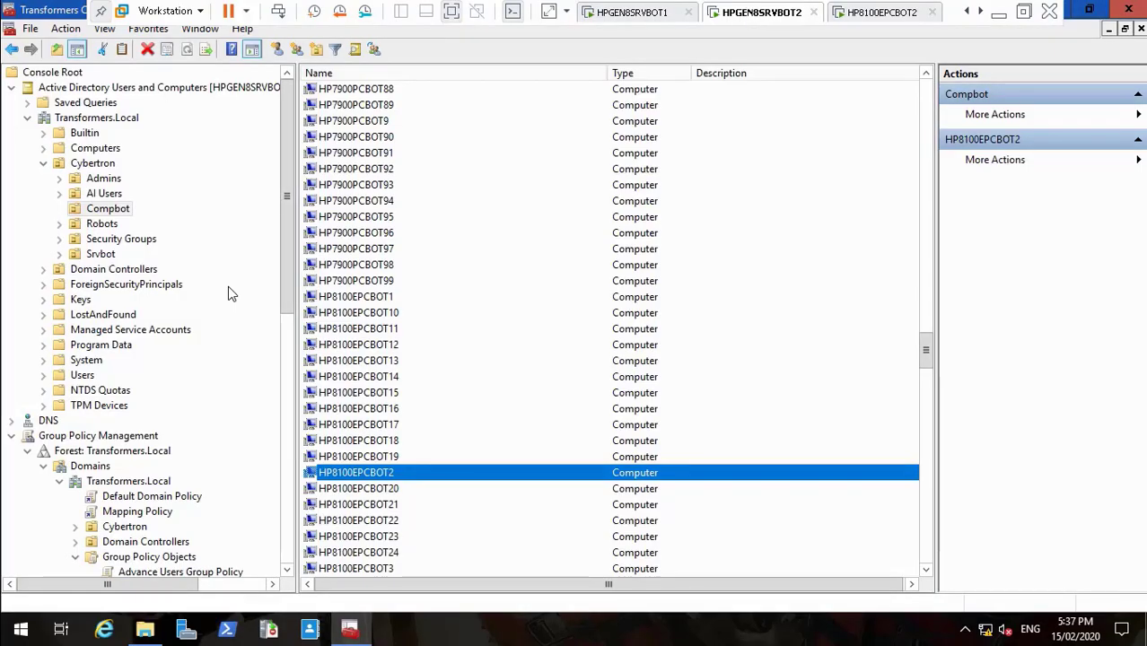
pyautogui.click(145, 631)
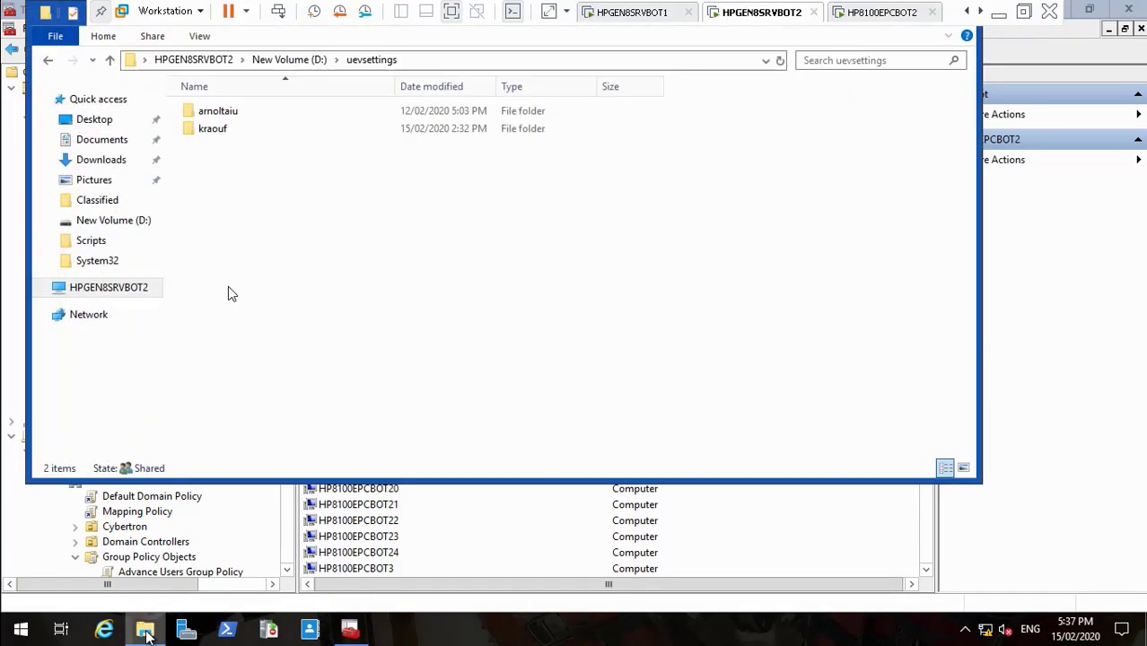
pyautogui.doubleClick(243, 115)
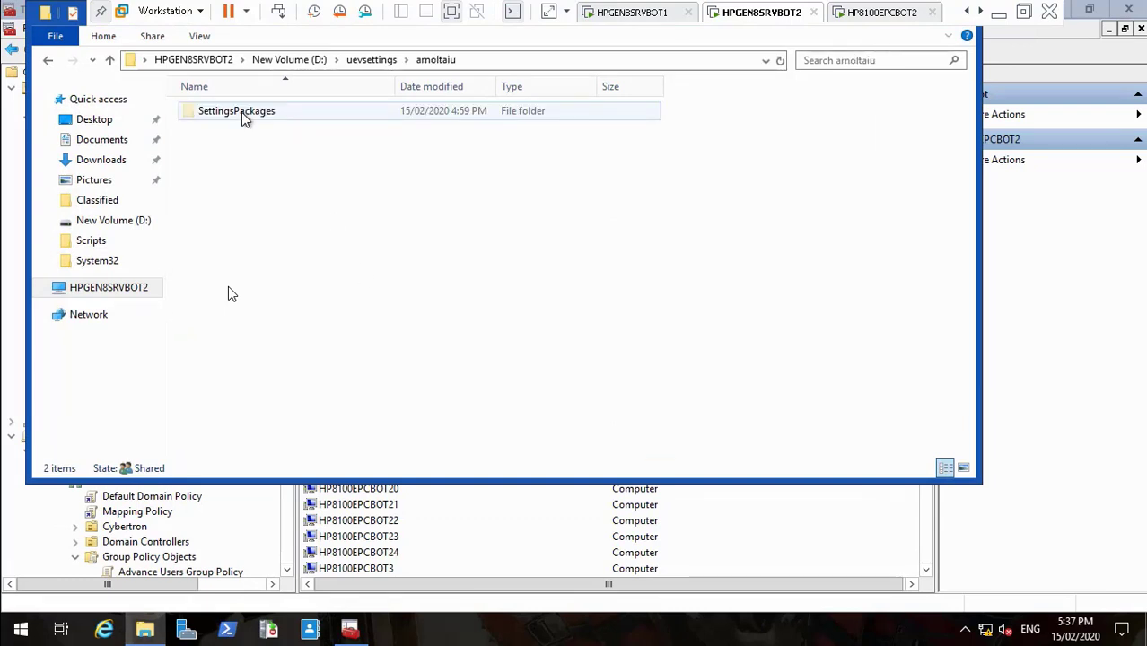
pyautogui.doubleClick(241, 115)
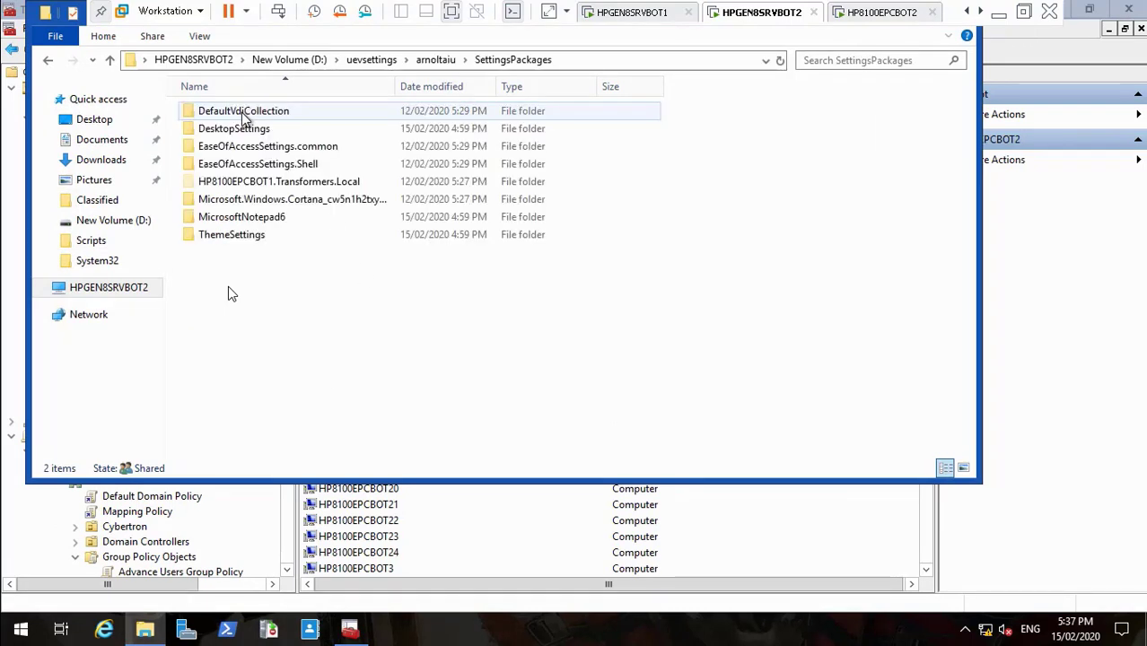
# Step: Refresh the folder twice to list eight settings packages, then return to HP8100EPCBOT2
pyautogui.rightClick(342, 373)
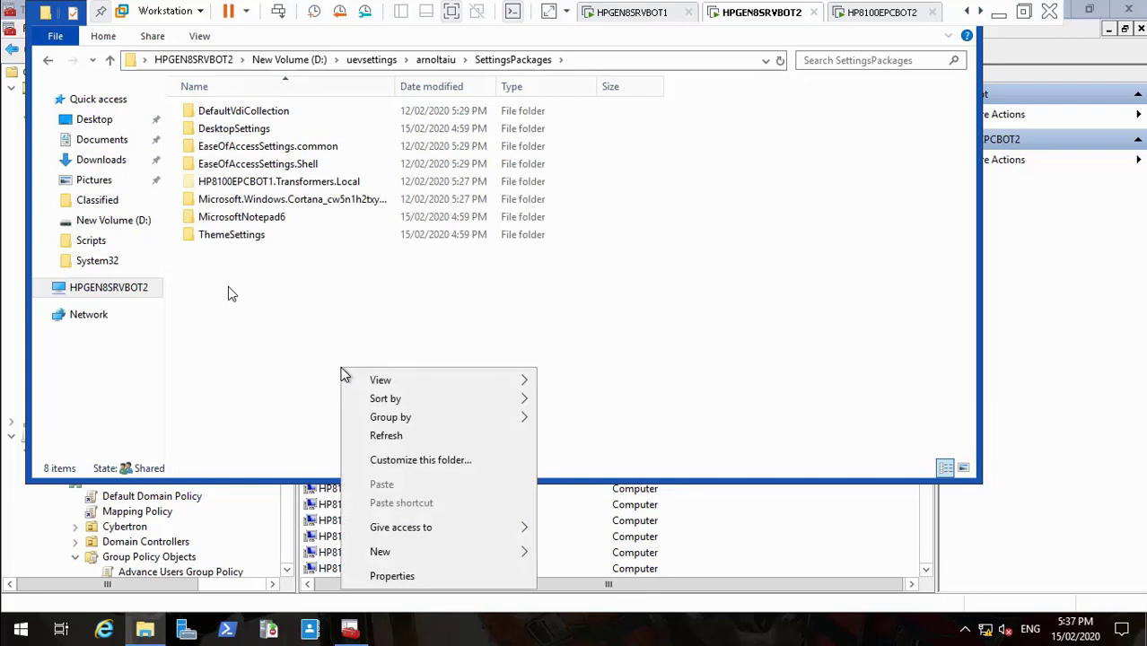
pyautogui.click(383, 437)
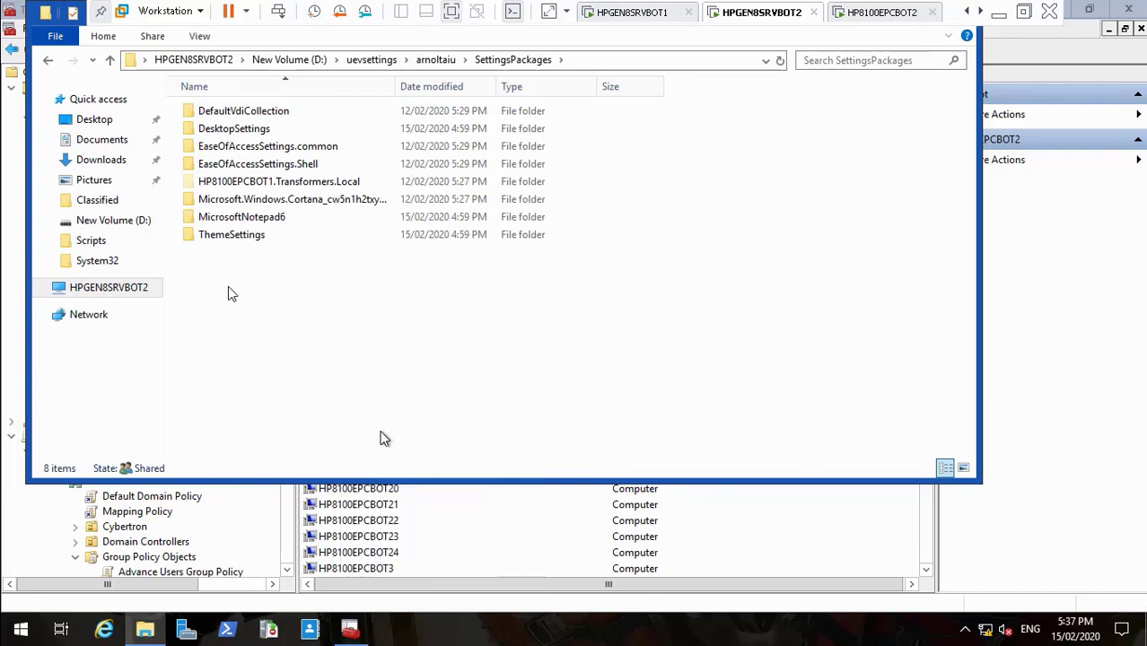
pyautogui.rightClick(333, 394)
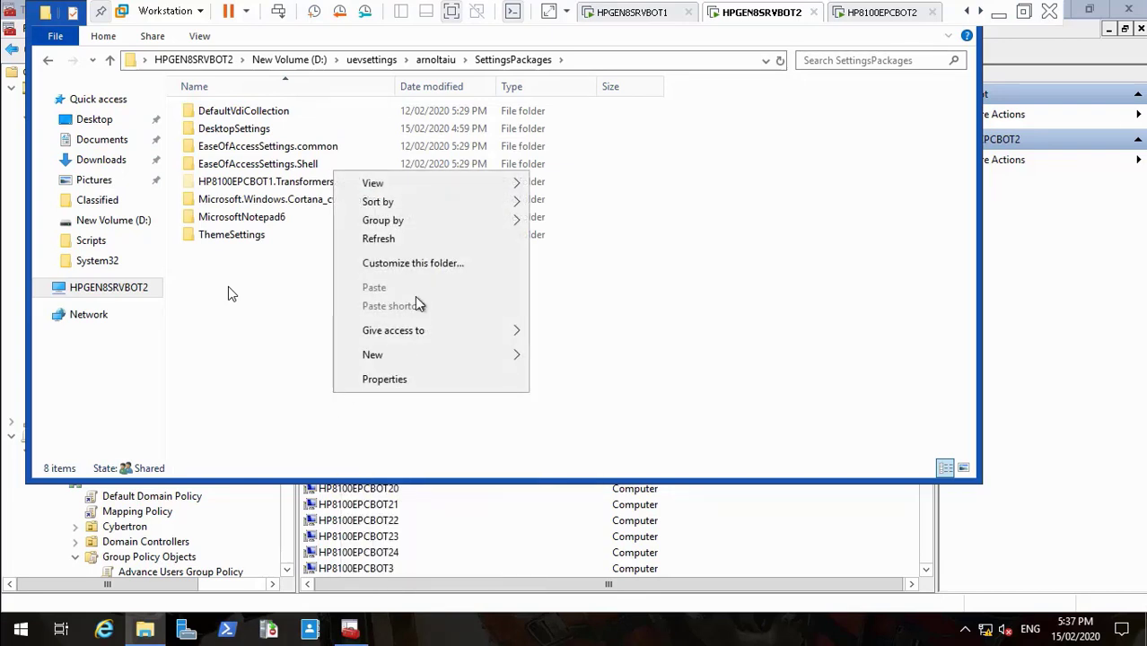
pyautogui.click(406, 241)
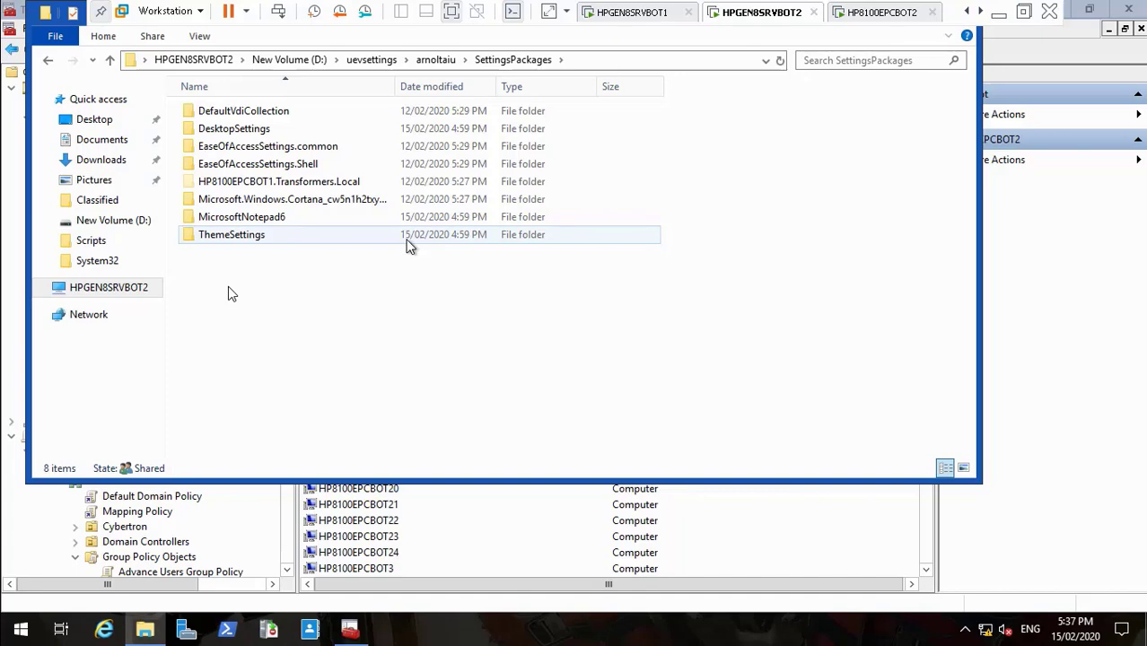
pyautogui.click(898, 13)
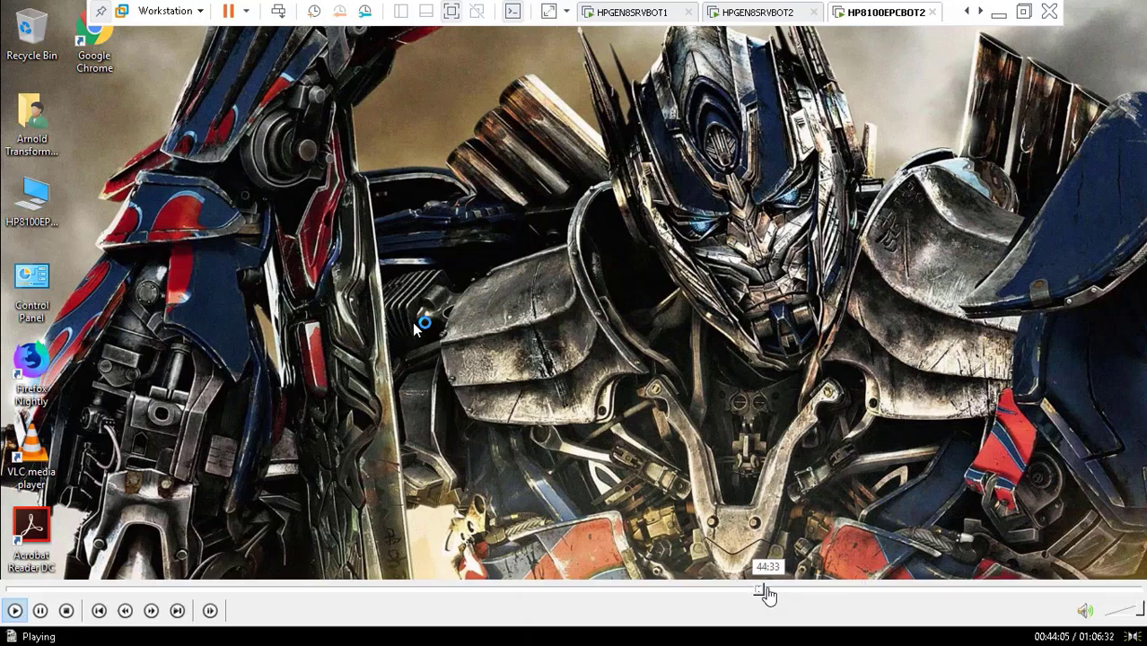
# Step: Seek ahead through the recording, then jump back to about 45:45 at HPGEN8SRVBOT1's sign-in
pyautogui.click(765, 594)
pyautogui.click(772, 594)
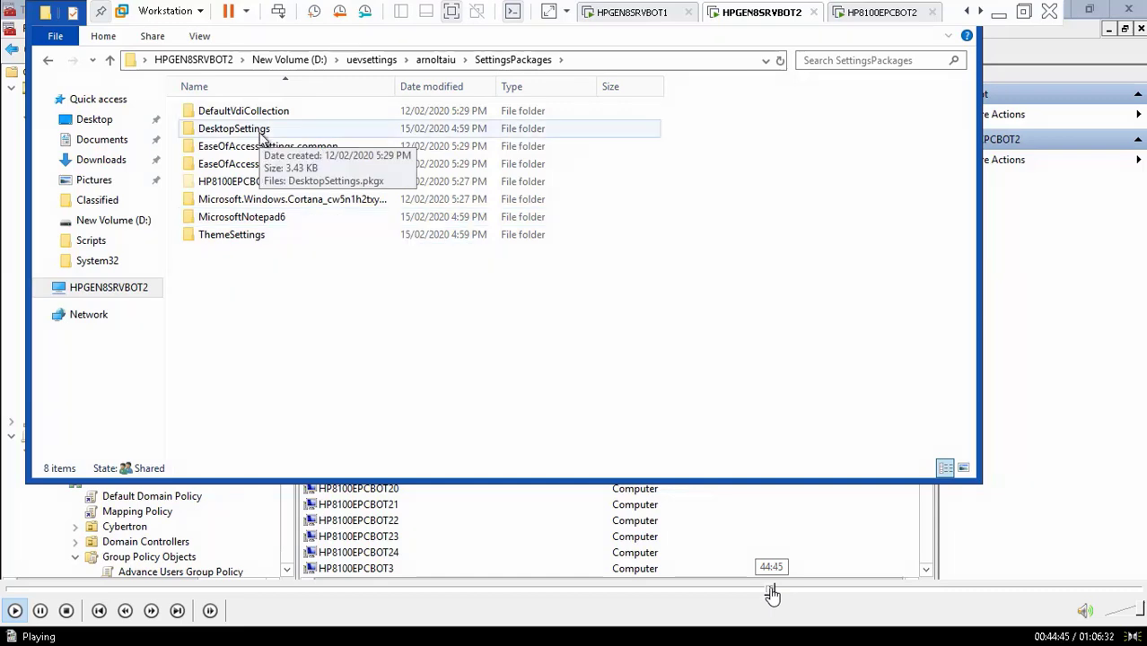
pyautogui.click(771, 594)
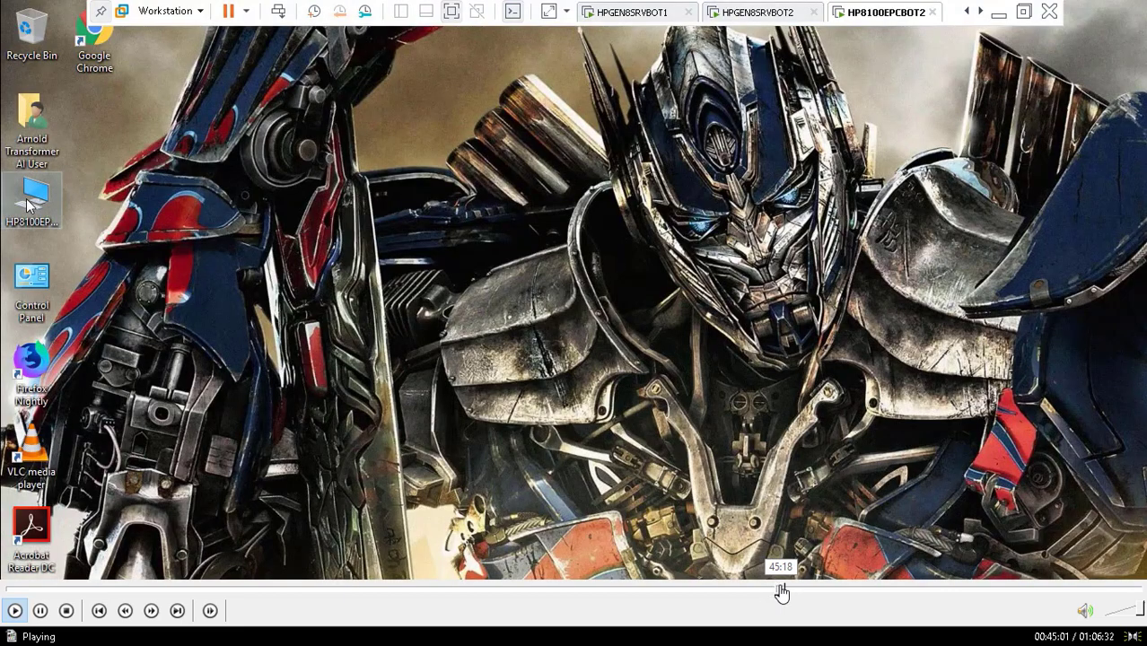
pyautogui.click(785, 594)
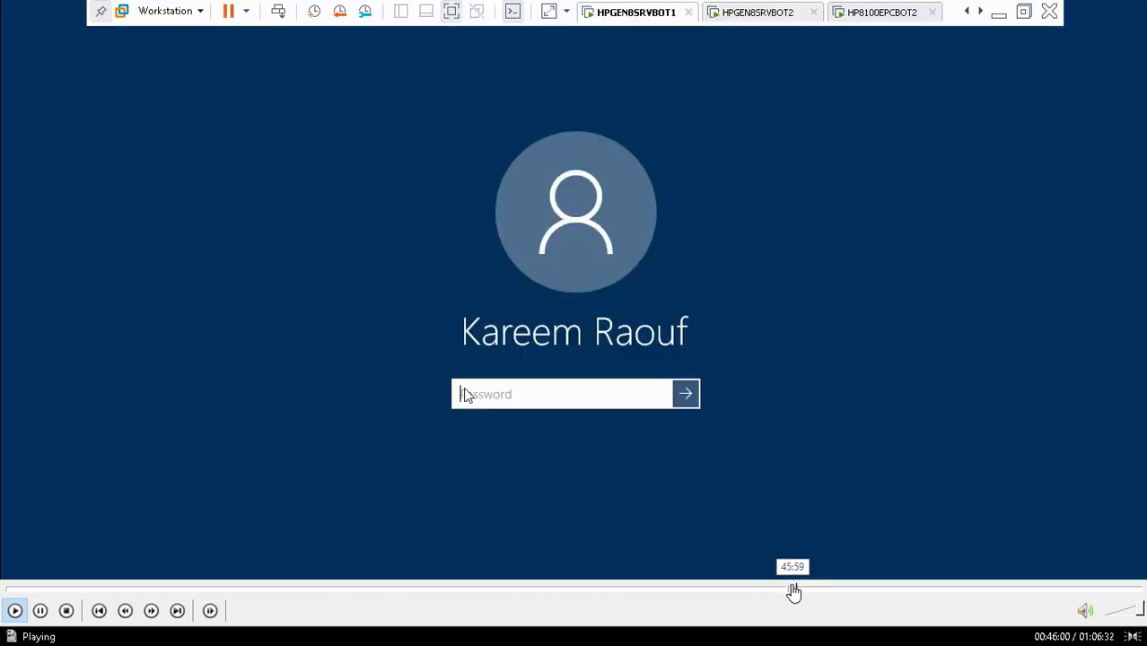
pyautogui.click(793, 593)
pyautogui.click(798, 592)
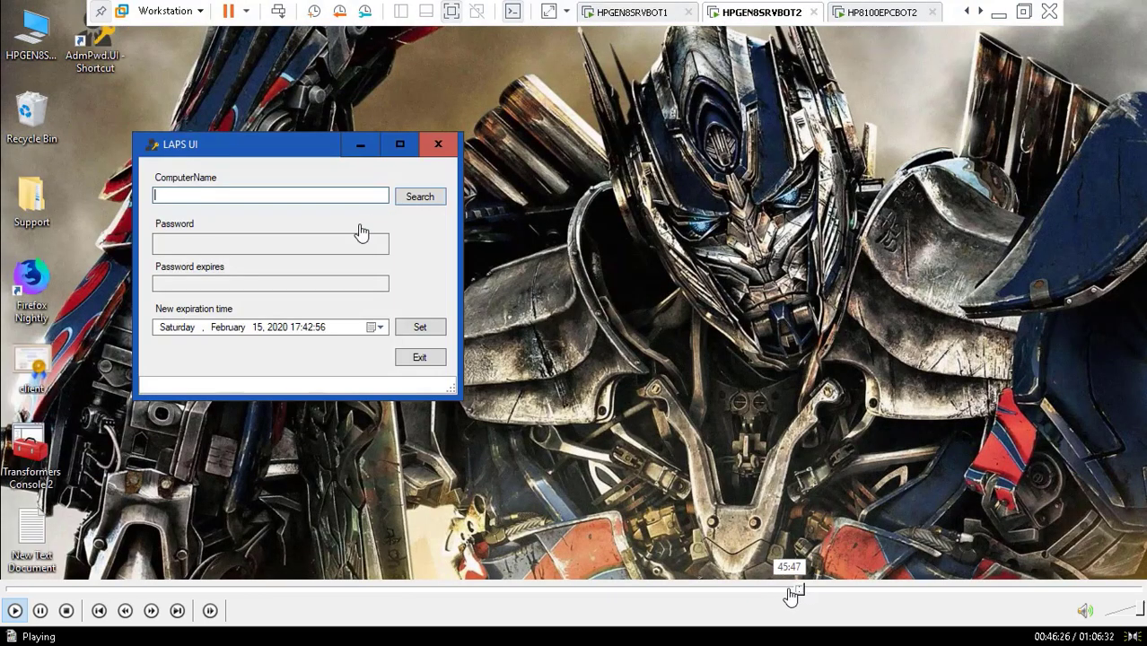
pyautogui.click(791, 594)
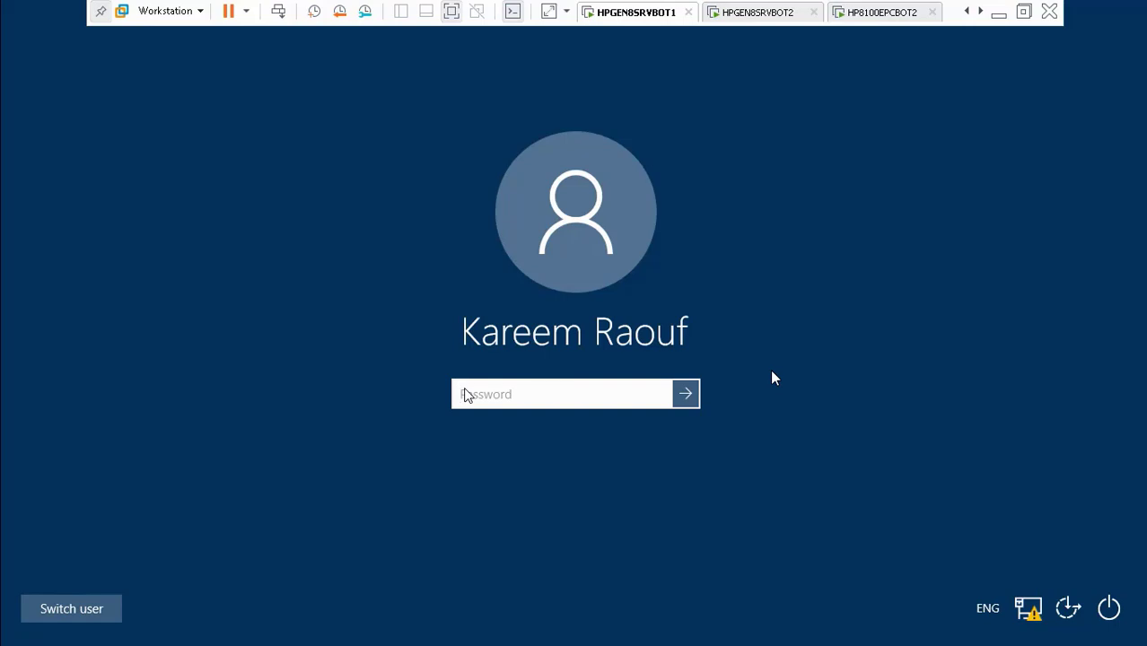
# Step: Sign in to HPGEN8SRVBOT1 with the account password and close the Services console
pyautogui.write('•••••••••')
pyautogui.press('Return')
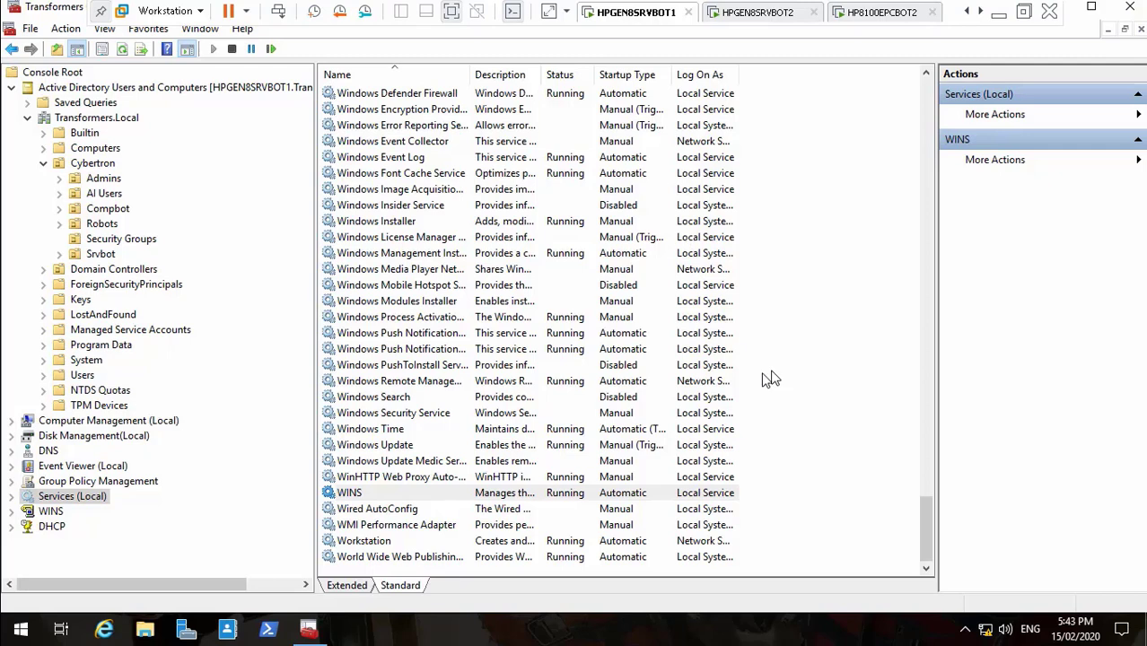
pyautogui.press('super+d')
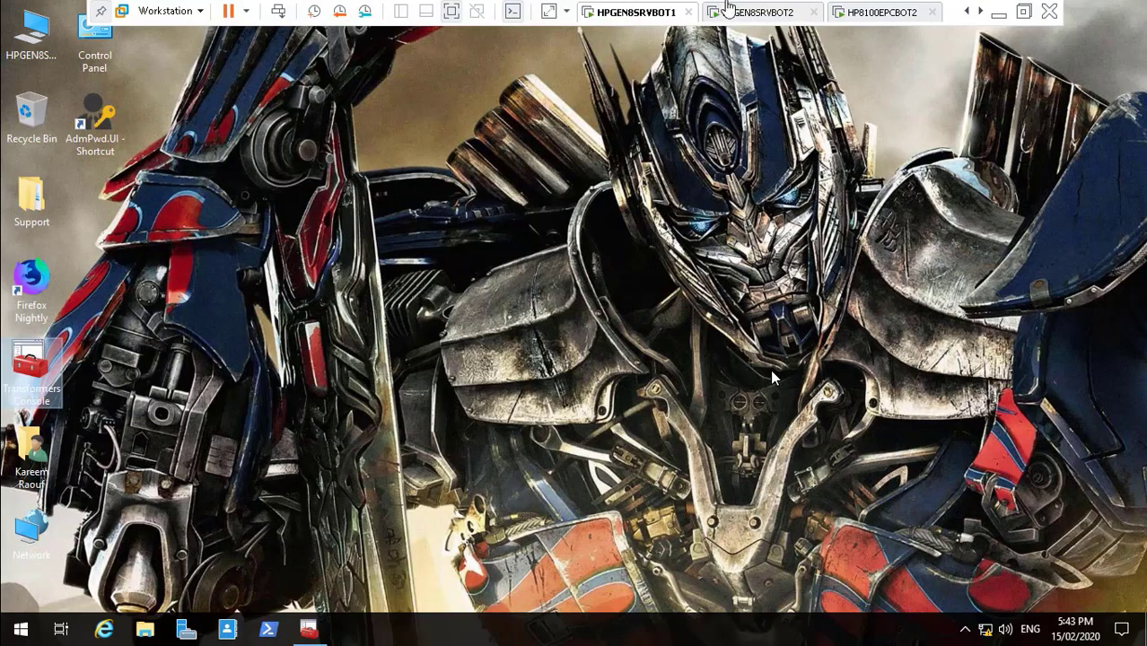
# Step: In LAPS UI on HPGEN8SRVBOT2, look up HP8100EPCBOT2's local admin password
pyautogui.click(732, 14)
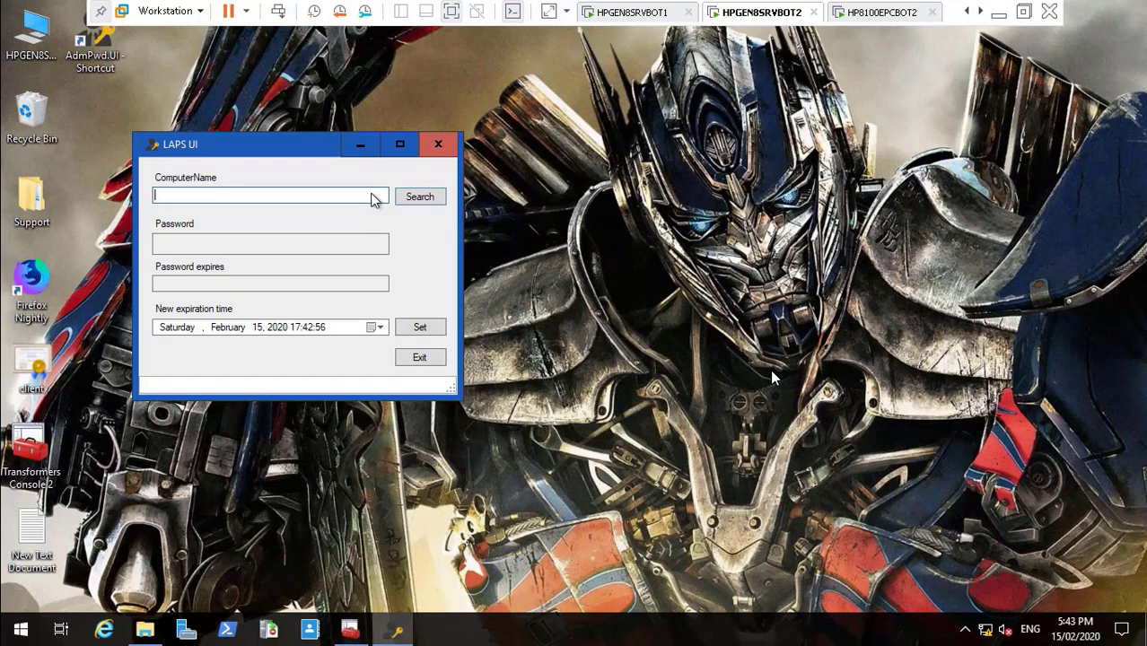
pyautogui.write('HP8100EPCBOT2')
pyautogui.click(413, 205)
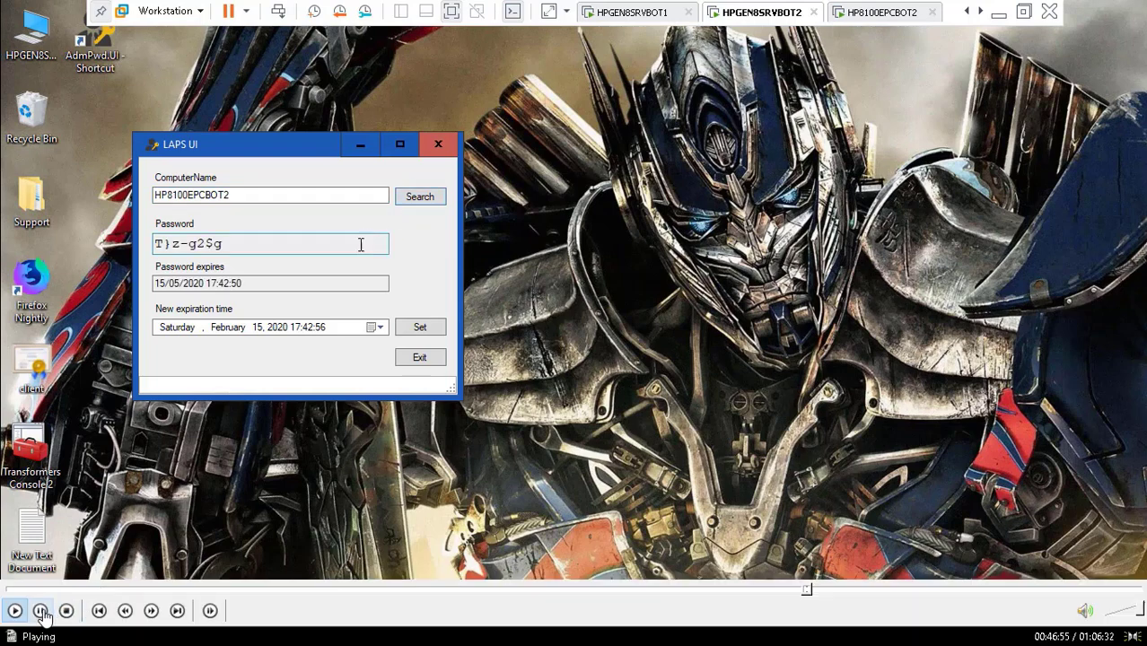
# Step: Pause and resume playback, then select the retrieved password expiring 15/05/2020 17:42:50
pyautogui.click(40, 612)
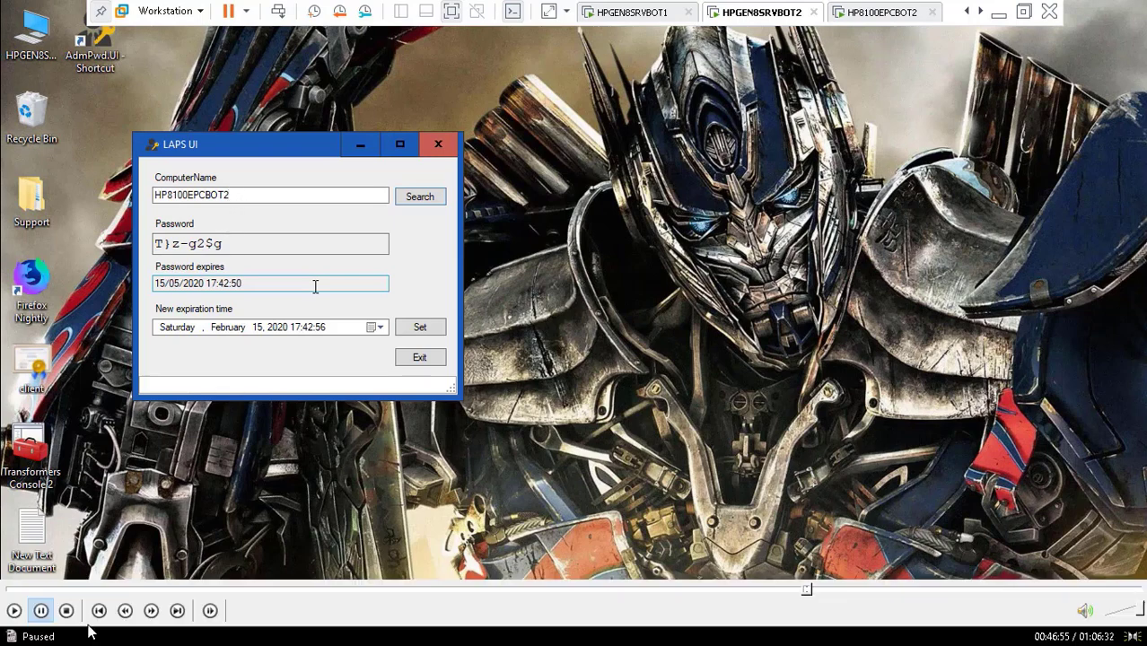
pyautogui.click(39, 614)
pyautogui.click(13, 610)
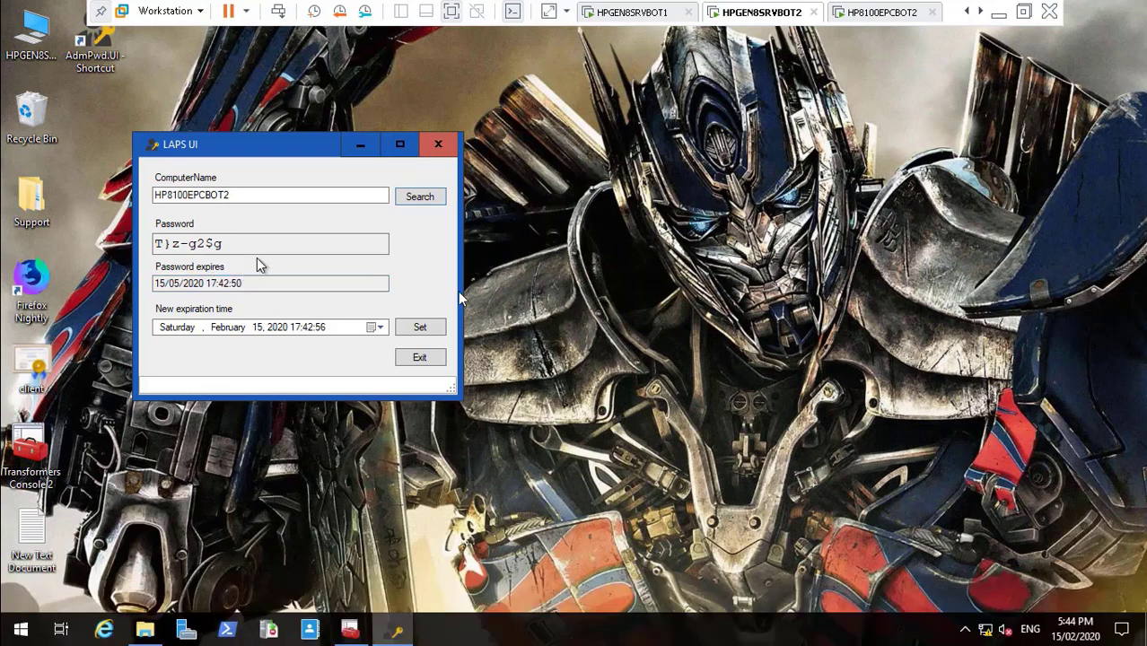
pyautogui.click(229, 244)
# Step: On HP8100EPCBOT2, dismiss the missing-program error and launch Computer Management from the computer icon
pyautogui.click(893, 13)
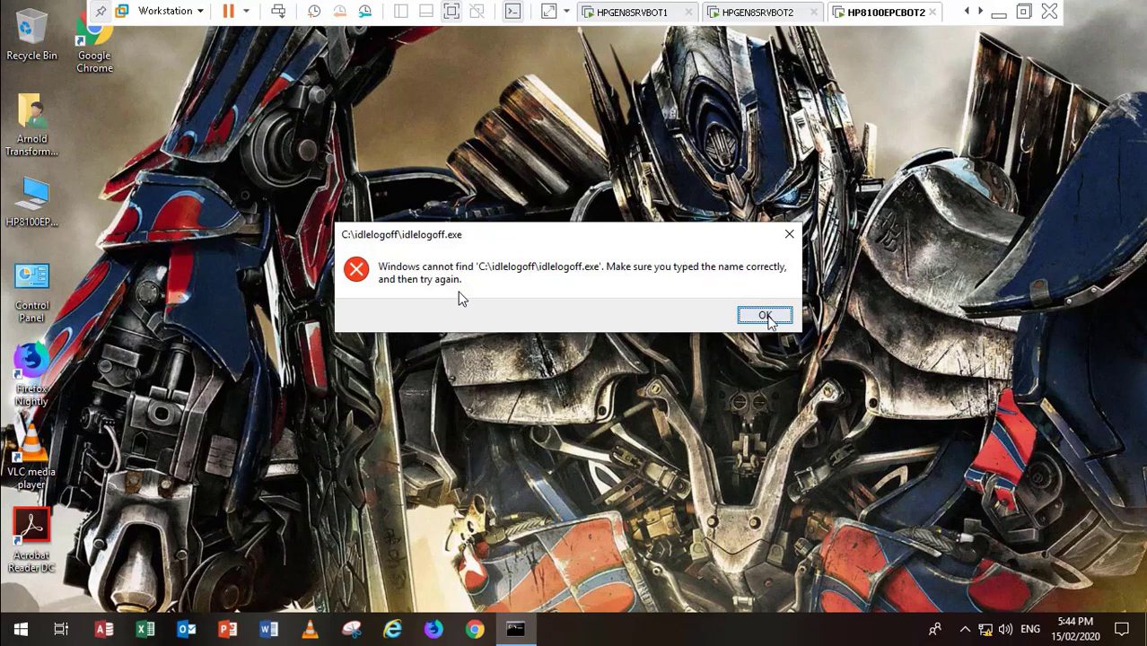
pyautogui.click(767, 317)
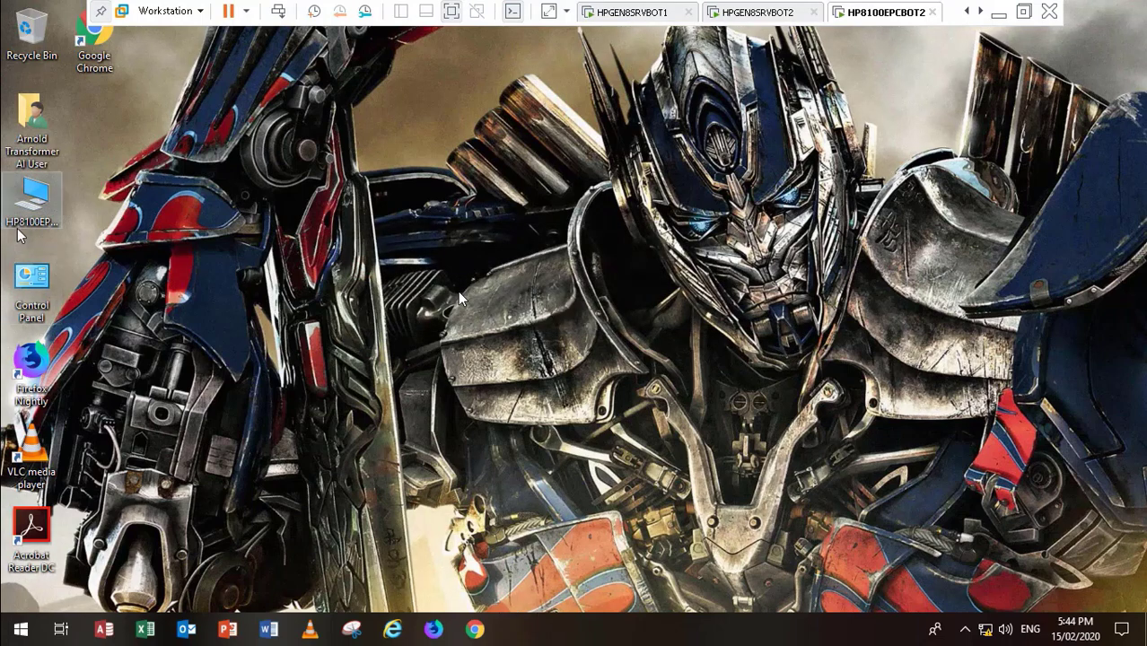
pyautogui.click(30, 206)
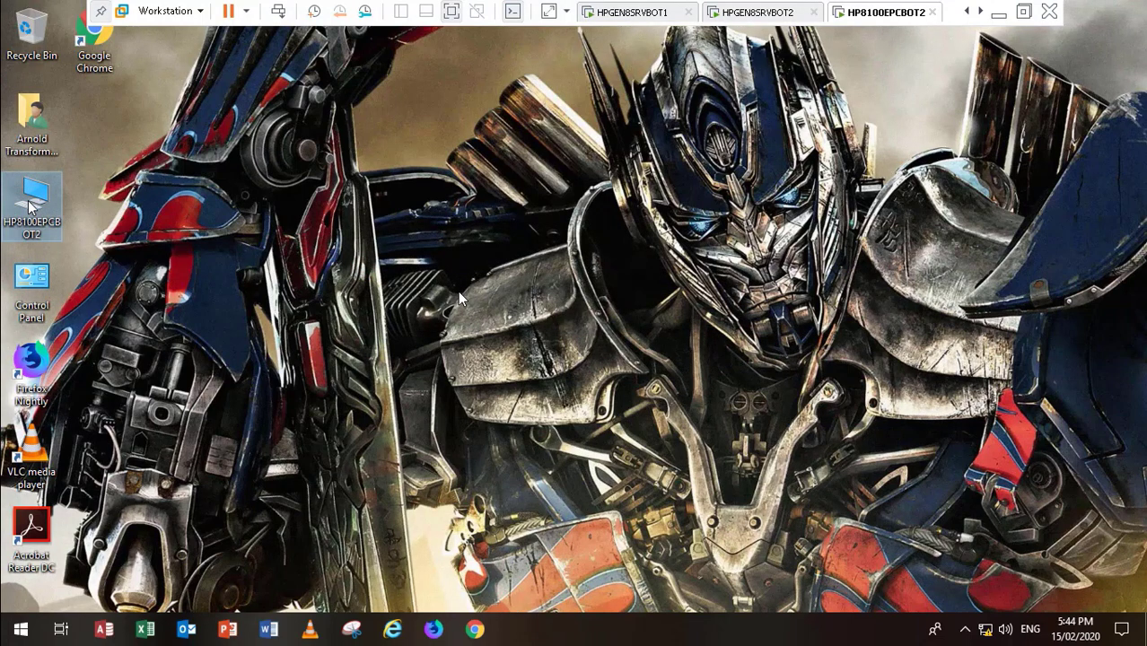
pyautogui.rightClick(32, 204)
pyautogui.click(74, 251)
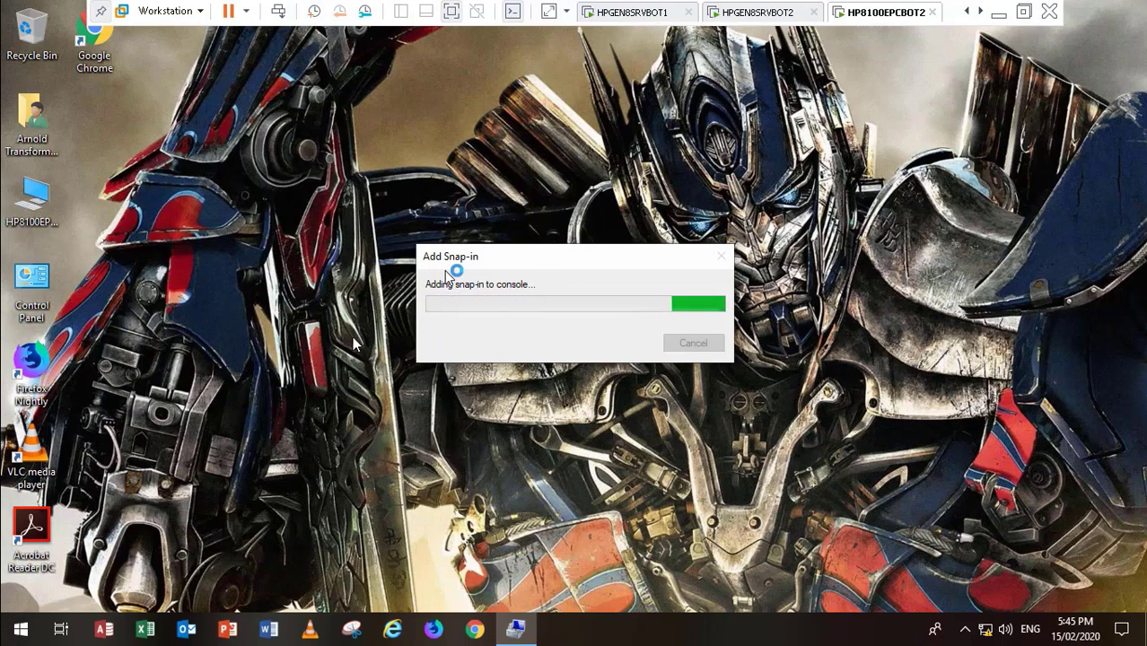
pyautogui.doubleClick(240, 303)
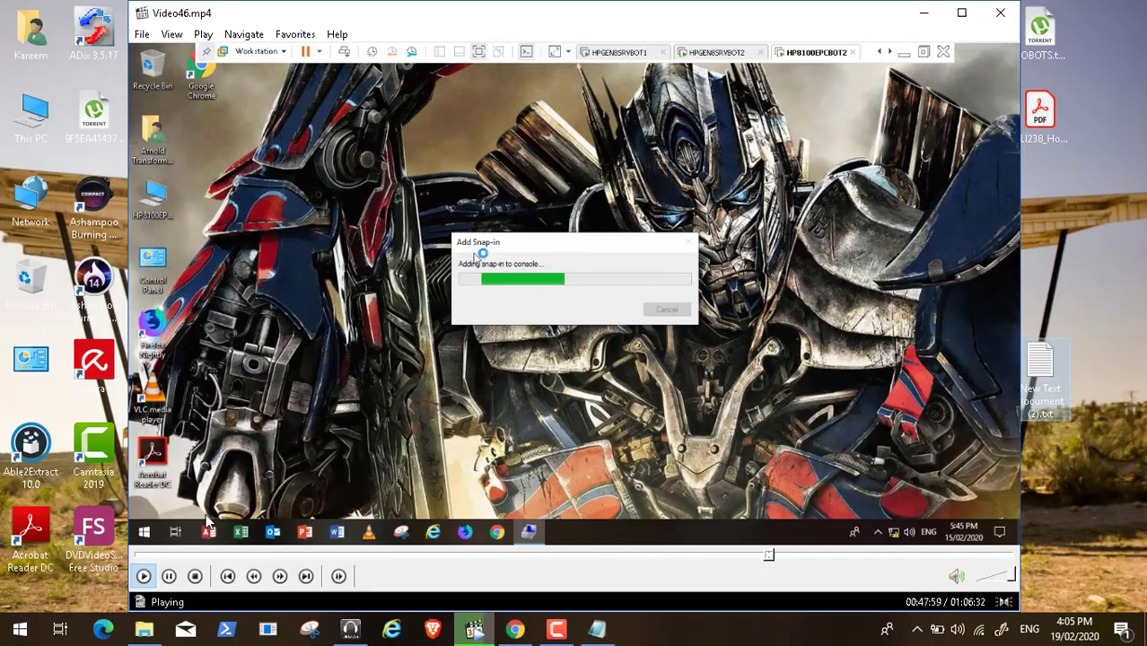
pyautogui.click(169, 576)
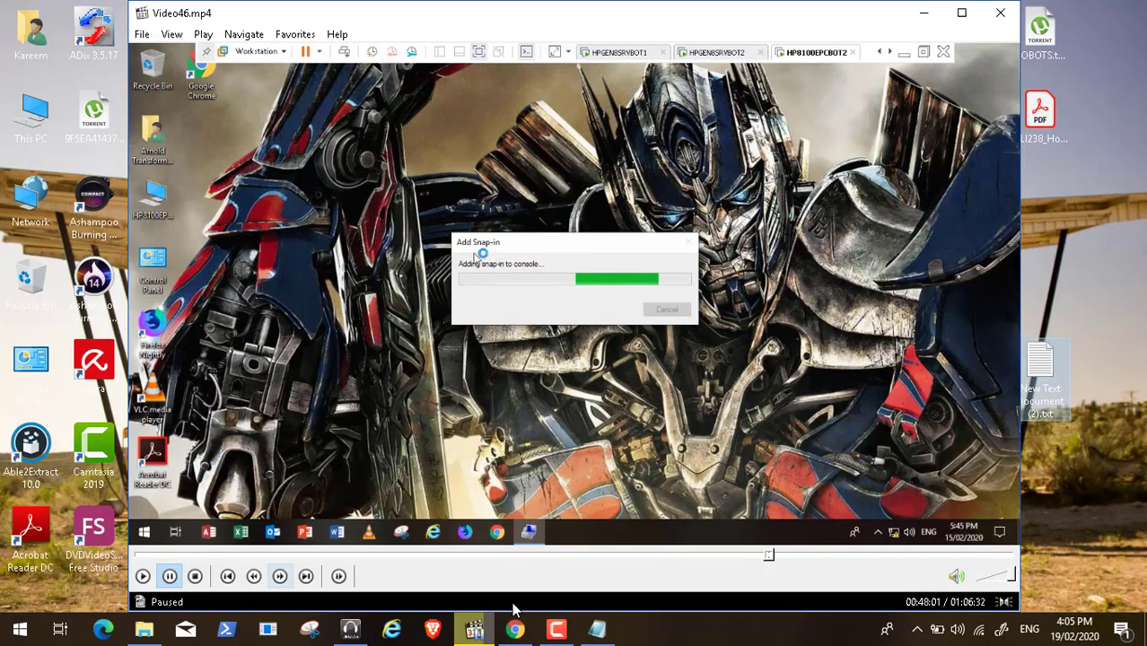
pyautogui.click(556, 629)
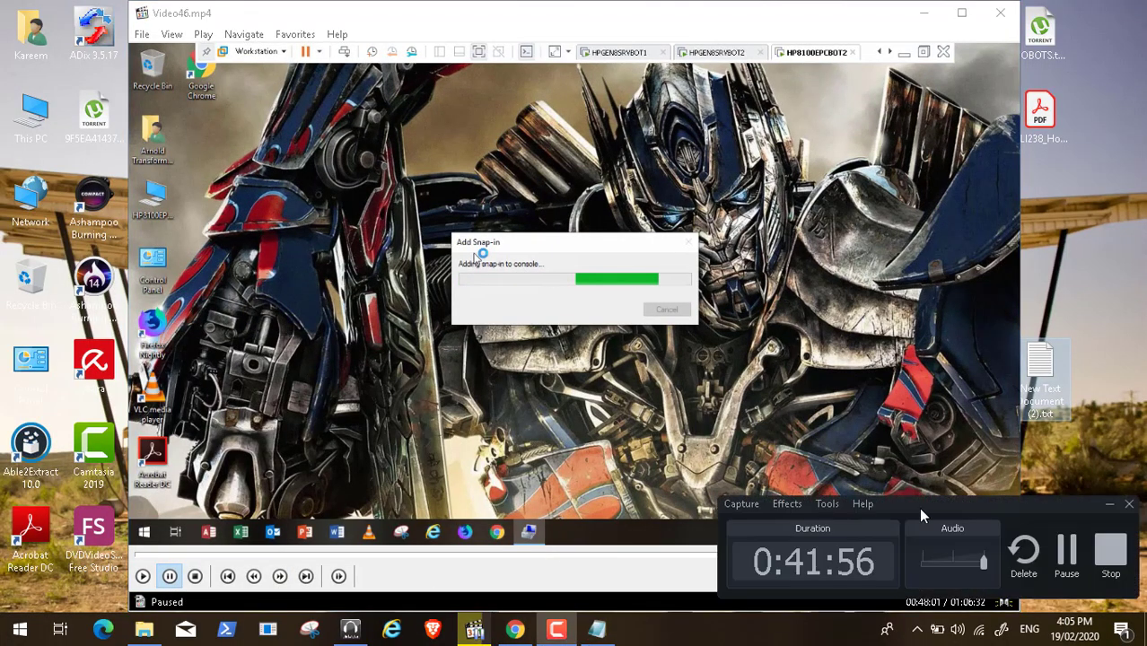
pyautogui.click(1064, 554)
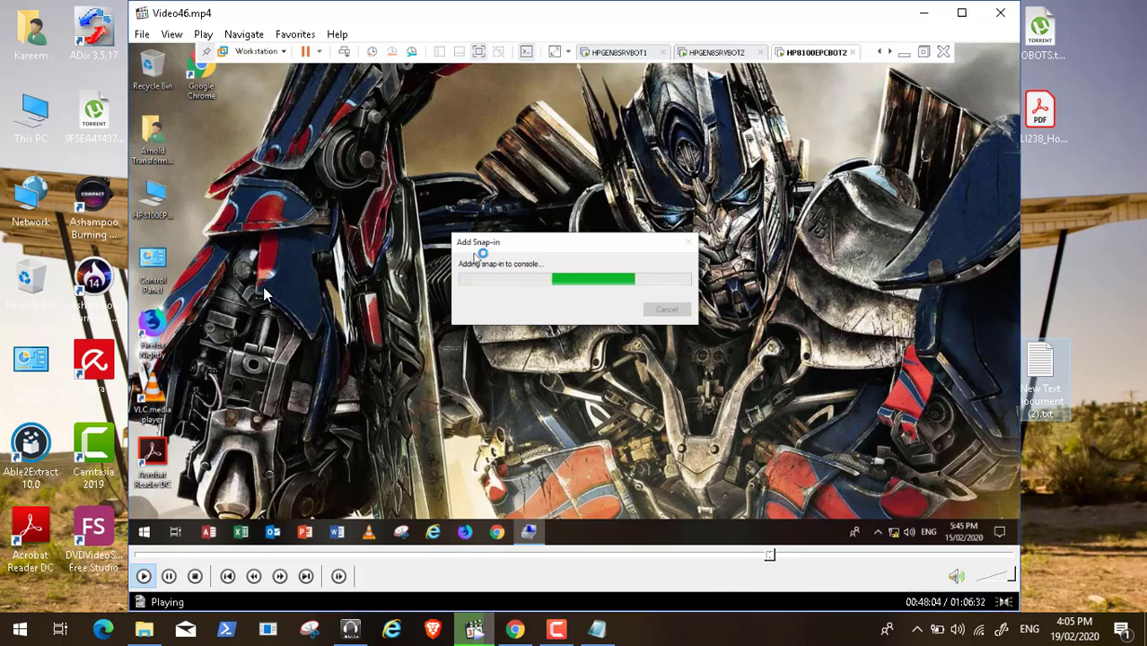
pyautogui.doubleClick(263, 286)
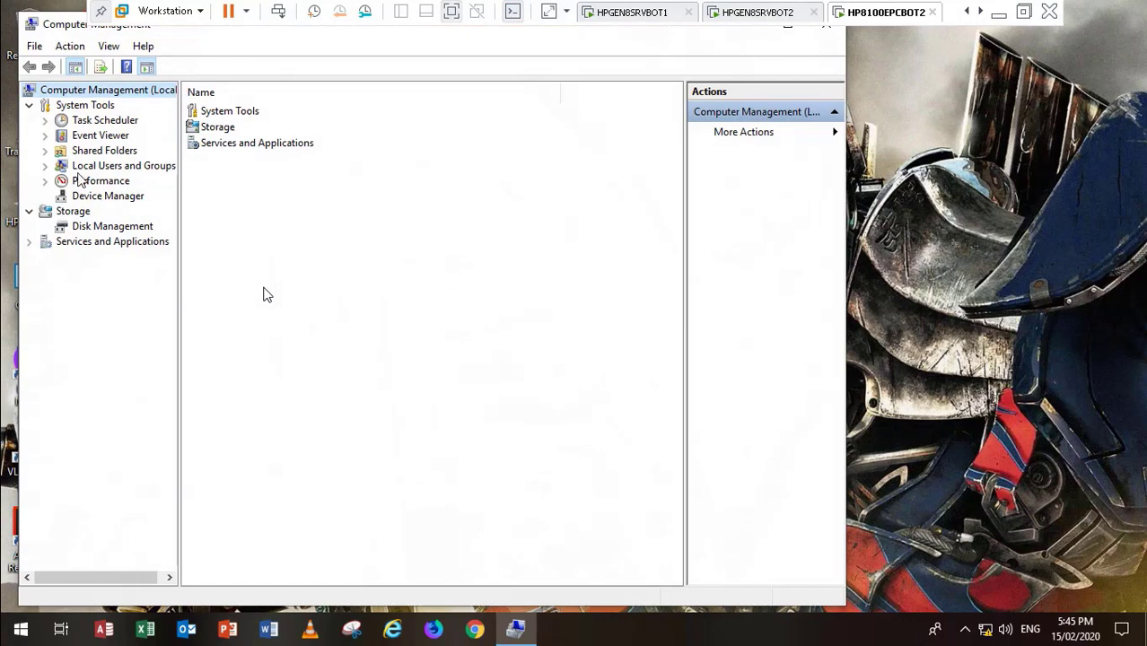
pyautogui.click(45, 166)
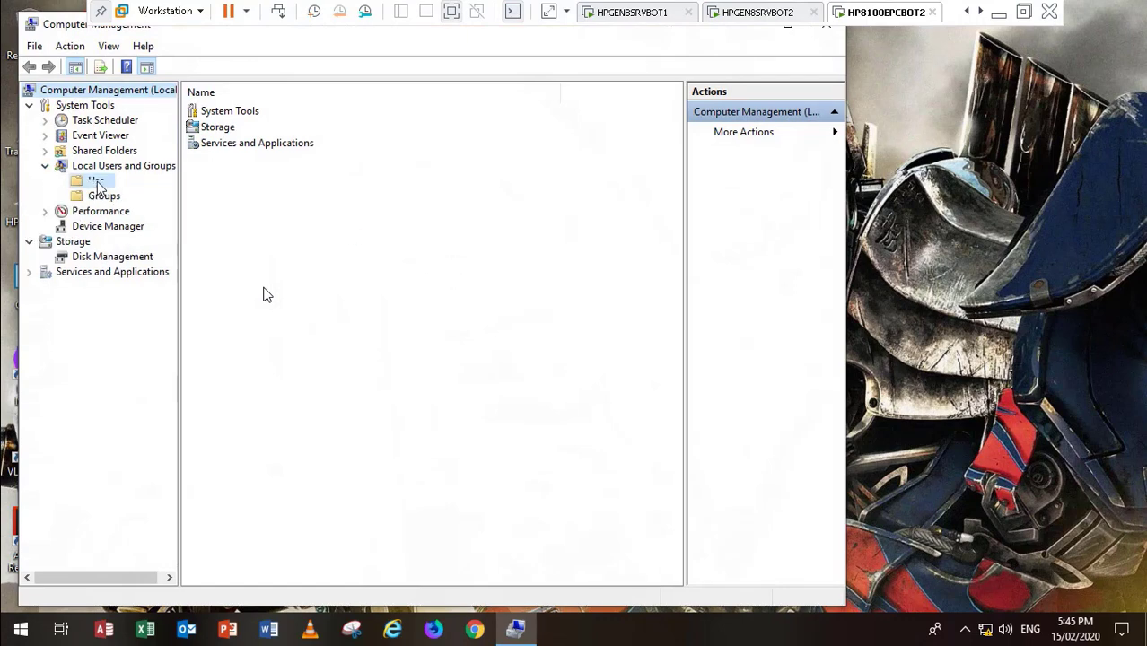
pyautogui.click(97, 182)
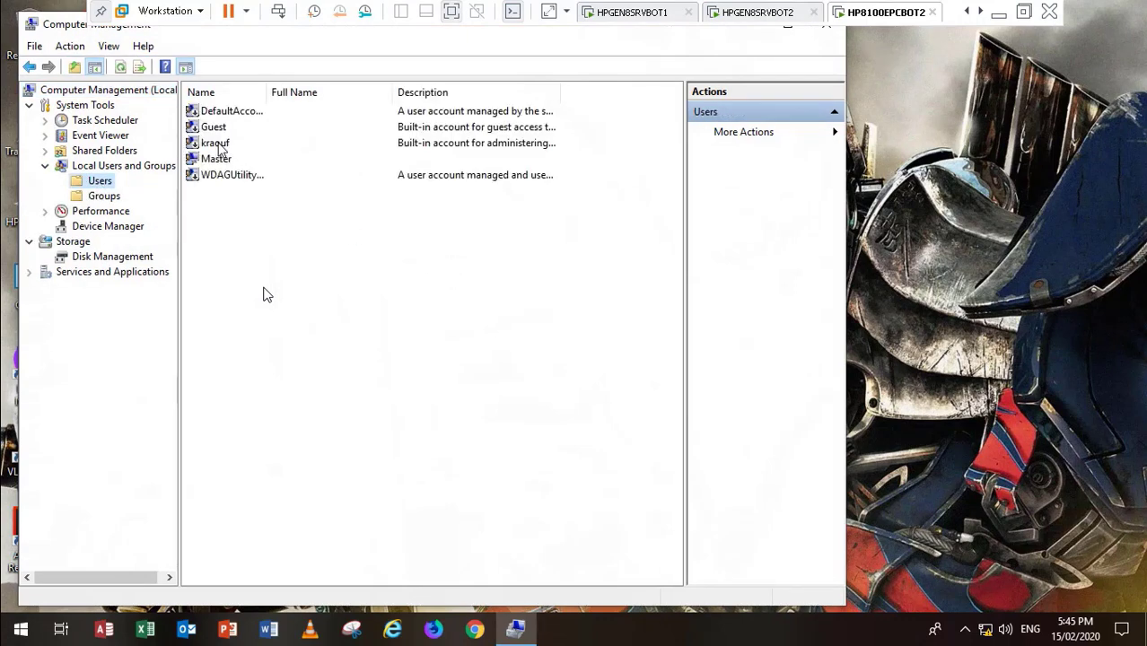
pyautogui.click(219, 146)
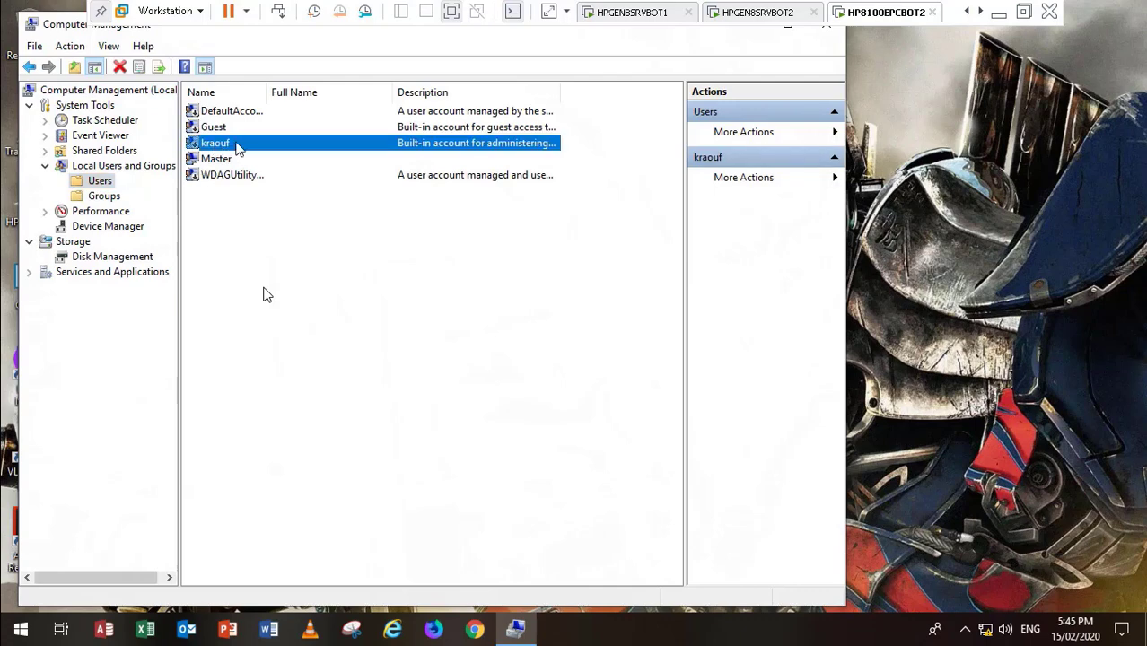
pyautogui.doubleClick(224, 151)
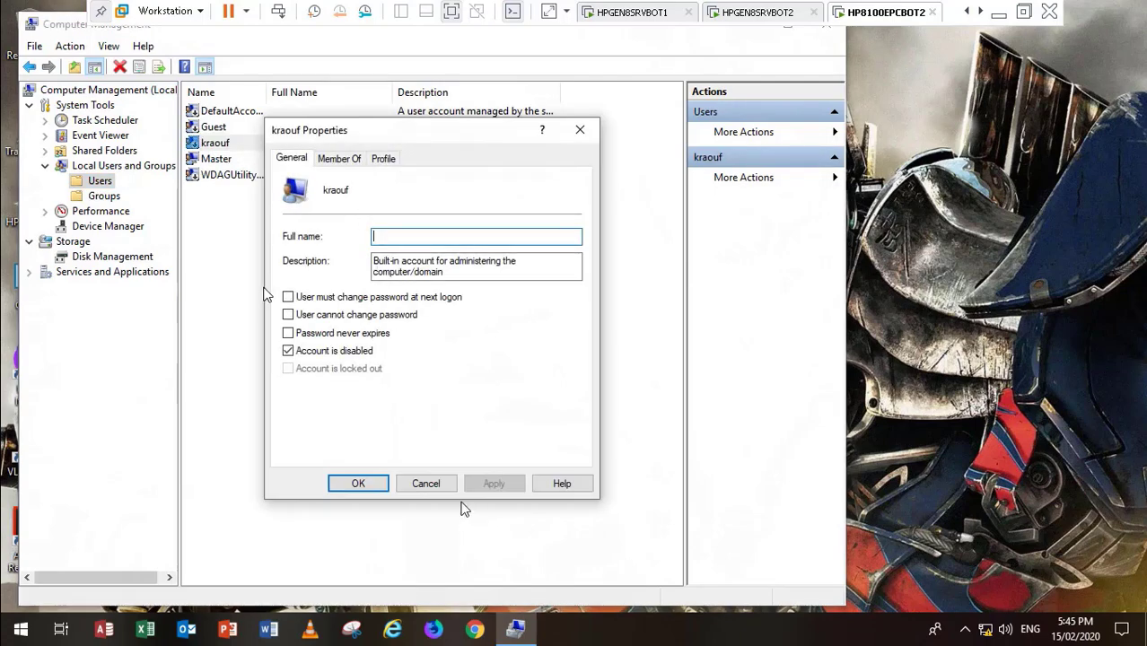
pyautogui.click(431, 485)
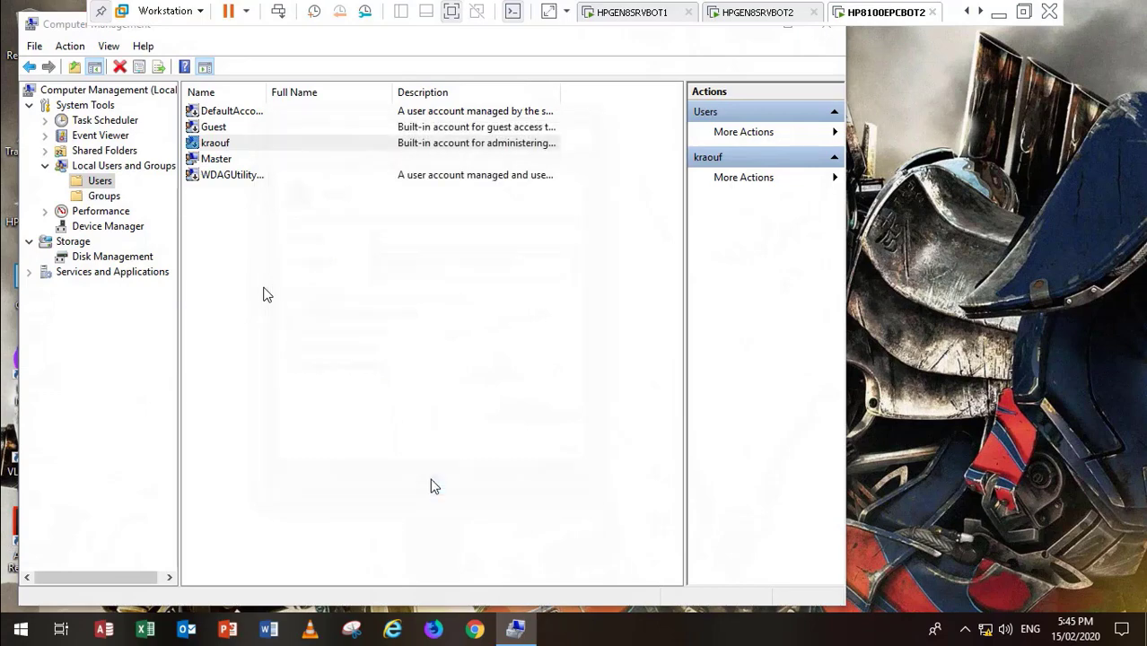
pyautogui.click(826, 34)
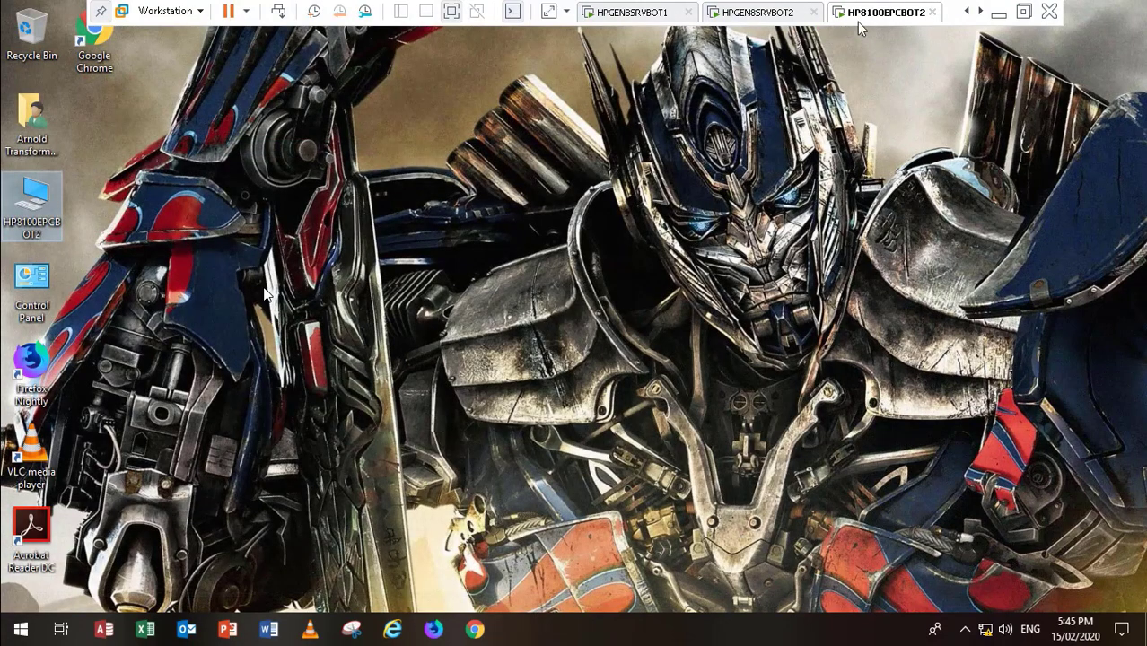
# Step: On HPGEN8SRVBOT2, exit LAPS UI and bring back the Active Directory console showing Compbot computers
pyautogui.click(733, 13)
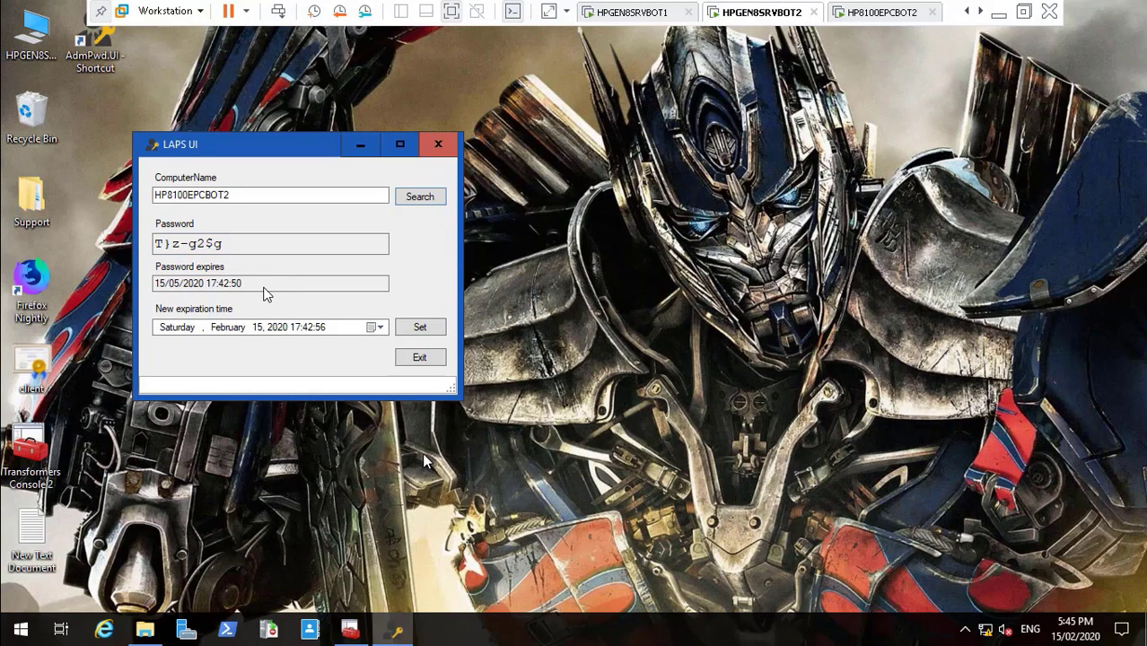
pyautogui.click(430, 360)
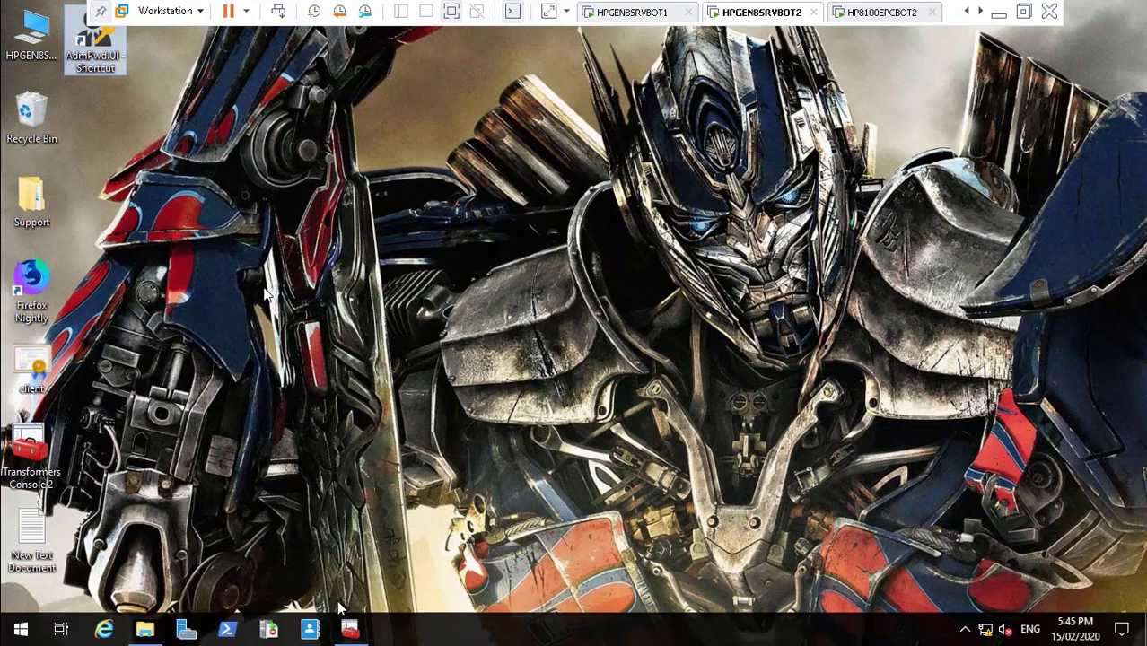
pyautogui.click(352, 627)
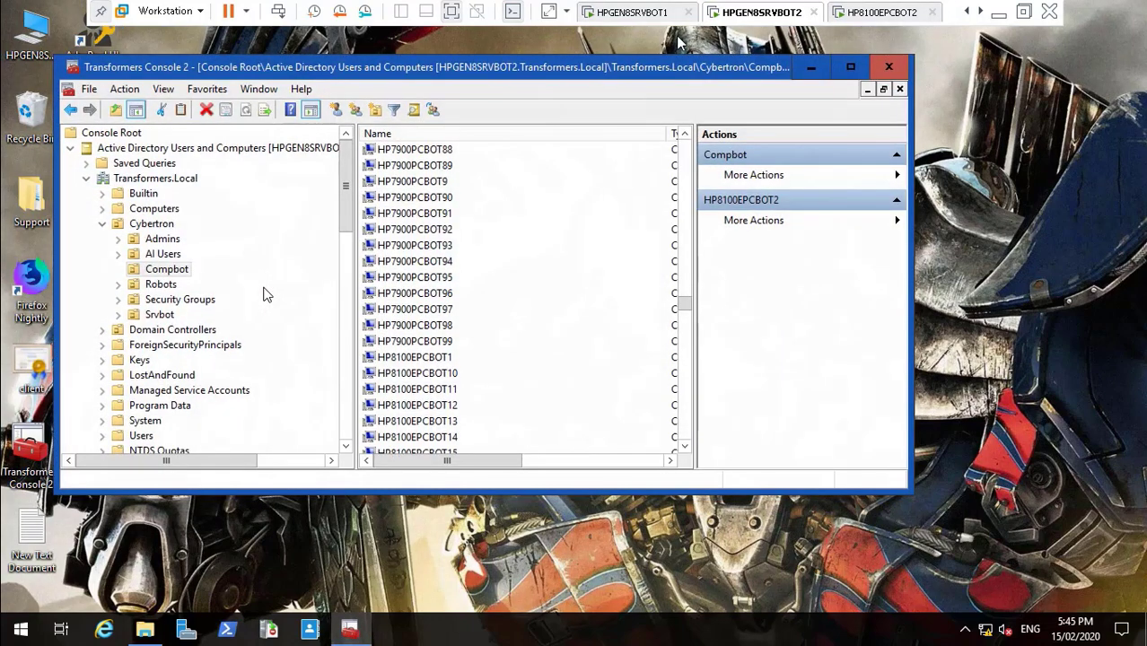
# Step: Maximize the Active Directory console and open HP8100EPCBOT2's Properties at the Attribute Editor
pyautogui.click(850, 67)
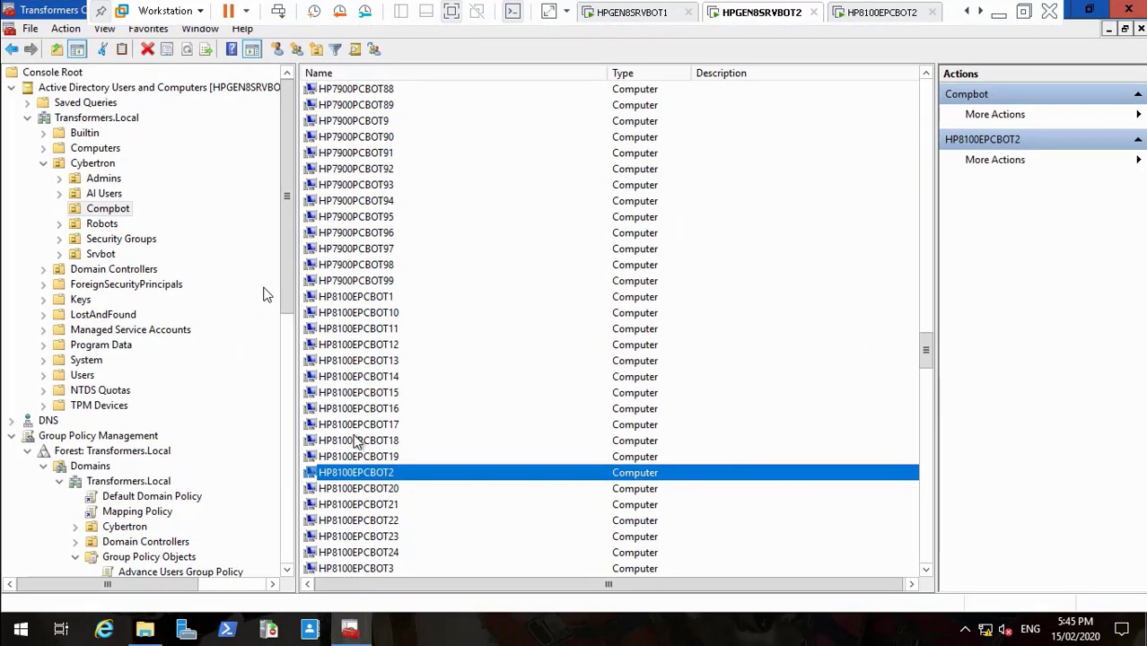
pyautogui.rightClick(371, 482)
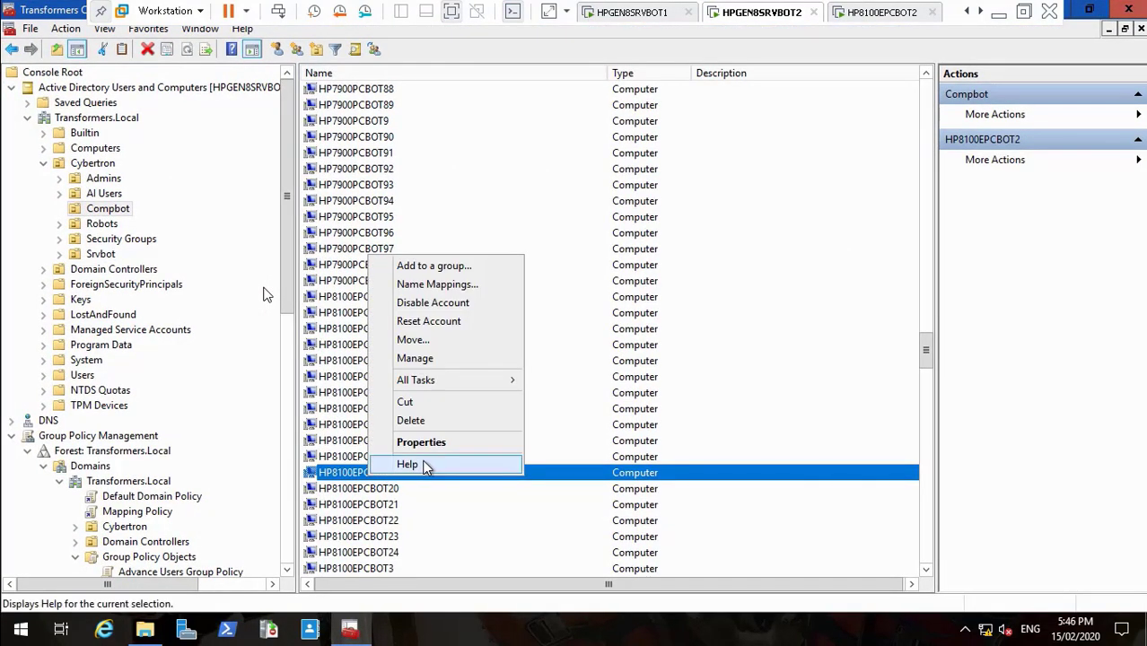
pyautogui.click(447, 443)
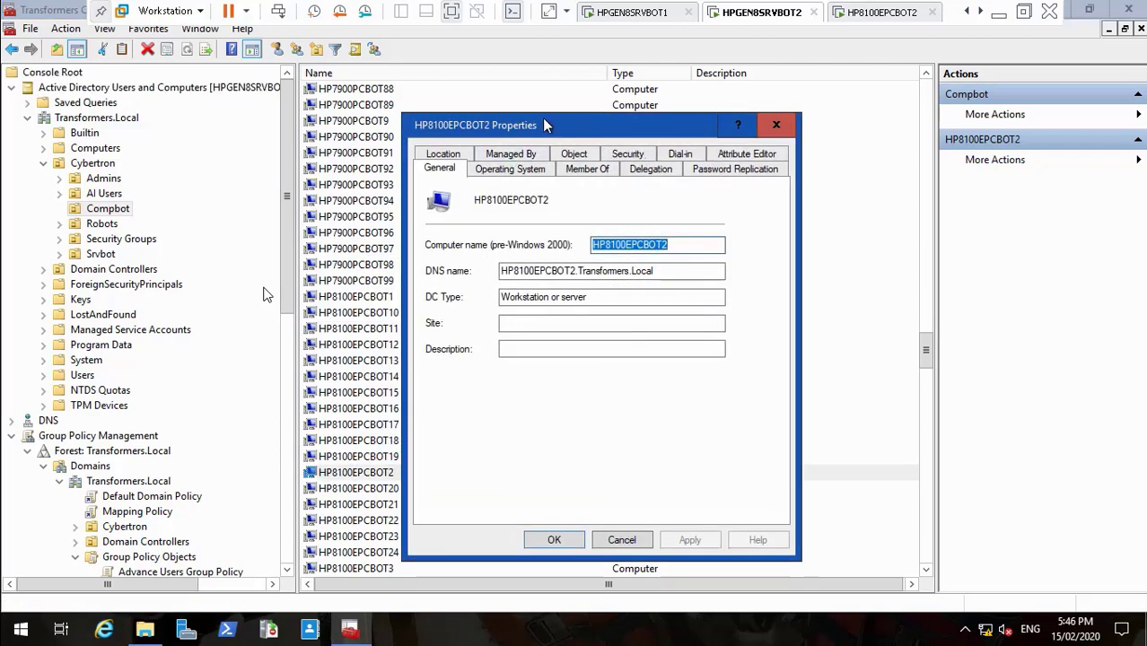
pyautogui.click(740, 156)
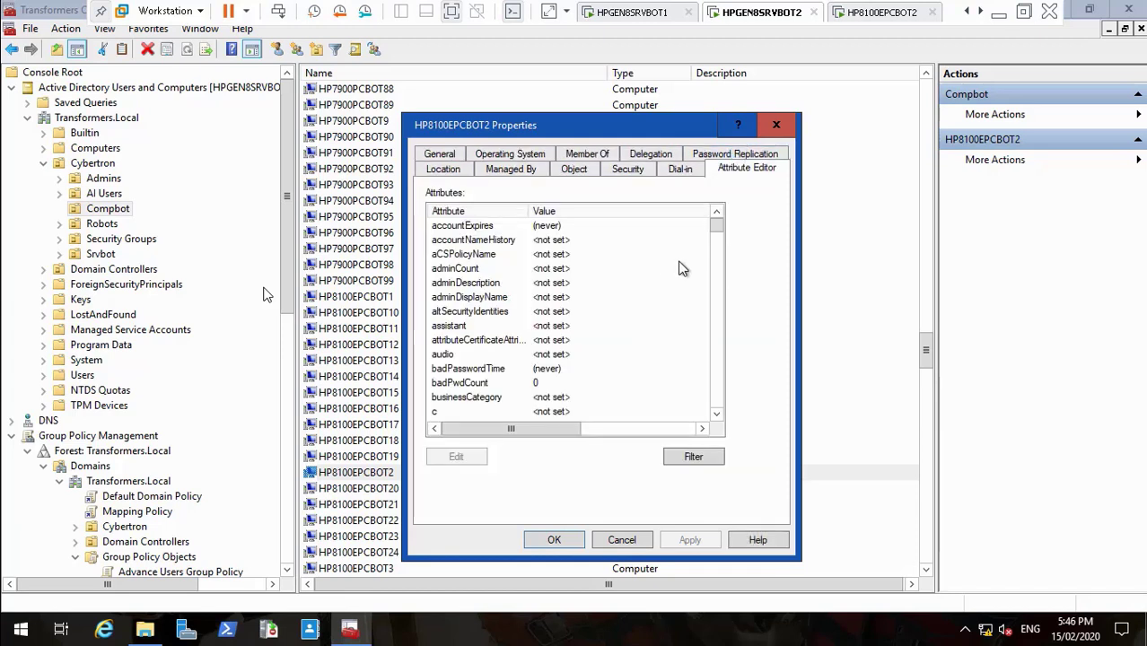
# Step: Inspect the ms-Mcs-AdmPwd and password expiration attributes, then cancel the dialog
pyautogui.moveTo(717, 235); pyautogui.dragTo(718, 315)
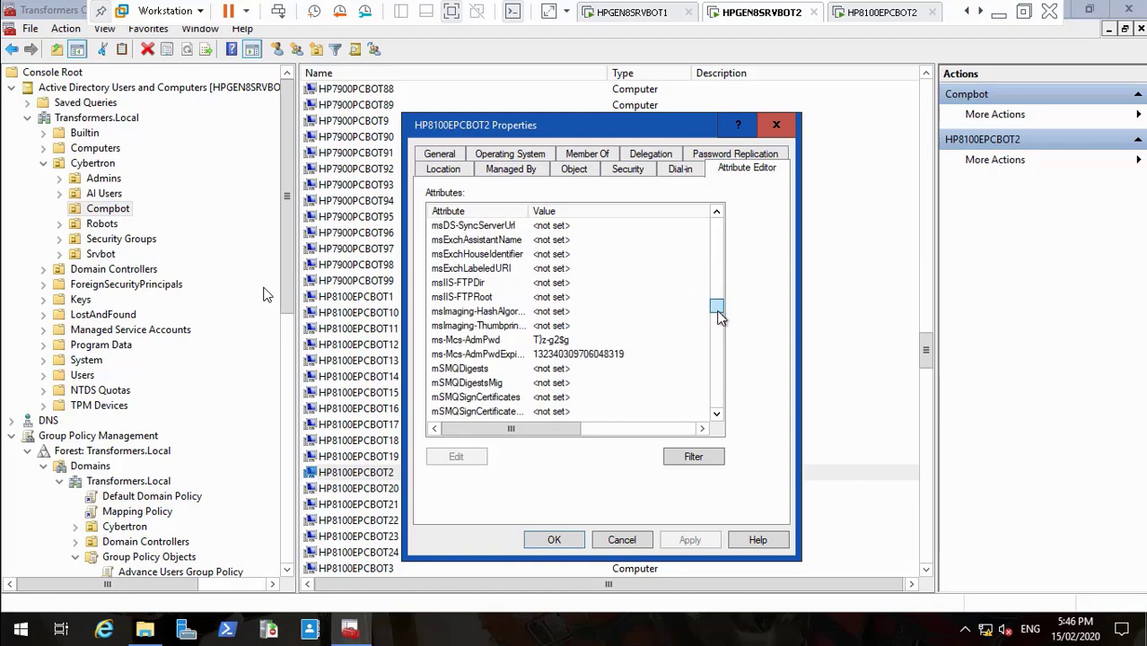
pyautogui.click(523, 341)
pyautogui.click(514, 355)
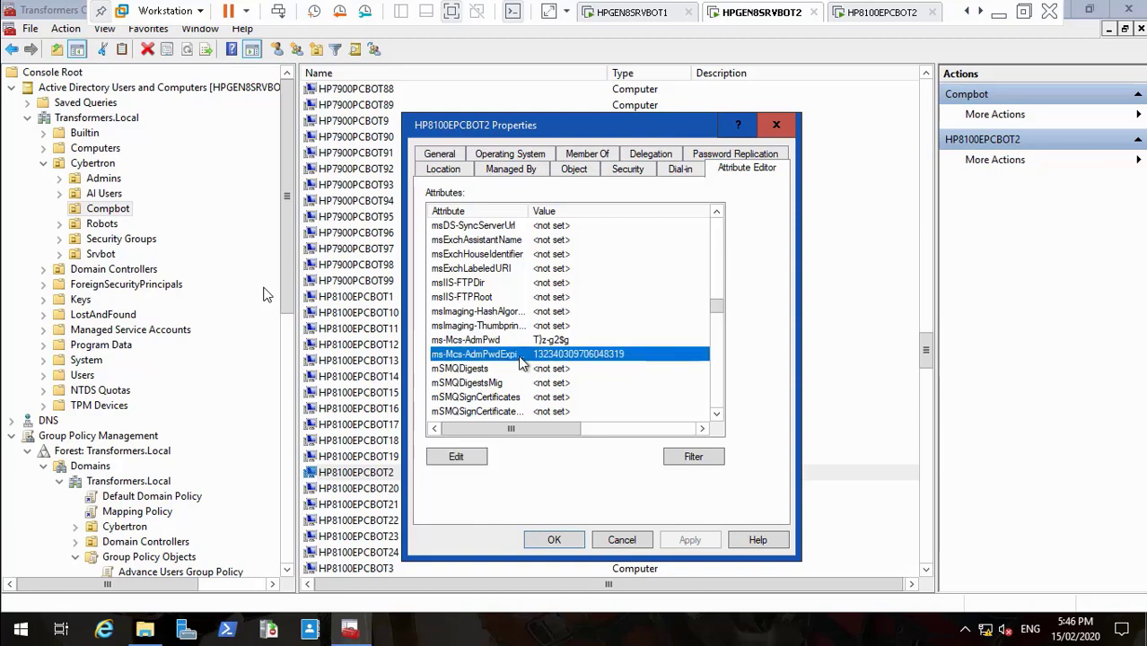
pyautogui.press('Up')
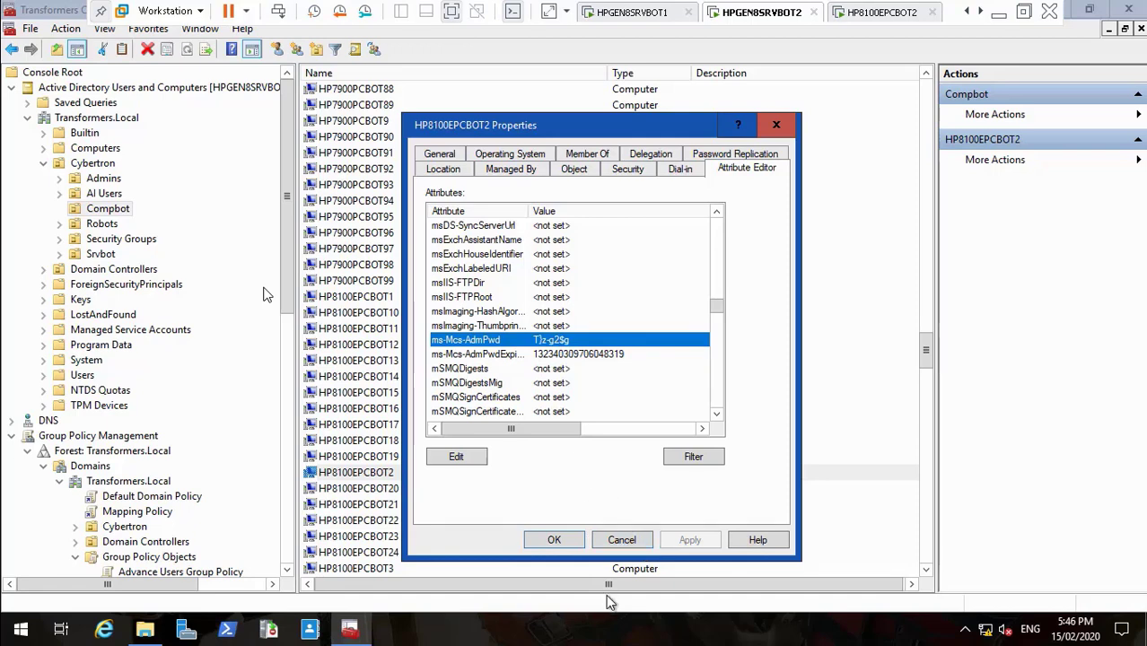
pyautogui.click(622, 543)
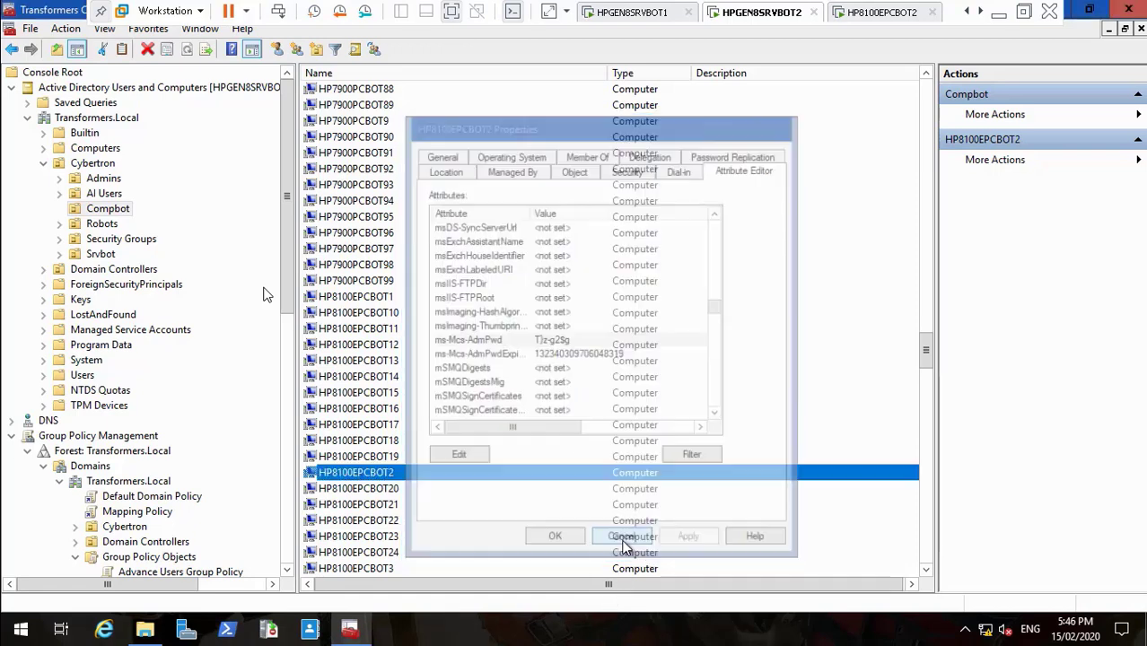
# Step: Check HP8100EPCBOT1's ms-Mcs-AdmPwd attribute (showing <not set>) in the Attribute Editor, then cancel
pyautogui.click(371, 296)
pyautogui.rightClick(372, 295)
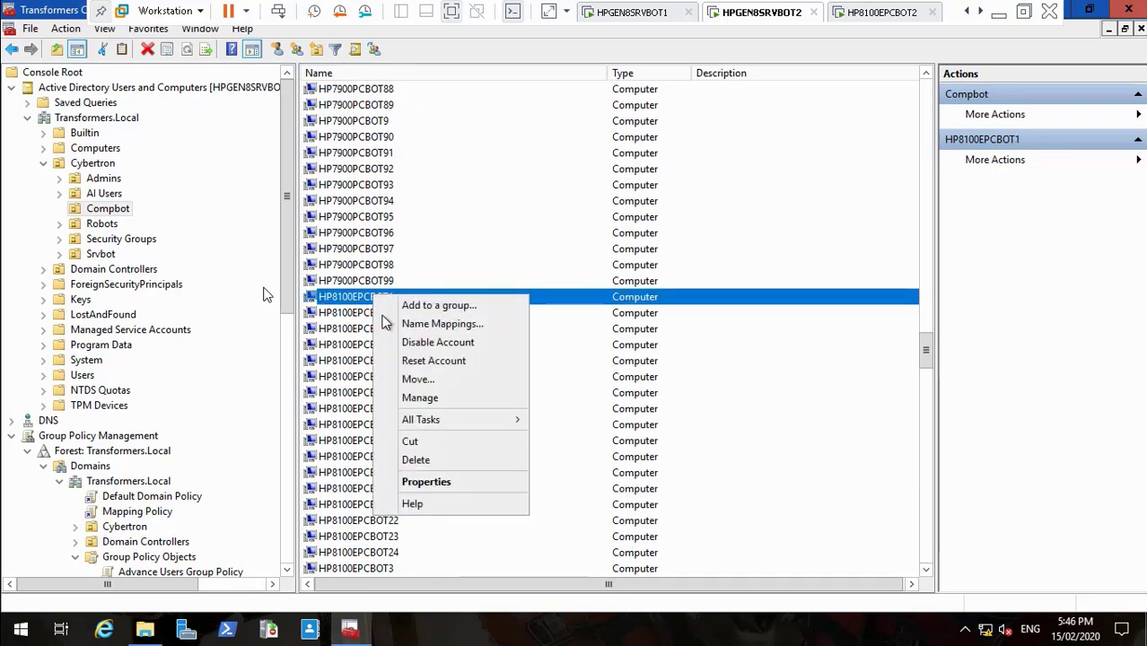
pyautogui.click(478, 483)
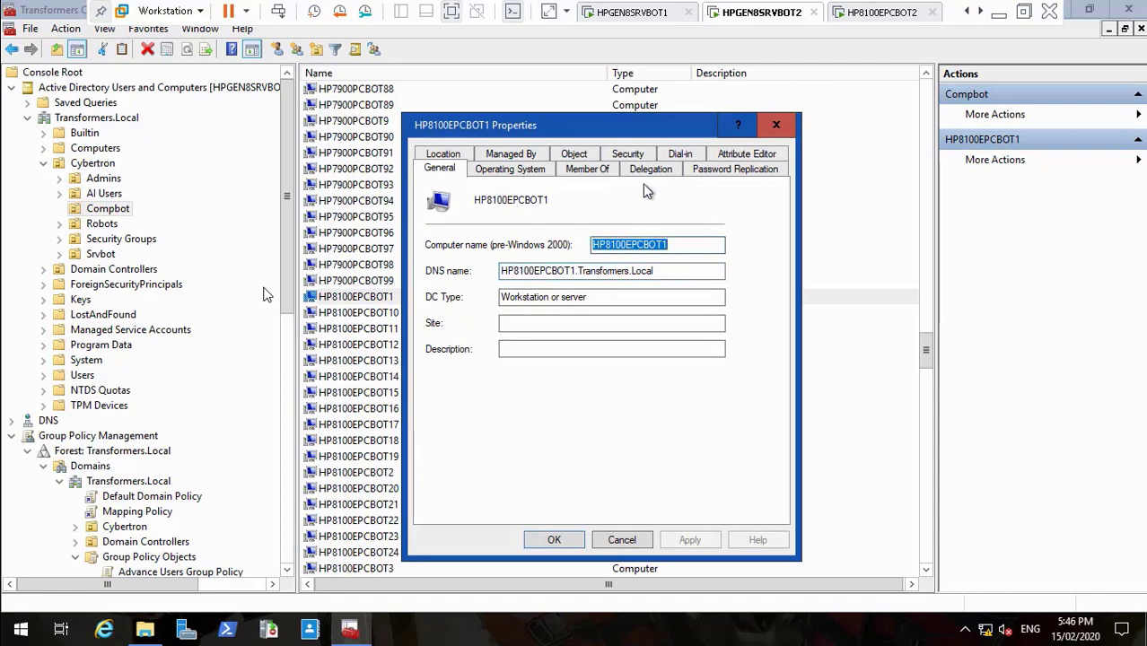
pyautogui.click(742, 158)
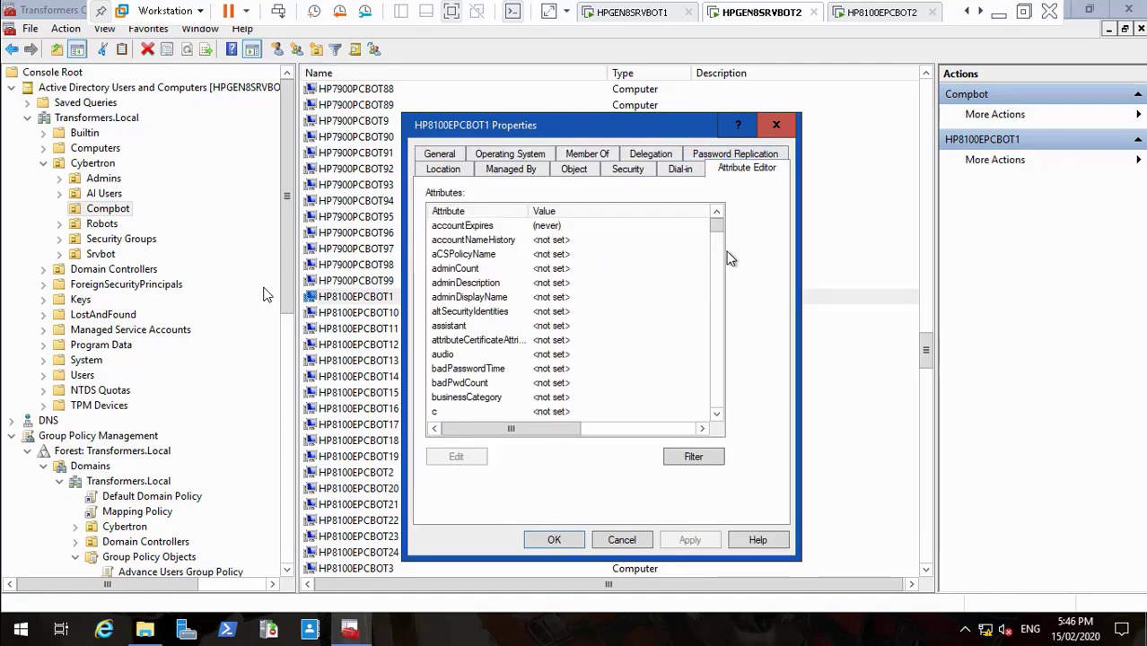
pyautogui.moveTo(716, 228); pyautogui.dragTo(714, 282)
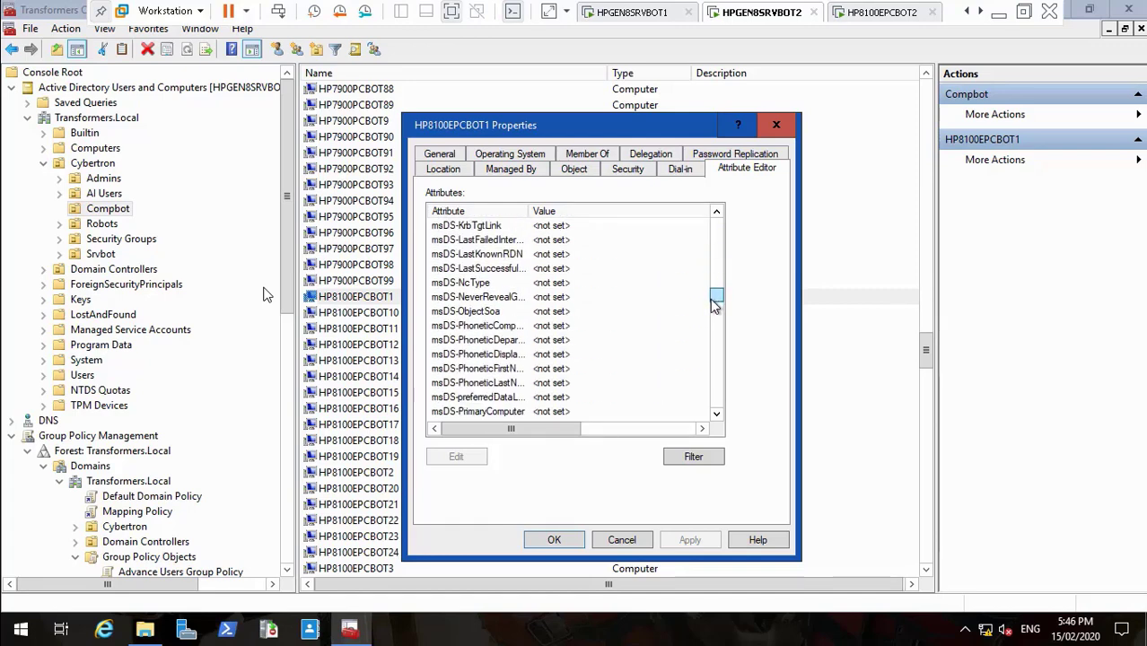
pyautogui.moveTo(714, 305); pyautogui.dragTo(715, 312)
pyautogui.click(581, 340)
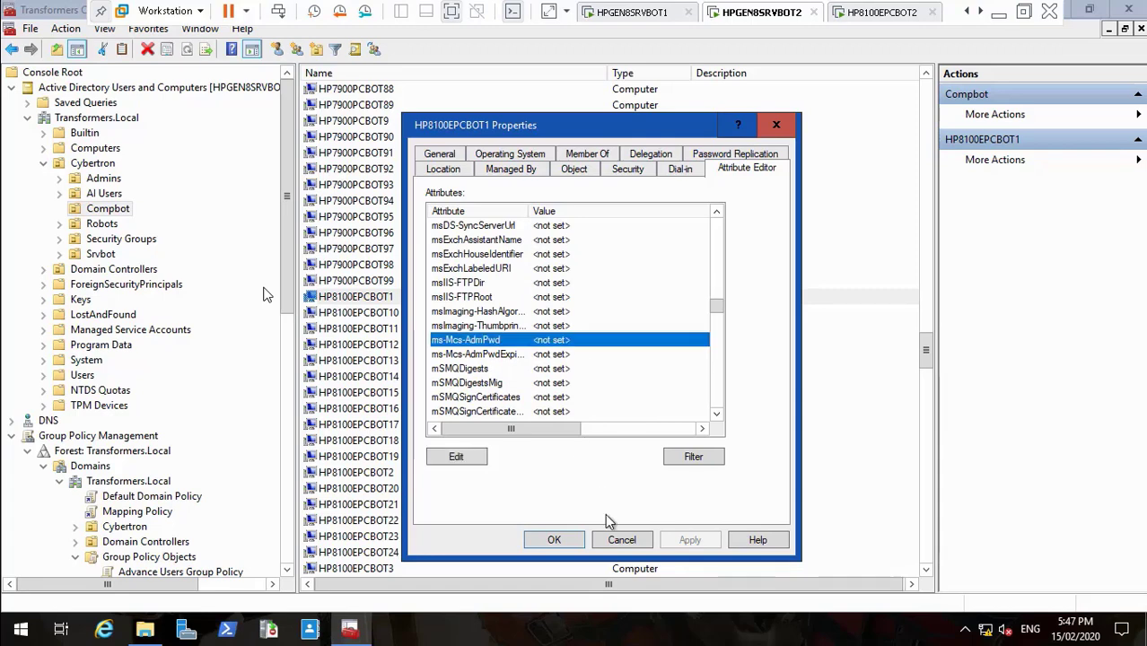
pyautogui.click(619, 539)
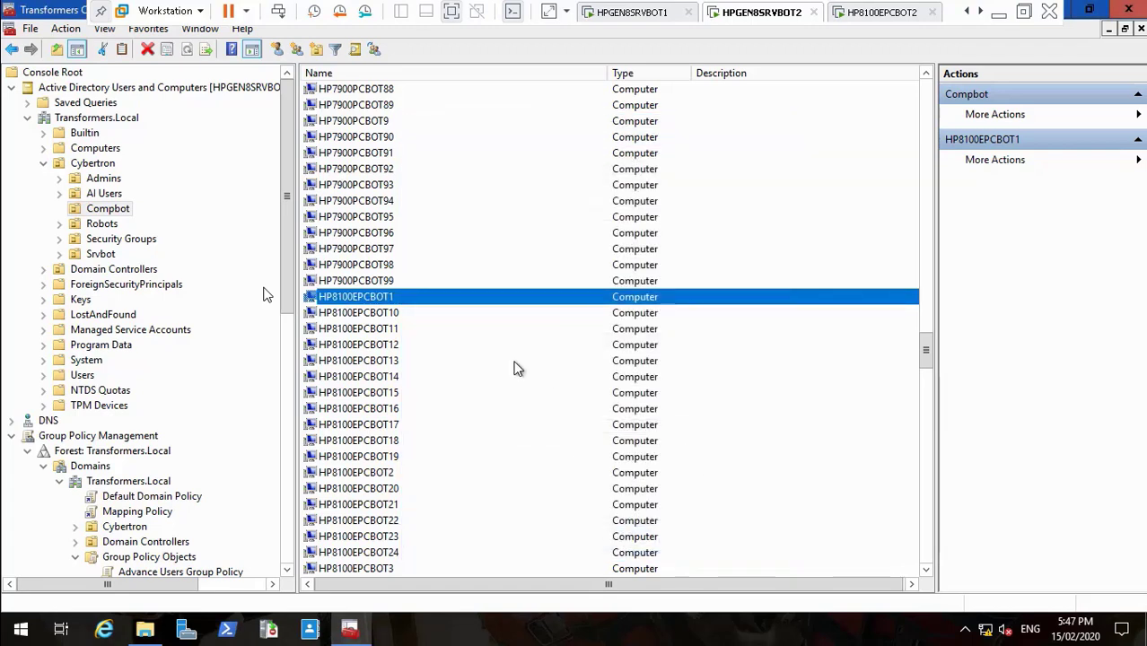
# Step: Refresh the uevsettings folder and browse into the user's SettingsPackages folder
pyautogui.click(377, 315)
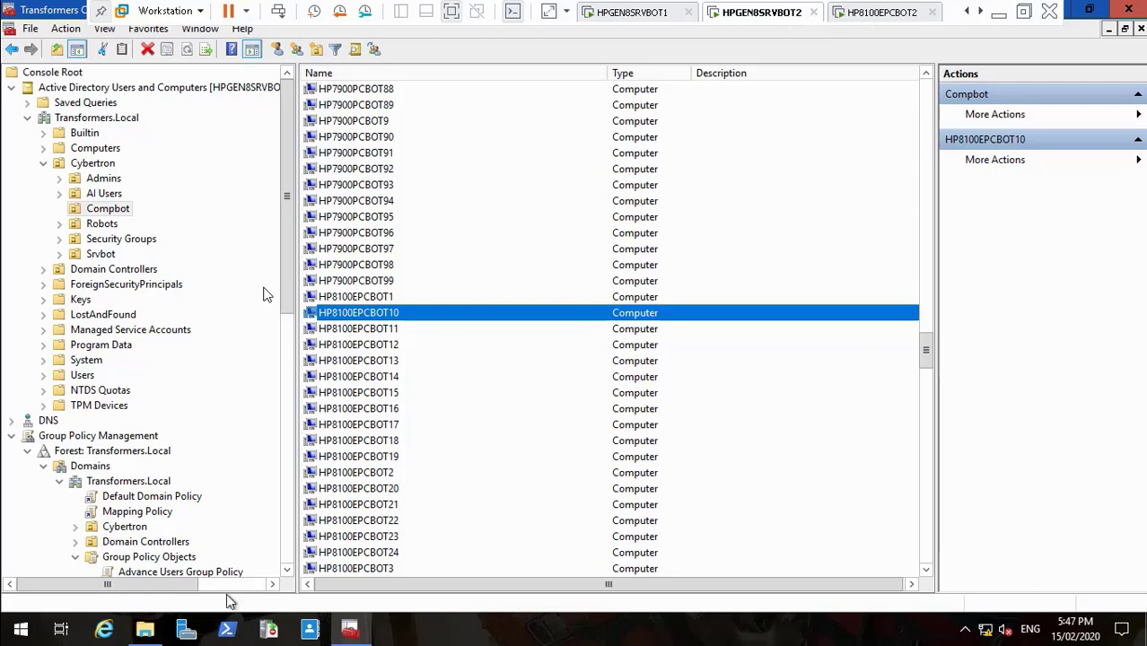
pyautogui.click(147, 632)
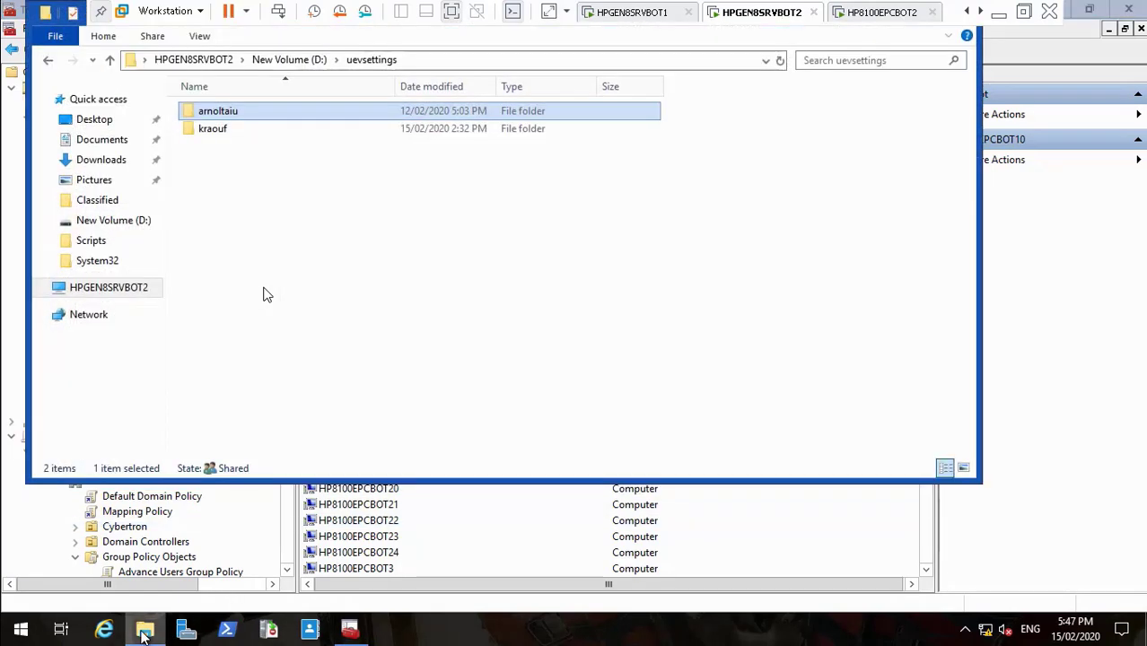
pyautogui.rightClick(240, 178)
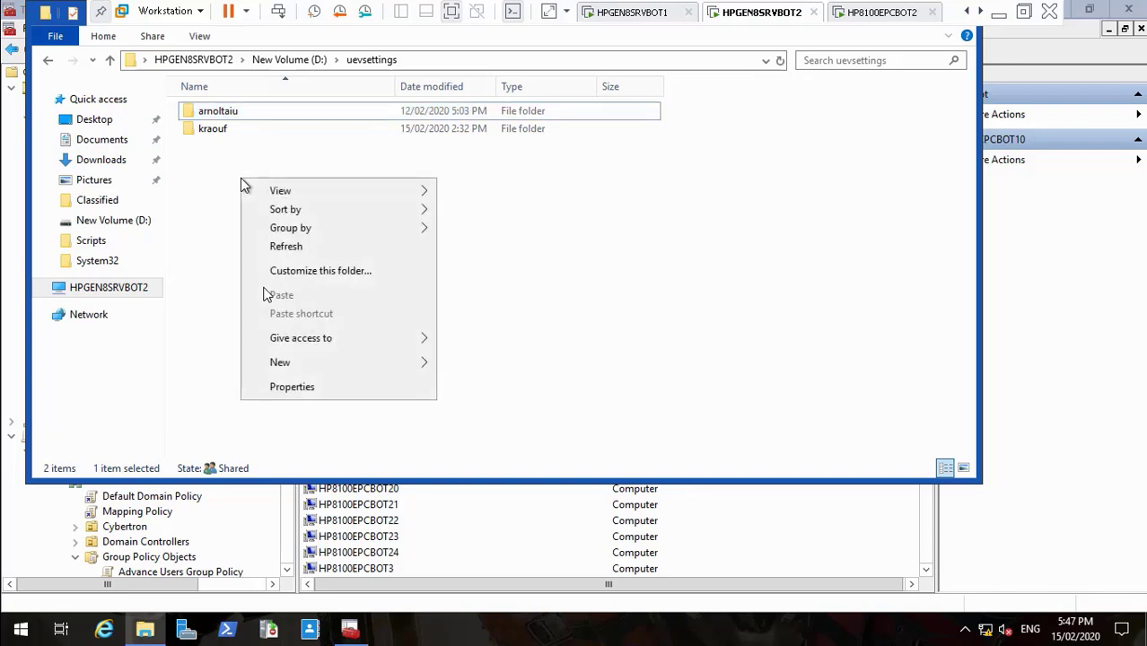
pyautogui.click(285, 249)
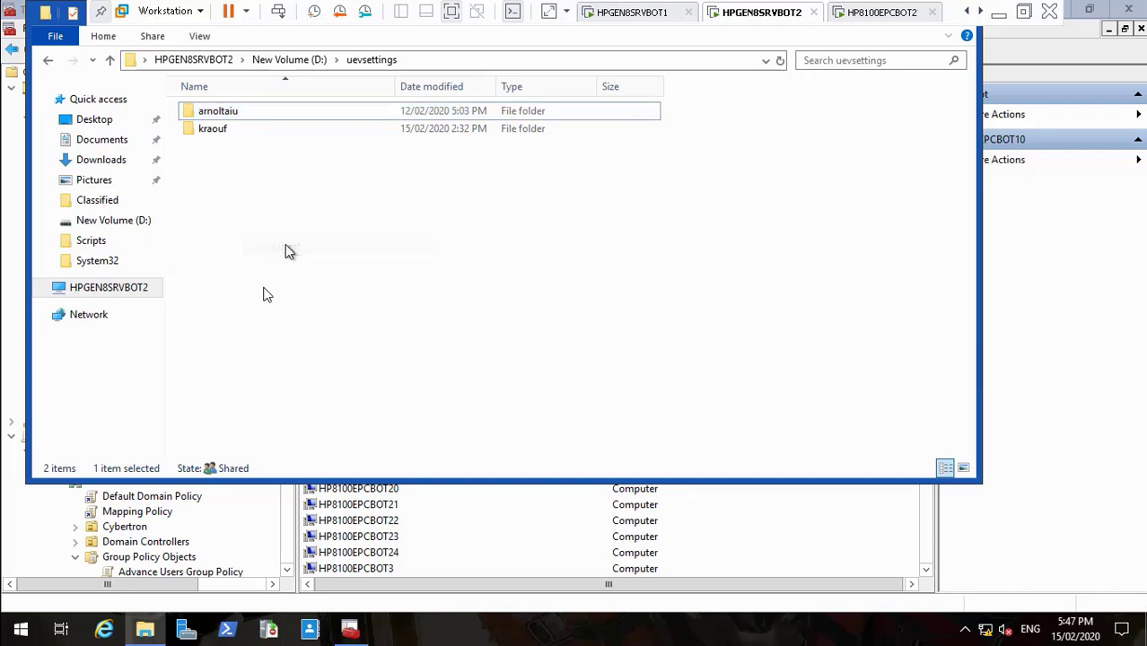
pyautogui.doubleClick(220, 113)
pyautogui.doubleClick(254, 112)
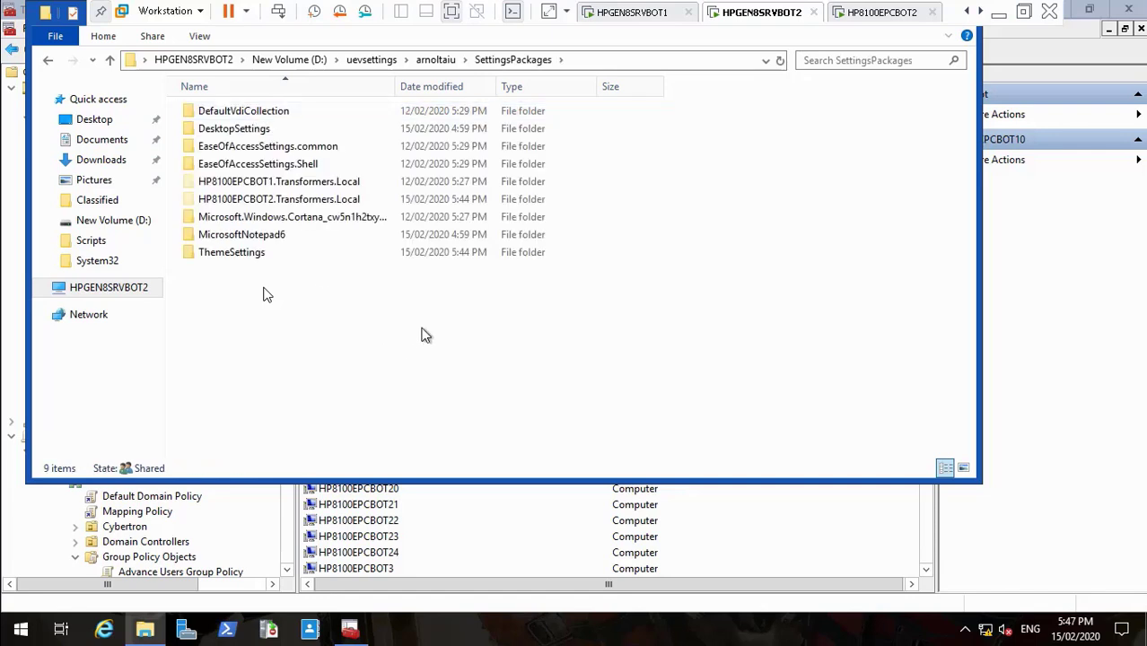
# Step: Inspect the ThemeSettings and Transformers.Local package folders, then return to the HP8100EPCBOT2 VM
pyautogui.click(275, 256)
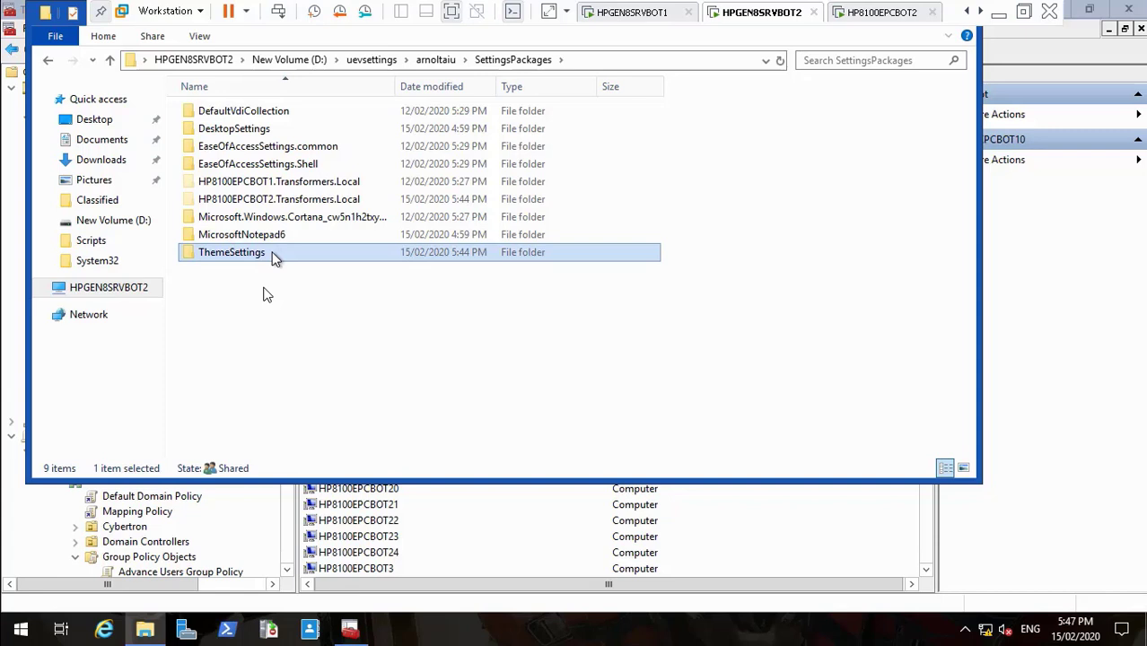
pyautogui.click(308, 202)
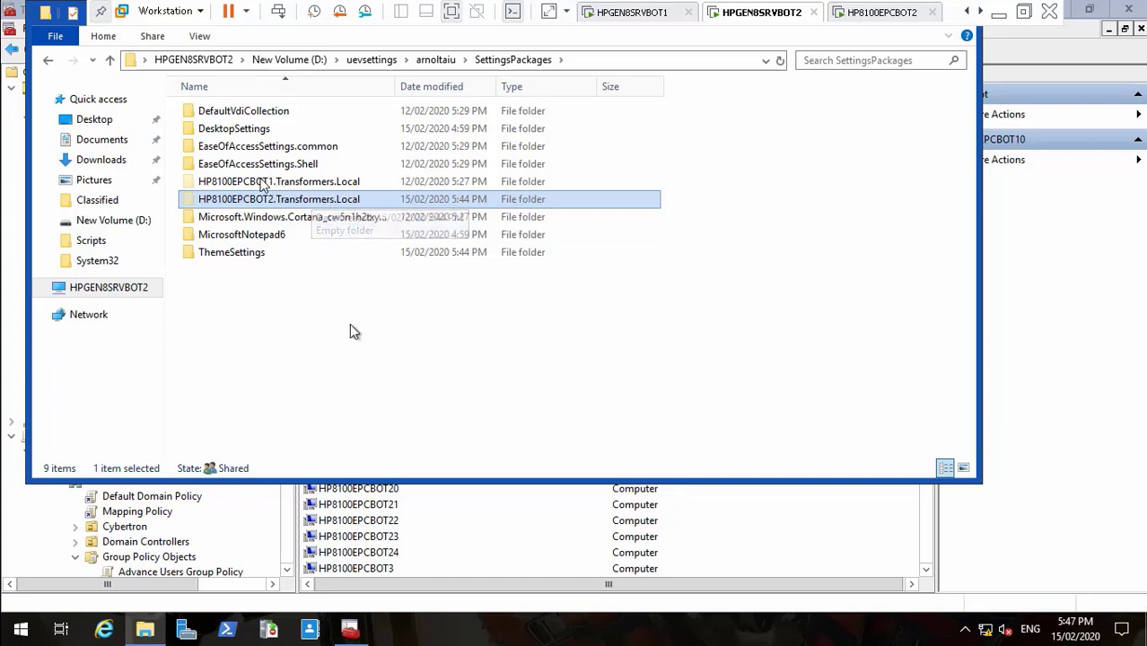
pyautogui.click(356, 347)
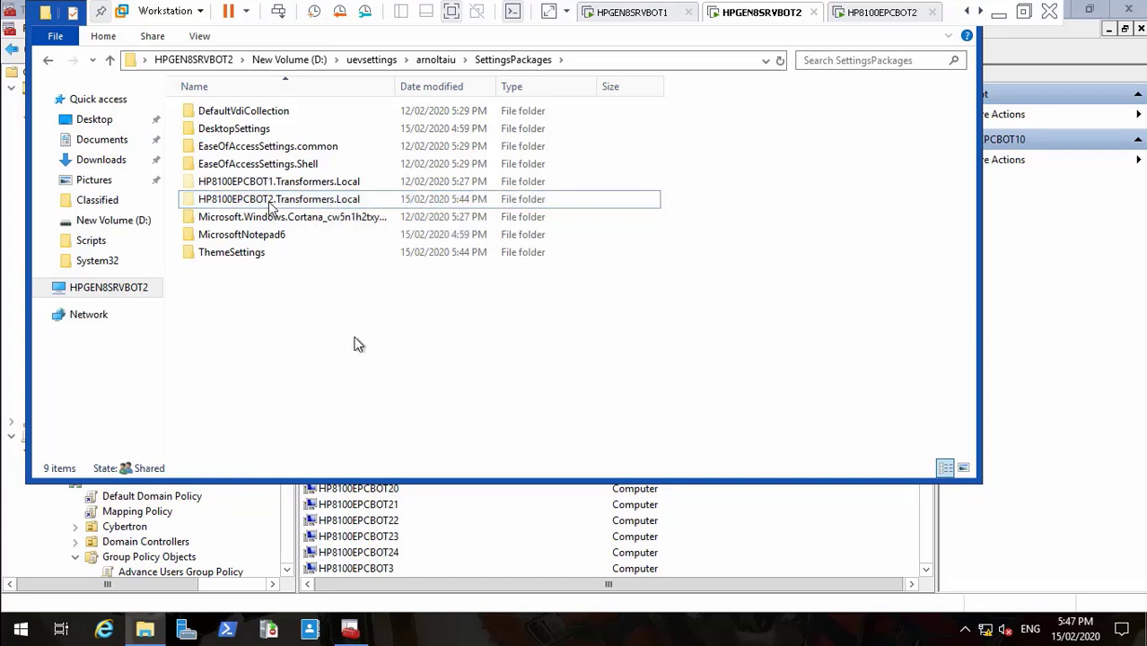
pyautogui.click(330, 182)
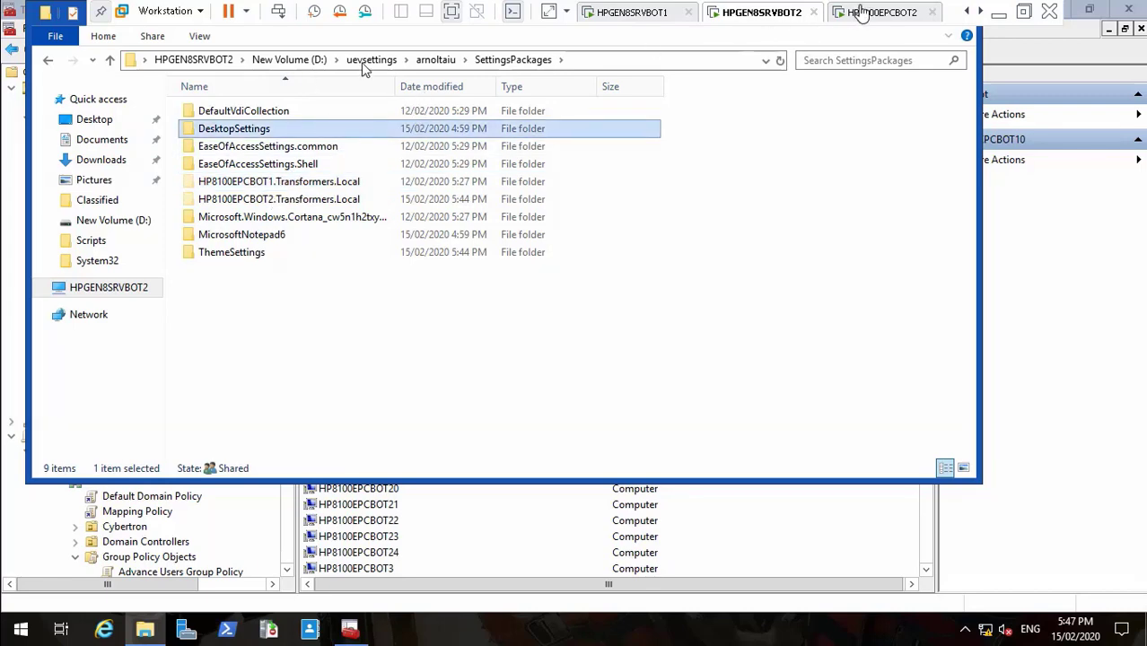
pyautogui.click(859, 12)
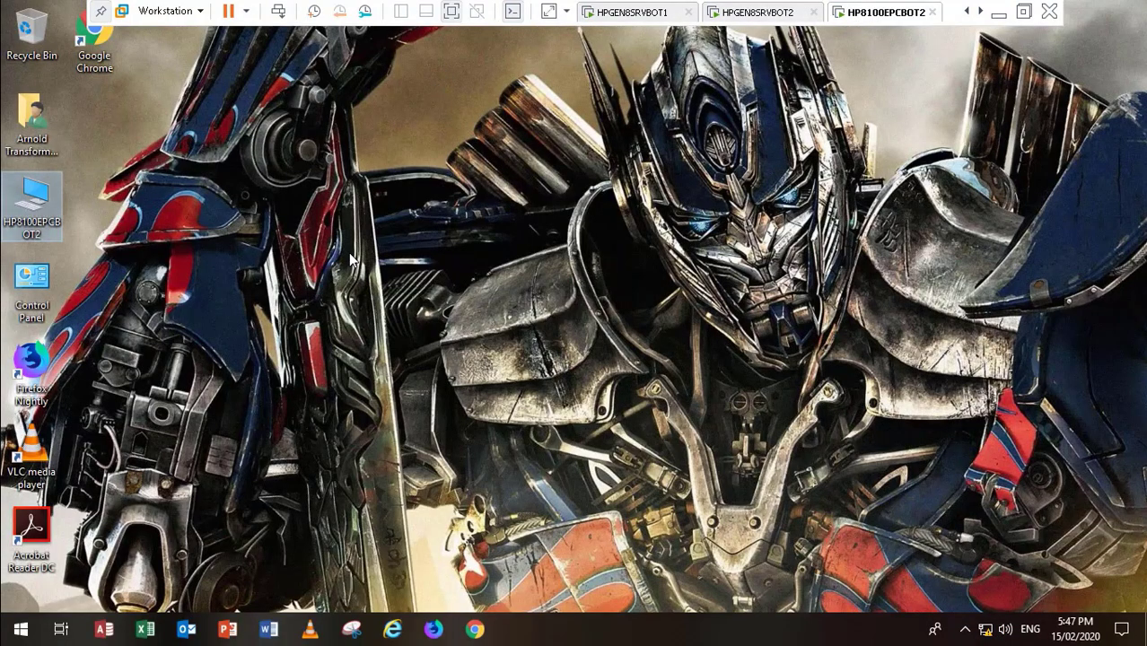
# Step: Sign out of HP8100EPCBOT2 and sign the domain user back into TRANSFORMERS
pyautogui.click(21, 627)
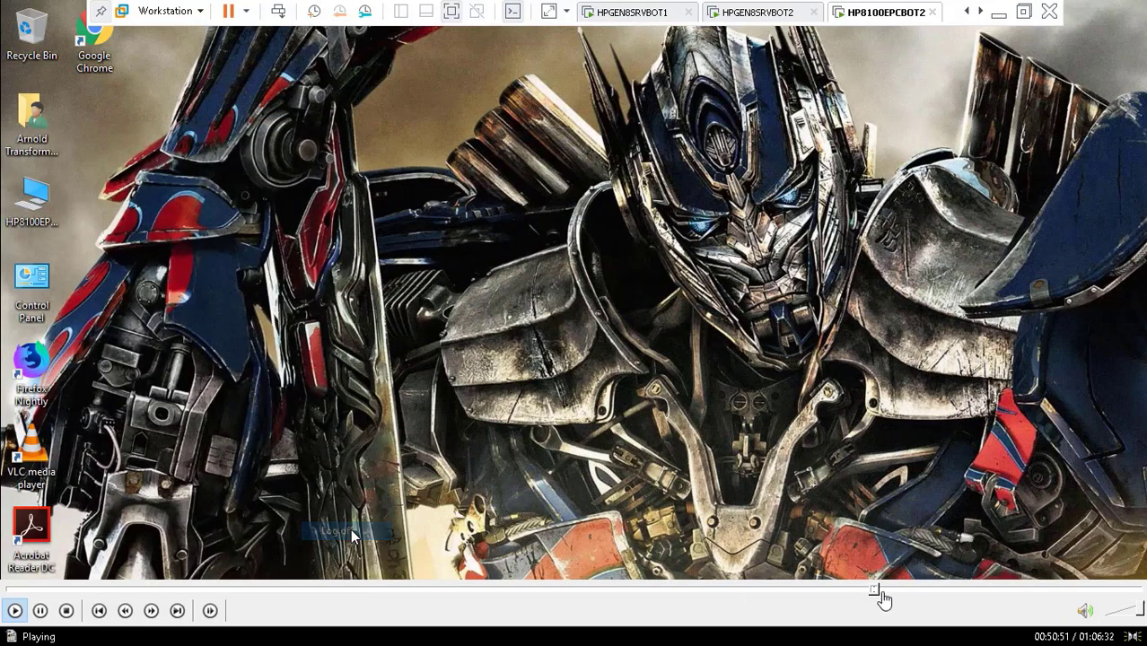
pyautogui.click(879, 591)
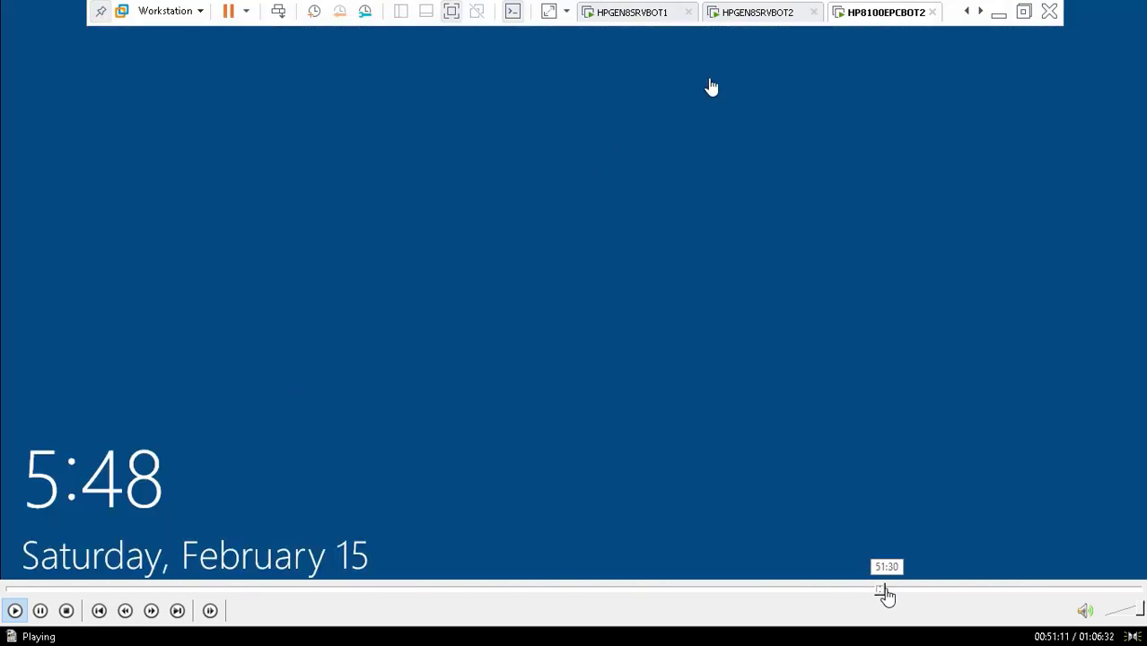
pyautogui.click(887, 590)
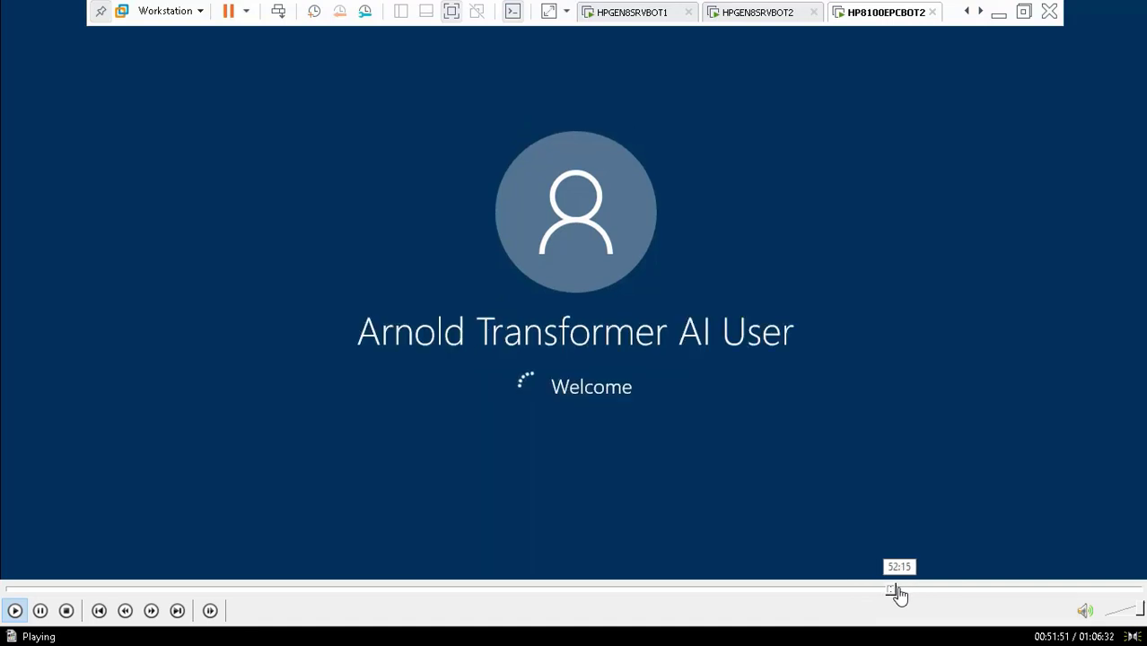
pyautogui.click(899, 593)
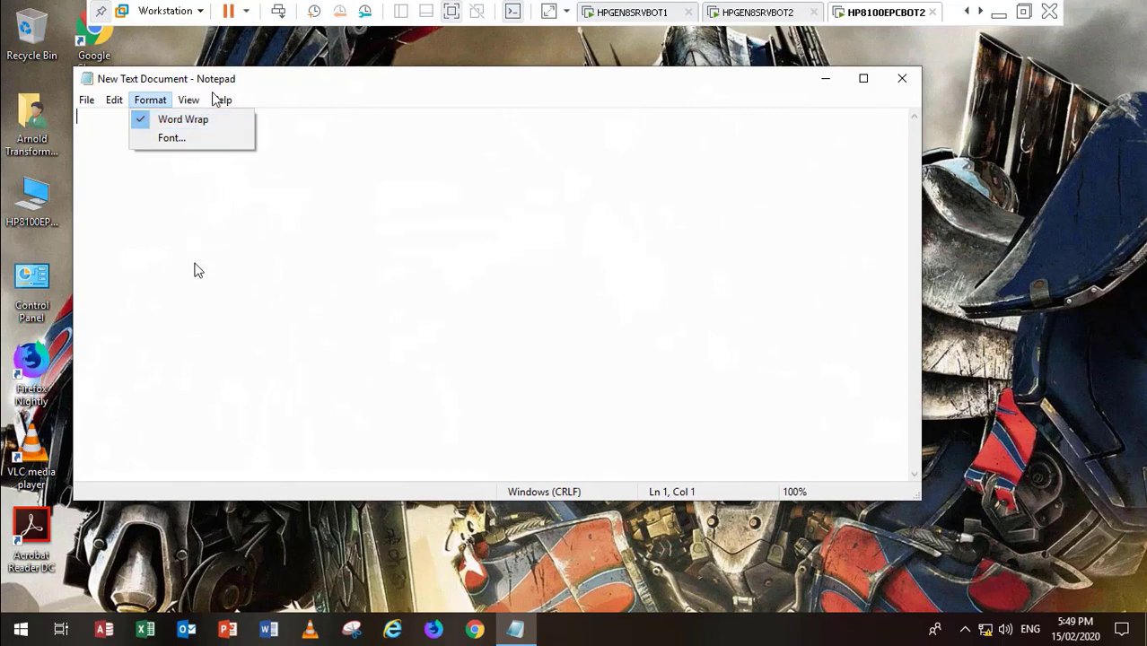
# Step: Glance at Notepad's Edit menu and close the New Text Document
pyautogui.click(87, 101)
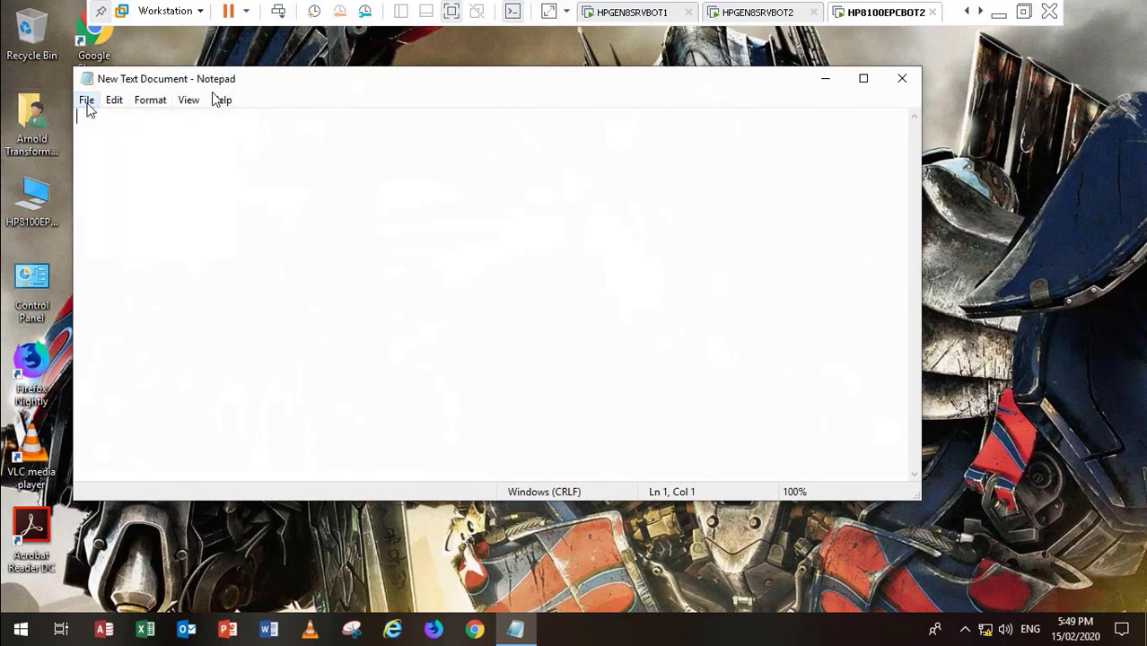
pyautogui.click(116, 103)
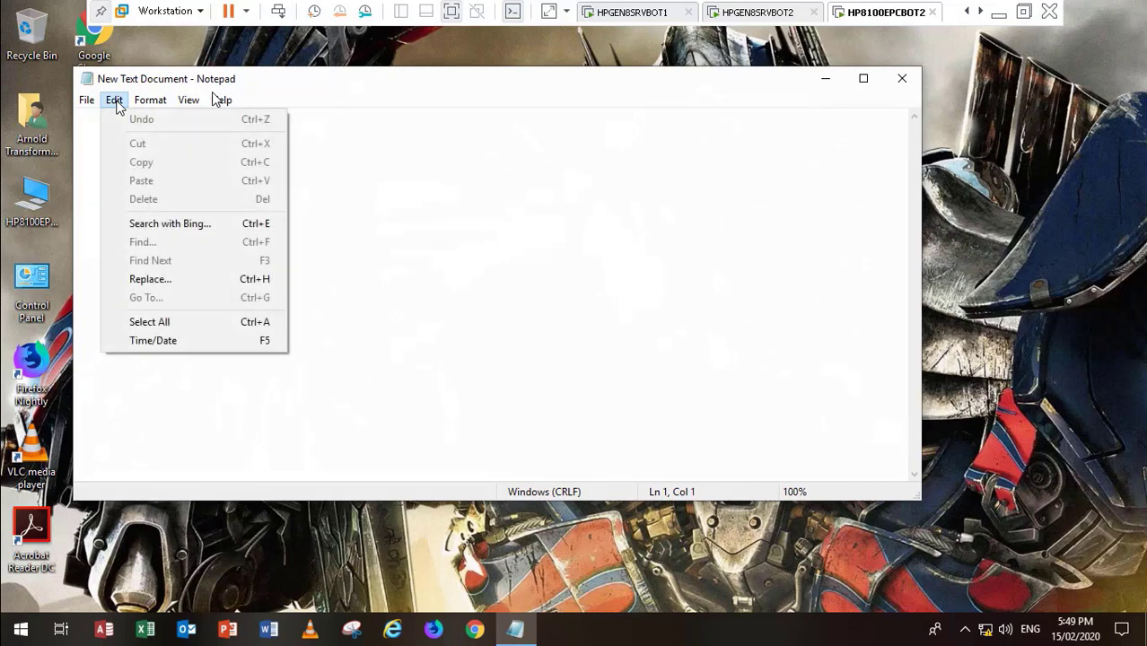
pyautogui.click(622, 233)
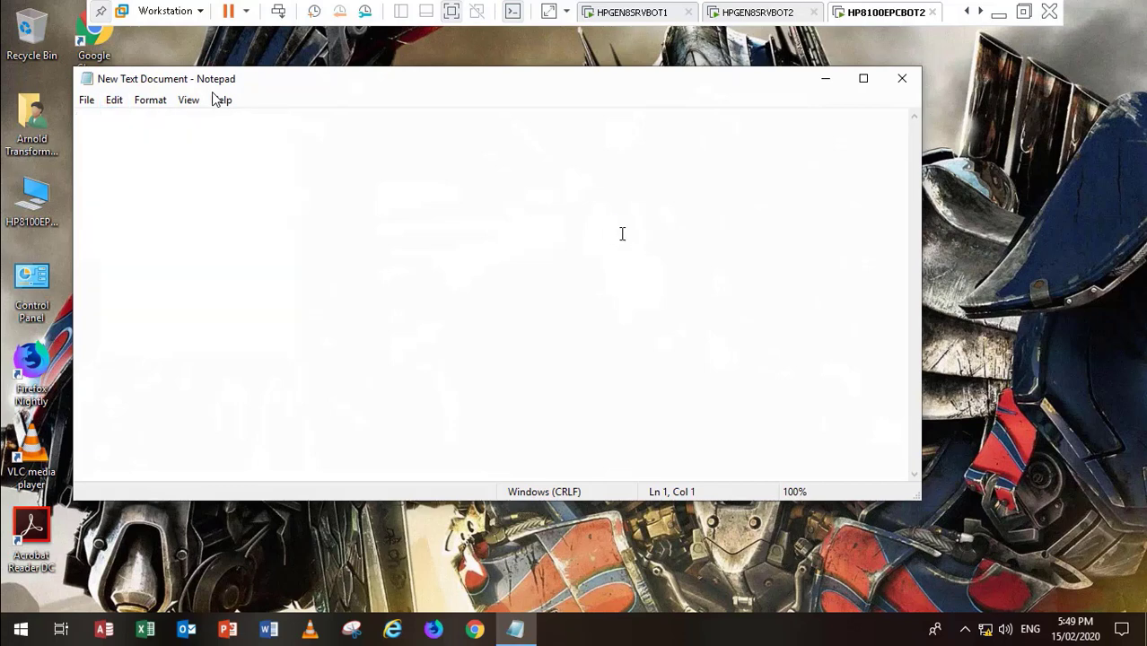
pyautogui.click(904, 79)
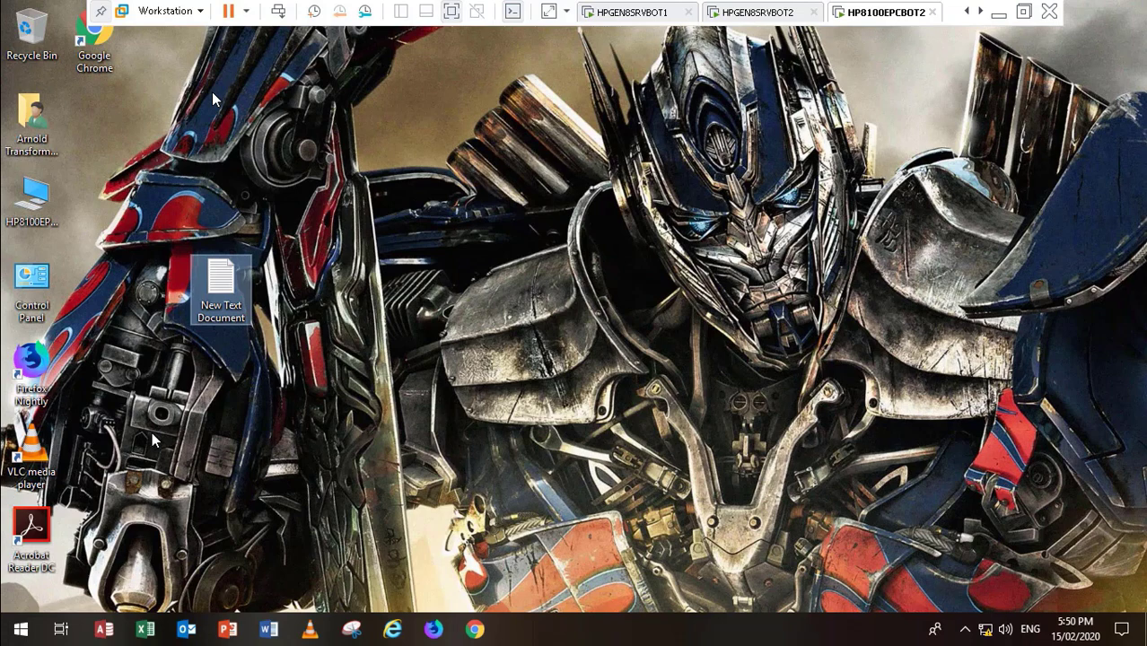
# Step: Reopen New Text Document, confirm Word Wrap is still checked, then close Notepad
pyautogui.doubleClick(225, 278)
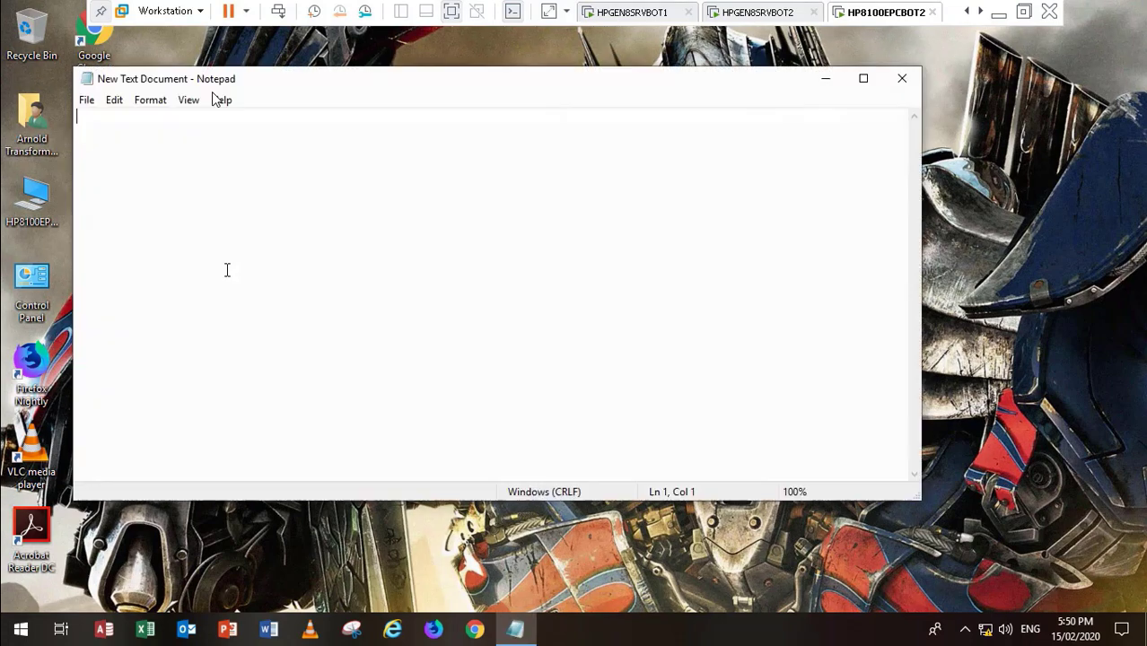
pyautogui.click(149, 100)
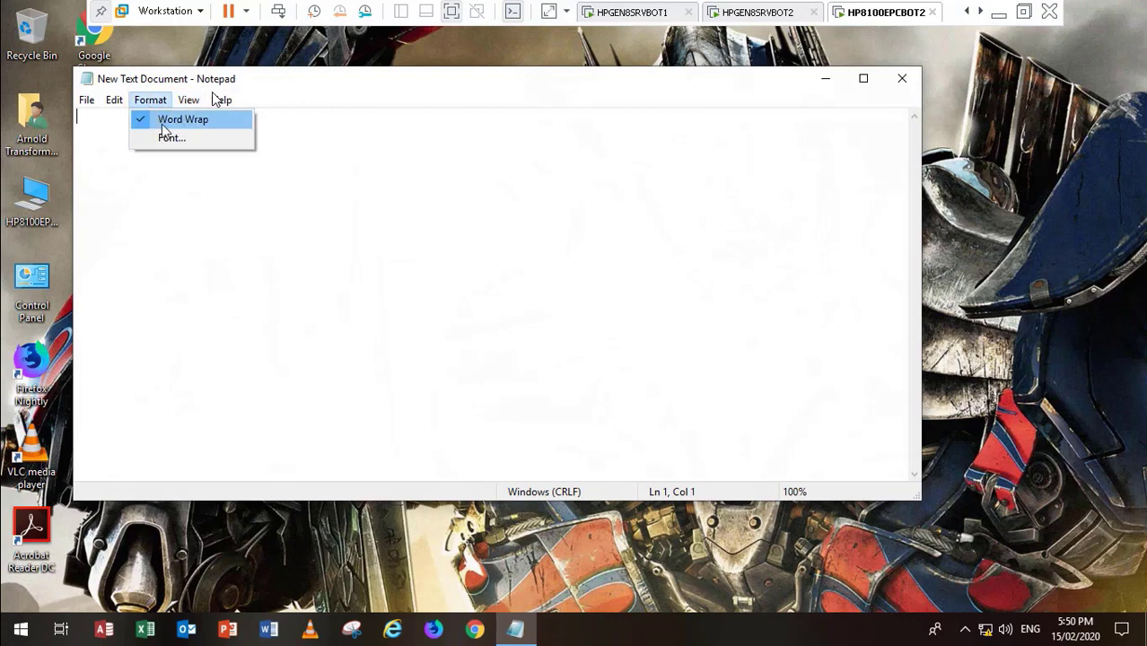
pyautogui.click(111, 100)
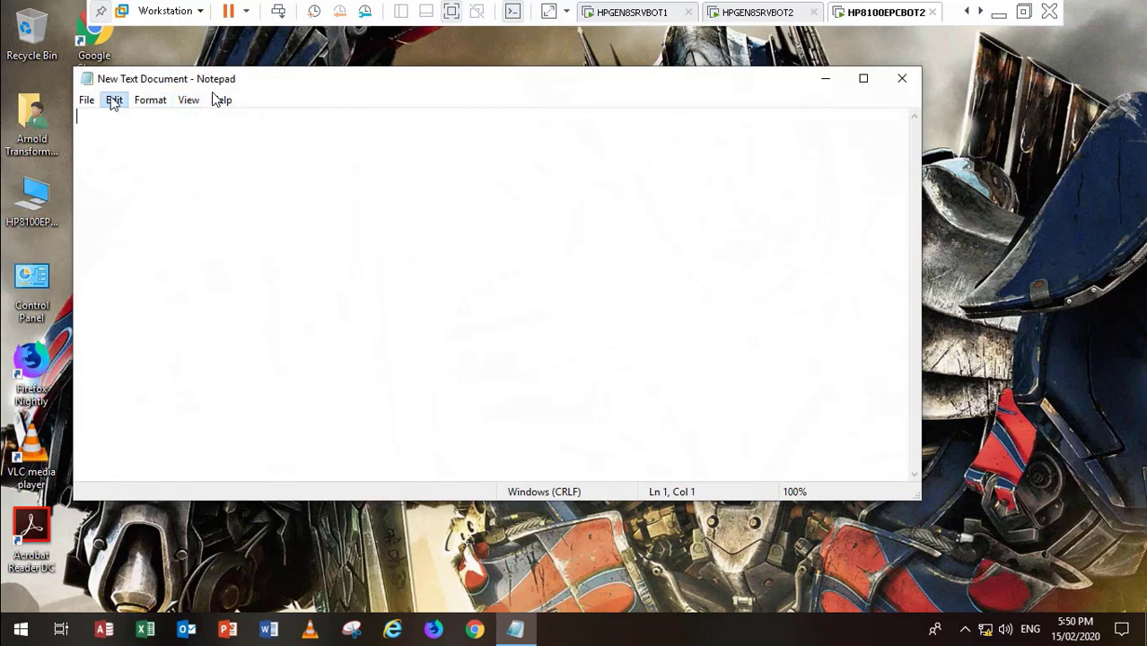
pyautogui.click(87, 100)
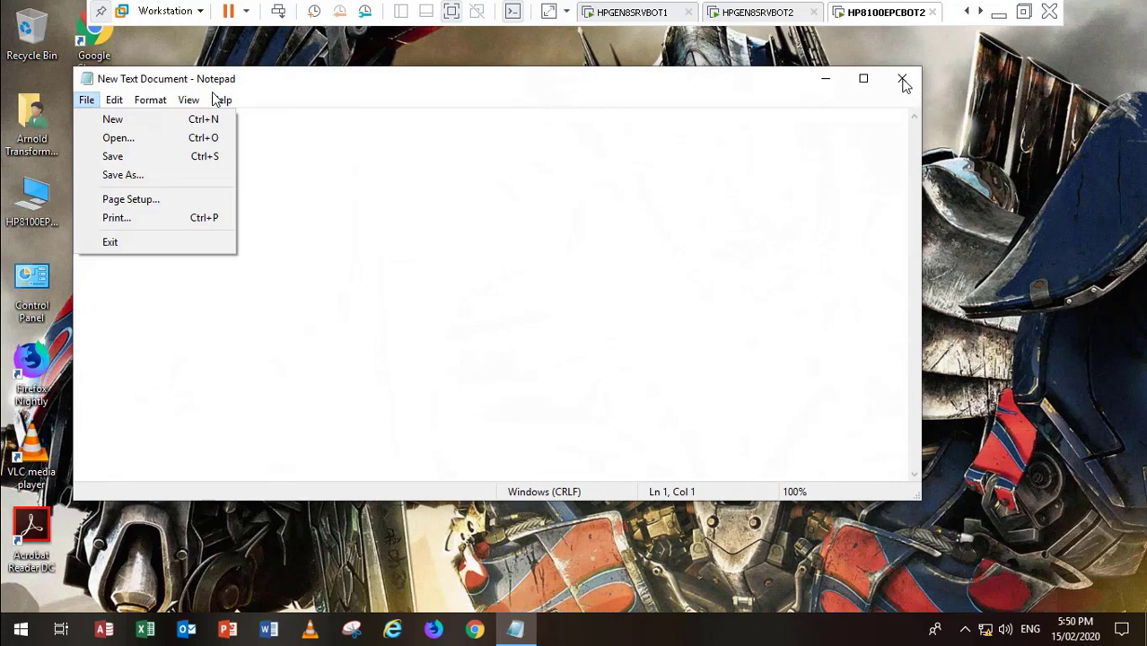
pyautogui.click(141, 102)
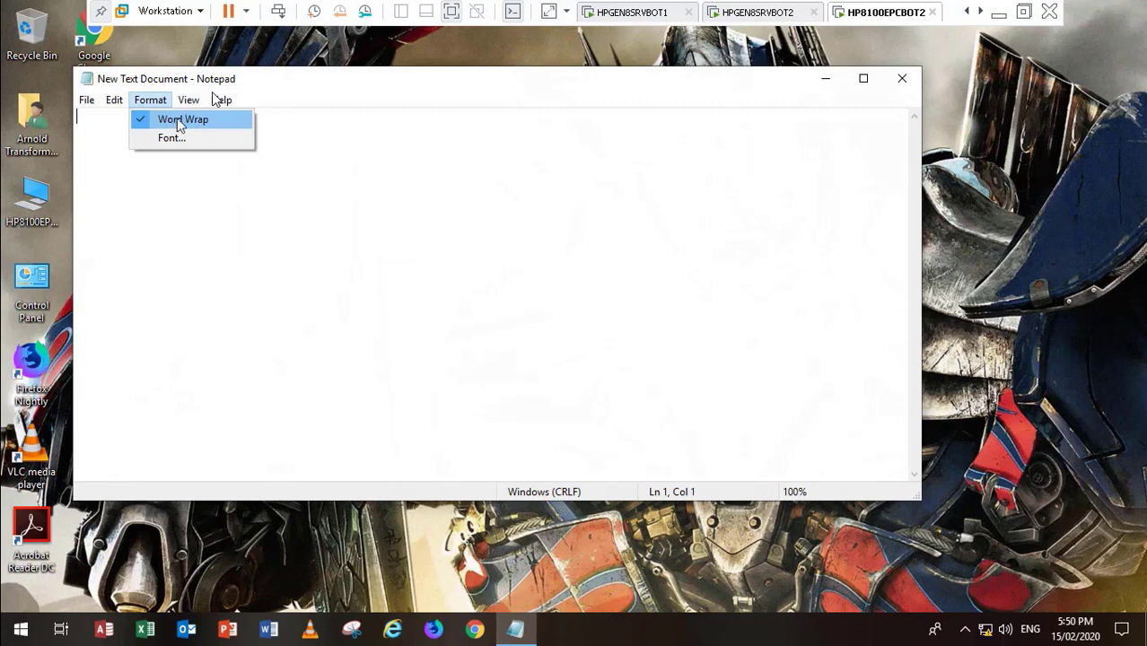
pyautogui.moveTo(86, 102)
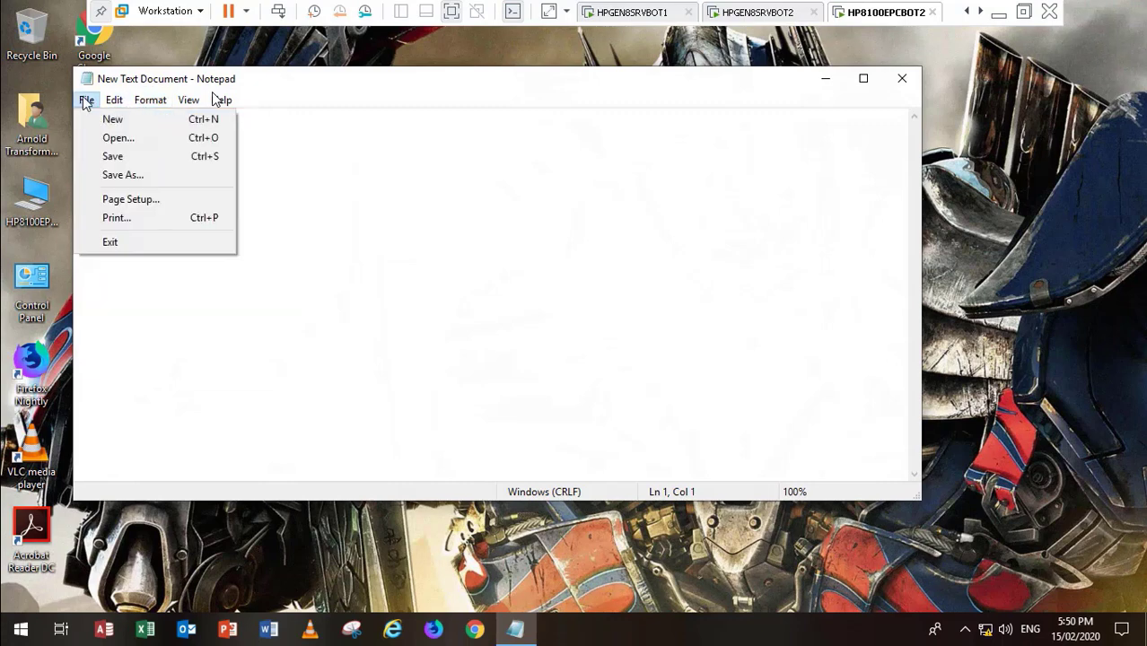
pyautogui.click(653, 200)
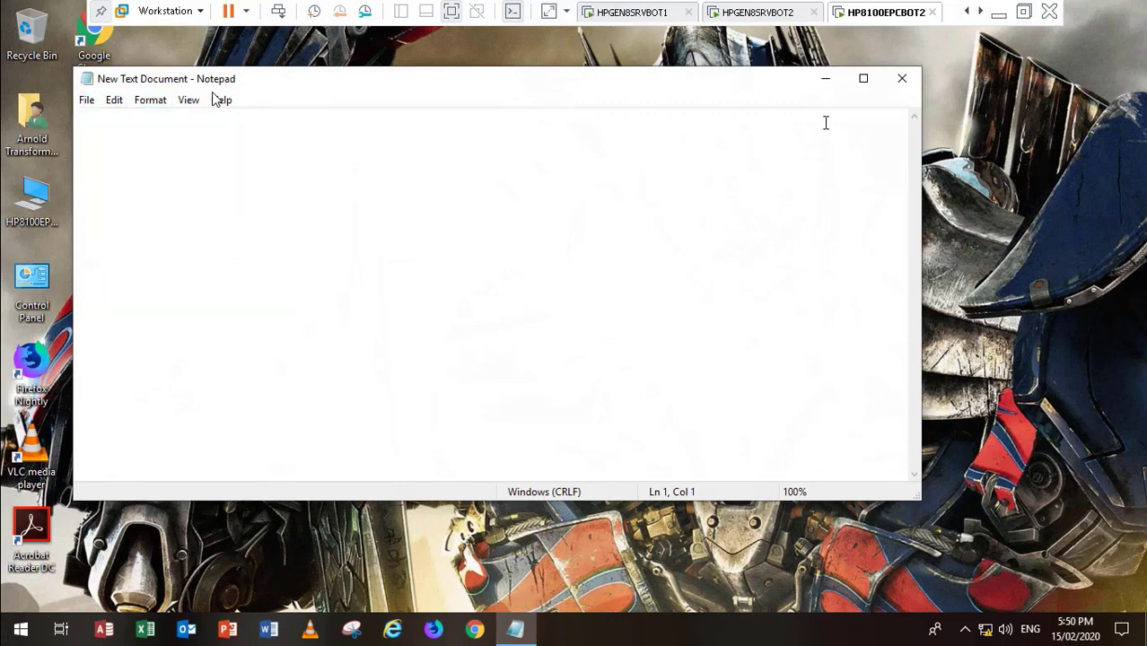
pyautogui.click(902, 78)
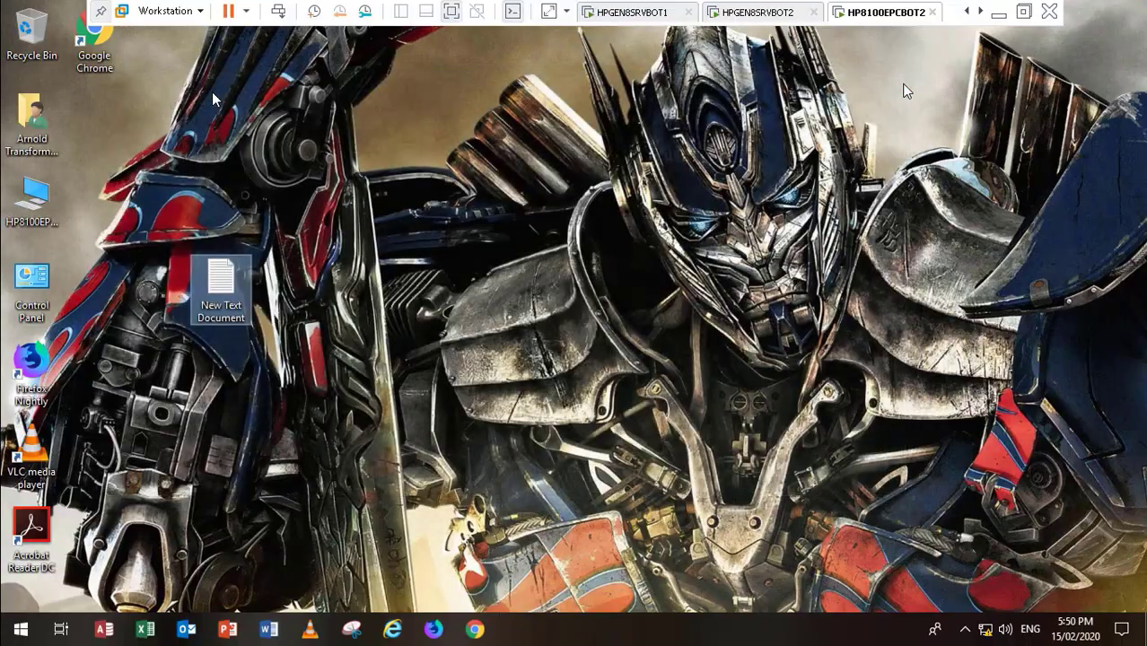
# Step: Type 'dgdgfdg' into New Text Document (2) and close it without saving
pyautogui.click(717, 11)
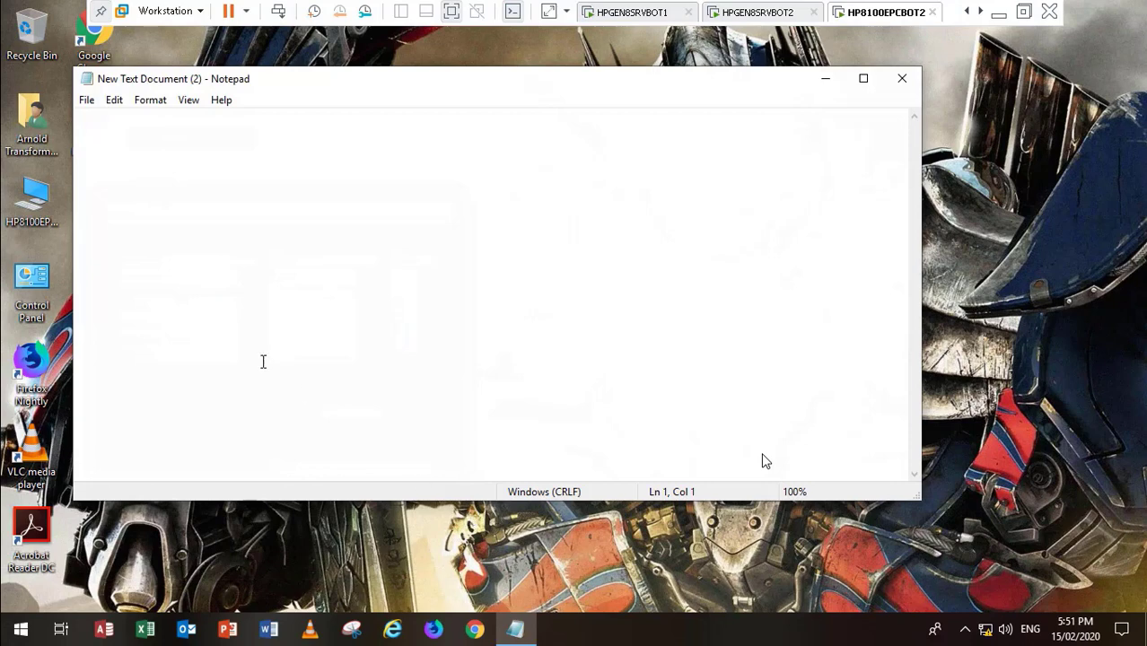
pyautogui.write('dgdgfdg')
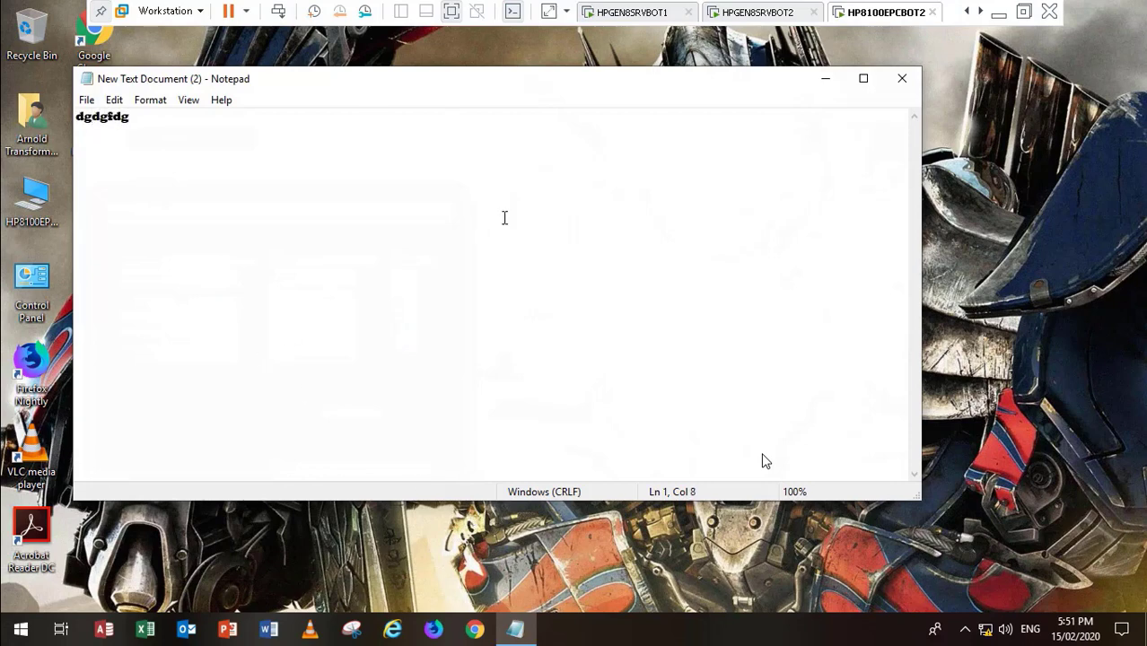
pyautogui.click(902, 78)
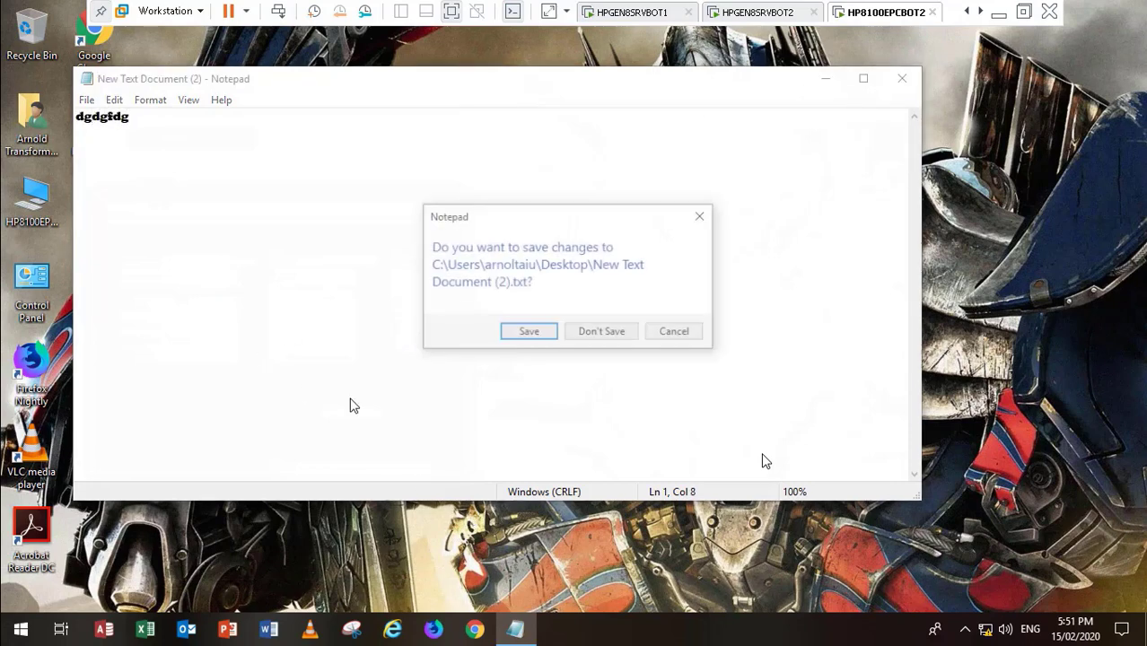
pyautogui.click(585, 336)
pyautogui.rightClick(21, 632)
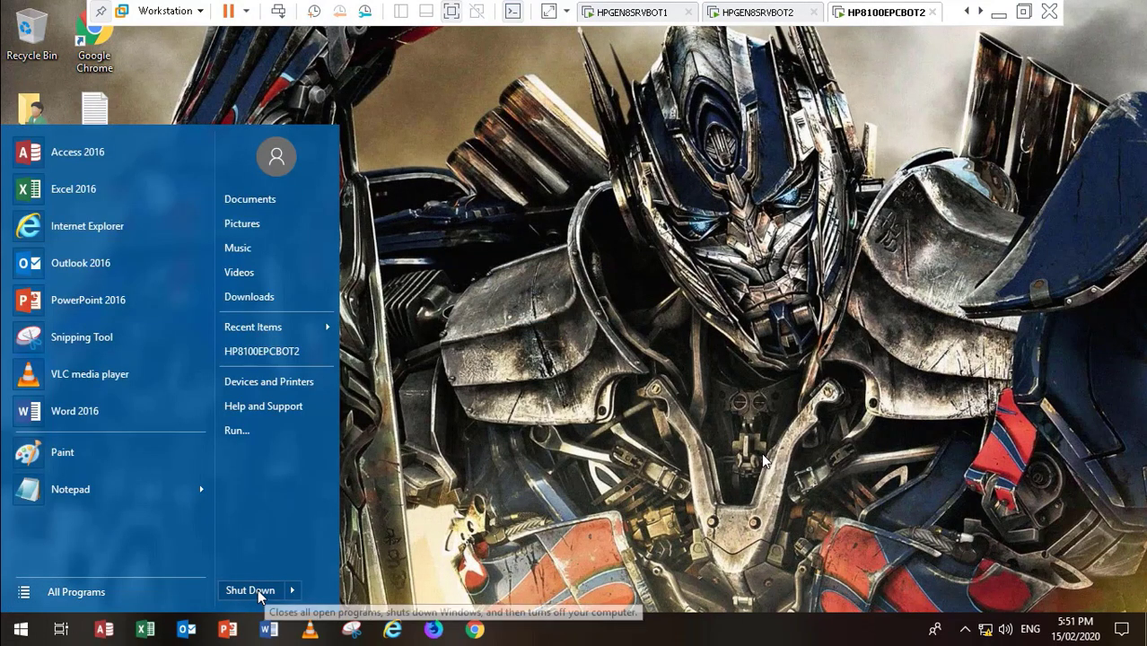
# Step: Shut down HP8100EPCBOT2 from the Start menu and power on HP8100EPCBOT1
pyautogui.click(259, 591)
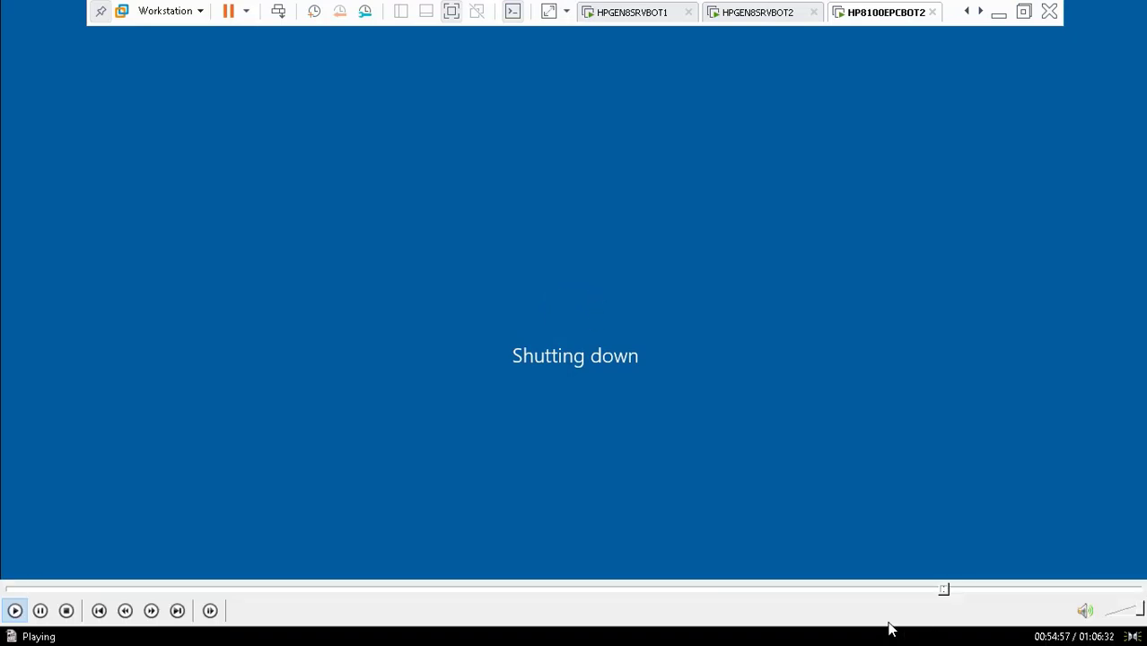
pyautogui.click(953, 590)
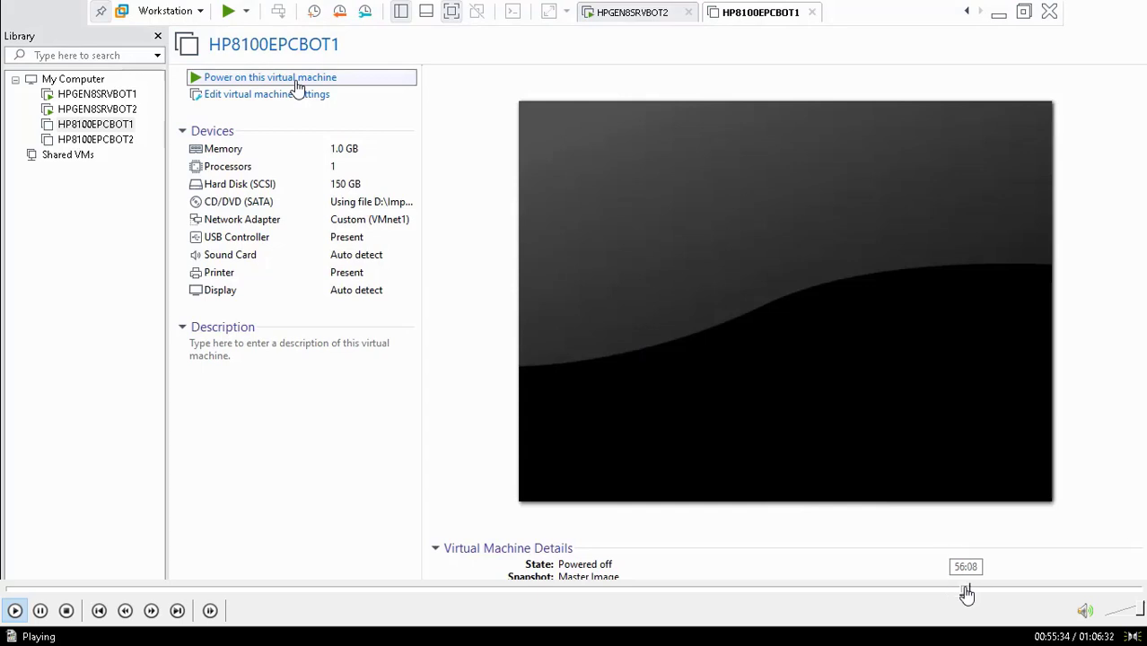
pyautogui.click(966, 589)
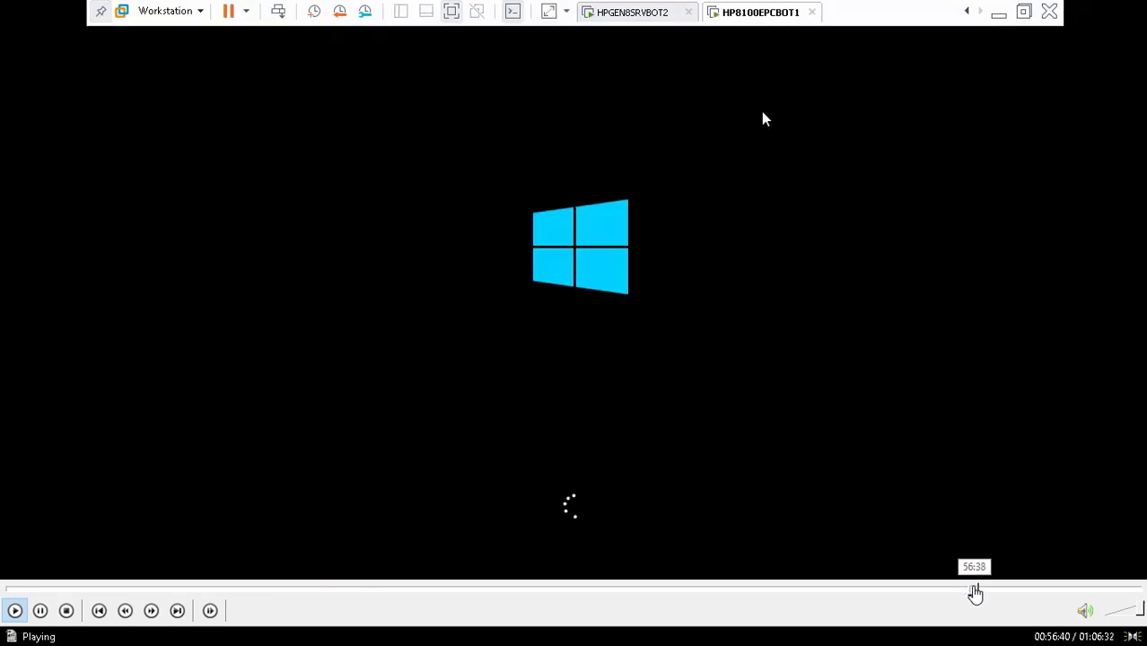
pyautogui.click(984, 591)
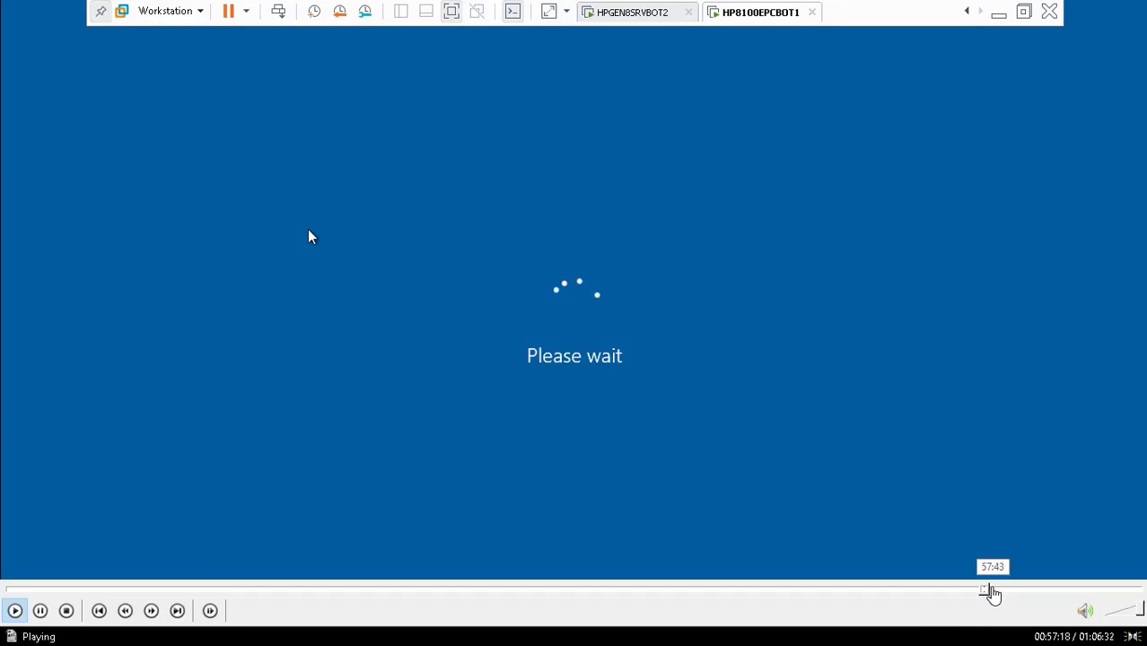
pyautogui.click(991, 590)
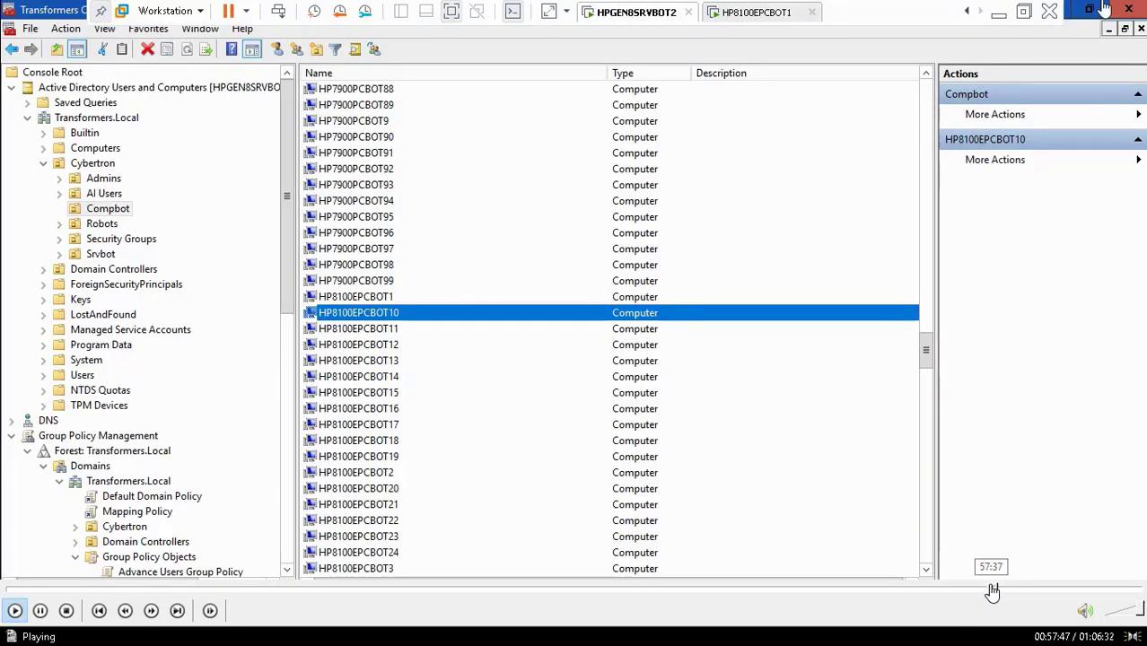
# Step: Launch LAPS UI from the AdmPwd.UI shortcut, open and close its expiration calendar, then view HP8100EPCBOT1
pyautogui.click(992, 590)
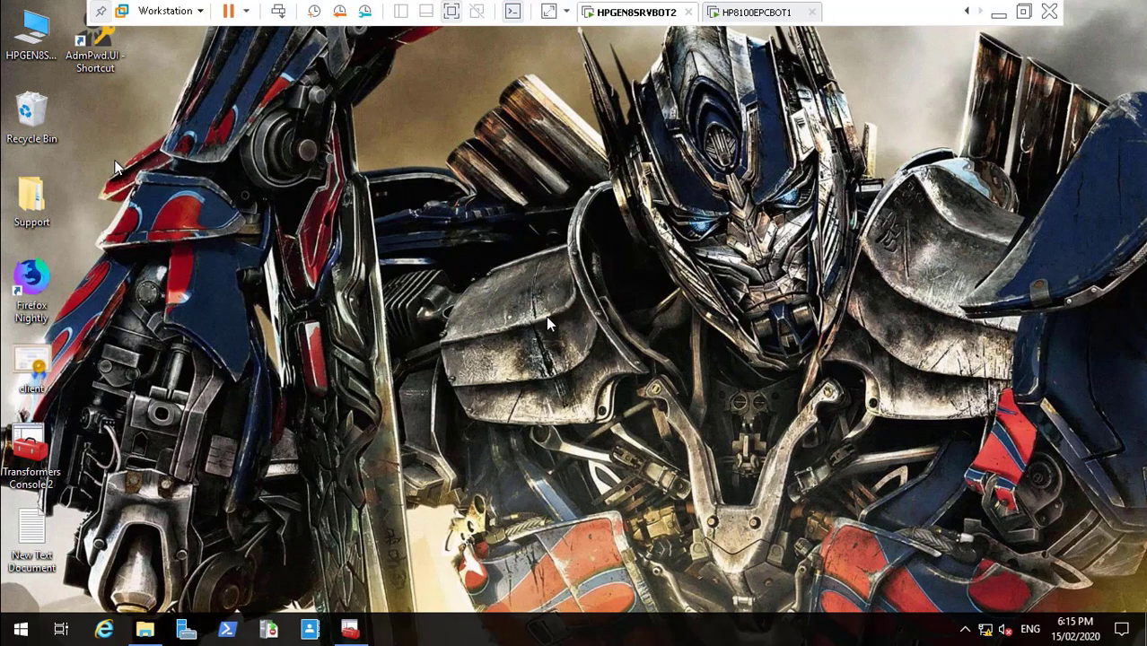
pyautogui.doubleClick(97, 56)
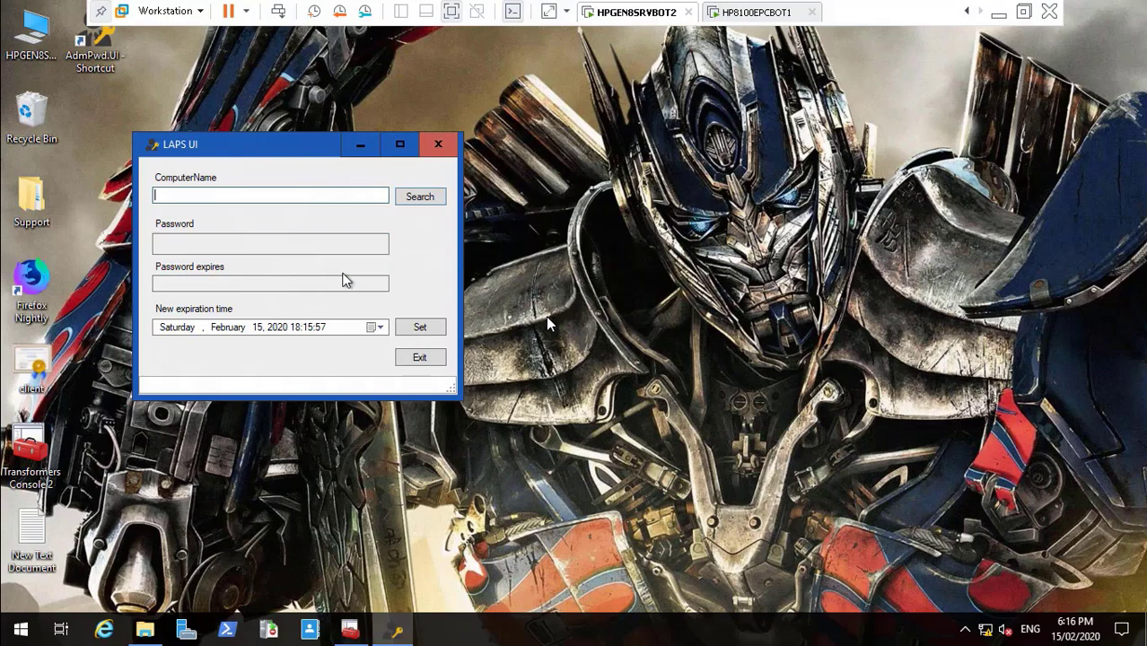
pyautogui.click(378, 328)
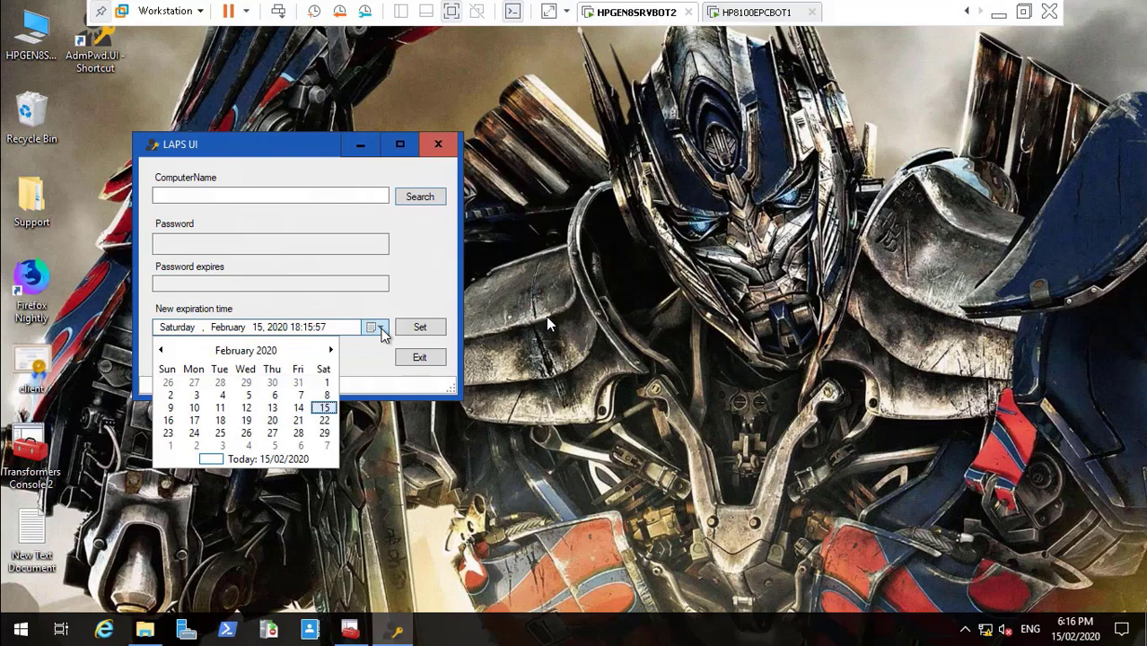
pyautogui.click(416, 273)
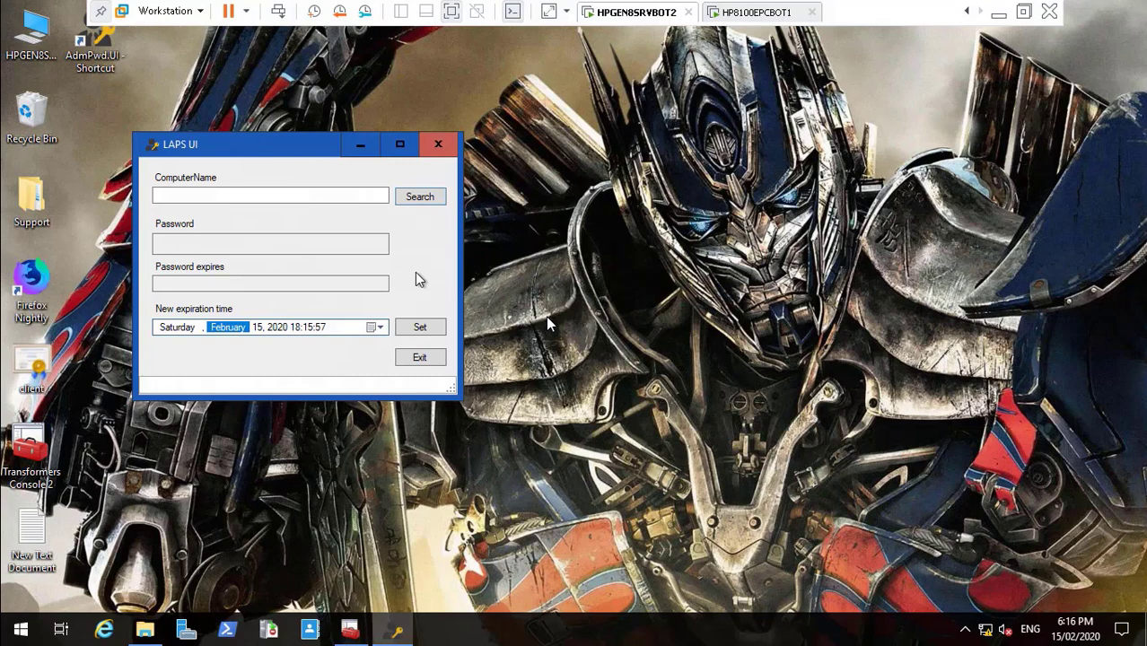
pyautogui.click(749, 12)
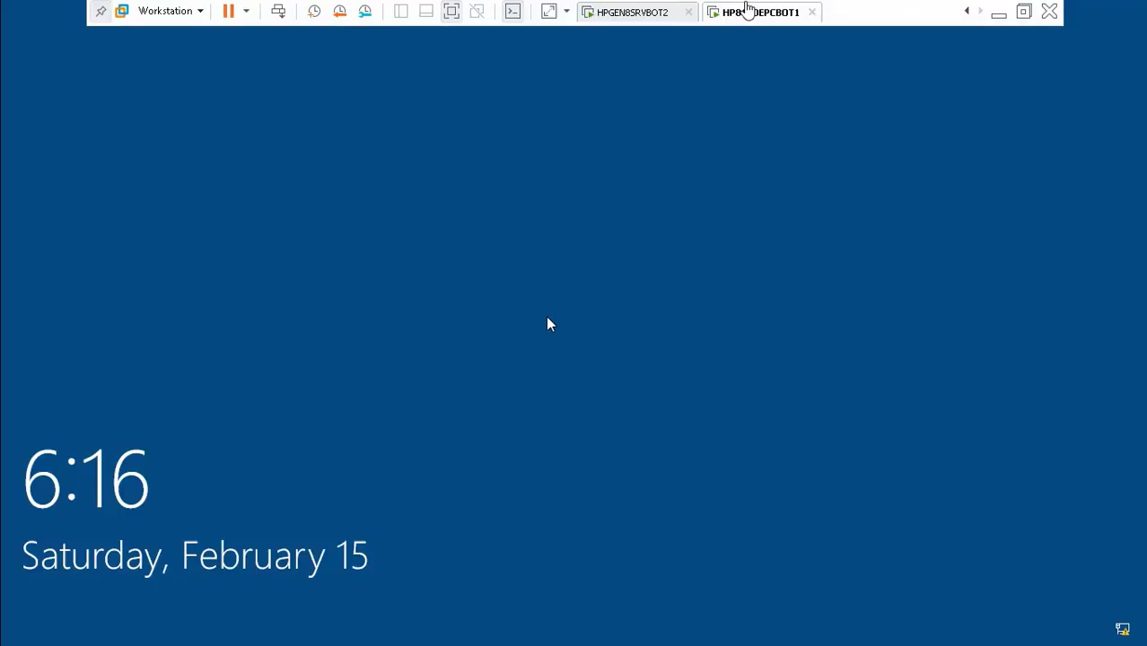
# Step: Sign in to HP8100EPCBOT1 with the domain user's name and password, then return to HPGEN8SRVBOT2
pyautogui.click(216, 327)
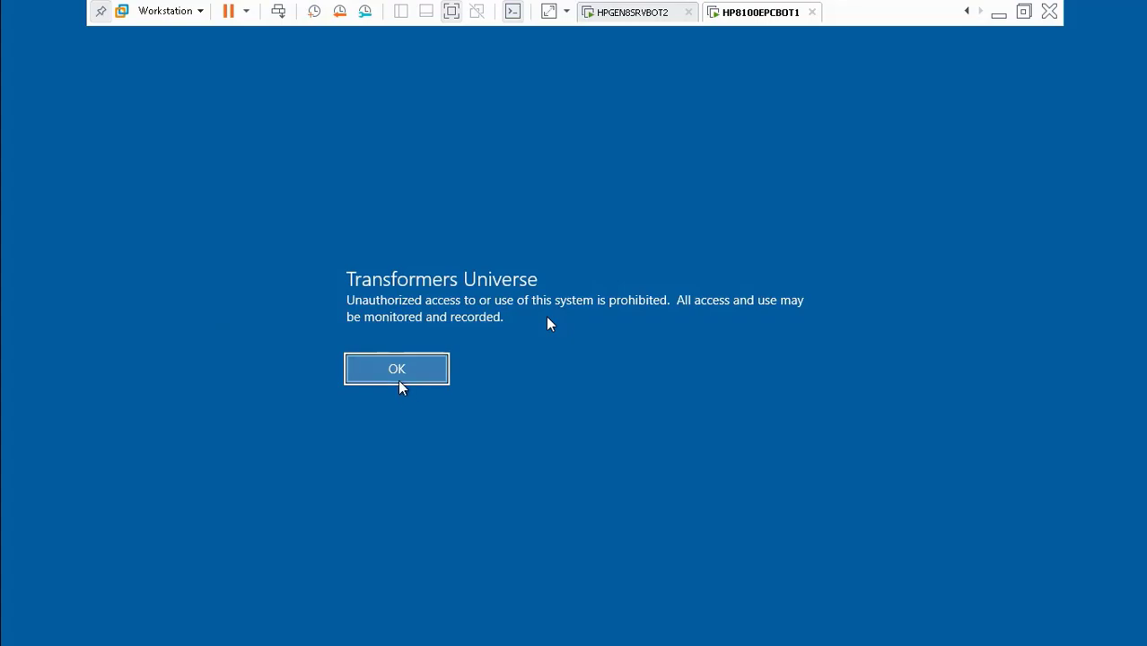
pyautogui.click(398, 380)
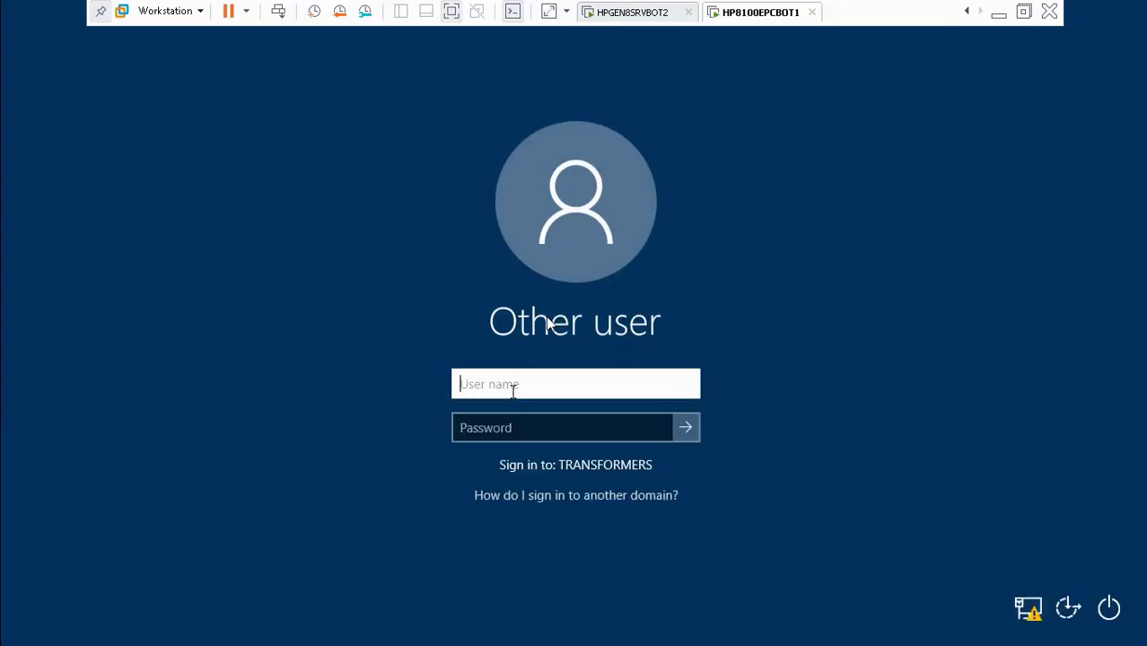
pyautogui.press('Tab')
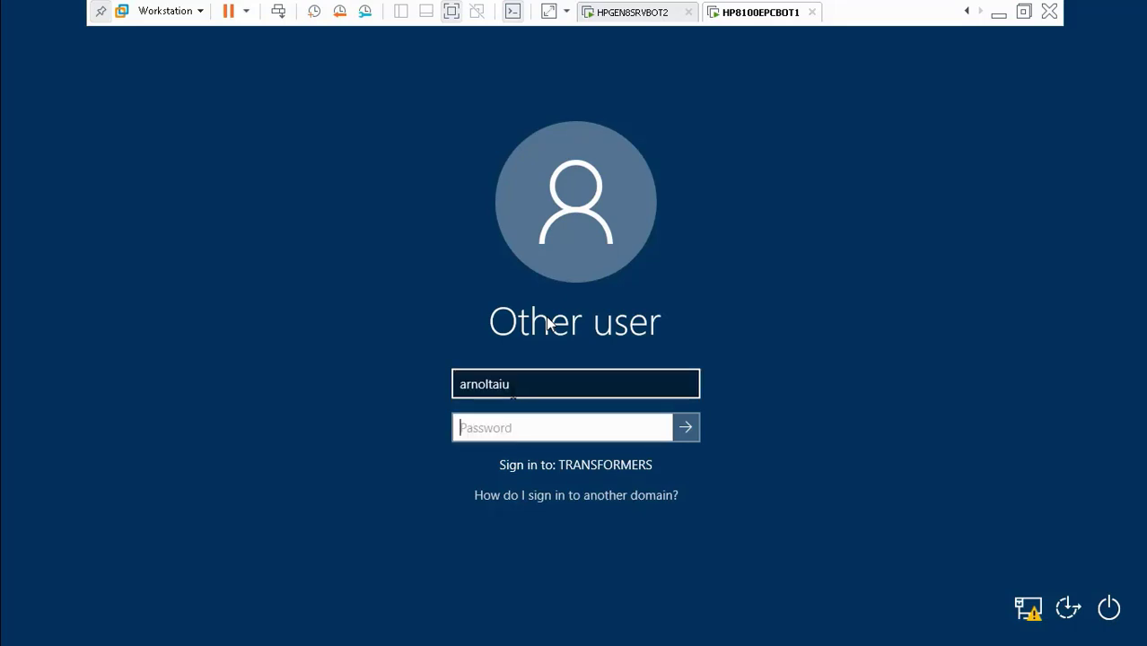
pyautogui.write('Password12')
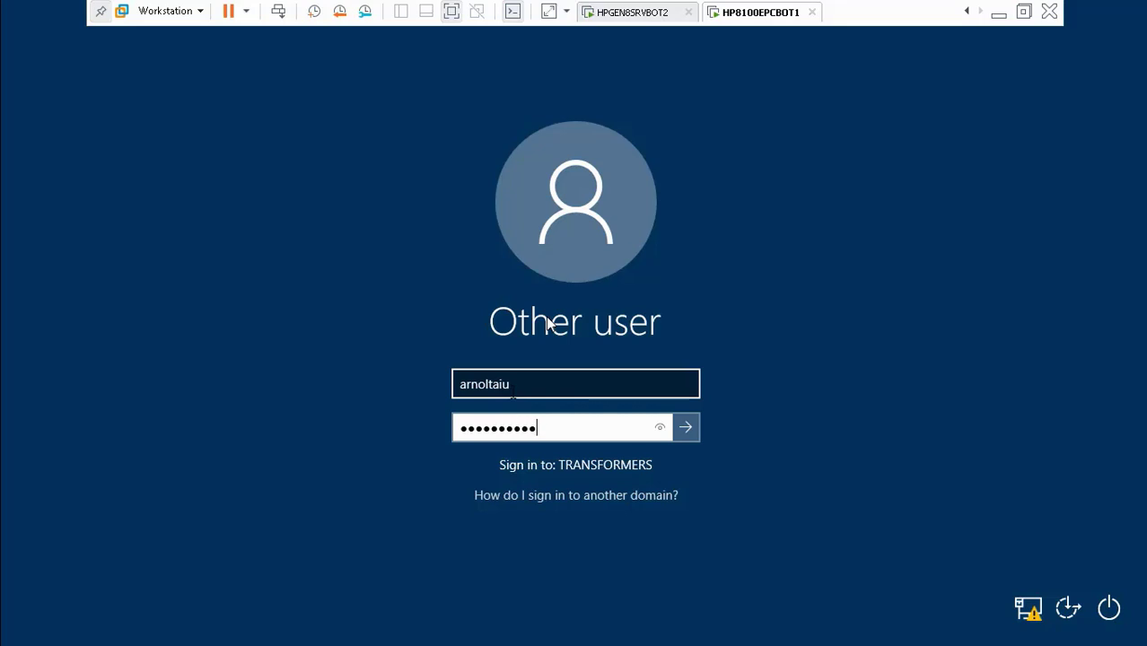
pyautogui.press('Return')
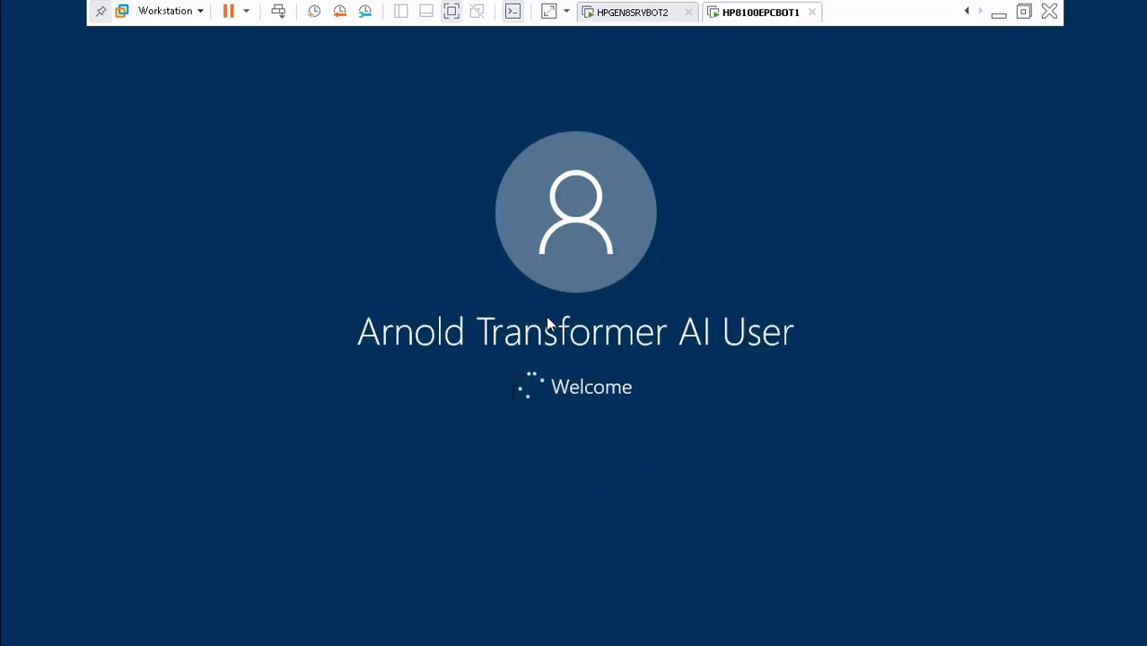
pyautogui.click(634, 16)
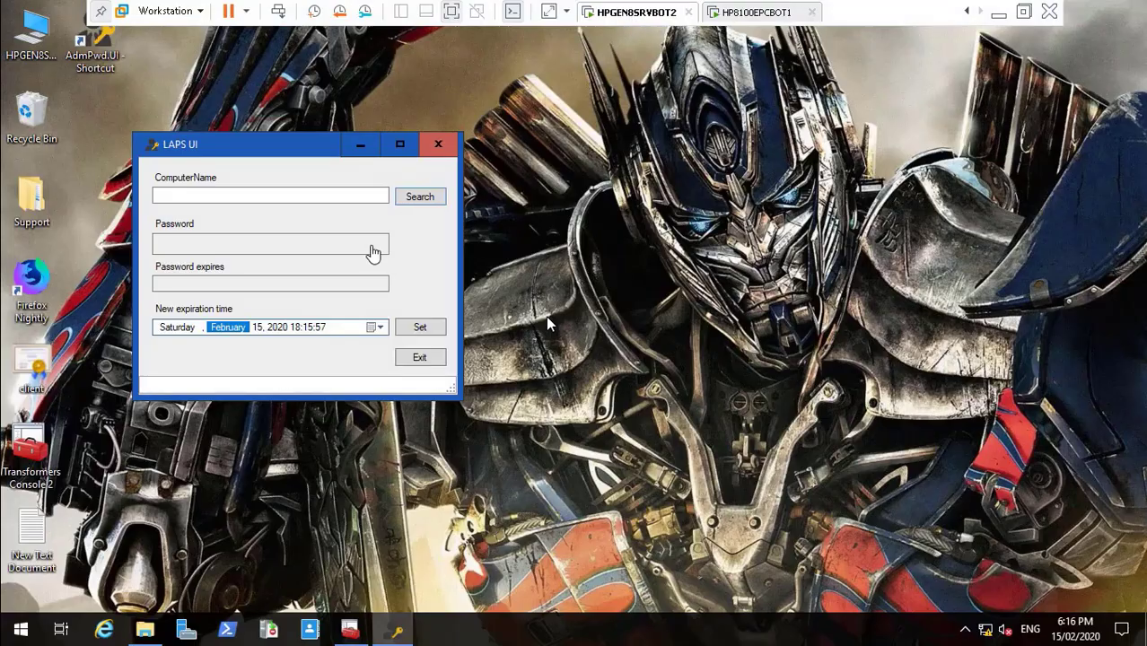
# Step: Enter HP8100EPCBOT1 as the LAPS UI computer name, check the client's sign-in, and bring back the AD console
pyautogui.click(319, 197)
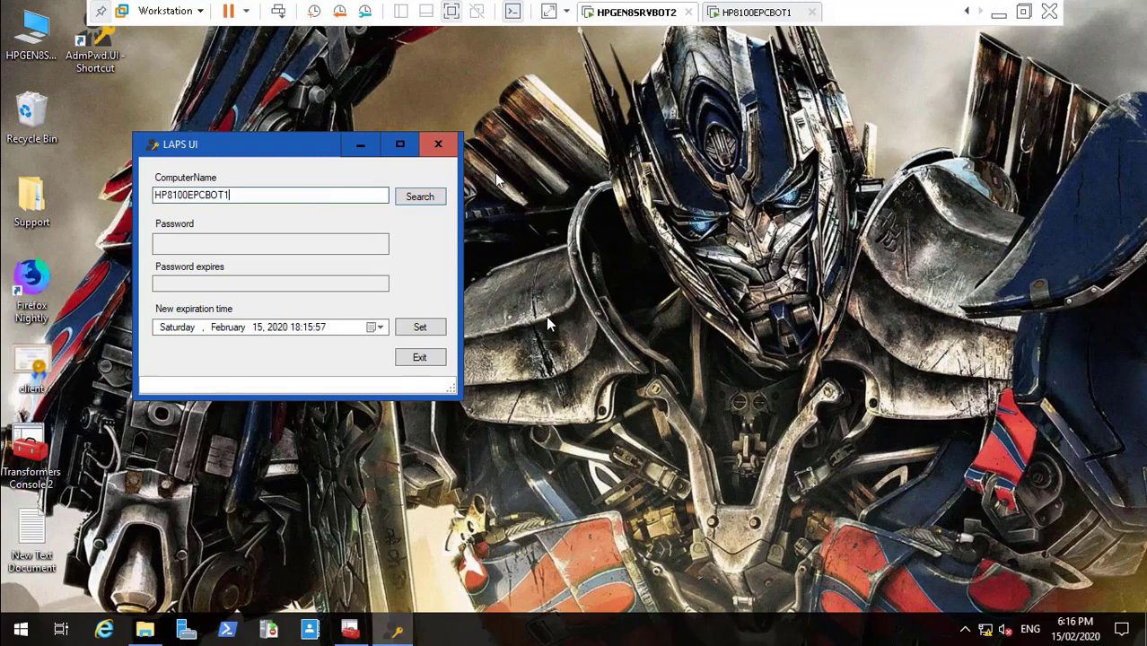
pyautogui.click(759, 13)
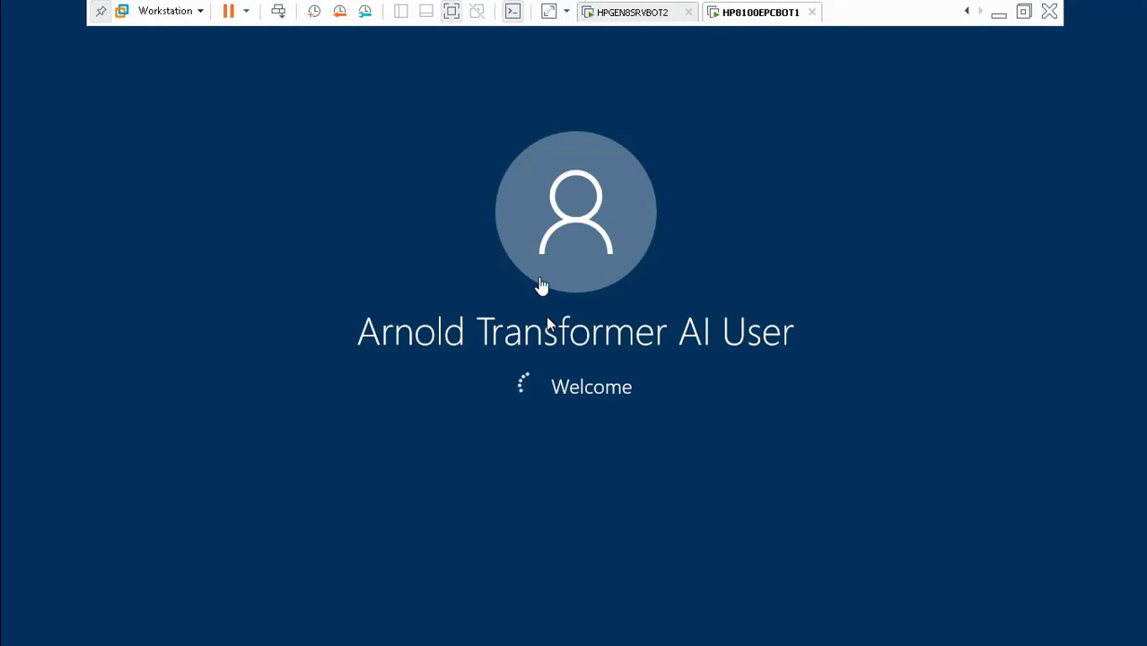
pyautogui.click(635, 13)
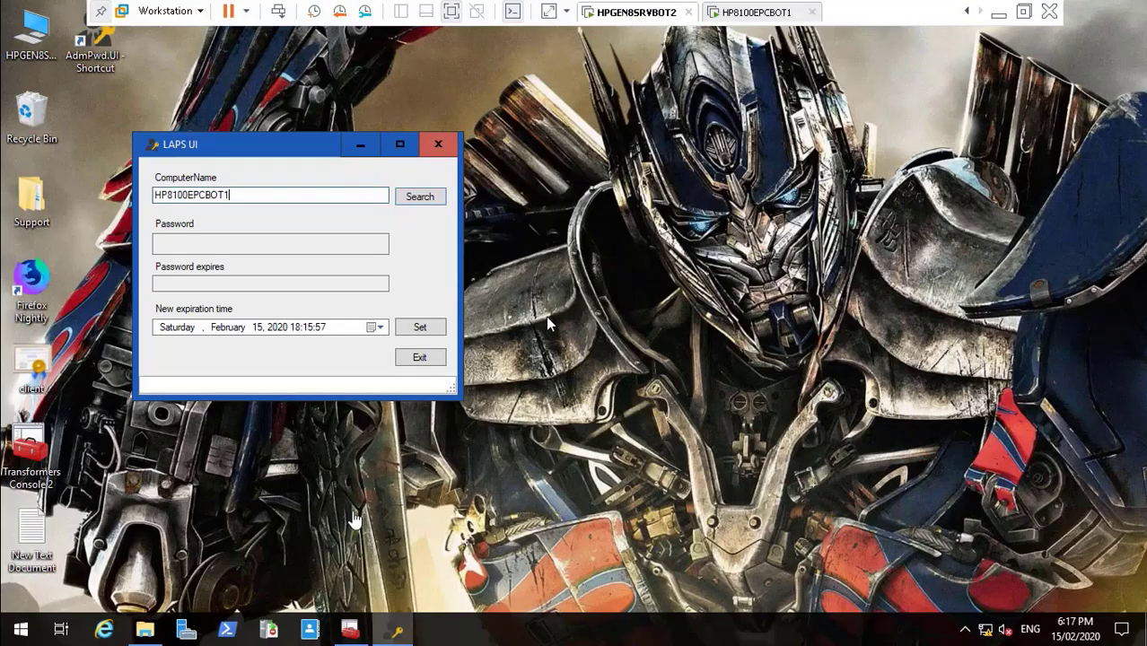
pyautogui.click(351, 630)
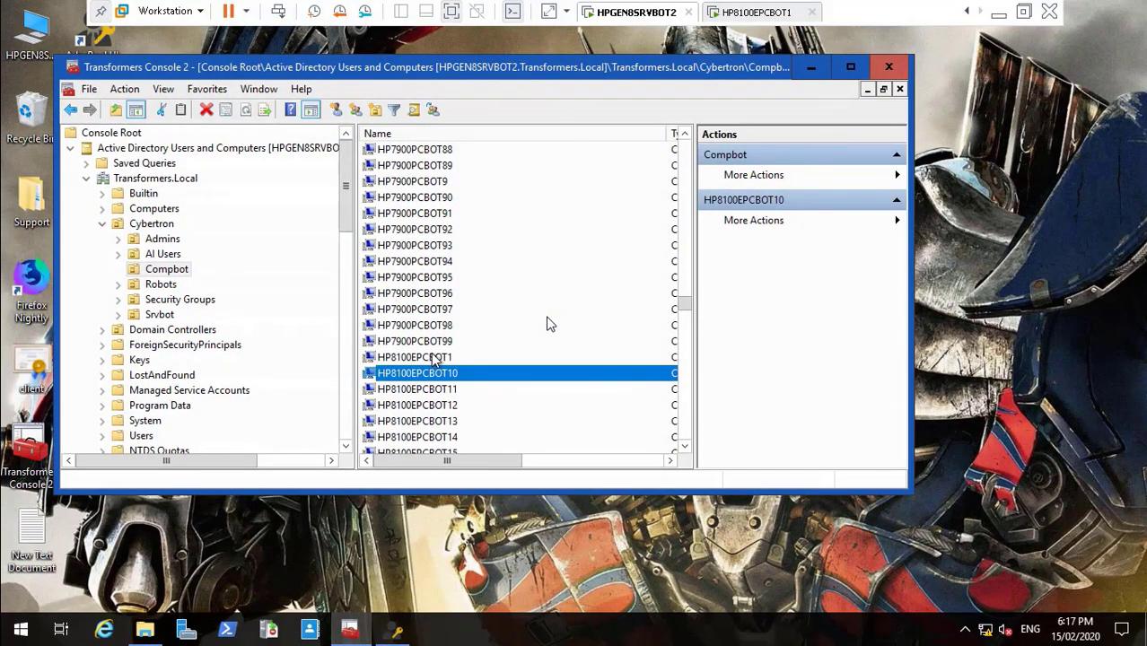
# Step: Inspect HP8100EPCBOT2's LAPS password and expiration attributes in its Attribute Editor
pyautogui.click(850, 67)
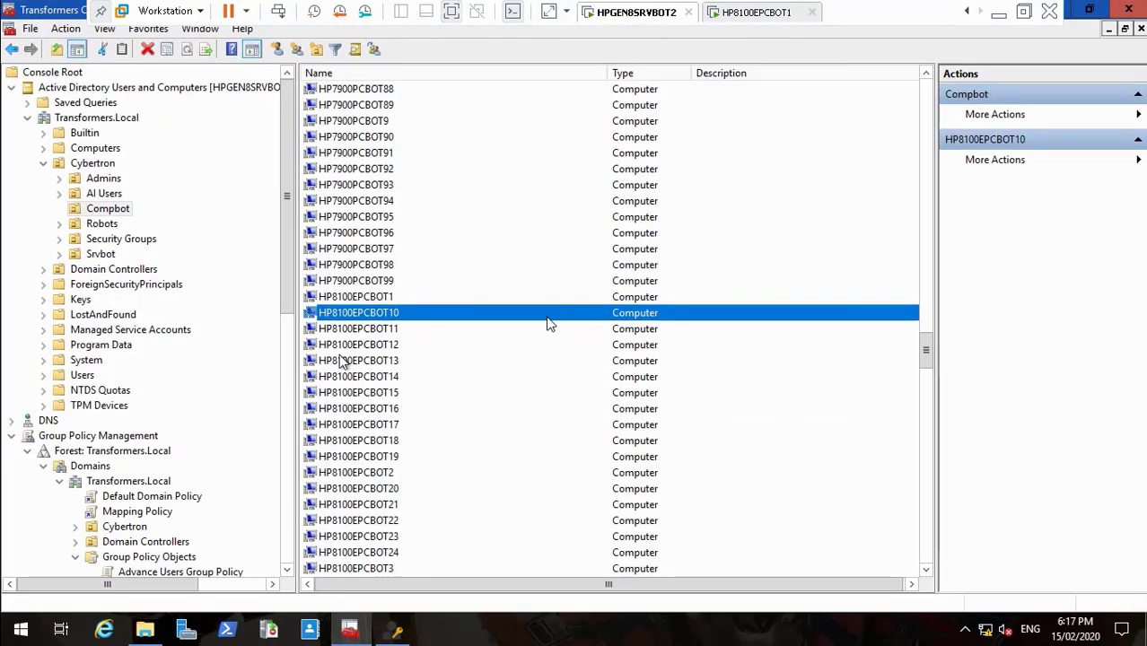
pyautogui.click(367, 474)
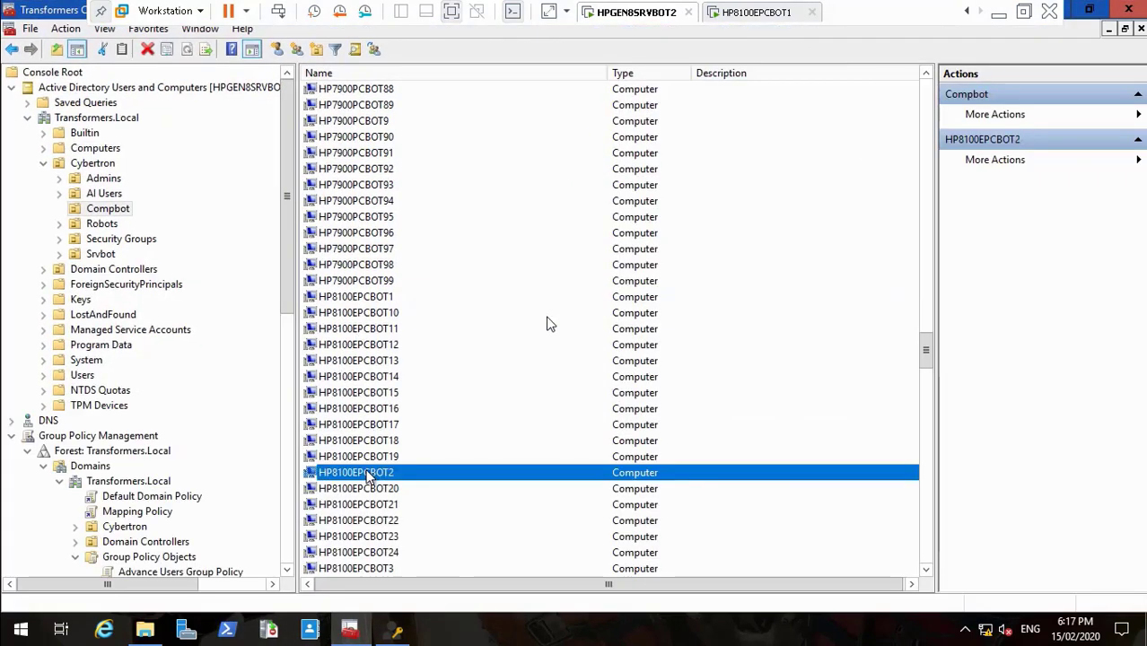
pyautogui.rightClick(367, 474)
pyautogui.click(435, 436)
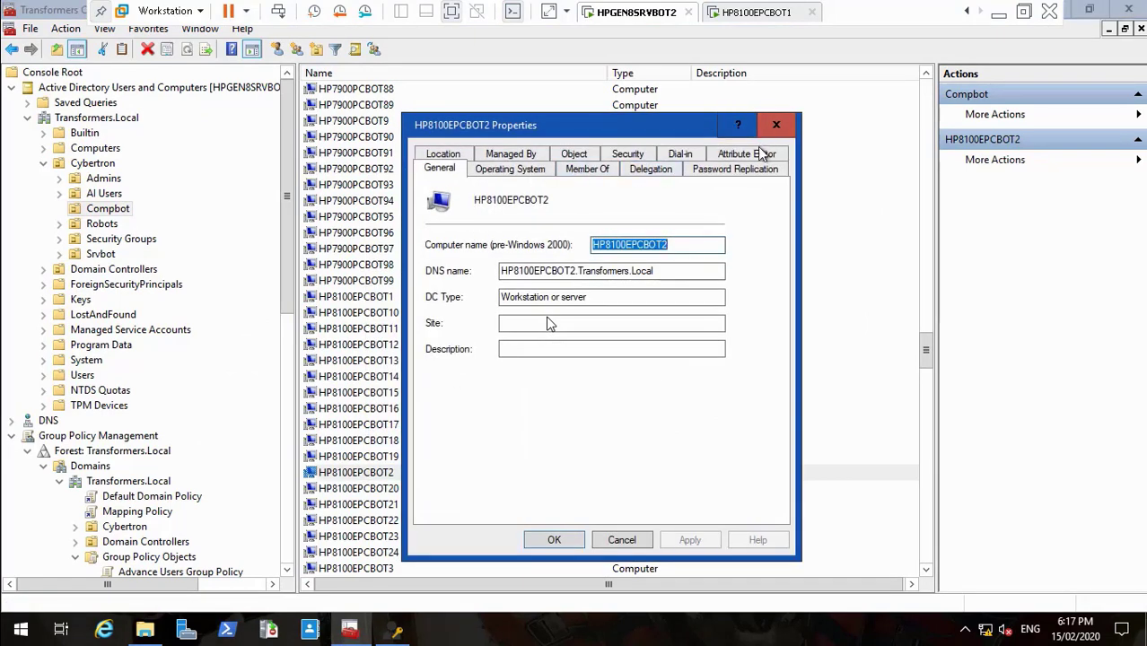
pyautogui.click(760, 154)
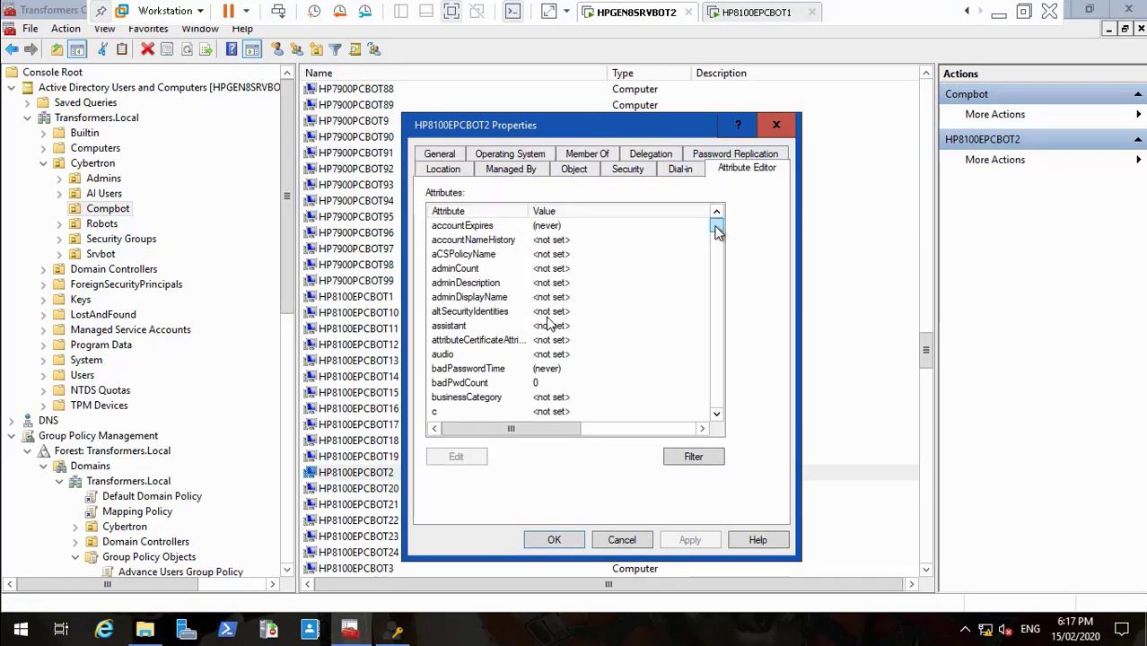
pyautogui.moveTo(717, 231); pyautogui.dragTo(716, 306)
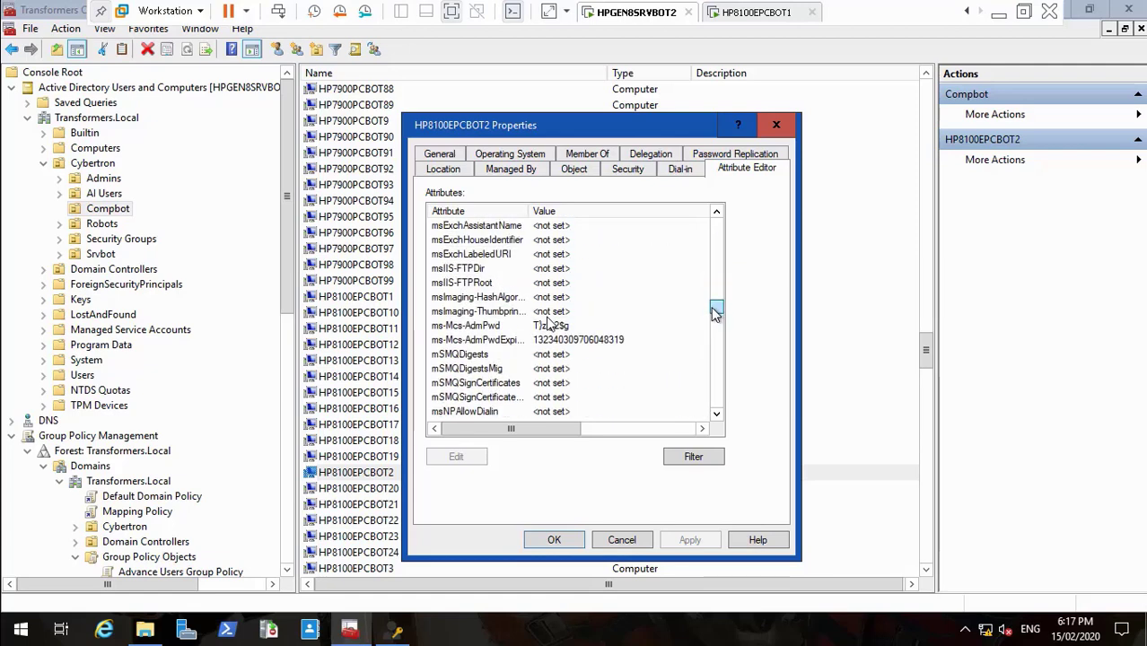
pyautogui.click(503, 341)
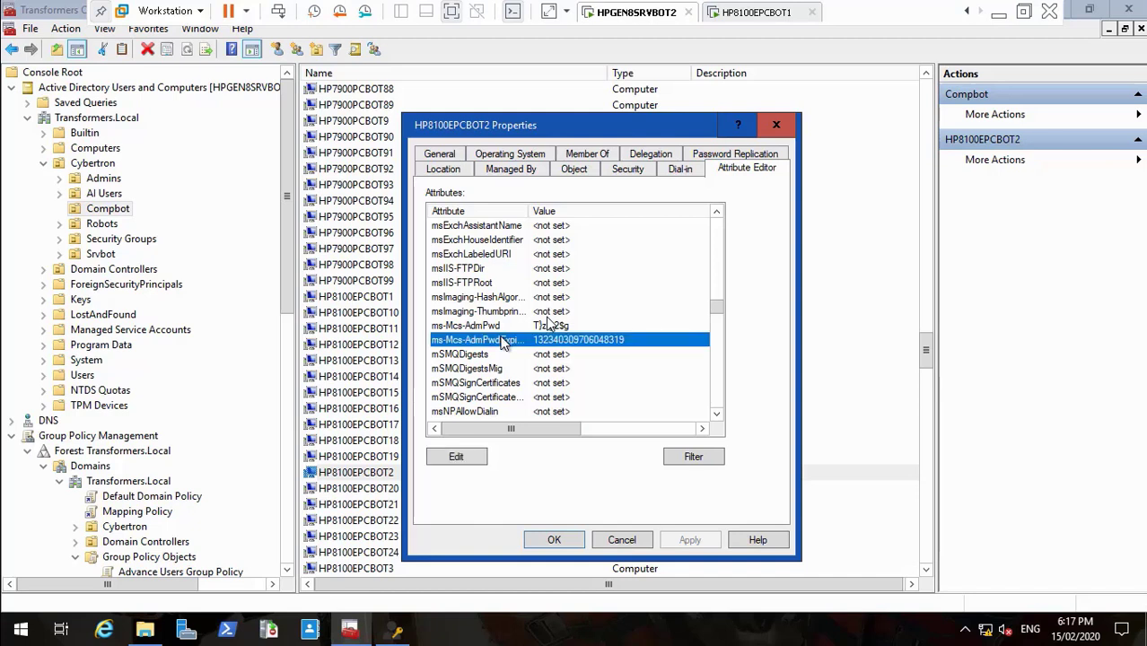
pyautogui.moveTo(530, 210); pyautogui.dragTo(575, 200)
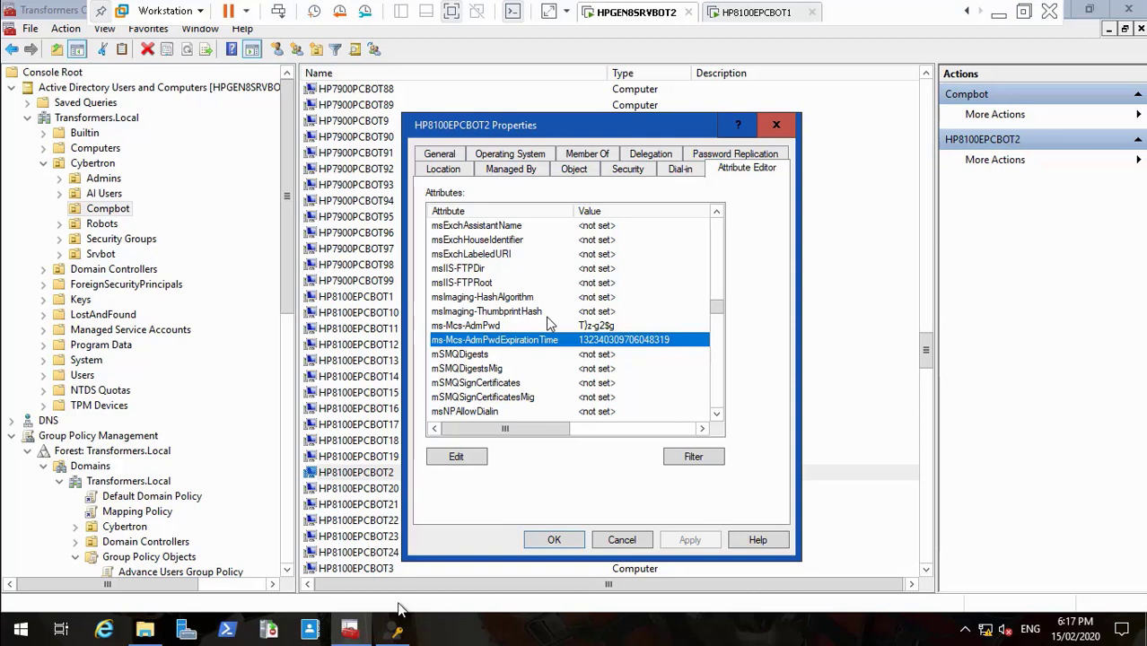
# Step: Look up HP8100EPCBOT1's password in LAPS UI (expires 15/05/2020 18:15:41), then close LAPS UI and properties
pyautogui.click(395, 632)
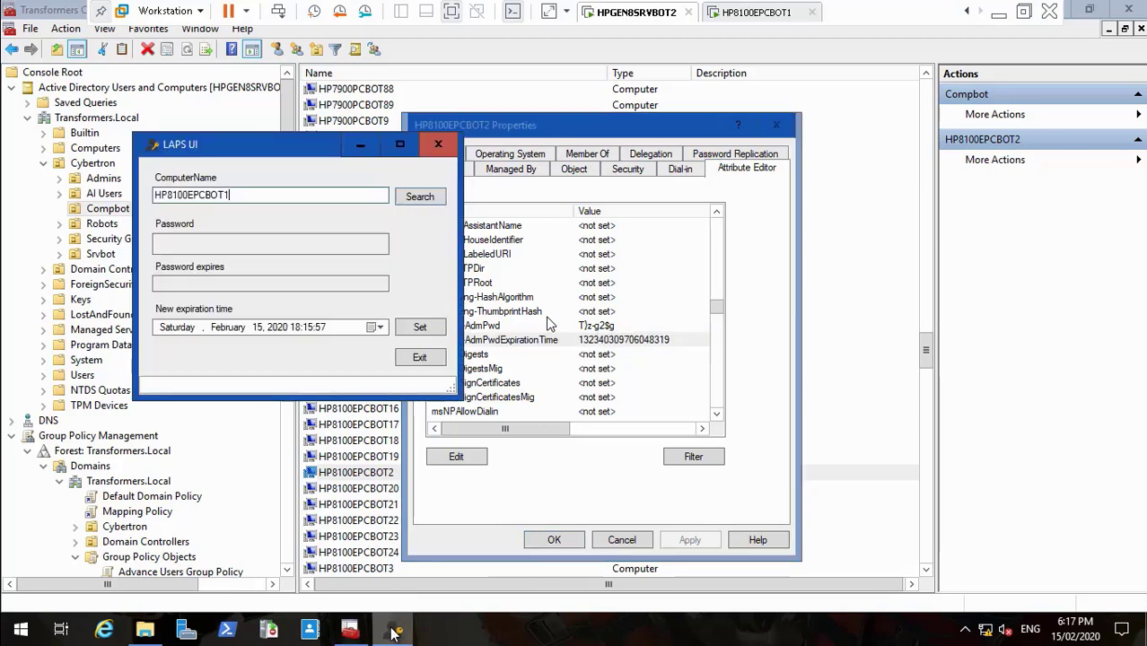
pyautogui.click(425, 199)
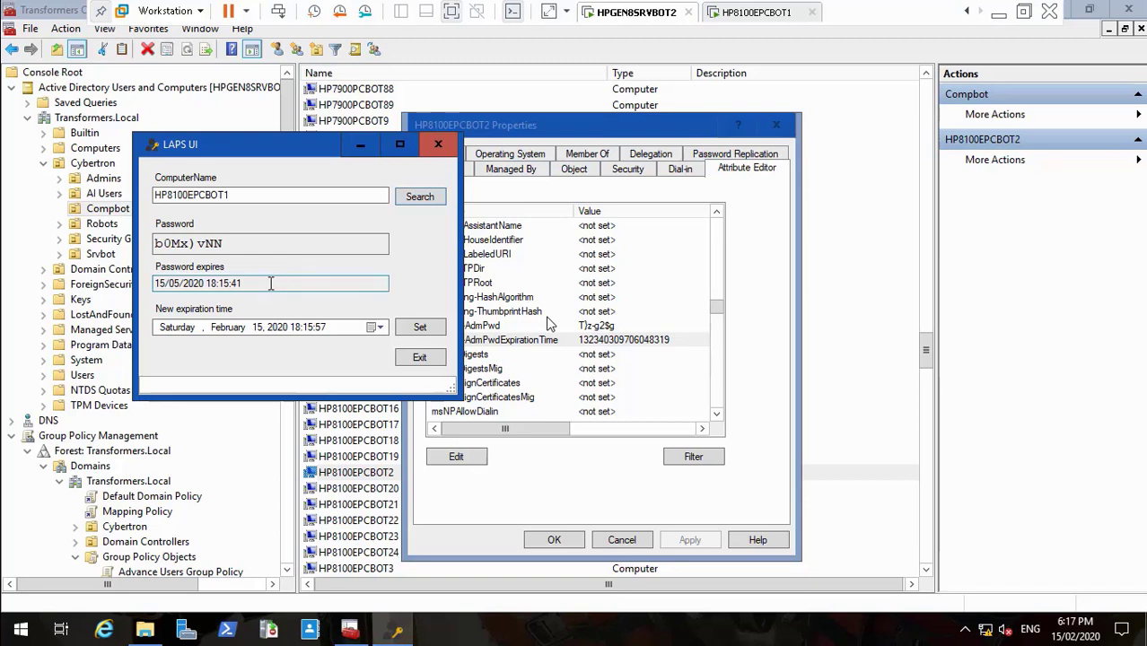
pyautogui.click(240, 284)
pyautogui.click(421, 358)
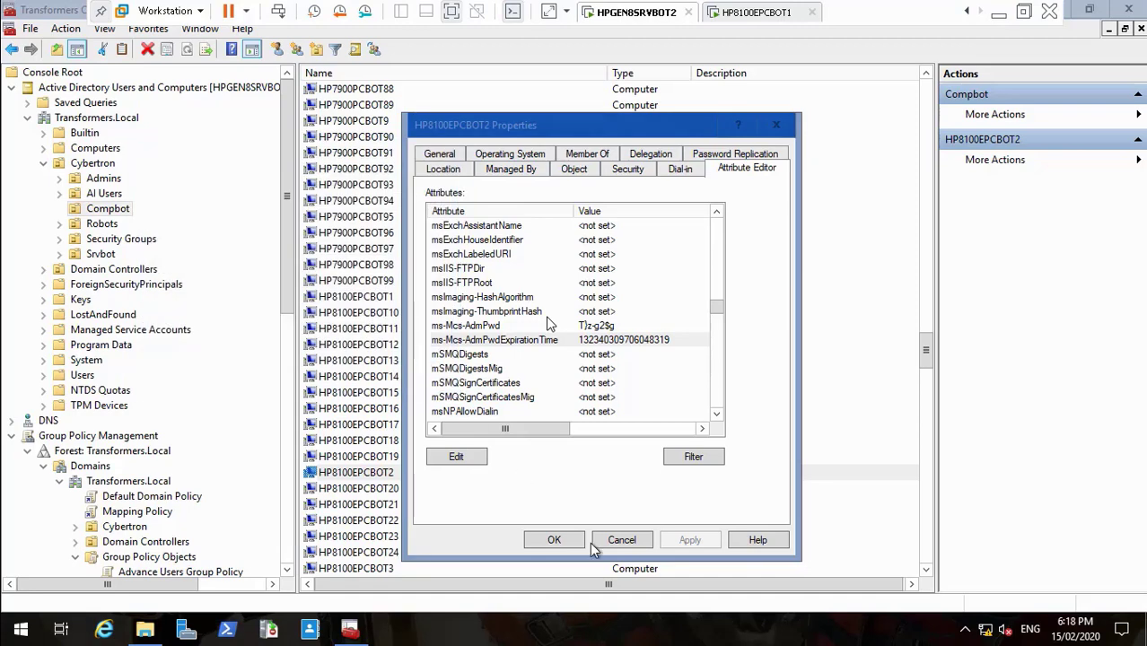
pyautogui.click(619, 541)
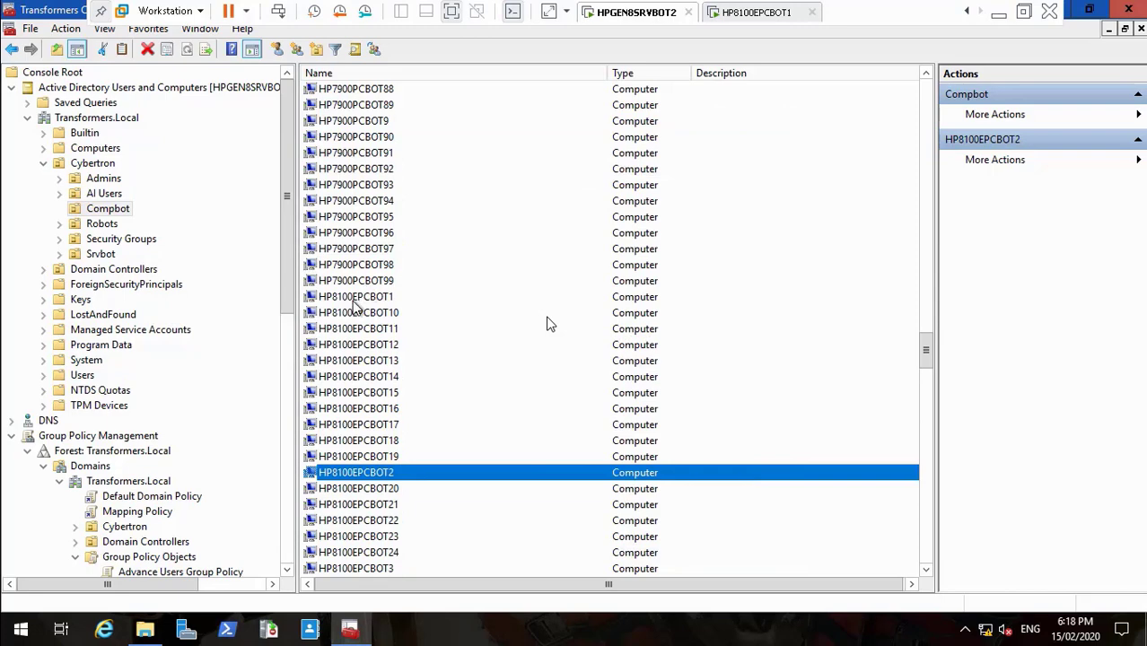
# Step: Check HP8100EPCBOT1's ms-Mcs-AdmPwd and expiration time attributes in its Attribute Editor, then view that client
pyautogui.click(356, 303)
pyautogui.rightClick(355, 301)
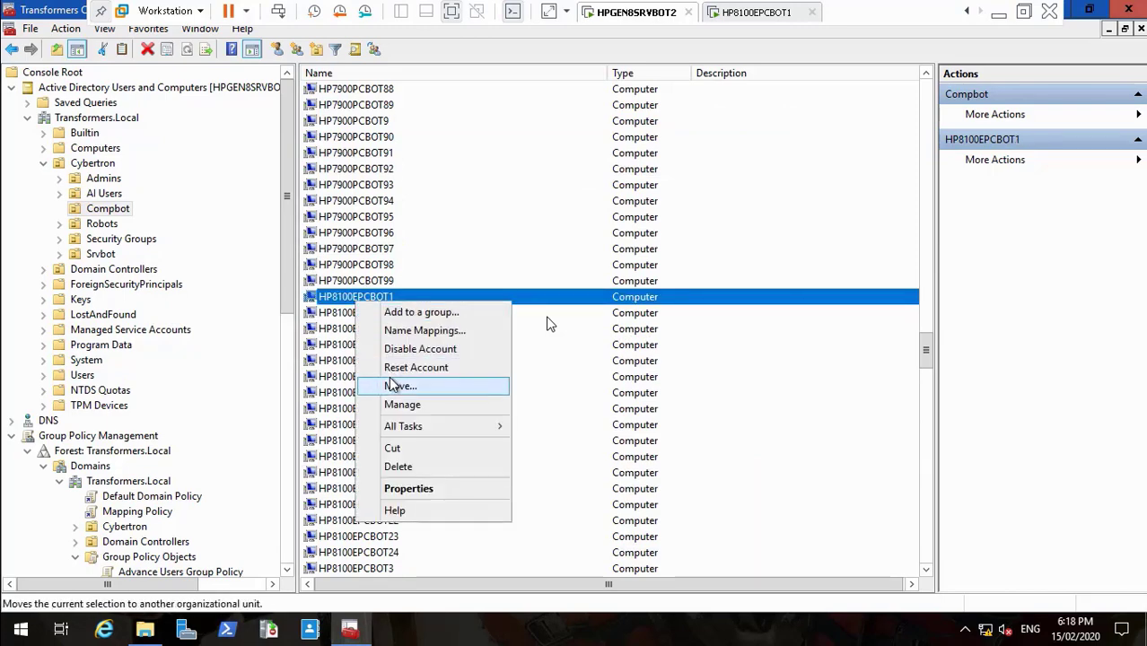
pyautogui.click(414, 491)
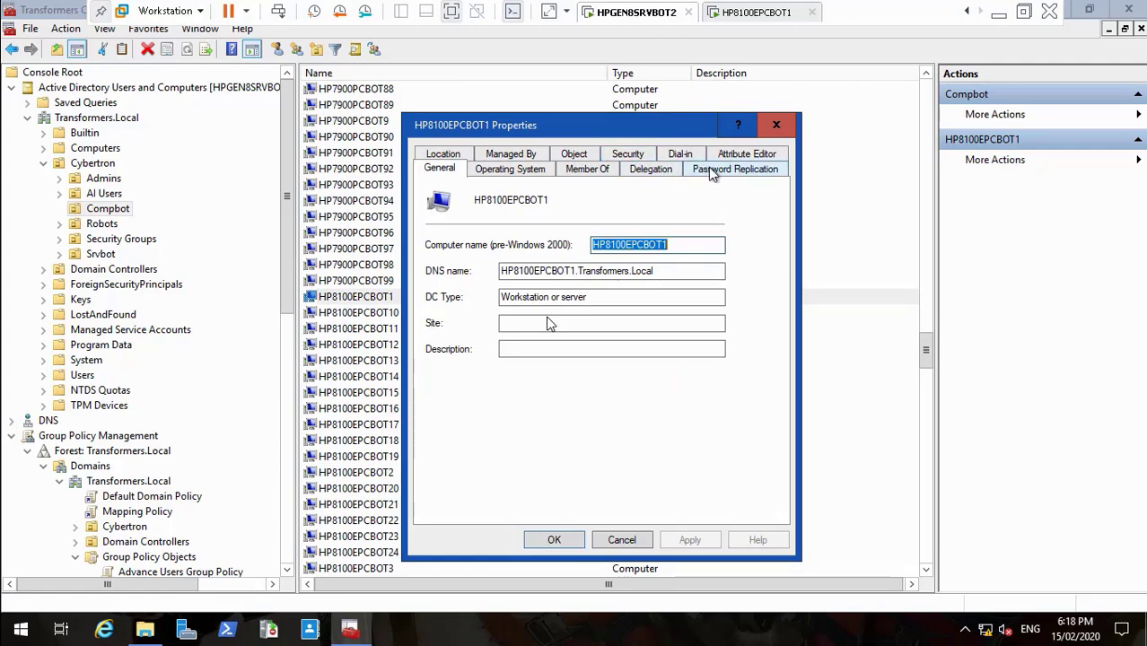
pyautogui.click(744, 155)
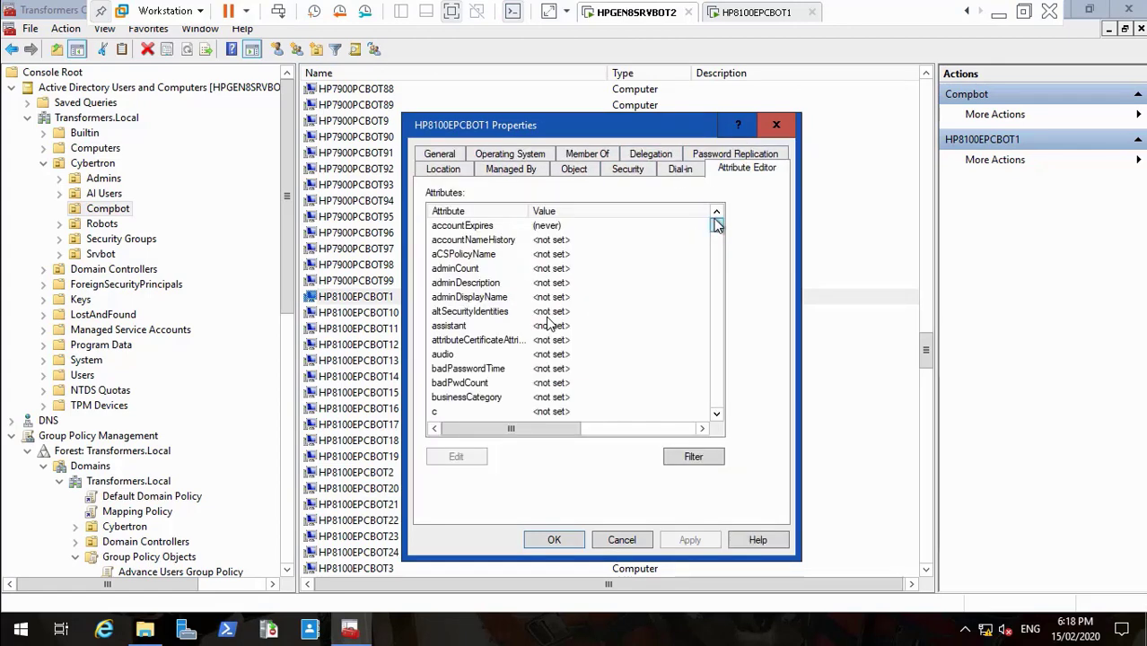
pyautogui.moveTo(716, 226); pyautogui.dragTo(585, 359)
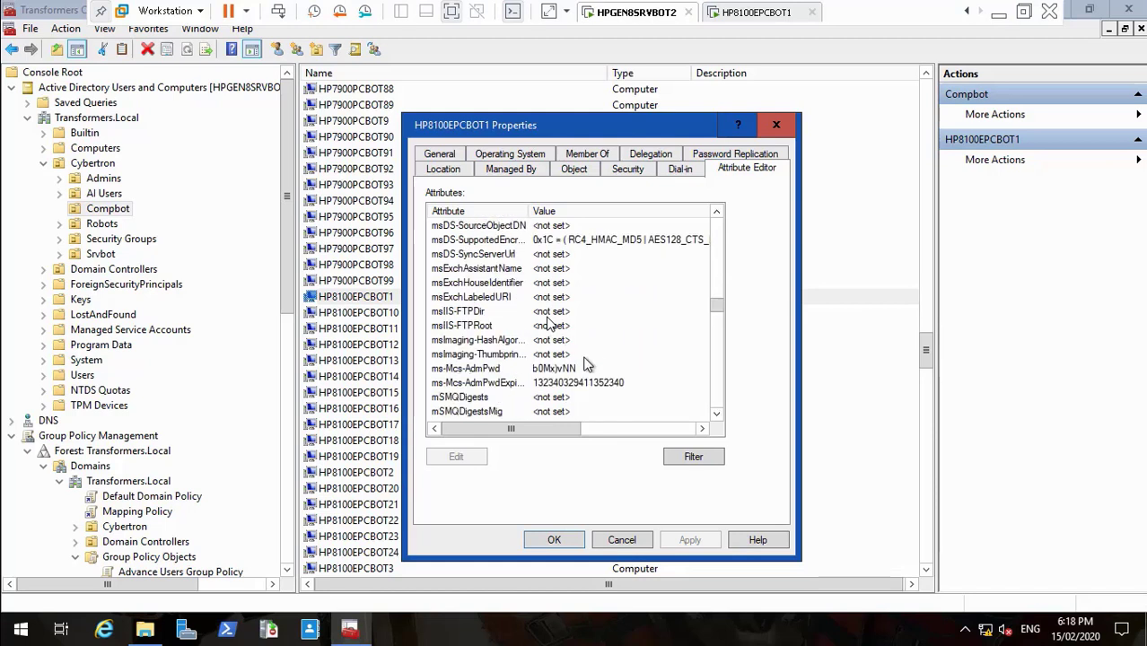
pyautogui.click(561, 367)
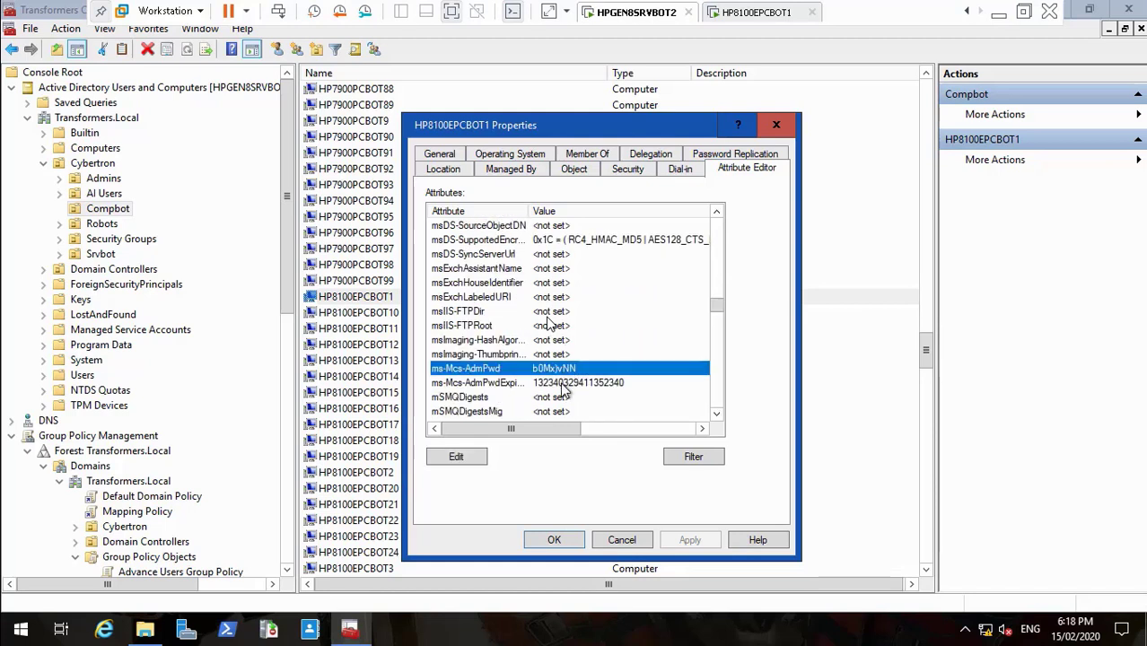
pyautogui.click(564, 383)
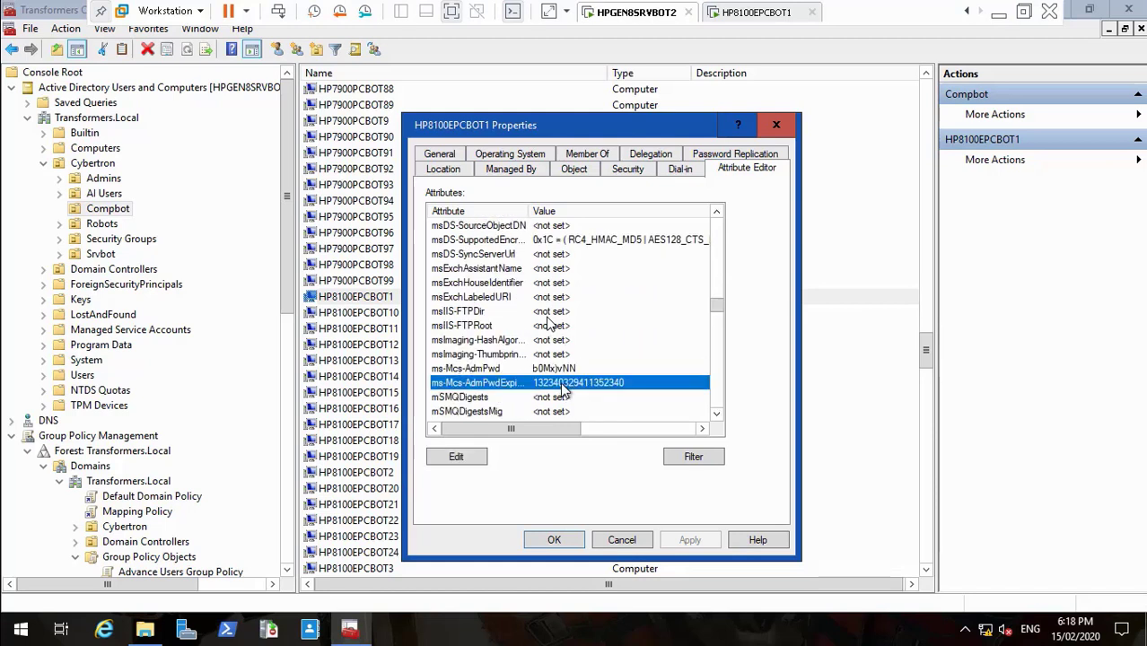
pyautogui.click(750, 12)
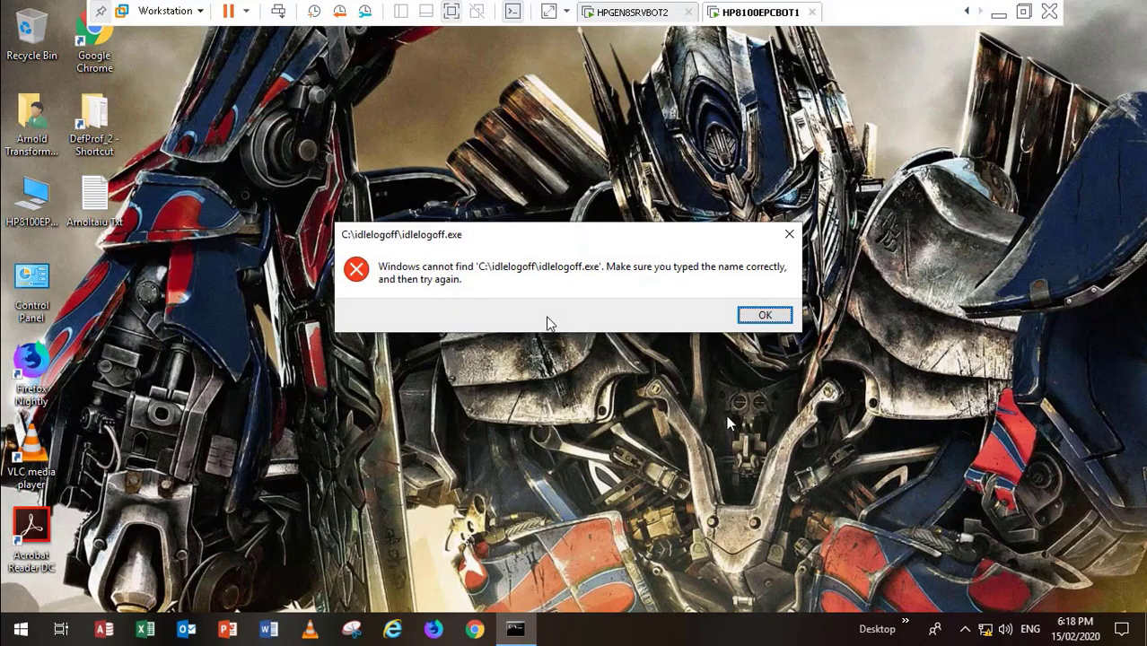
# Step: Dismiss the idlelogoff.exe error and verify the desktop text file's roamed Notepad font is Cooper Black 11
pyautogui.click(768, 316)
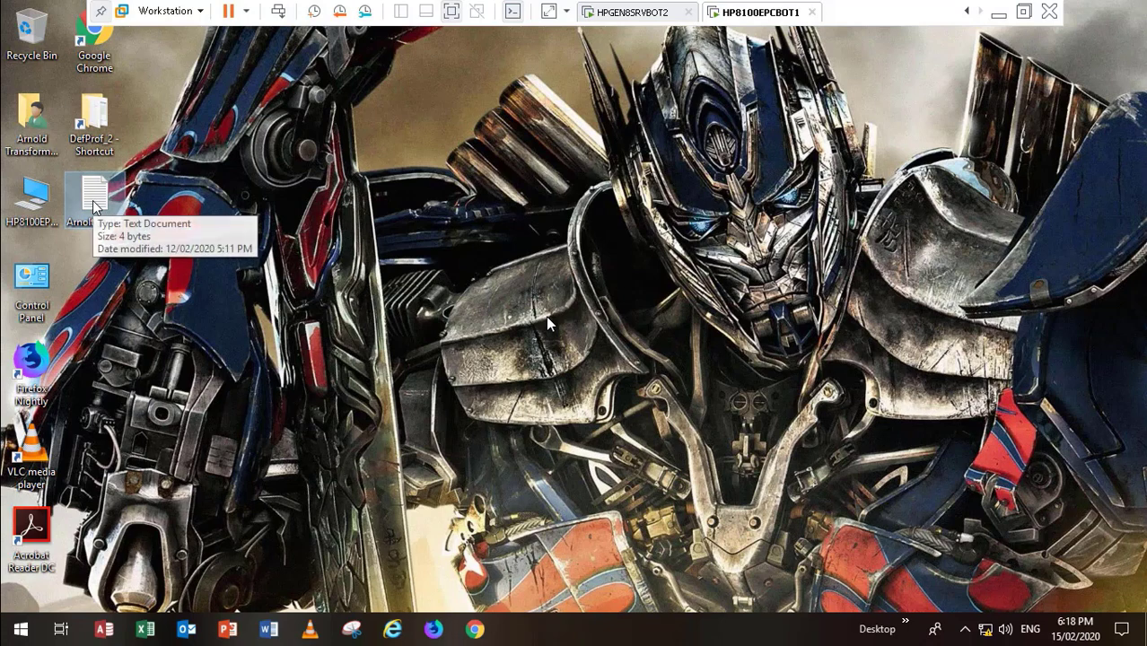
pyautogui.doubleClick(93, 206)
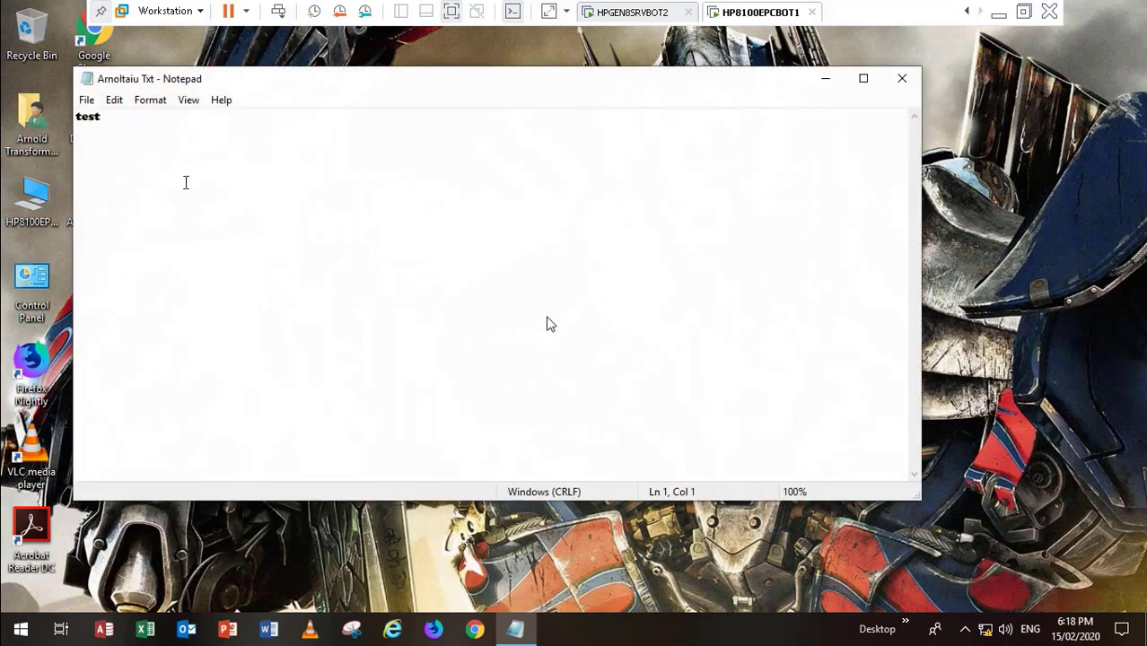
pyautogui.click(150, 101)
pyautogui.click(176, 139)
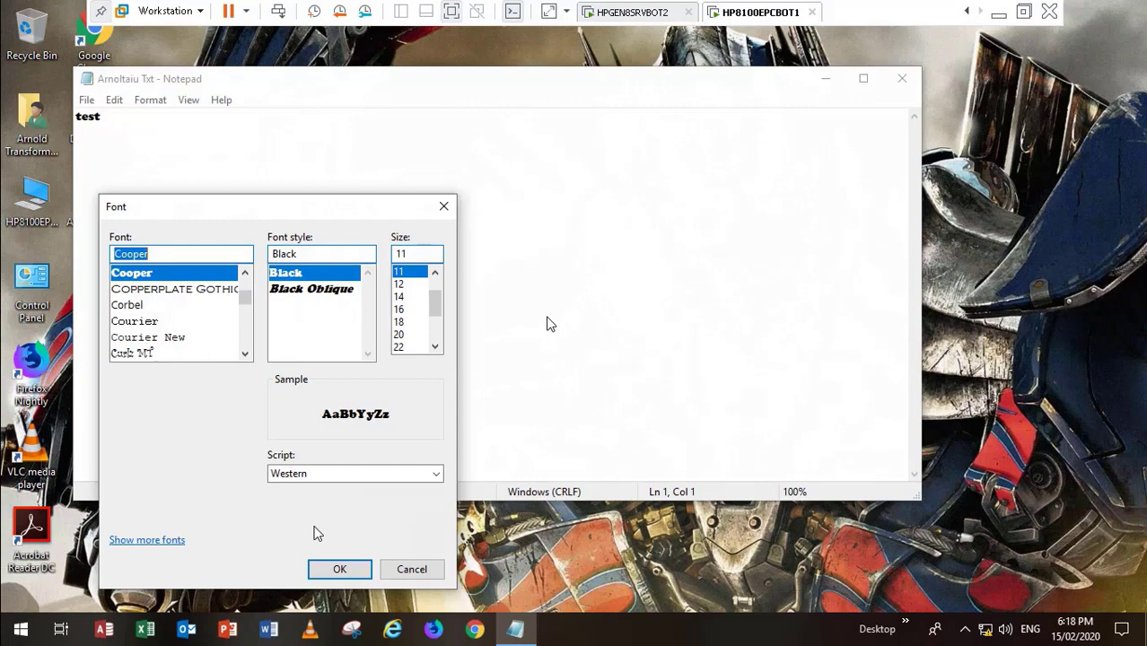
pyautogui.click(410, 569)
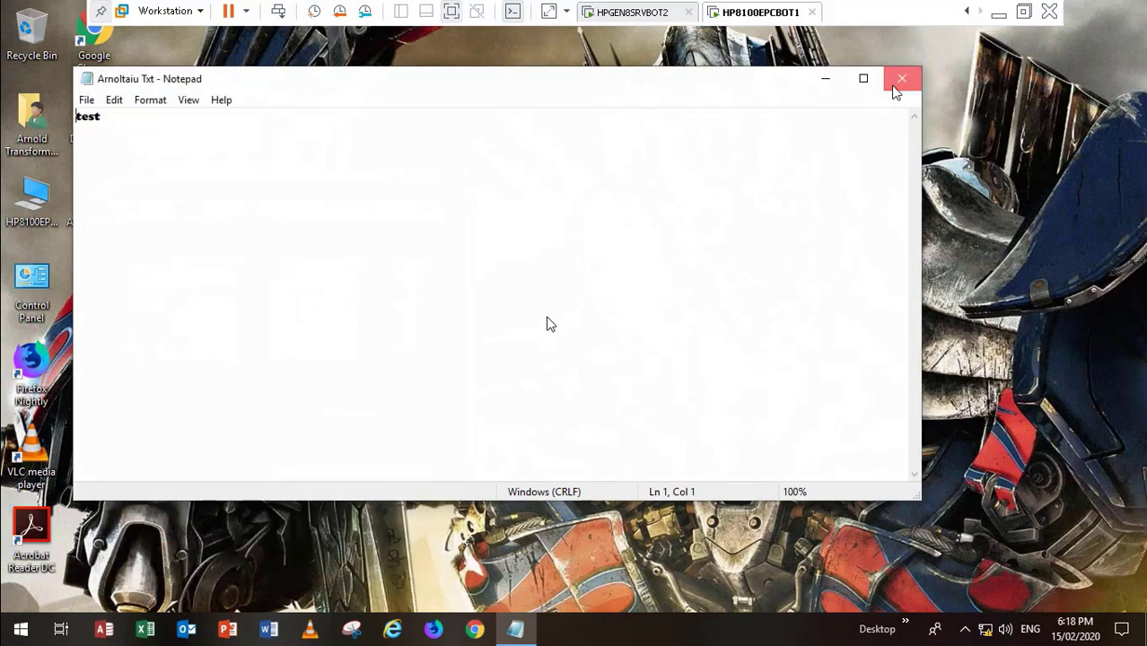
pyautogui.click(902, 78)
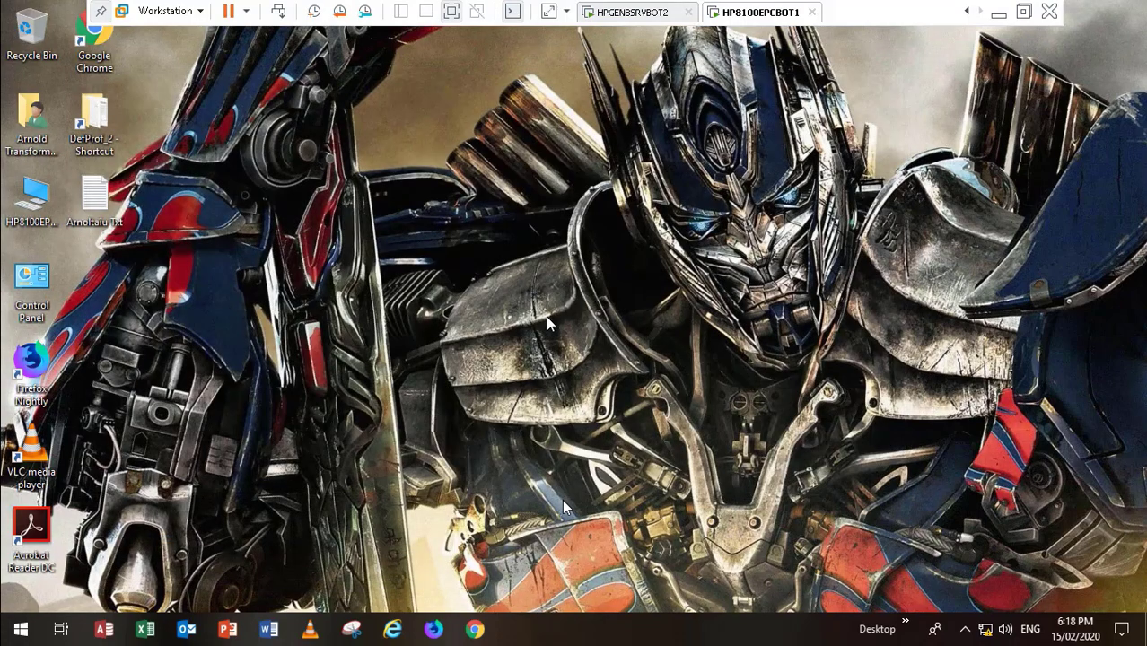
# Step: Open Chrome's taskbar jump list while the HP8100EPCBOT1 session ends and the screen goes black
pyautogui.rightClick(475, 632)
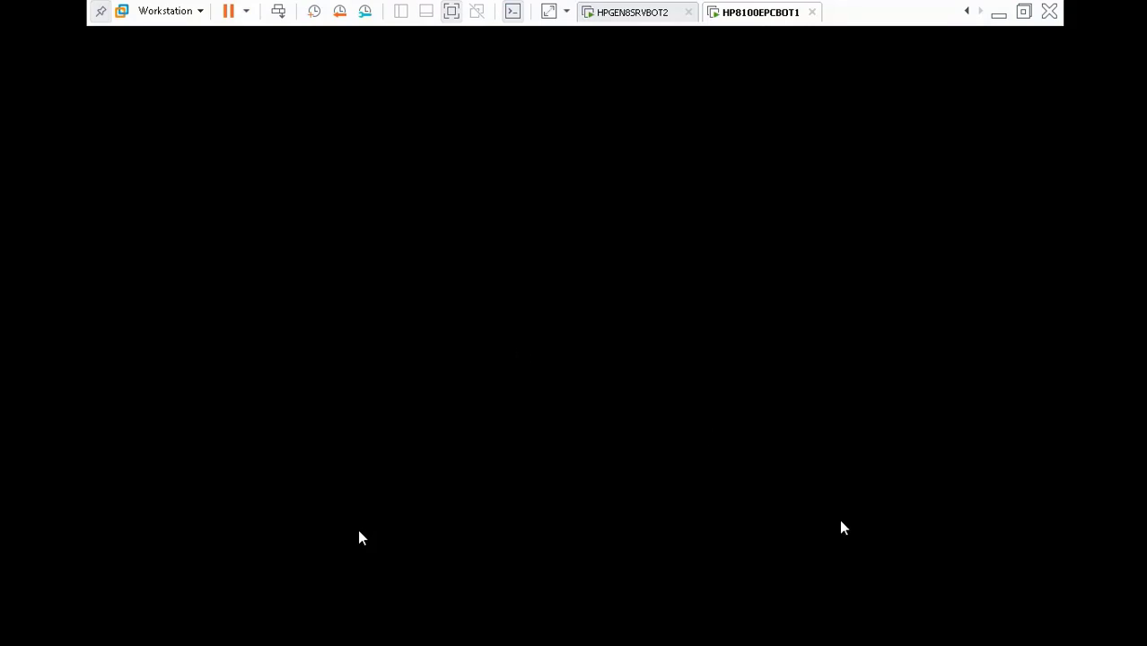
# Step: Skip through the recording past the SettingsPackages folder to HP8100EPCBOT2's Transformers Universe logon notice
pyautogui.moveTo(1016, 608)
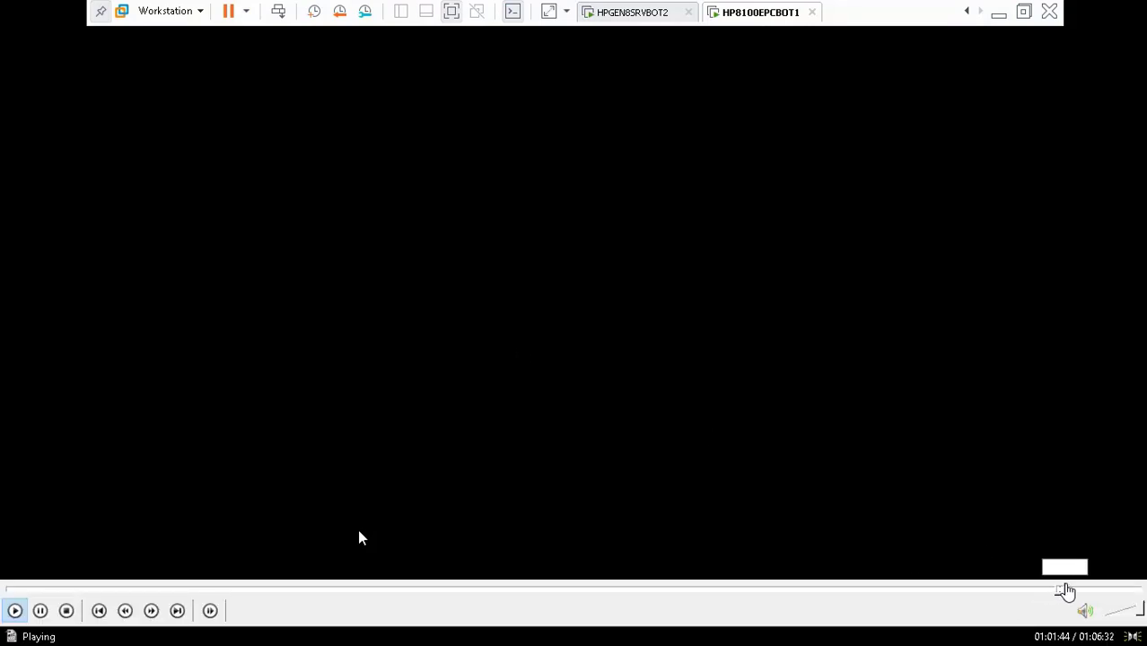
pyautogui.click(1067, 590)
pyautogui.click(1082, 590)
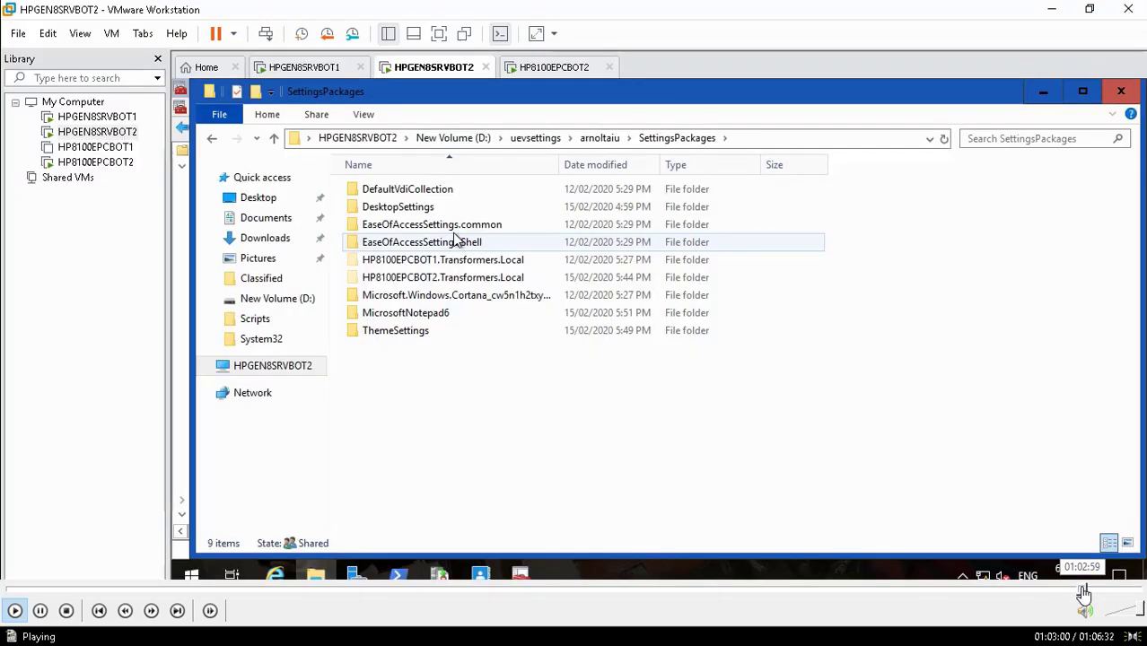
pyautogui.click(1087, 590)
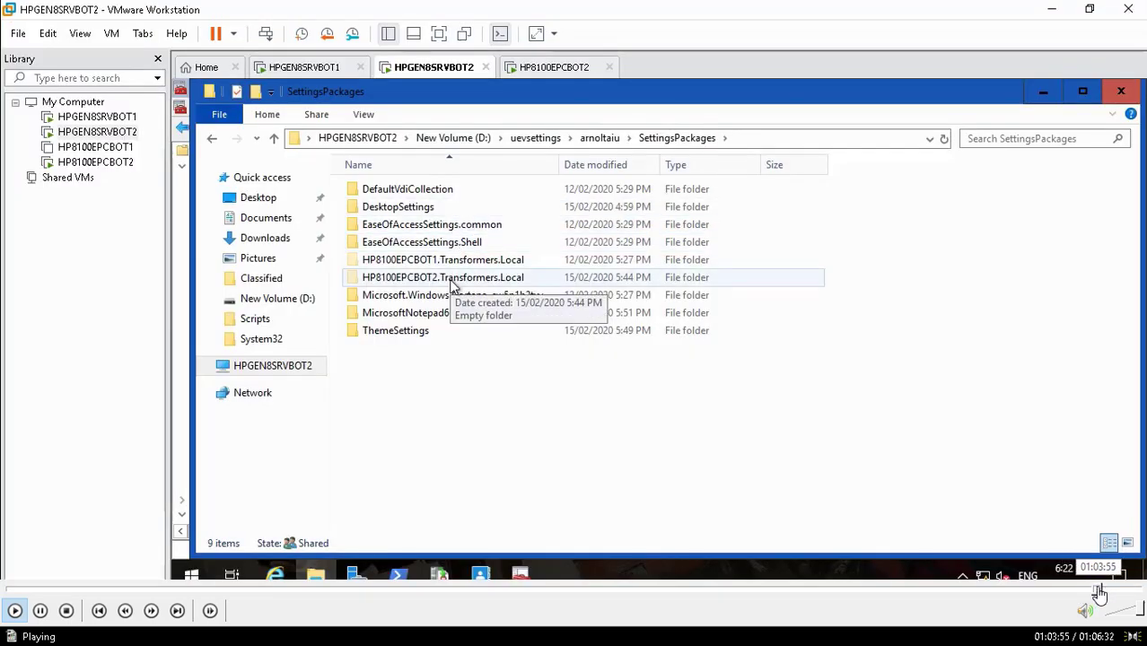
pyautogui.click(1098, 590)
pyautogui.click(1106, 589)
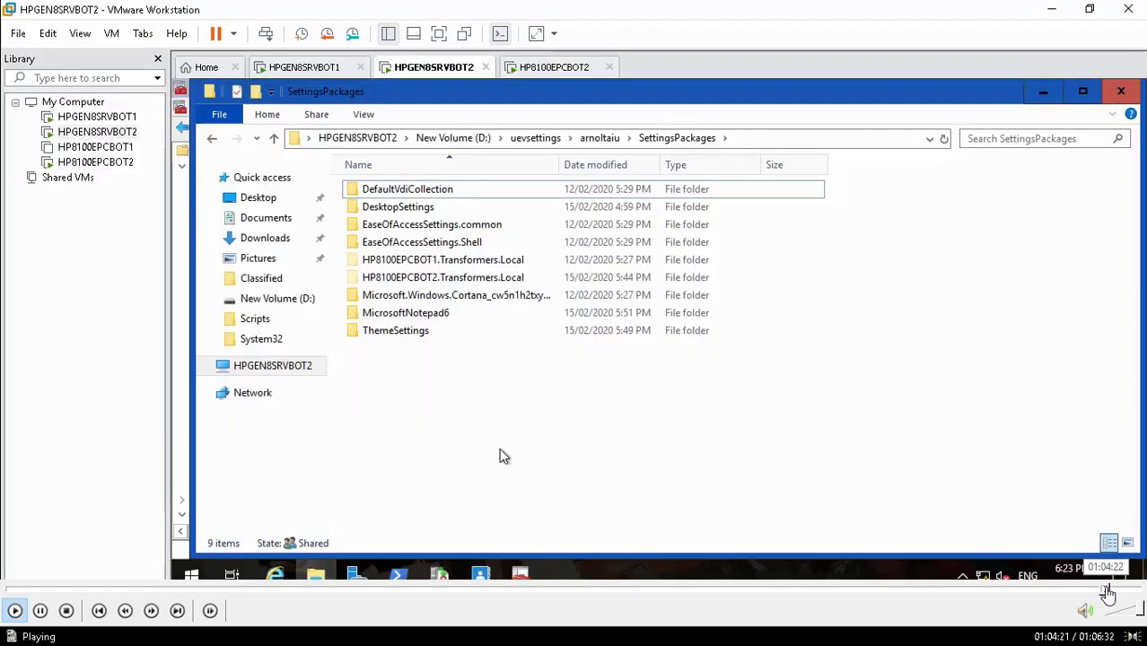
pyautogui.click(1111, 590)
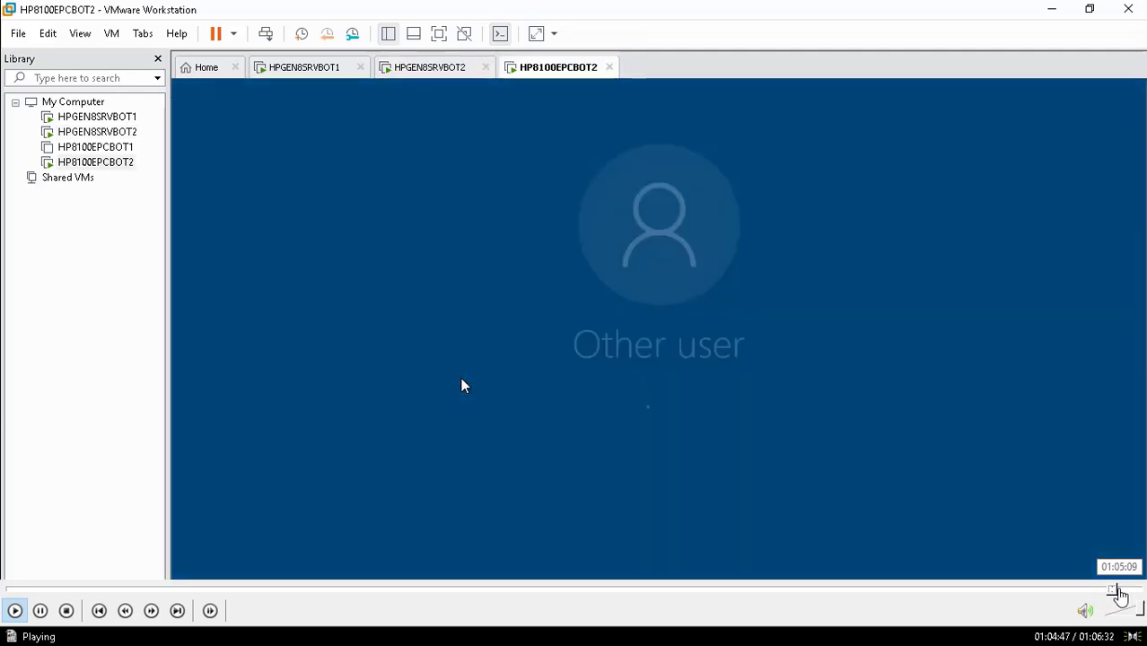
# Step: Skip through HP8100EPCBOT2's sign-in to its desktop, then shut the client down from its Start menu
pyautogui.click(1119, 590)
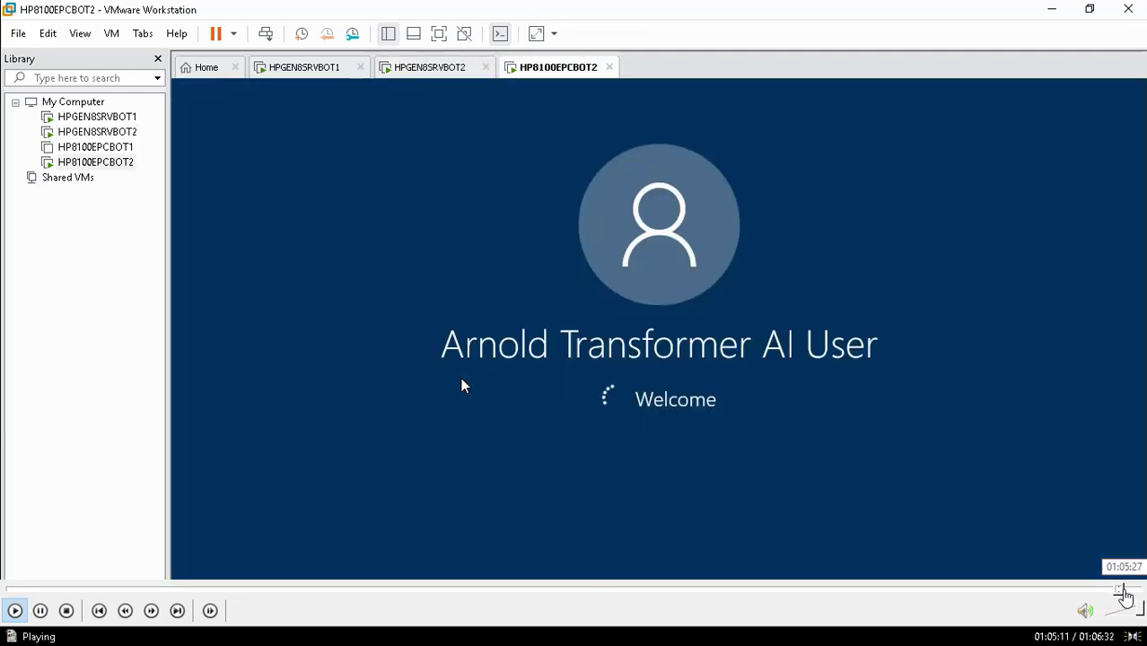
pyautogui.click(1124, 590)
pyautogui.click(1124, 589)
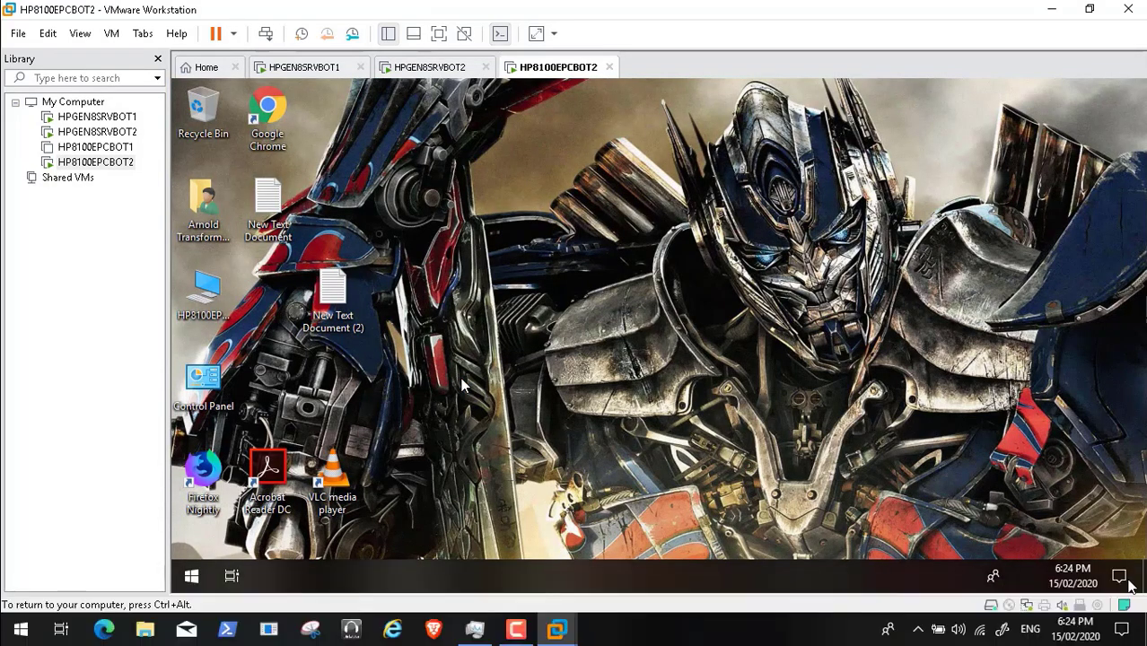
pyautogui.click(1130, 590)
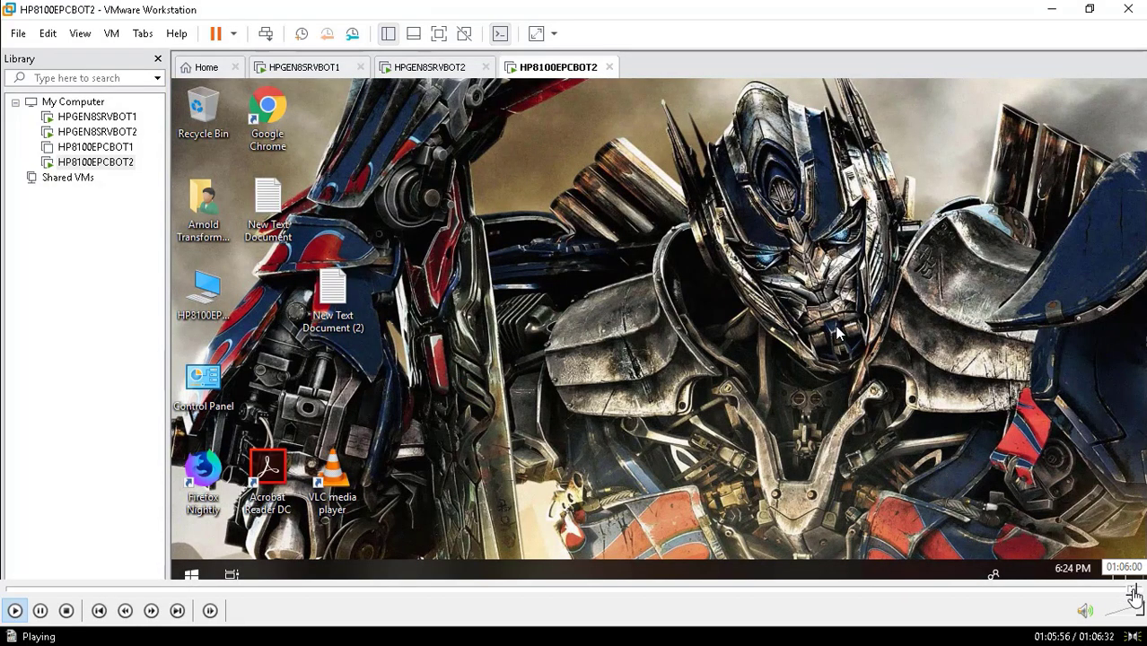
pyautogui.click(1130, 590)
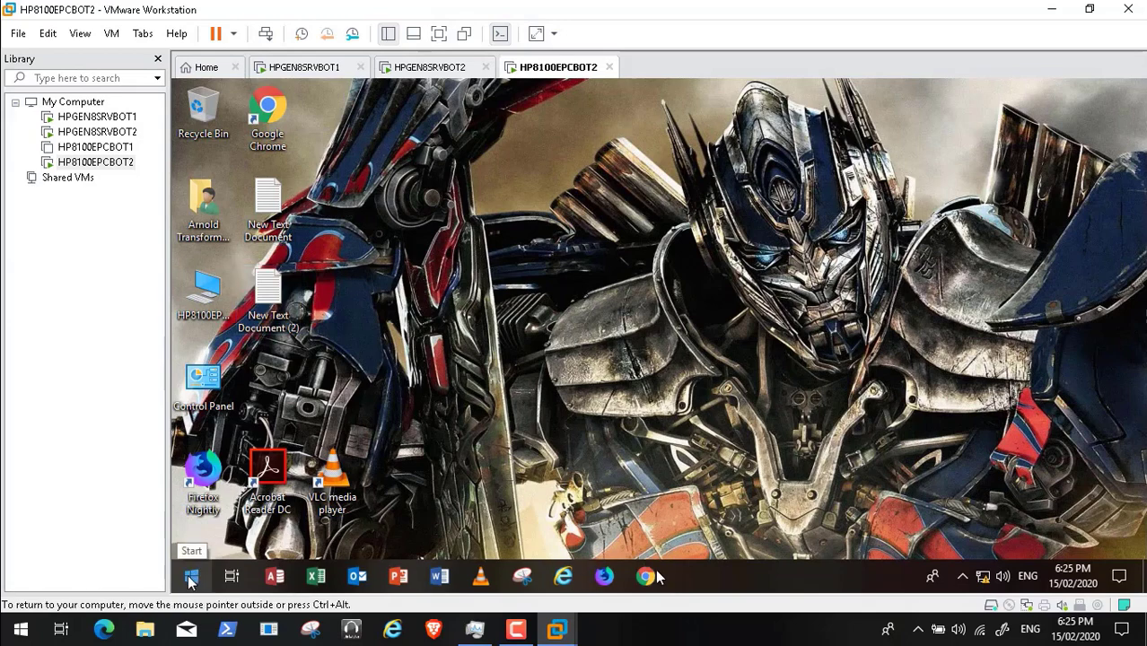
pyautogui.click(191, 579)
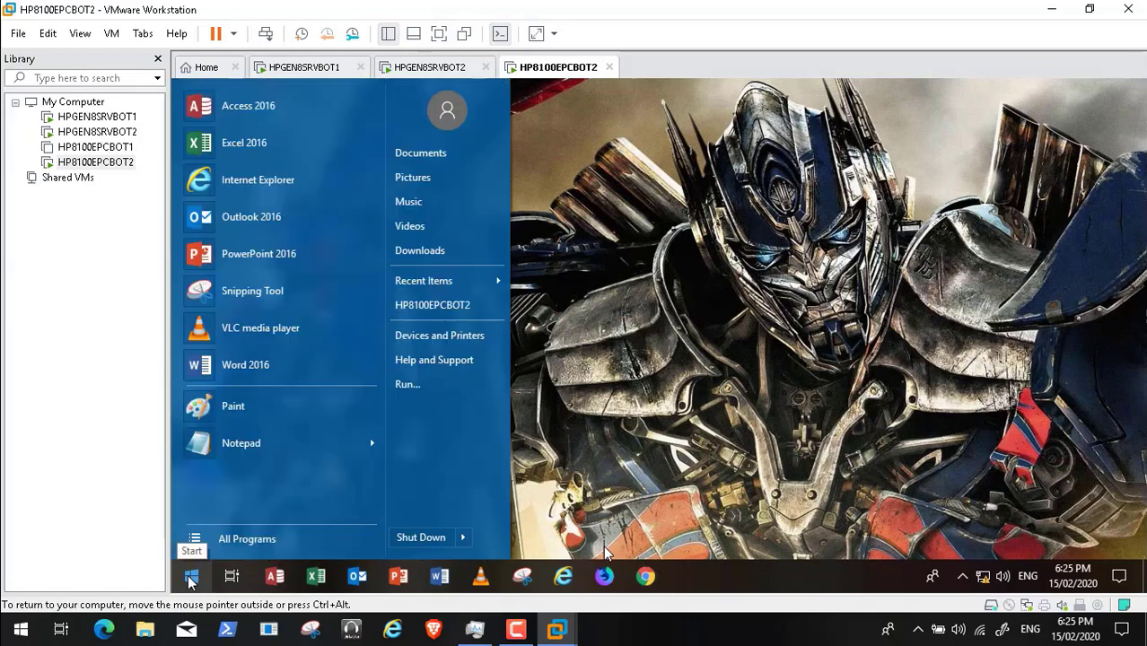
pyautogui.click(417, 534)
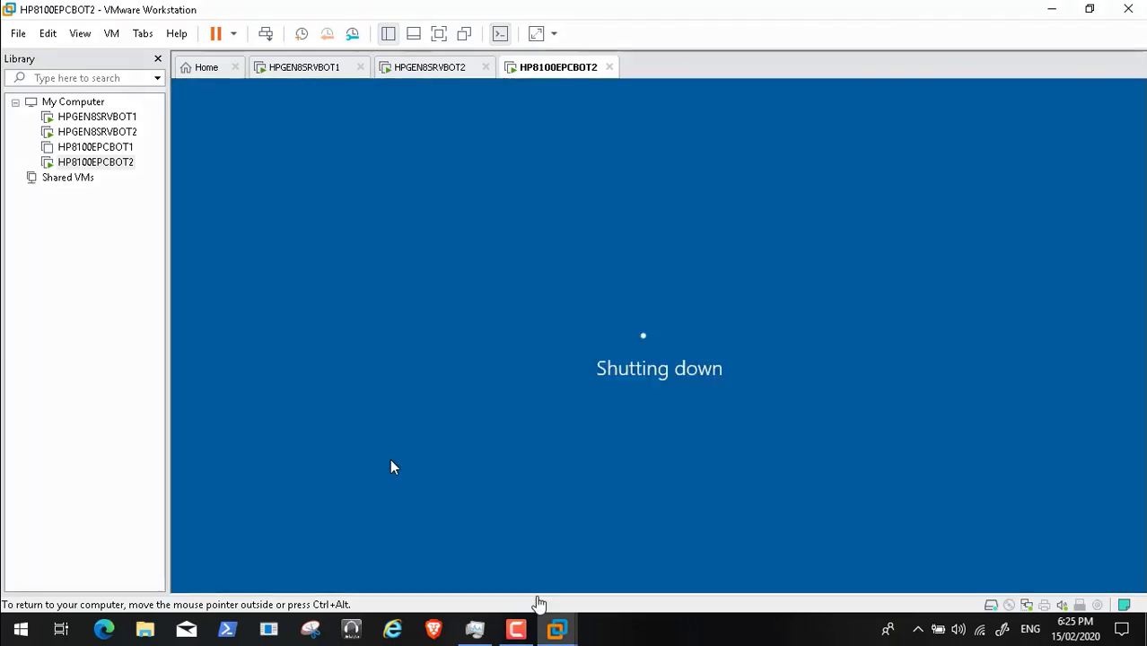
# Step: Bring up the screen recorder's controls and close the Video46.mp4 player window
pyautogui.click(516, 632)
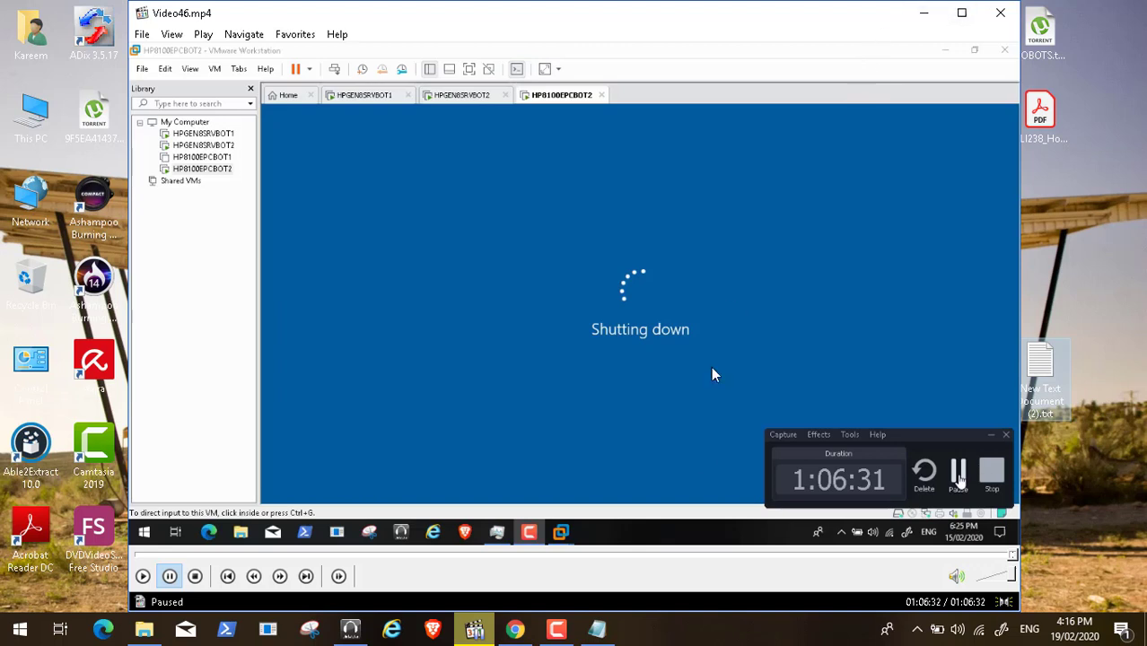
pyautogui.click(999, 14)
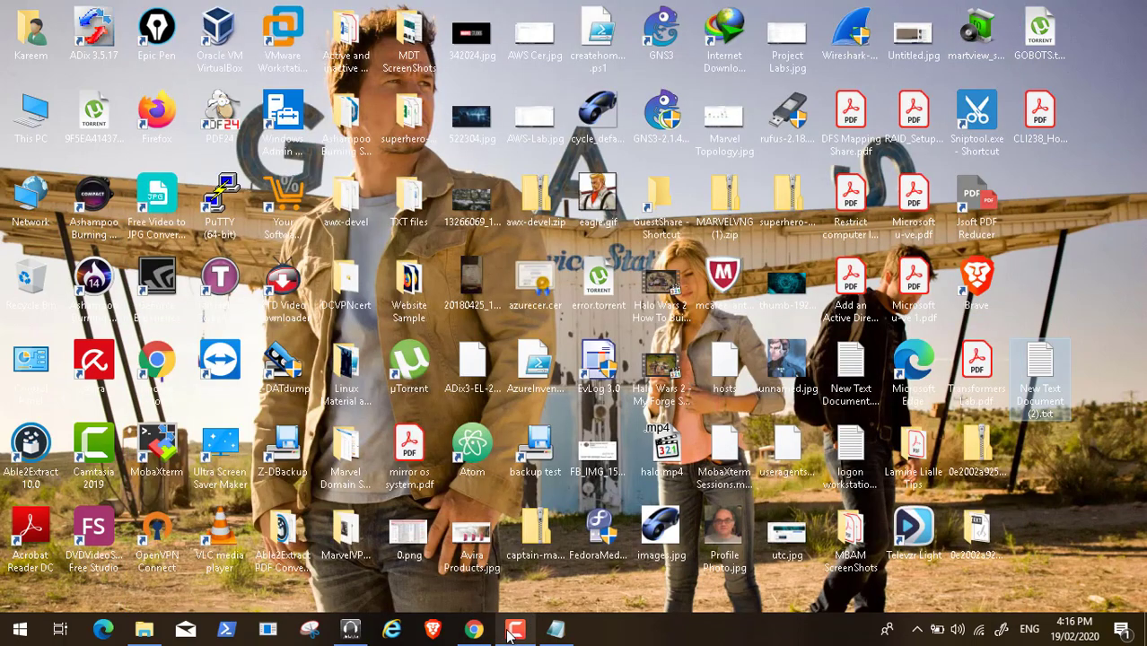